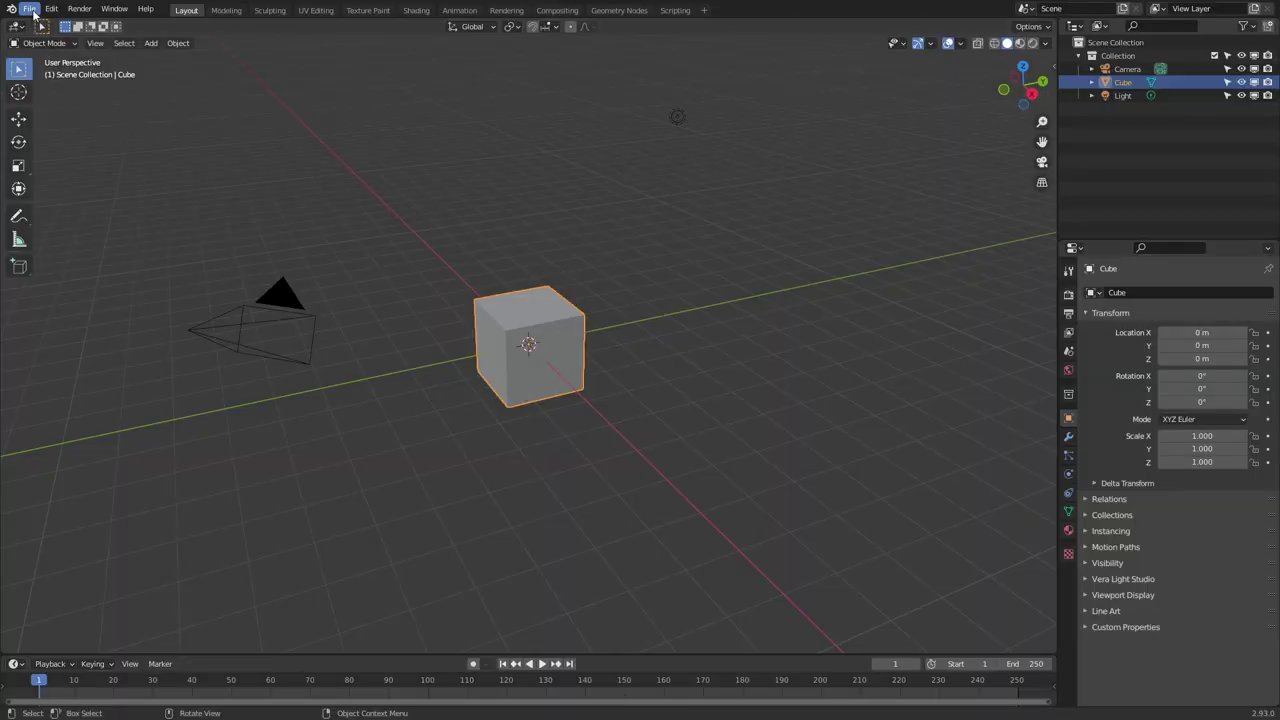
# Open the file browser for importing images as planes
pyautogui.click(29, 8)
pyautogui.moveTo(100, 188)
pyautogui.click(242, 321)
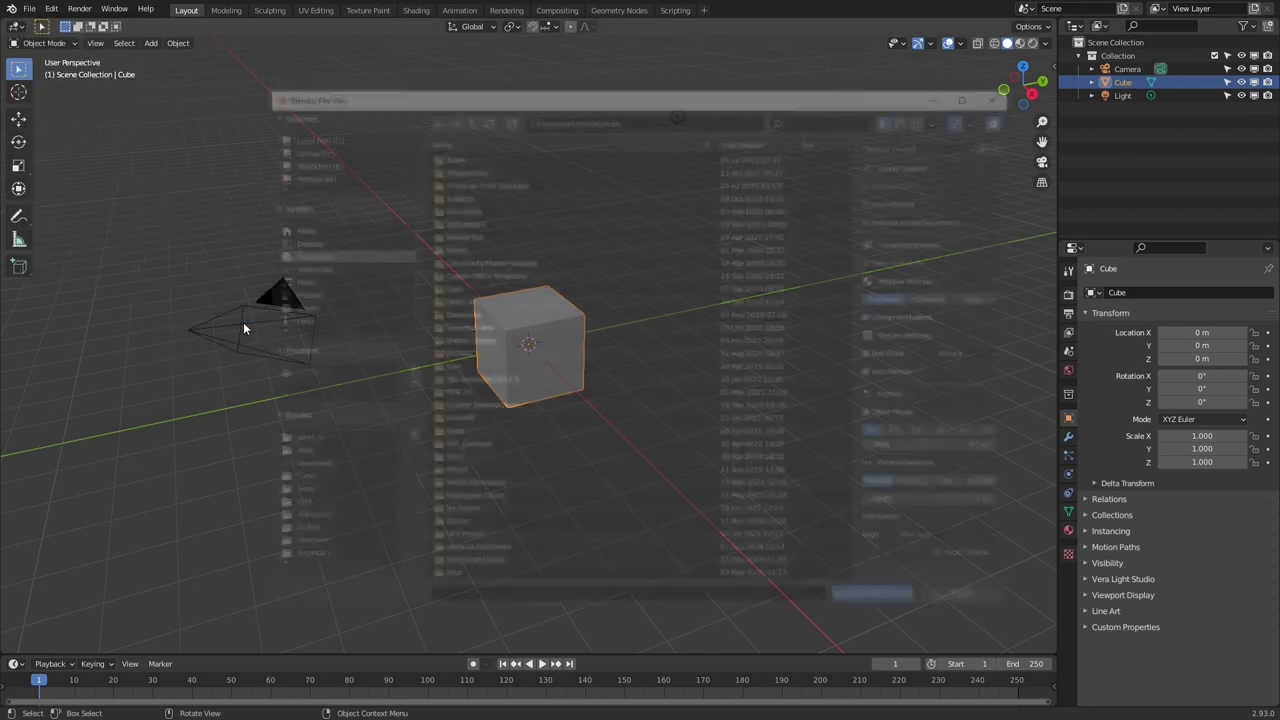
# Search the add-on preferences for "image" to check that Import Images as Planes is enabled
pyautogui.click(51, 8)
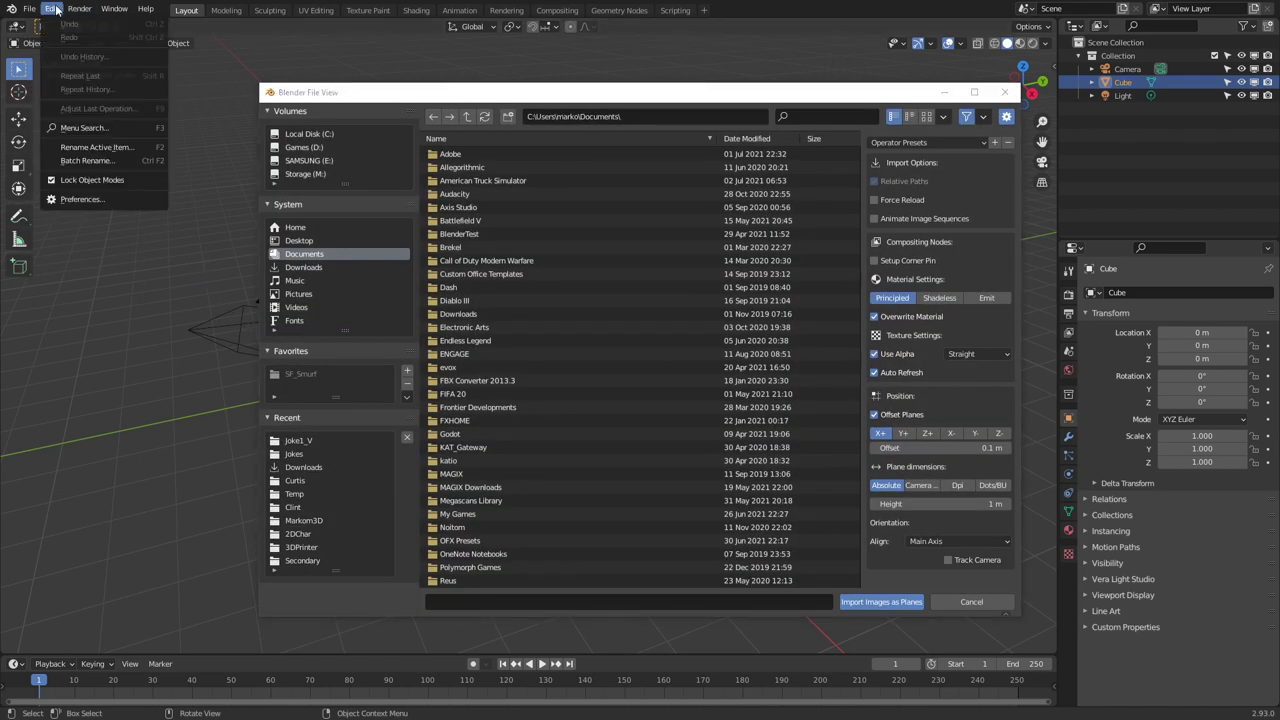
pyautogui.click(70, 200)
pyautogui.click(398, 54)
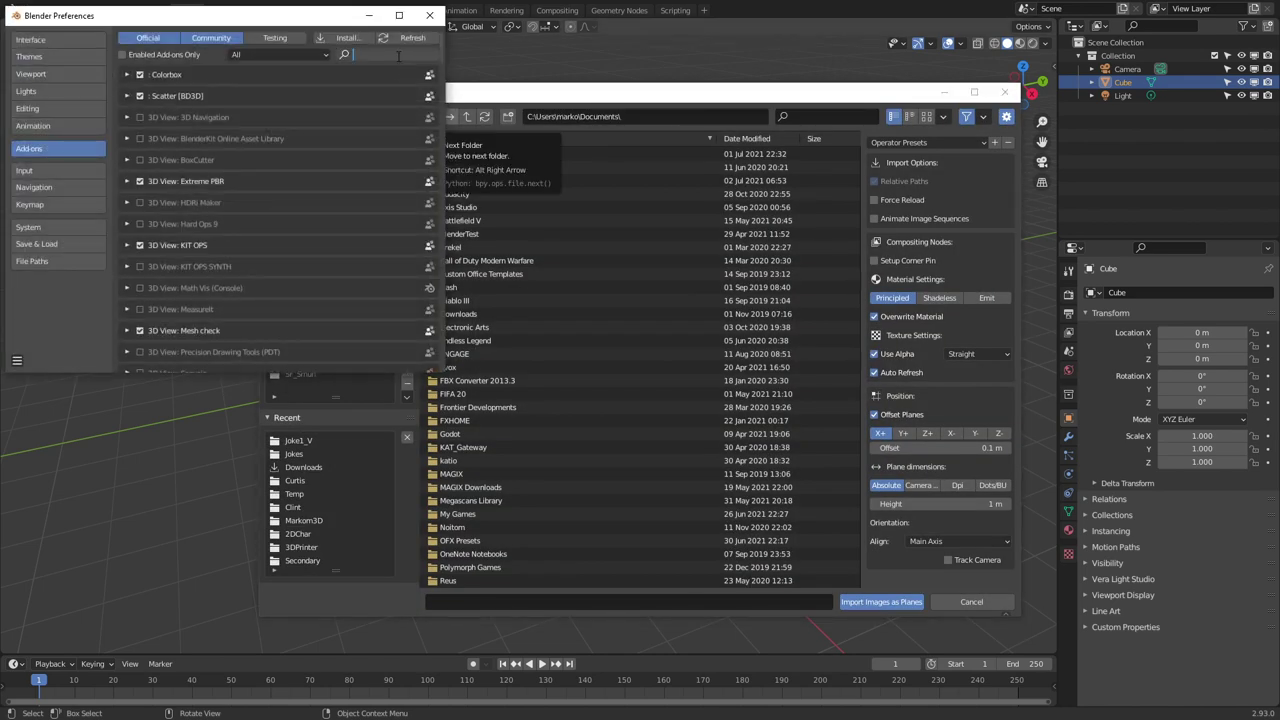
pyautogui.write('image')
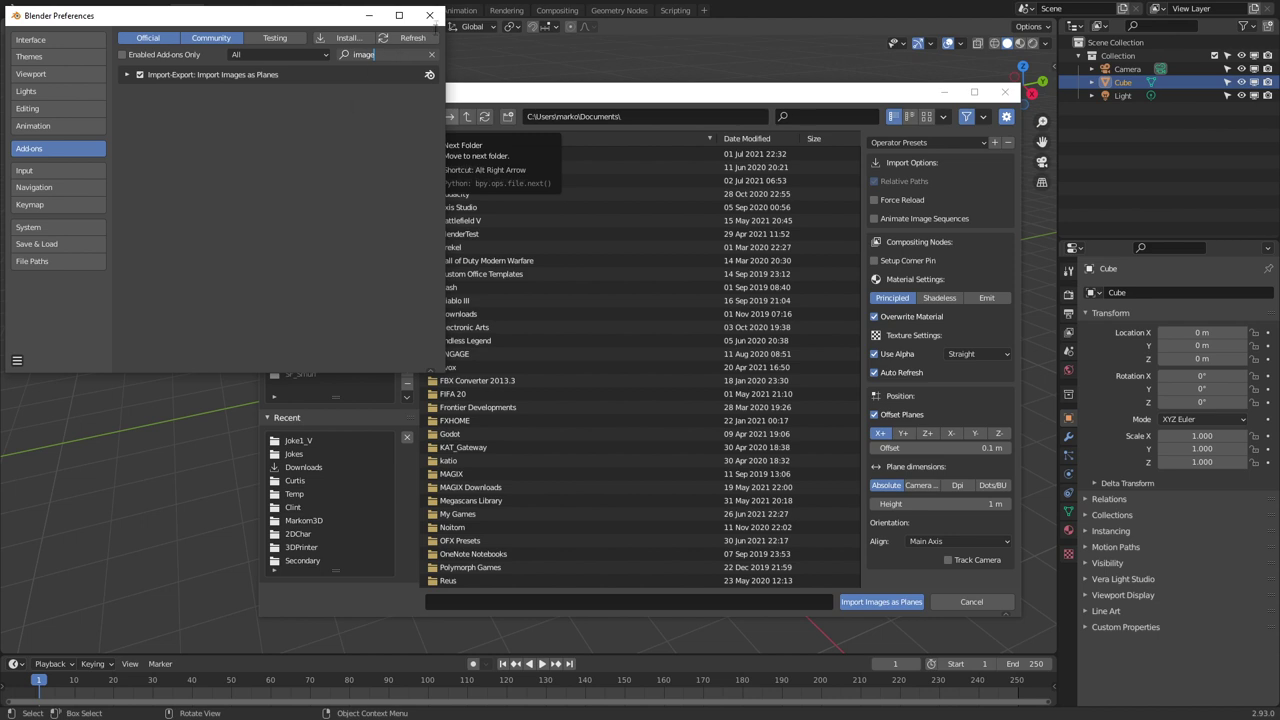
pyautogui.click(429, 15)
# Import all the files from archer.jpeg through subscribe.png as planes
pyautogui.click(318, 479)
pyautogui.click(511, 153)
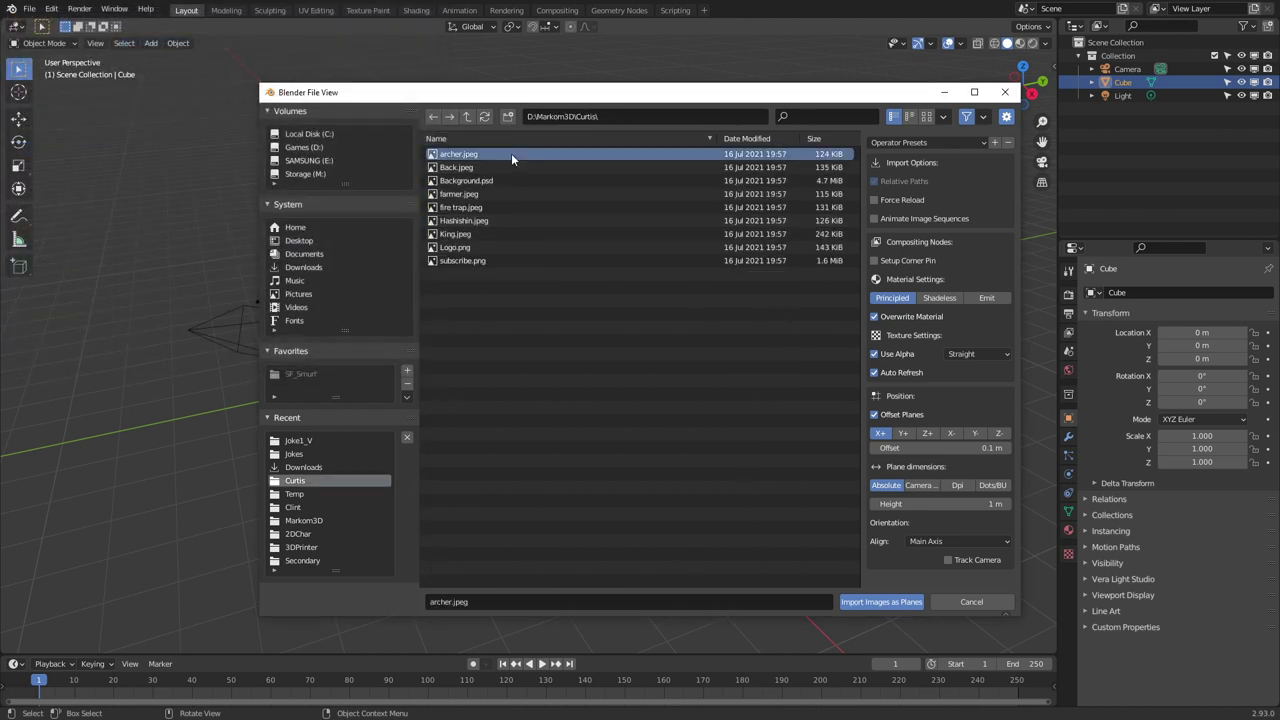
pyautogui.keyDown('shift'); pyautogui.click(506, 260); pyautogui.keyUp('shift')
pyautogui.click(880, 602)
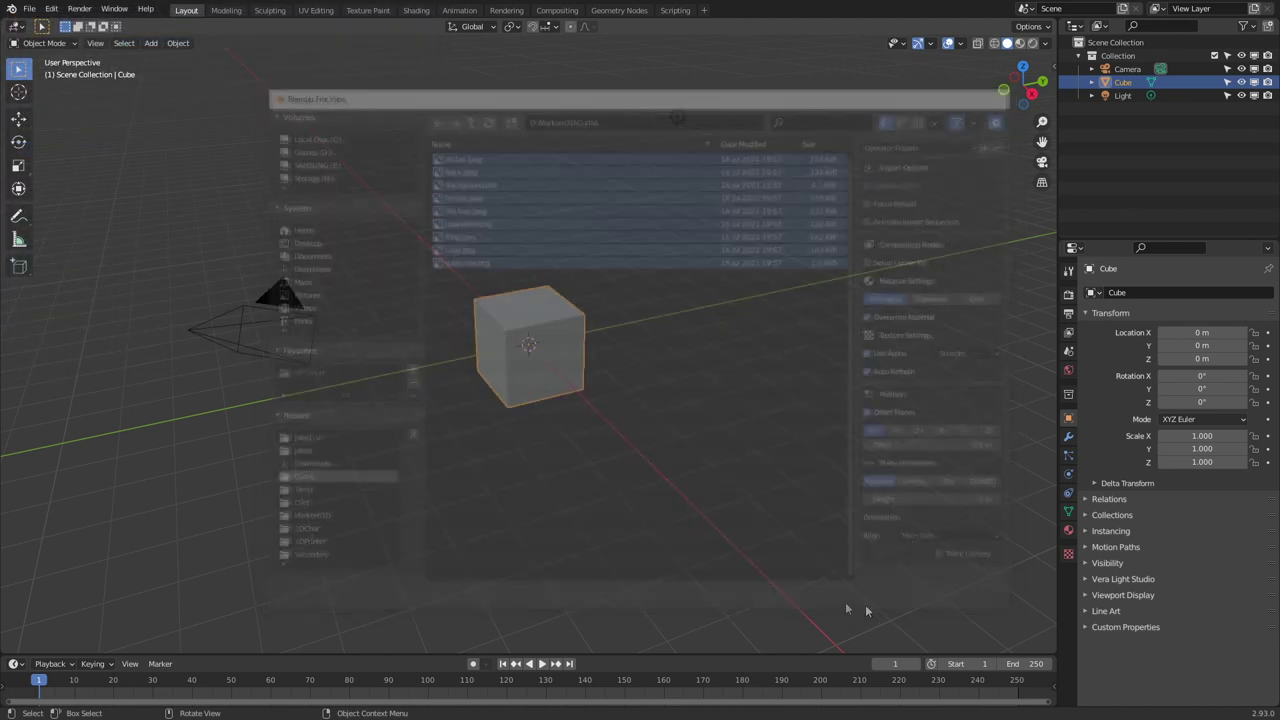
# Delete the imported Background plane and the default cube
pyautogui.moveTo(578, 402); pyautogui.dragTo(619, 346, button='middle')
pyautogui.click(619, 341)
pyautogui.press('Delete')
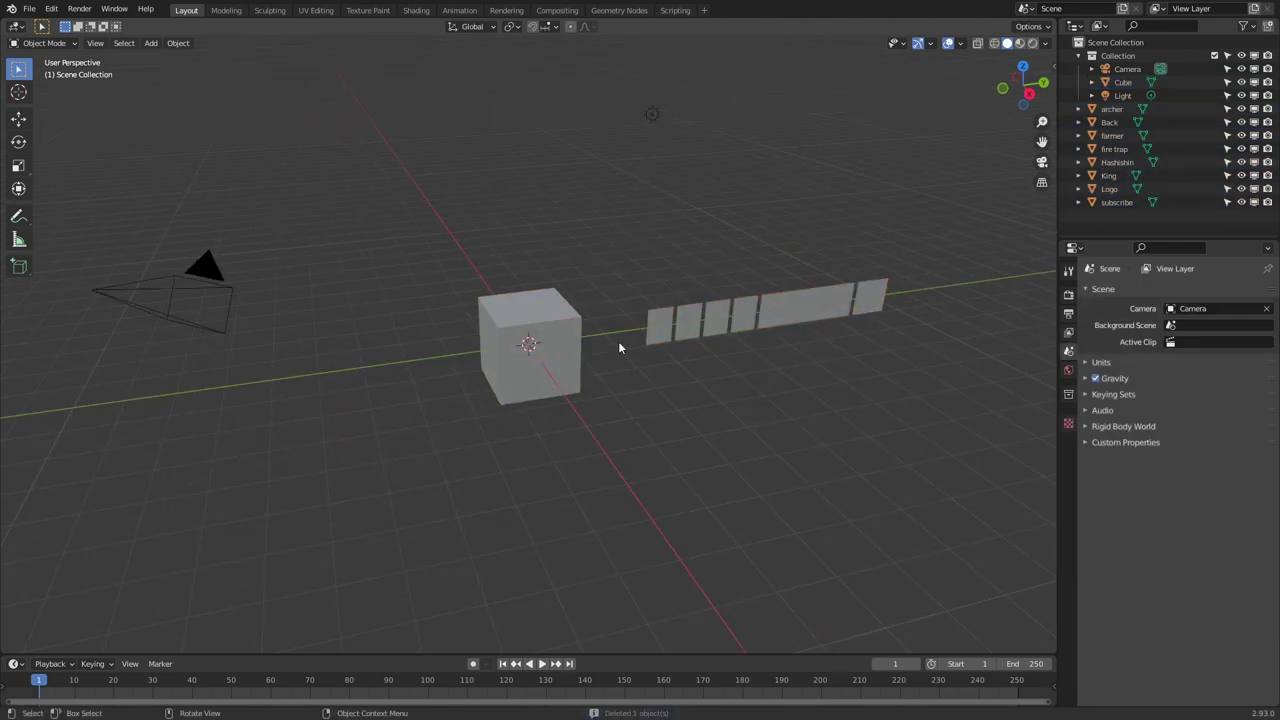
pyautogui.click(552, 385)
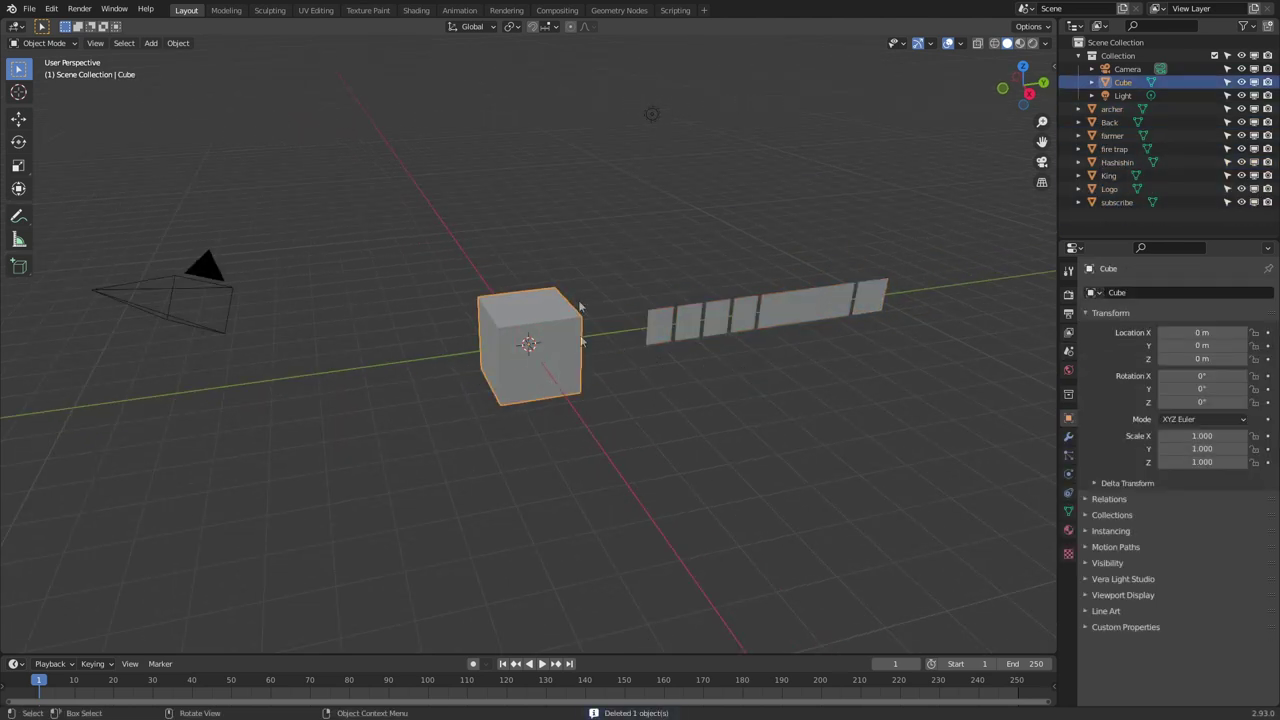
pyautogui.press('Delete')
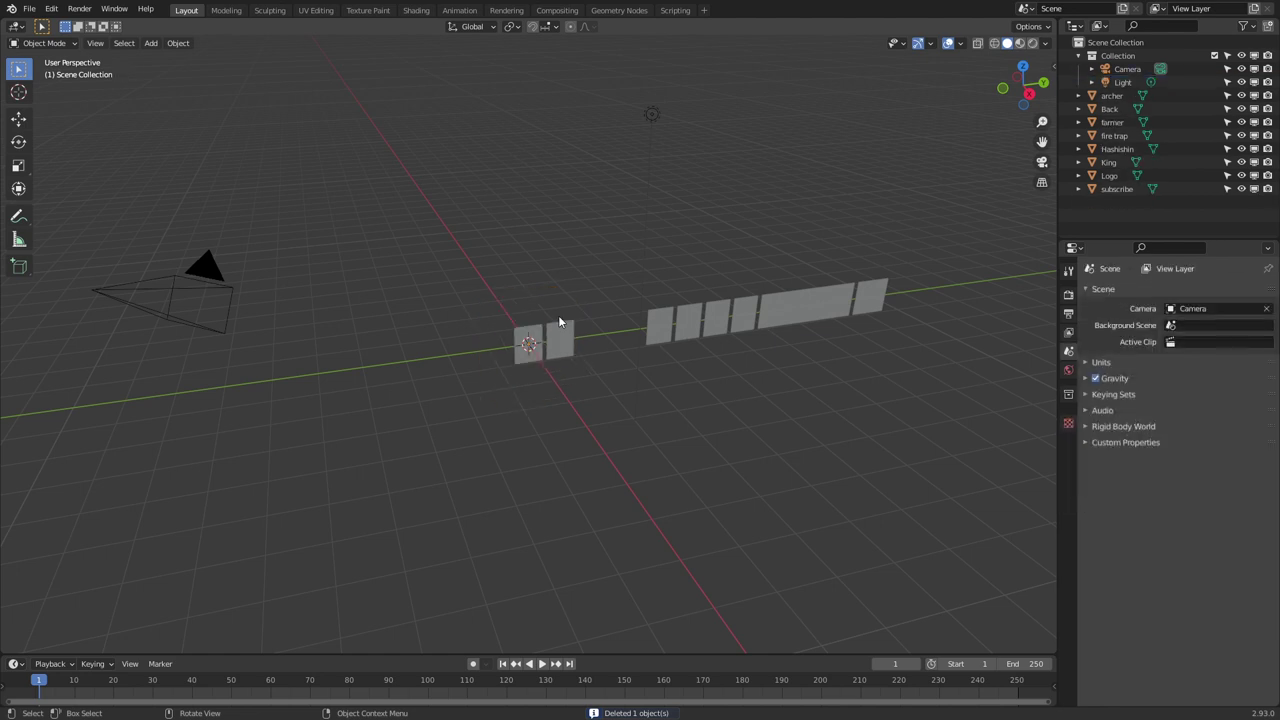
# Add a new cube mesh and select it
pyautogui.hotkey('shift', 'a')
pyautogui.moveTo(558, 317)
pyautogui.click(637, 331)
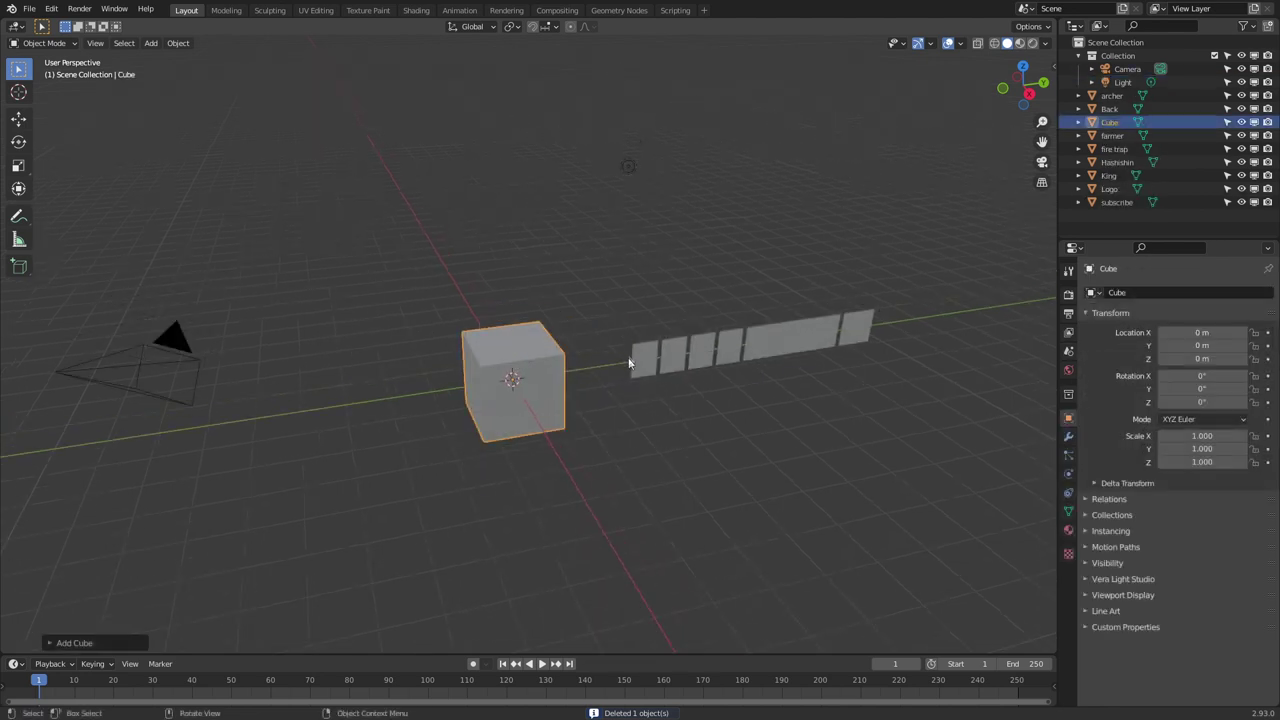
pyautogui.scroll(2, 626, 409)
pyautogui.scroll(2, 604, 390)
pyautogui.moveTo(604, 397); pyautogui.dragTo(587, 345, button='middle')
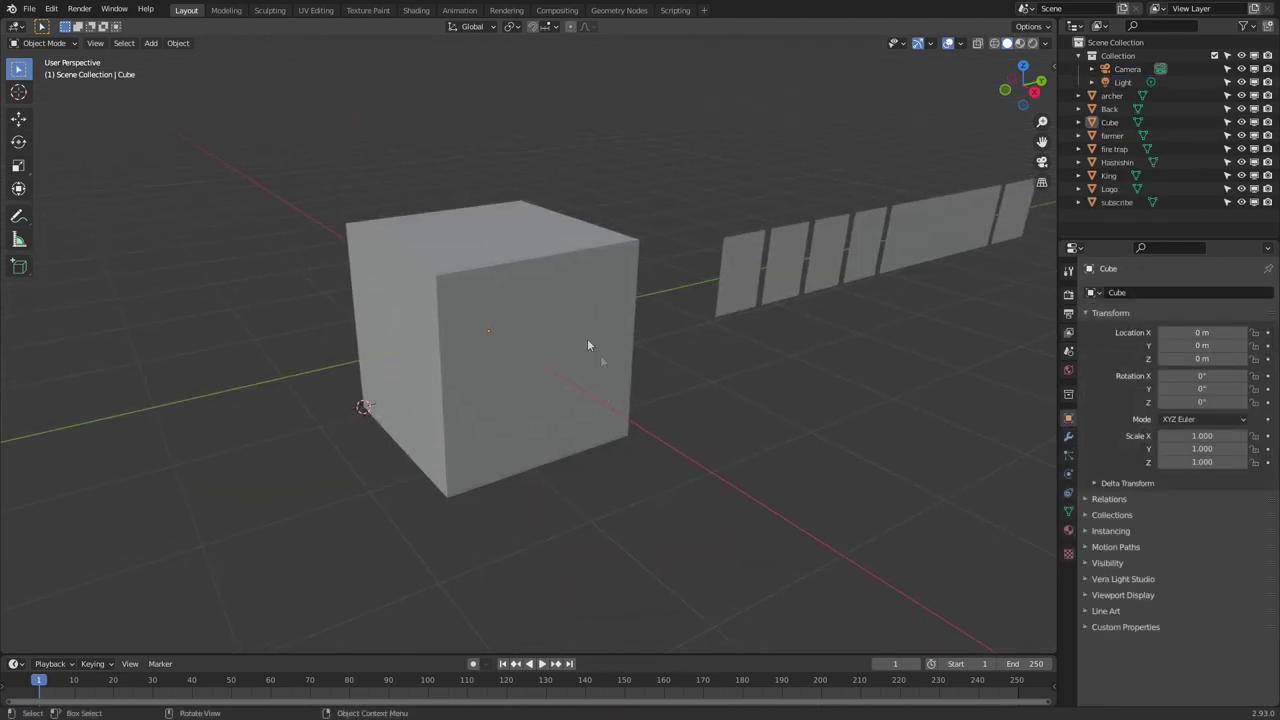
pyautogui.click(502, 343)
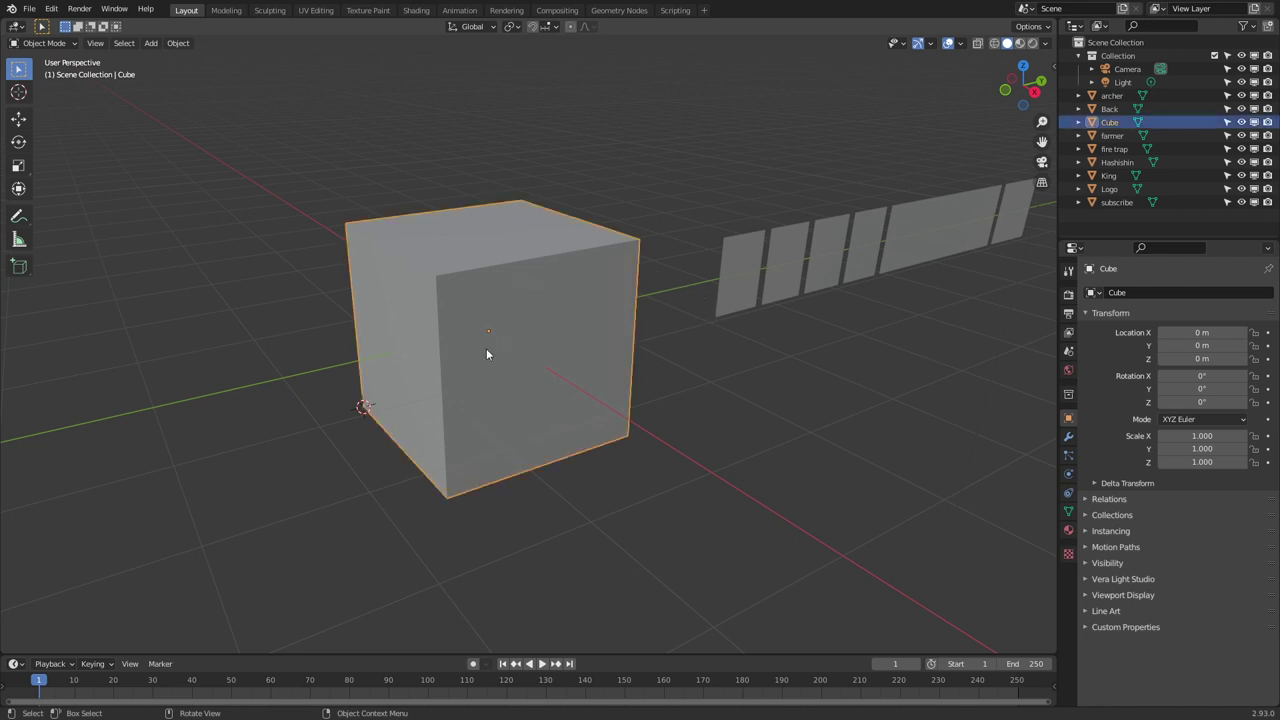
# Show the cube in the right orthographic view with wireframe shading
pyautogui.press('KP_3')
pyautogui.scroll(4, 488, 350)
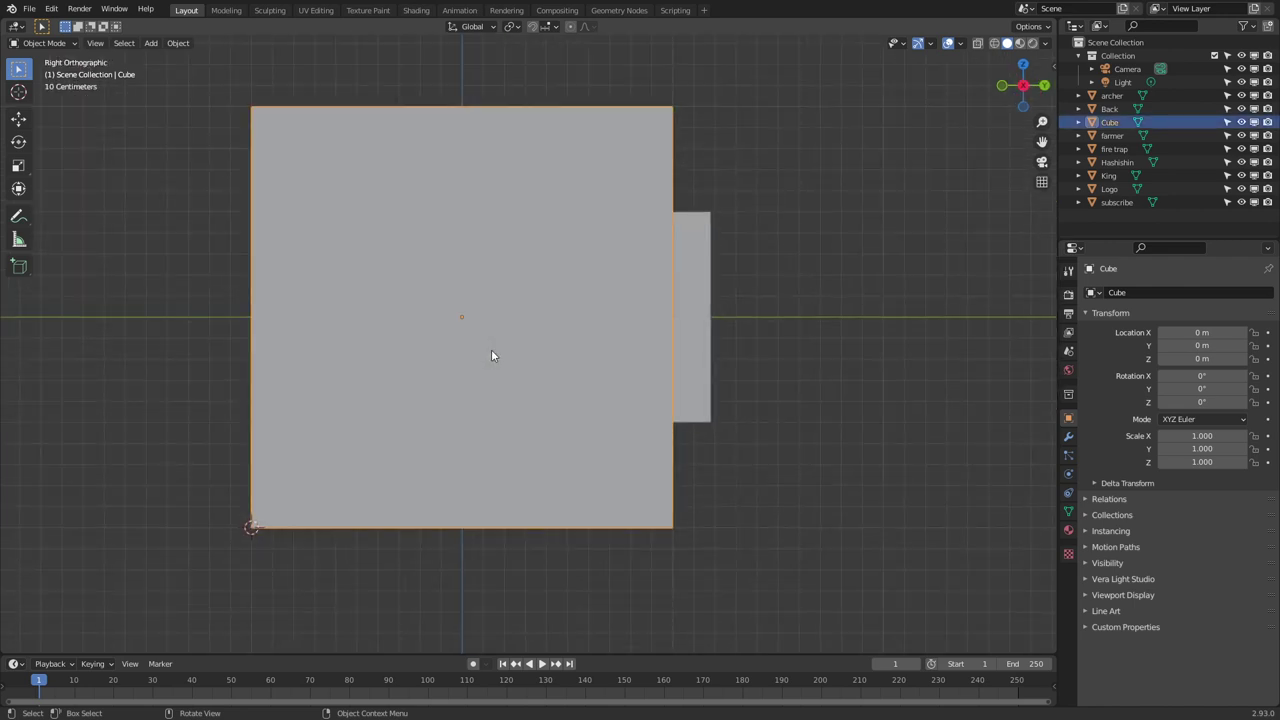
pyautogui.press('z')
pyautogui.click(399, 358)
pyautogui.keyDown('shift'); pyautogui.moveTo(385, 347); pyautogui.dragTo(424, 374, button='middle'); pyautogui.keyUp('shift')
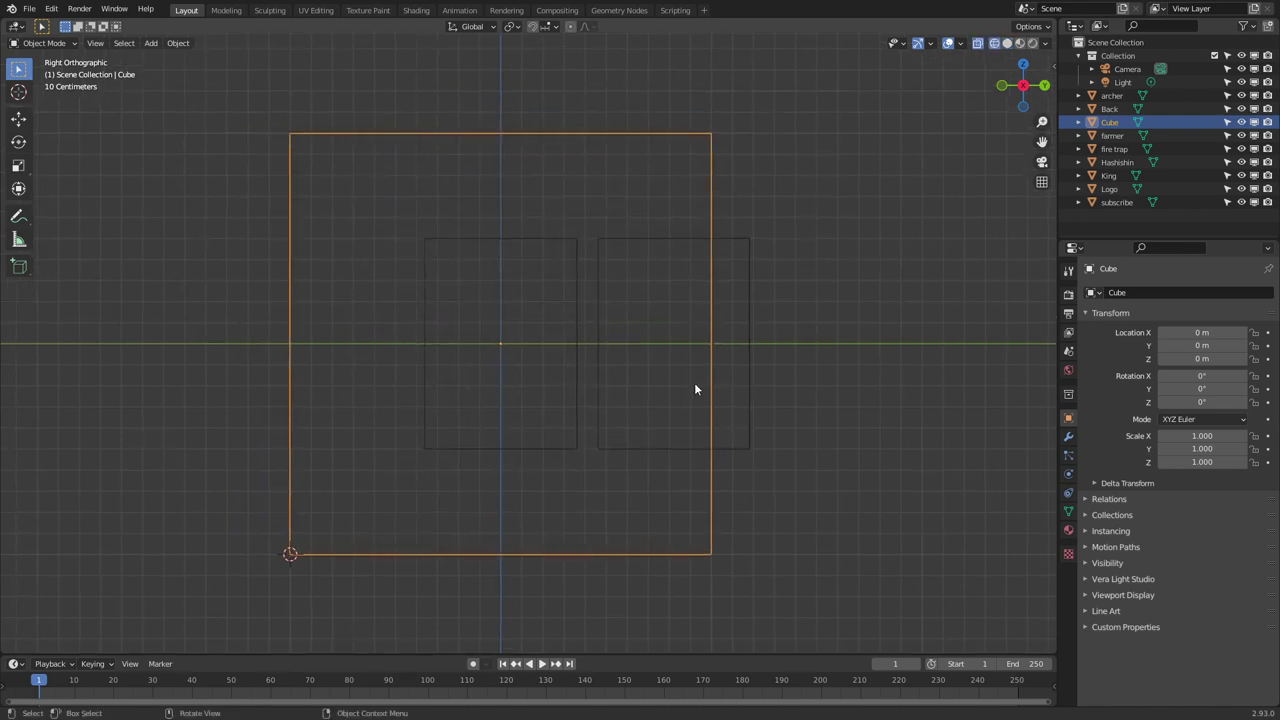
# Scale the whole cube mesh to about 0.52, and narrow it along Y until slightly wider than the image plane inside it
pyautogui.press('Tab')
pyautogui.press('a')
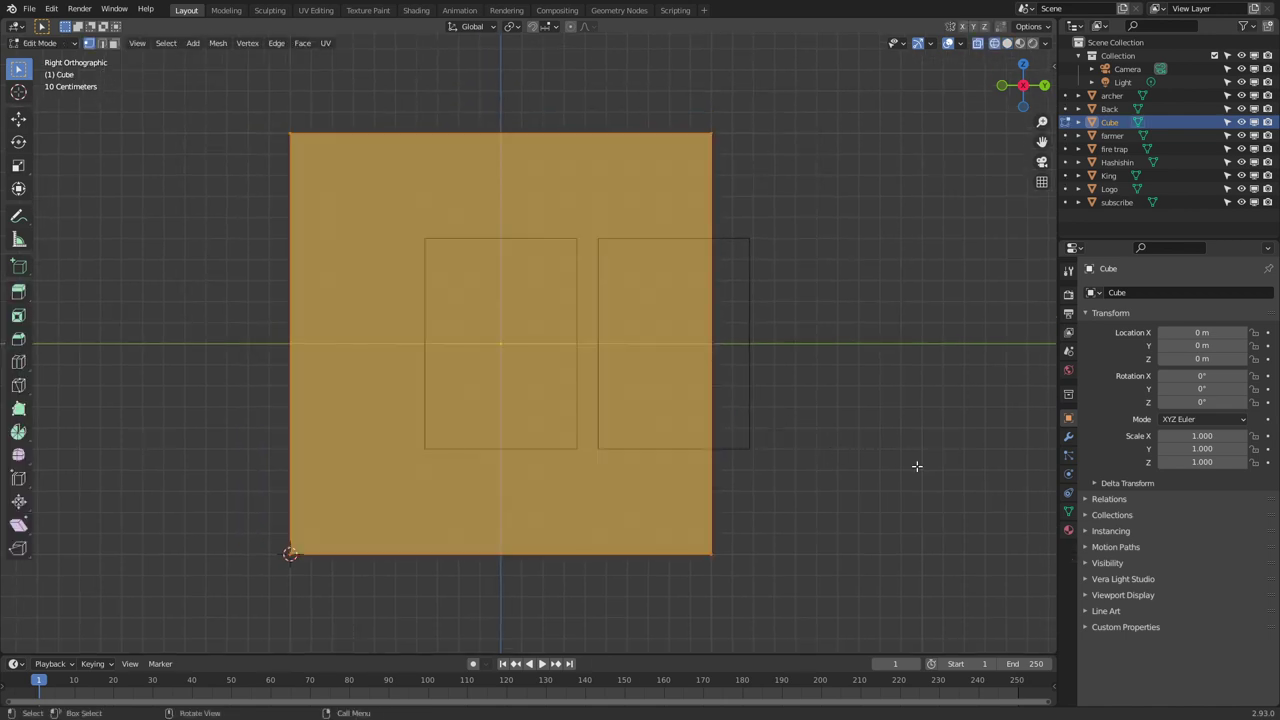
pyautogui.press('s')
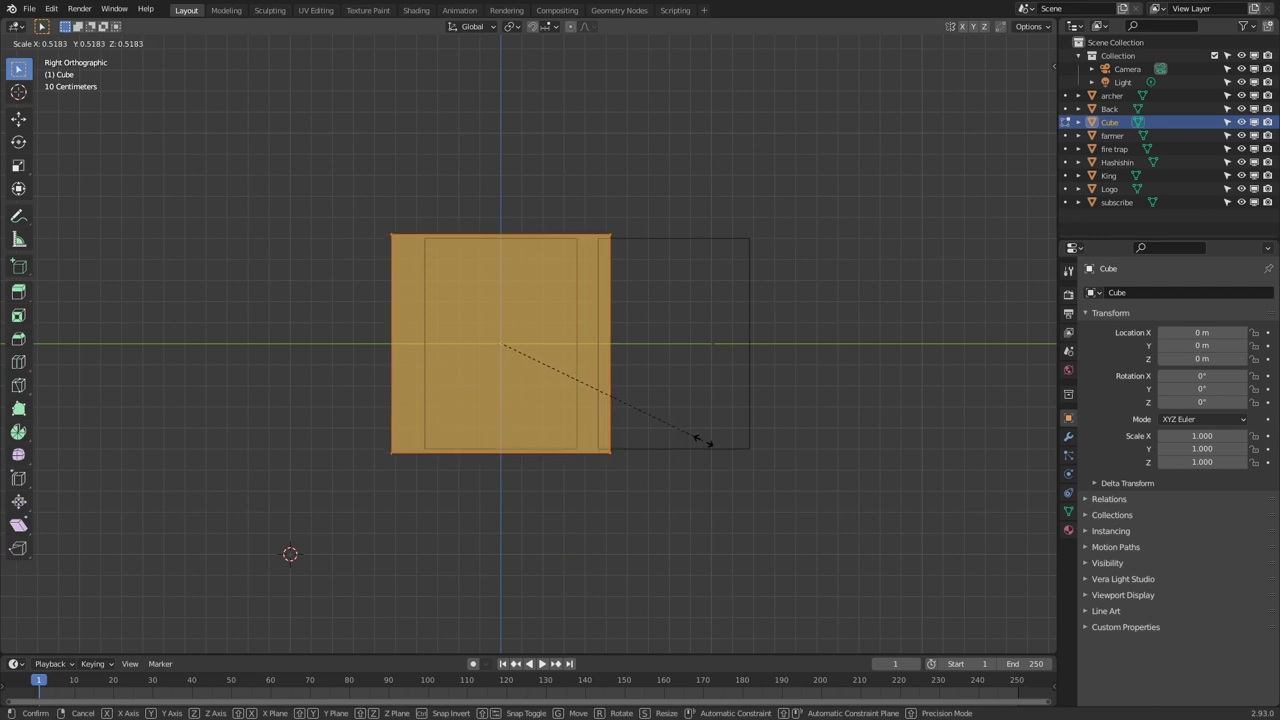
pyautogui.click(703, 443)
pyautogui.press('s')
pyautogui.rightClick(811, 400)
pyautogui.press('s')
pyautogui.press('y')
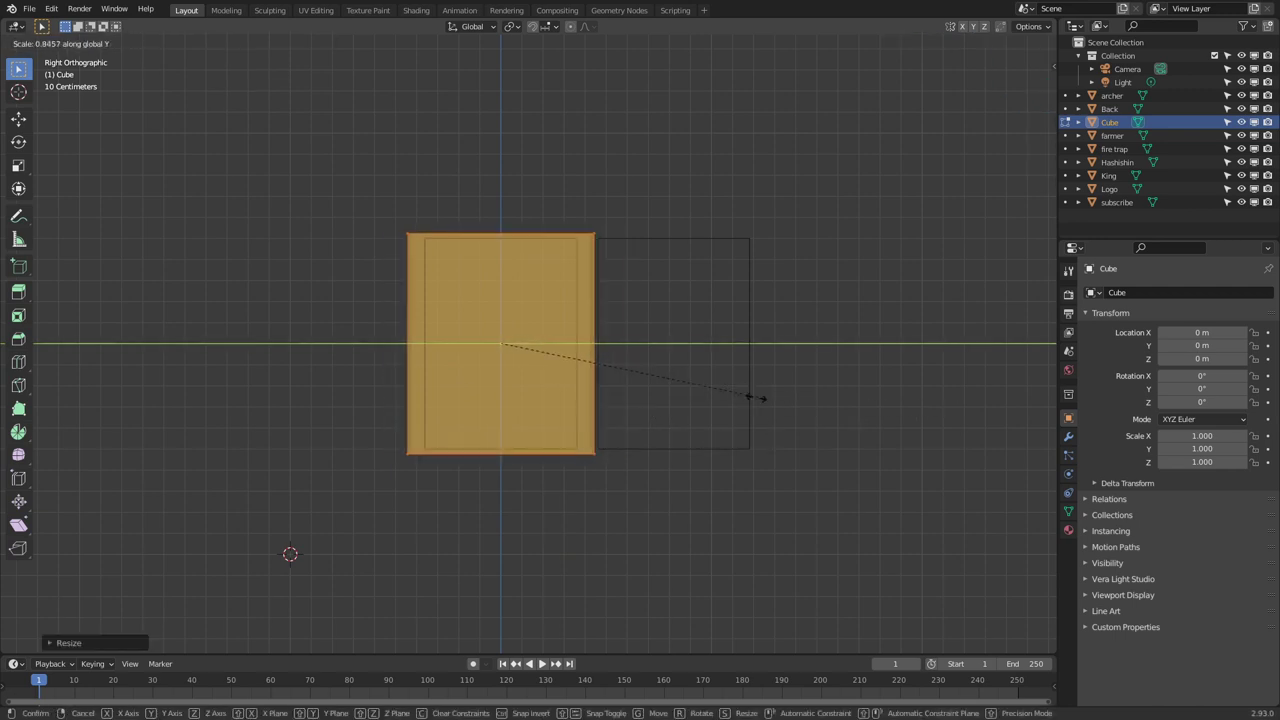
pyautogui.rightClick(730, 395)
pyautogui.press('Tab')
# Narrow the whole cube mesh along X so its depth is somewhat smaller than its width
pyautogui.moveTo(723, 397); pyautogui.dragTo(439, 353, button='middle')
pyautogui.press('Tab')
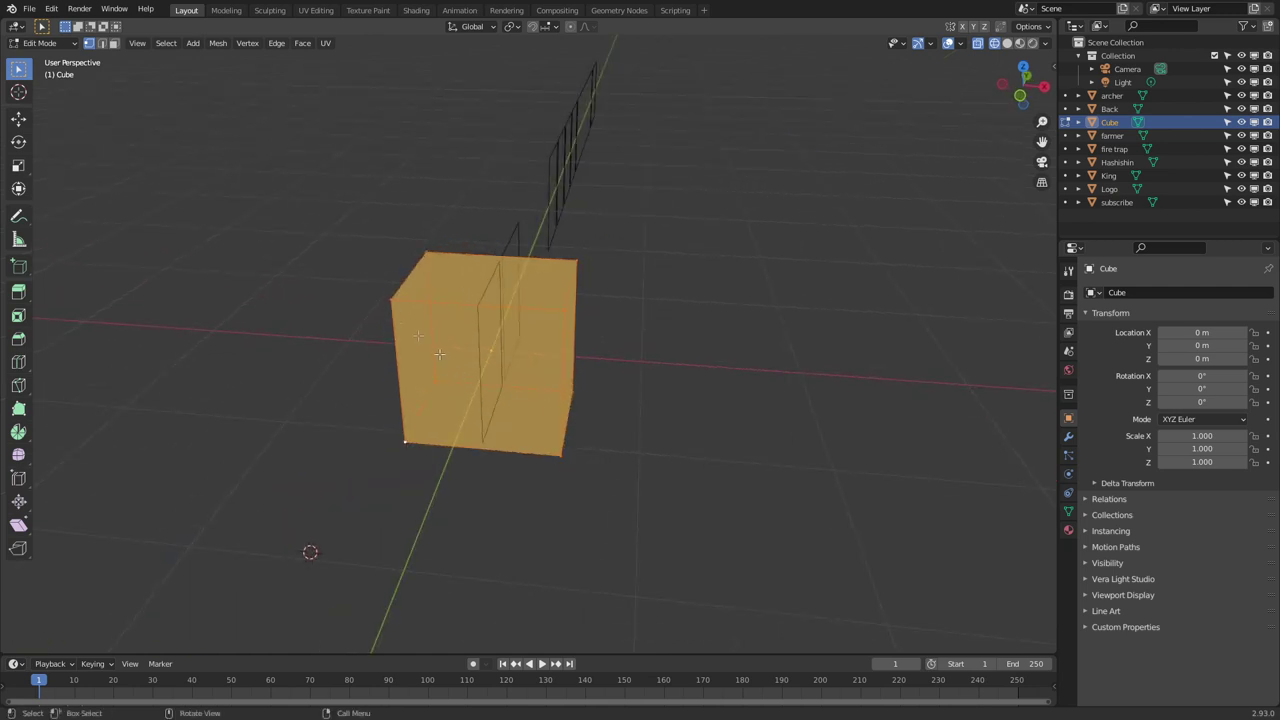
pyautogui.press('s')
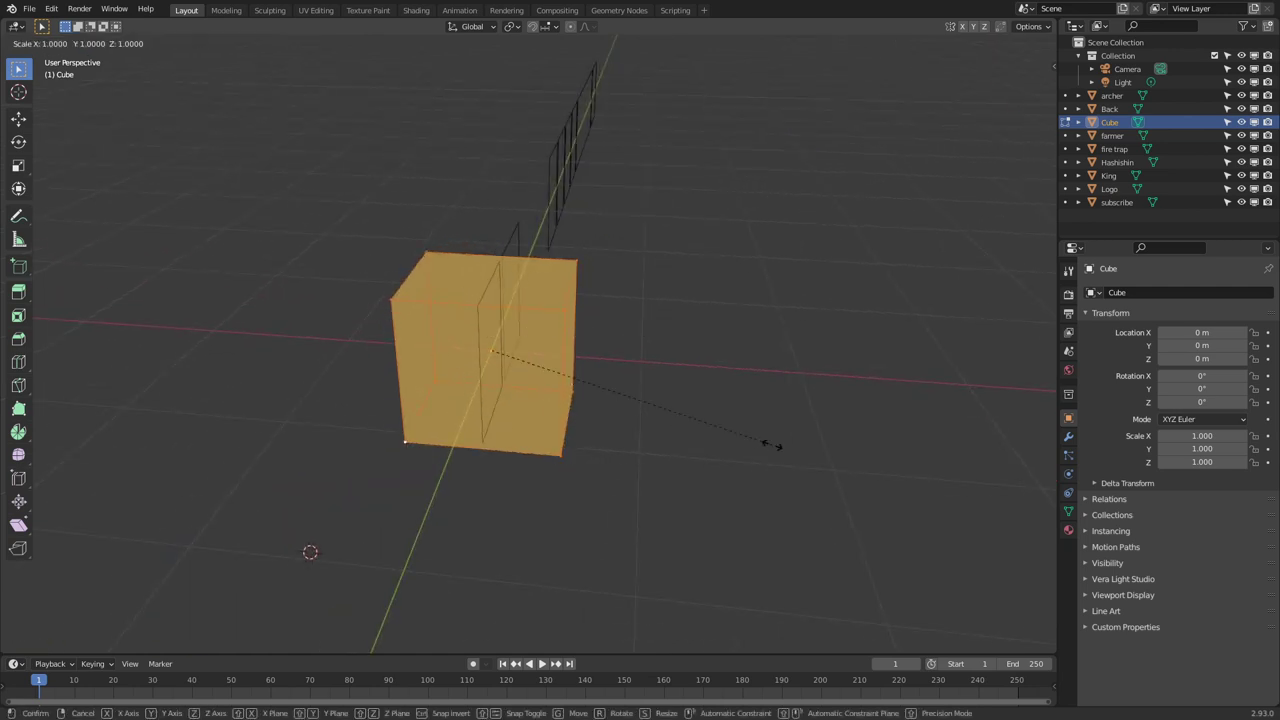
pyautogui.press('x')
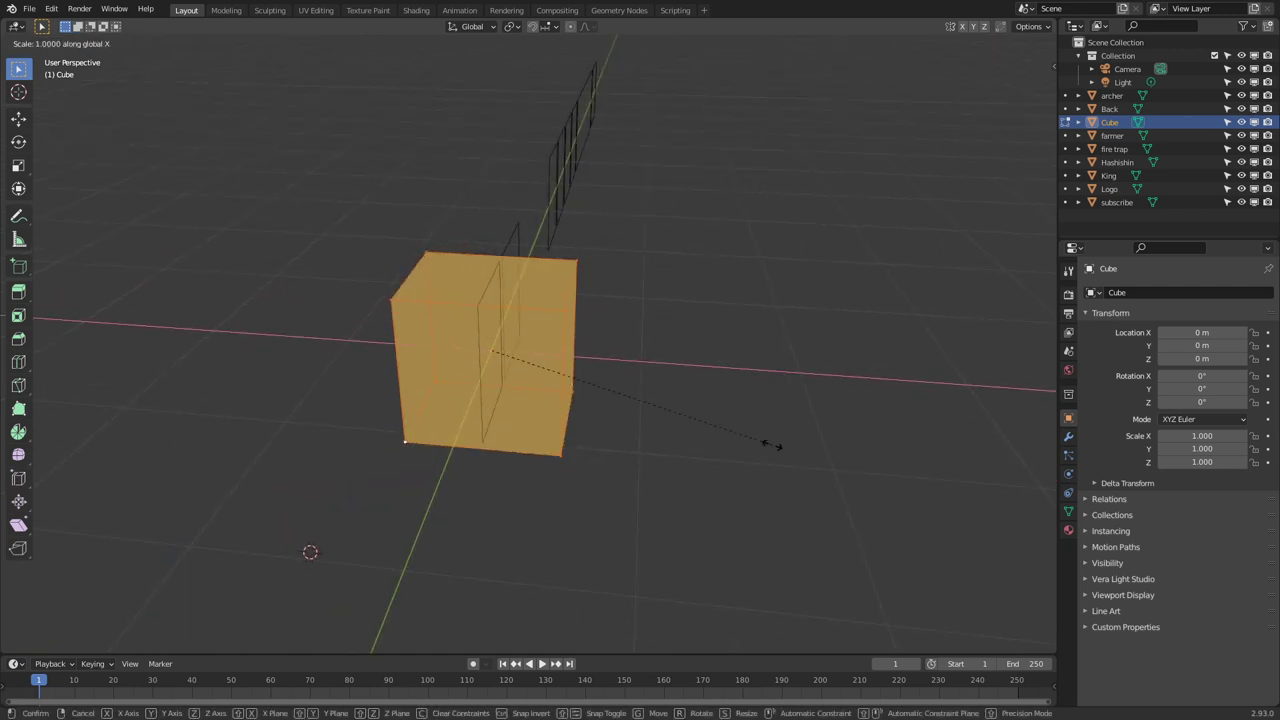
pyautogui.click(655, 424)
pyautogui.press('Tab')
pyautogui.hotkey('shift', 'z')
# Snap the 3D cursor to the cube's bottom corner vertex on the negative X and Y side
pyautogui.moveTo(649, 425); pyautogui.dragTo(580, 459, button='middle')
pyautogui.scroll(3, 565, 465)
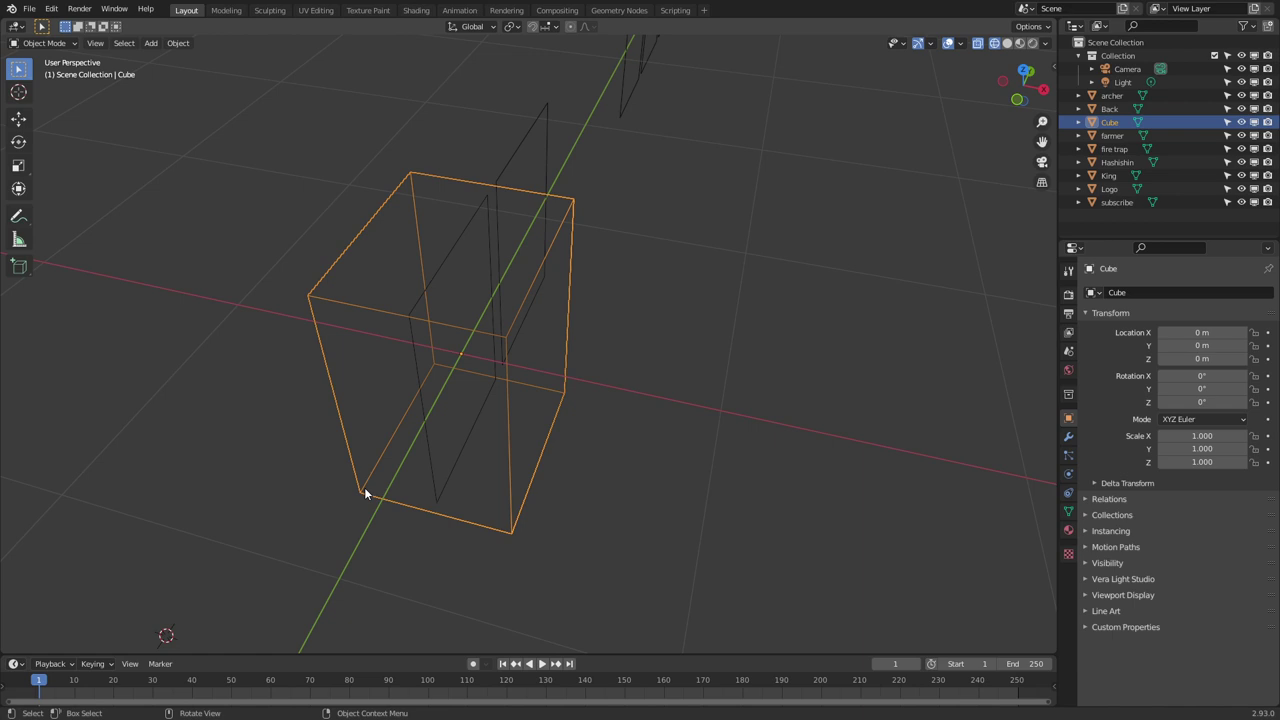
pyautogui.press('Tab')
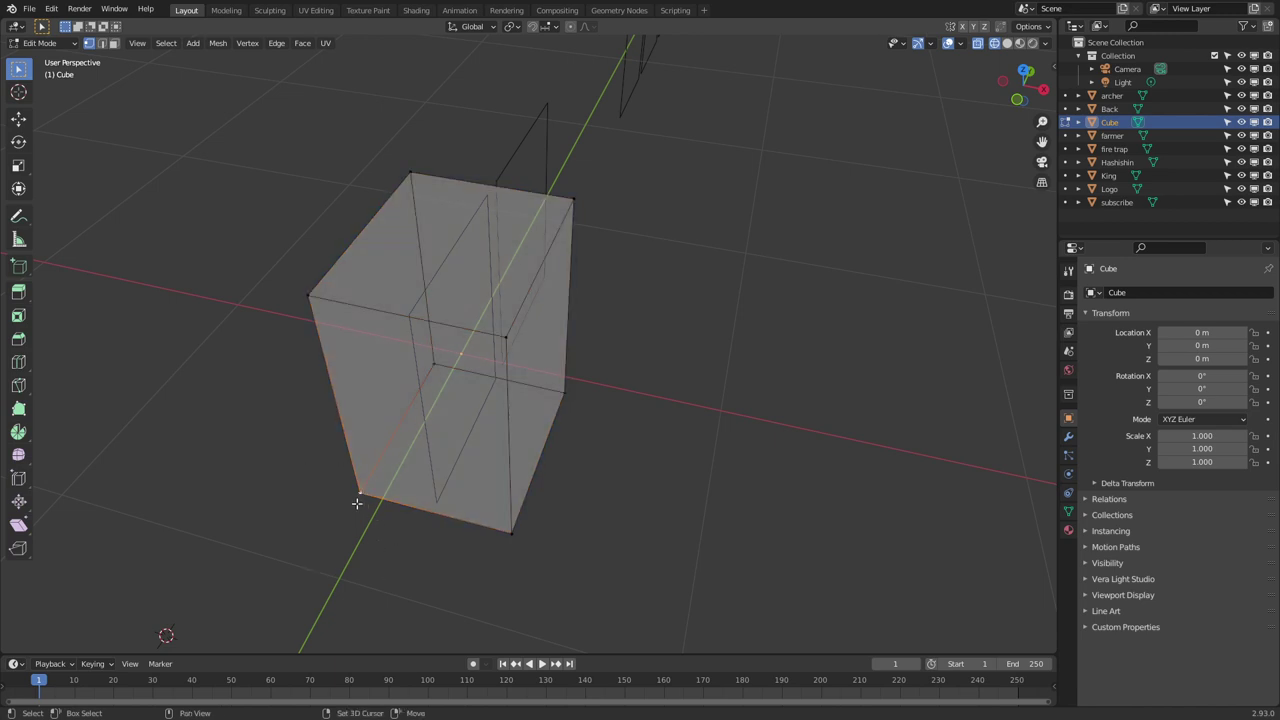
pyautogui.hotkey('shift', 's')
pyautogui.click(358, 583)
pyautogui.press('Tab')
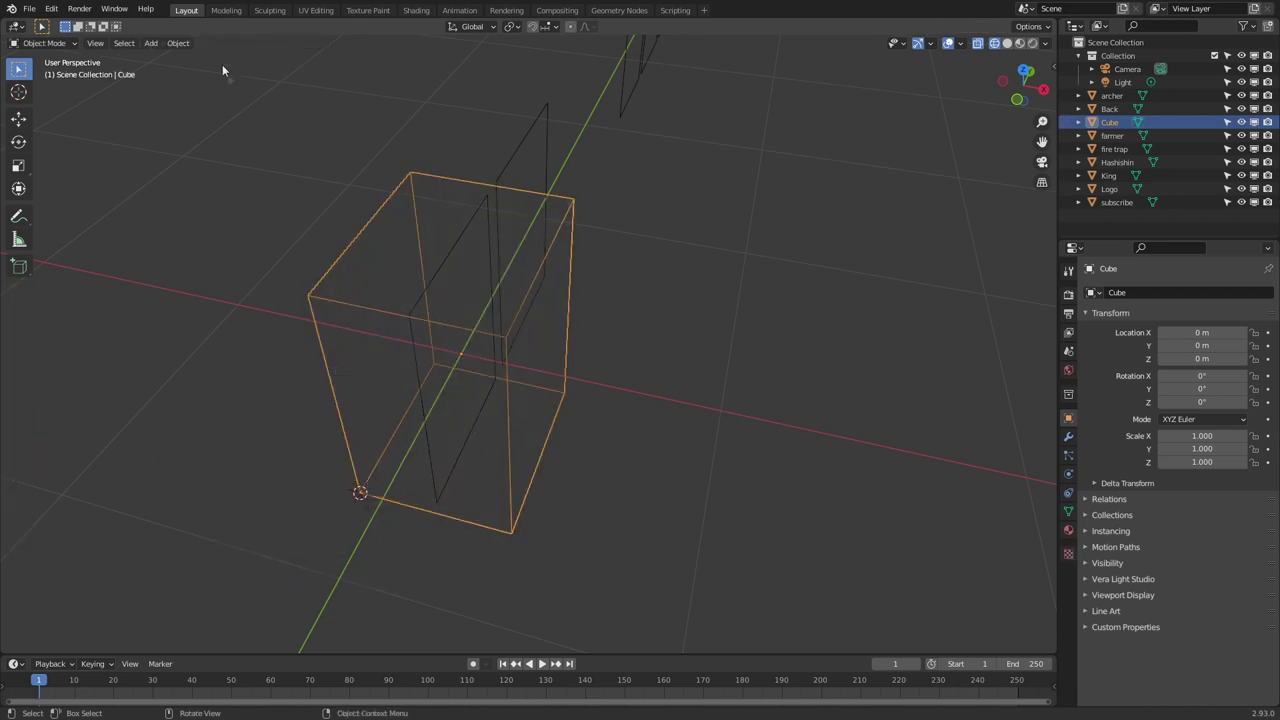
# Set the cube's origin to the 3D cursor and clear the object's location
pyautogui.click(178, 43)
pyautogui.moveTo(200, 72)
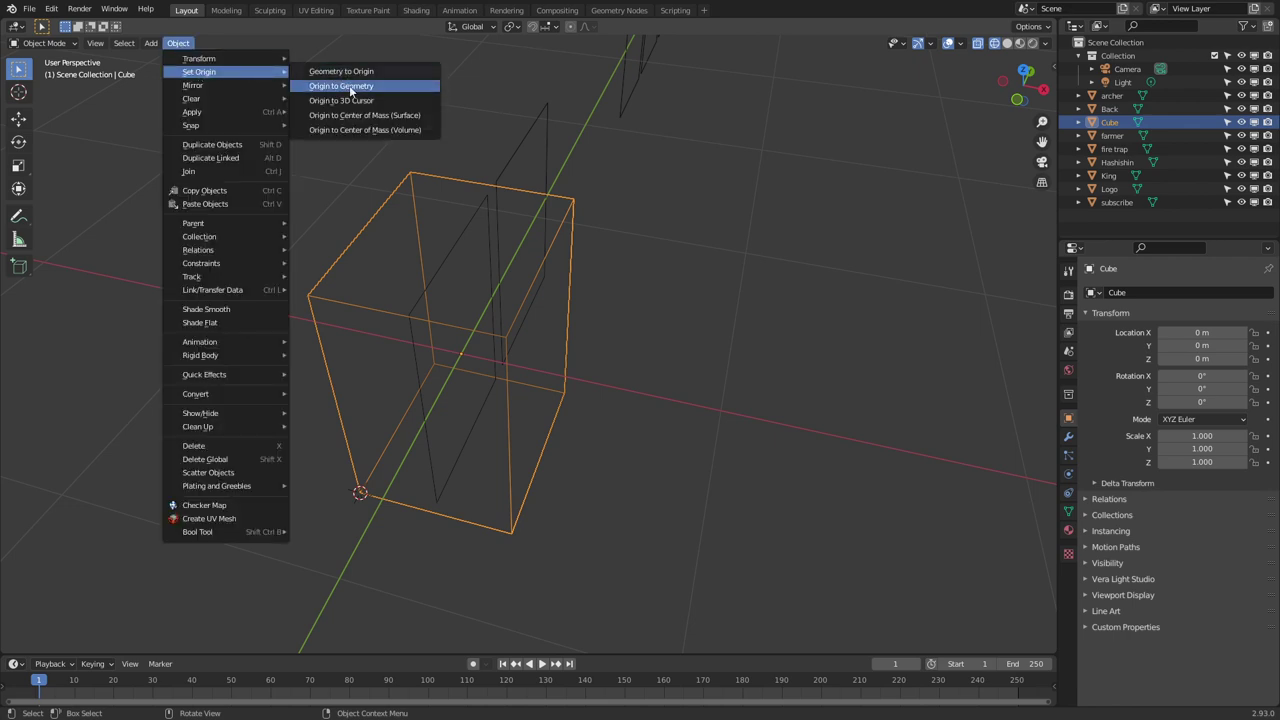
pyautogui.click(341, 100)
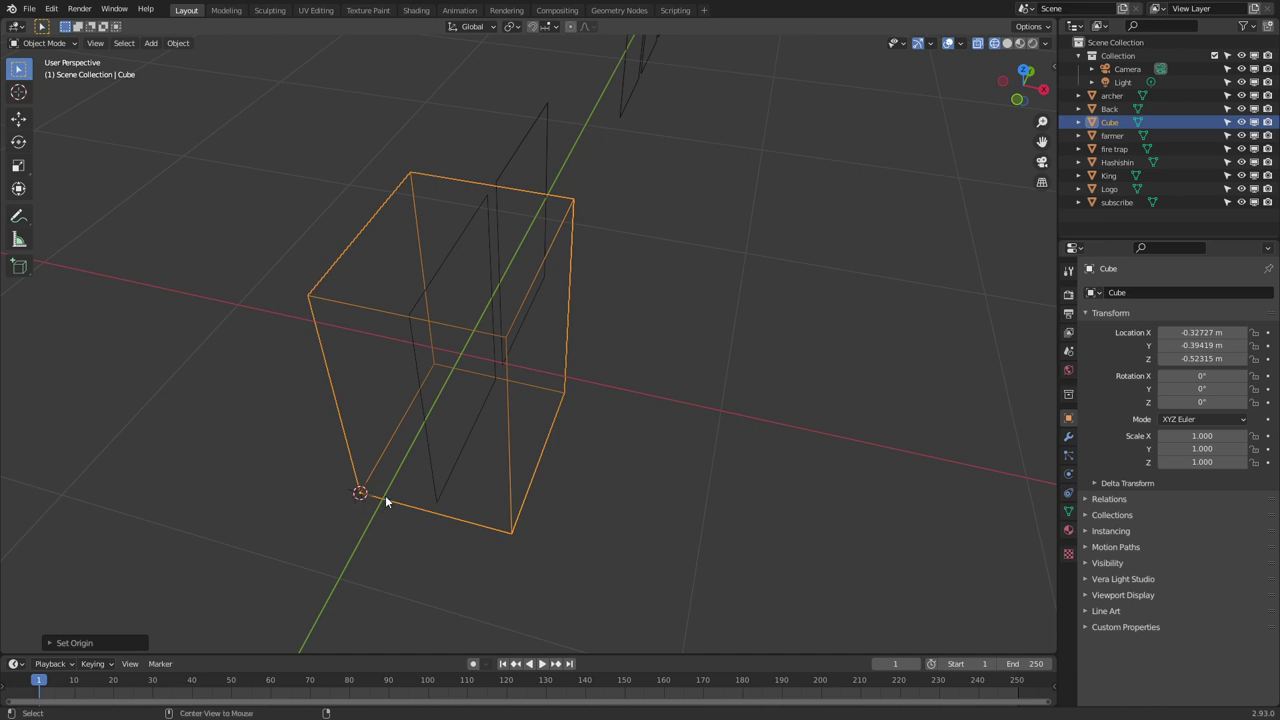
pyautogui.hotkey('alt', 'g')
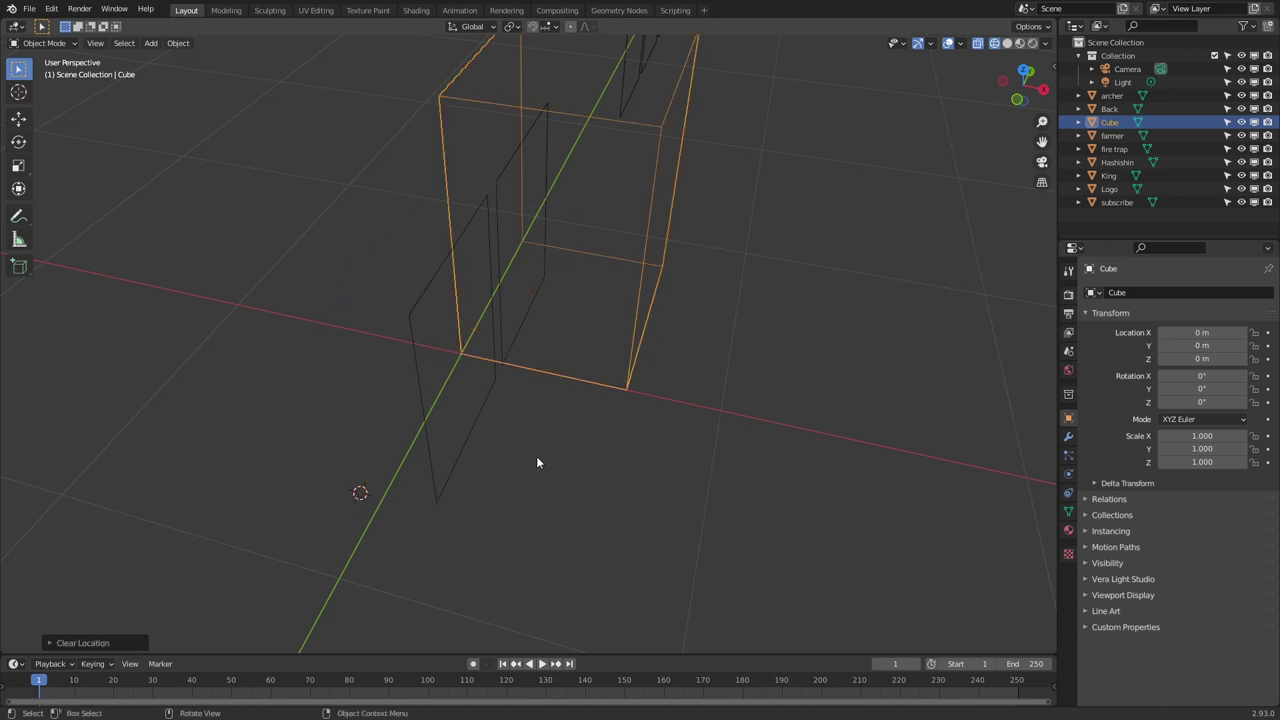
# Add one centred vertical loop cut that splits the box in half along Y
pyautogui.moveTo(536, 462); pyautogui.dragTo(454, 431, button='middle')
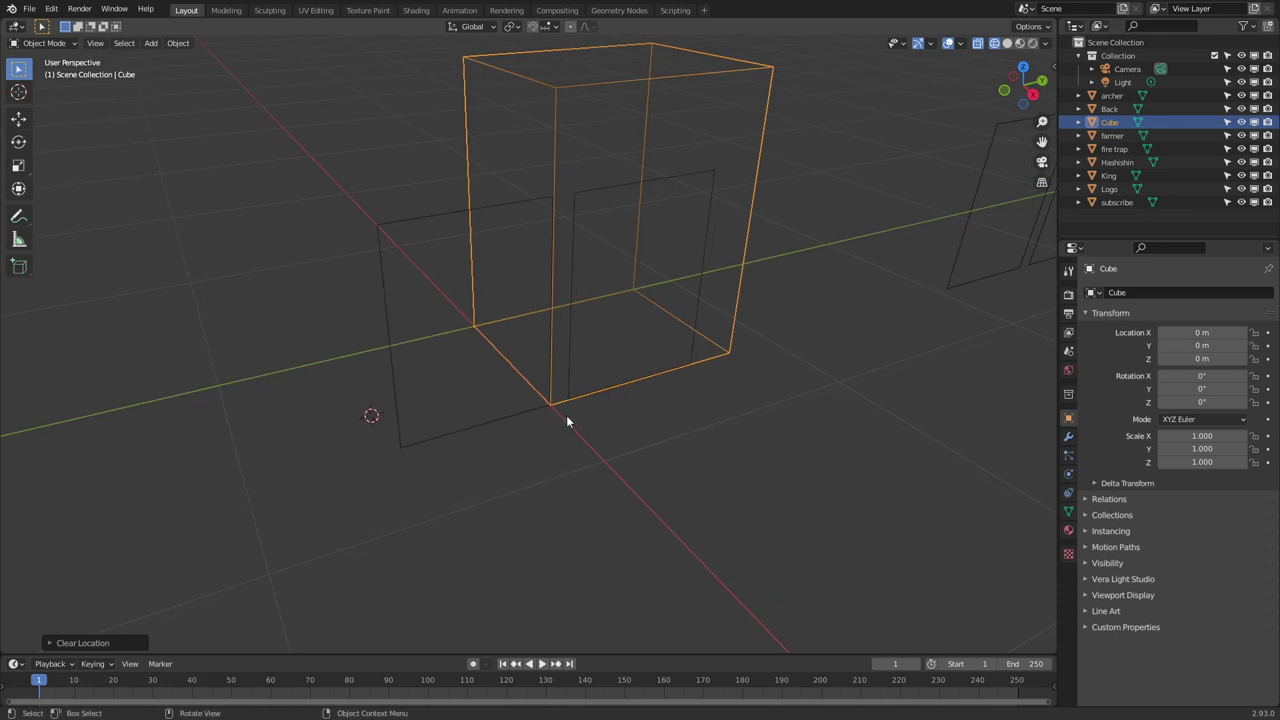
pyautogui.moveTo(555, 104); pyautogui.dragTo(491, 280, button='middle')
pyautogui.press('Tab')
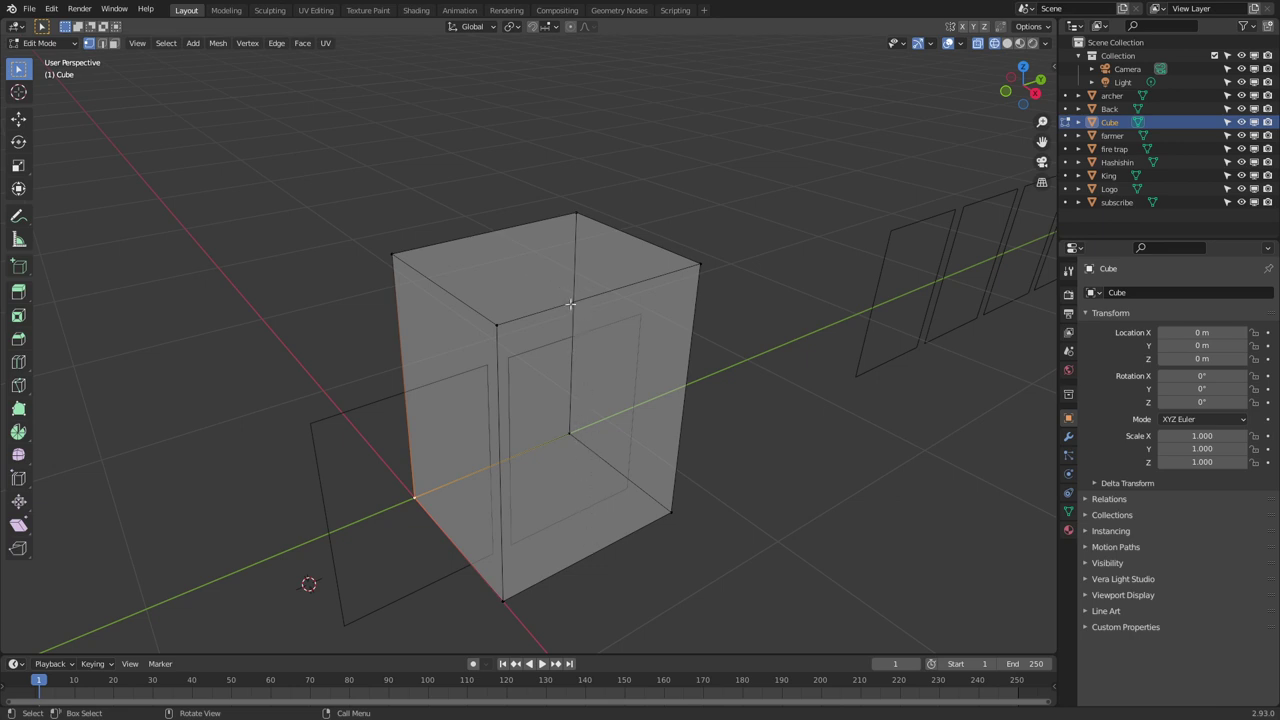
pyautogui.moveTo(552, 300); pyautogui.dragTo(540, 334, button='middle')
pyautogui.hotkey('ctrl', 'r')
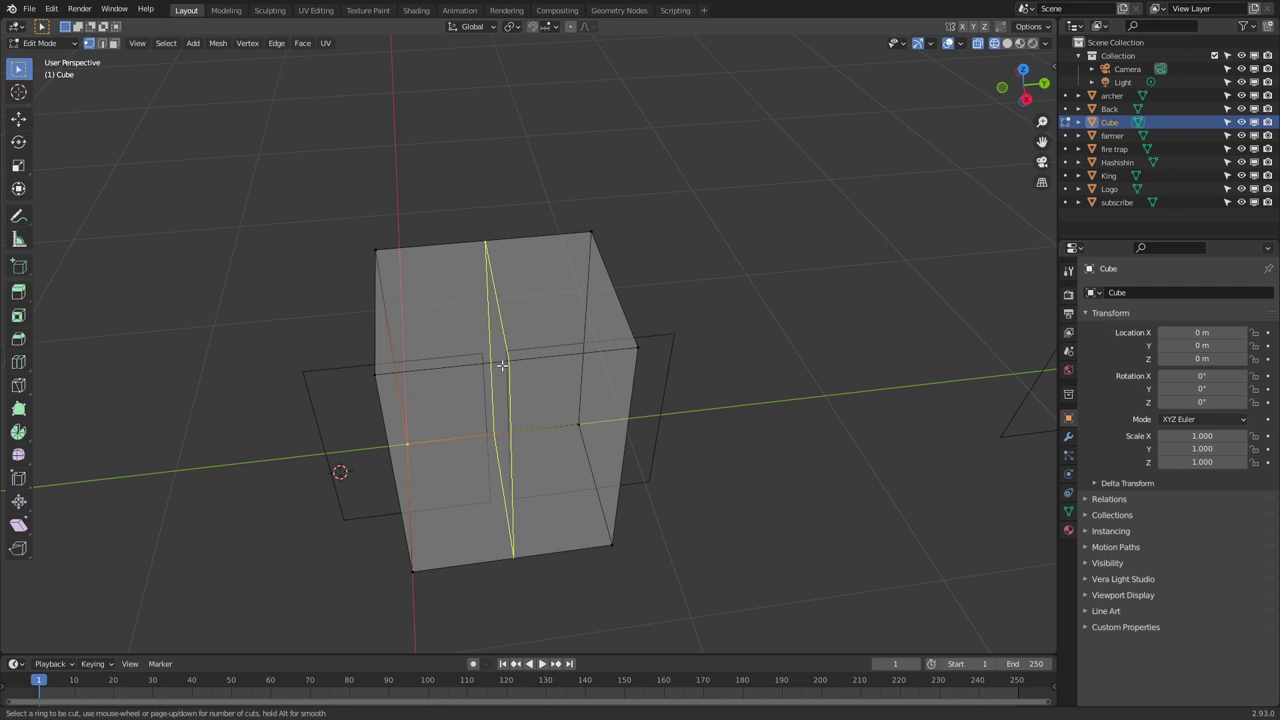
pyautogui.click(502, 366)
pyautogui.rightClick(487, 391)
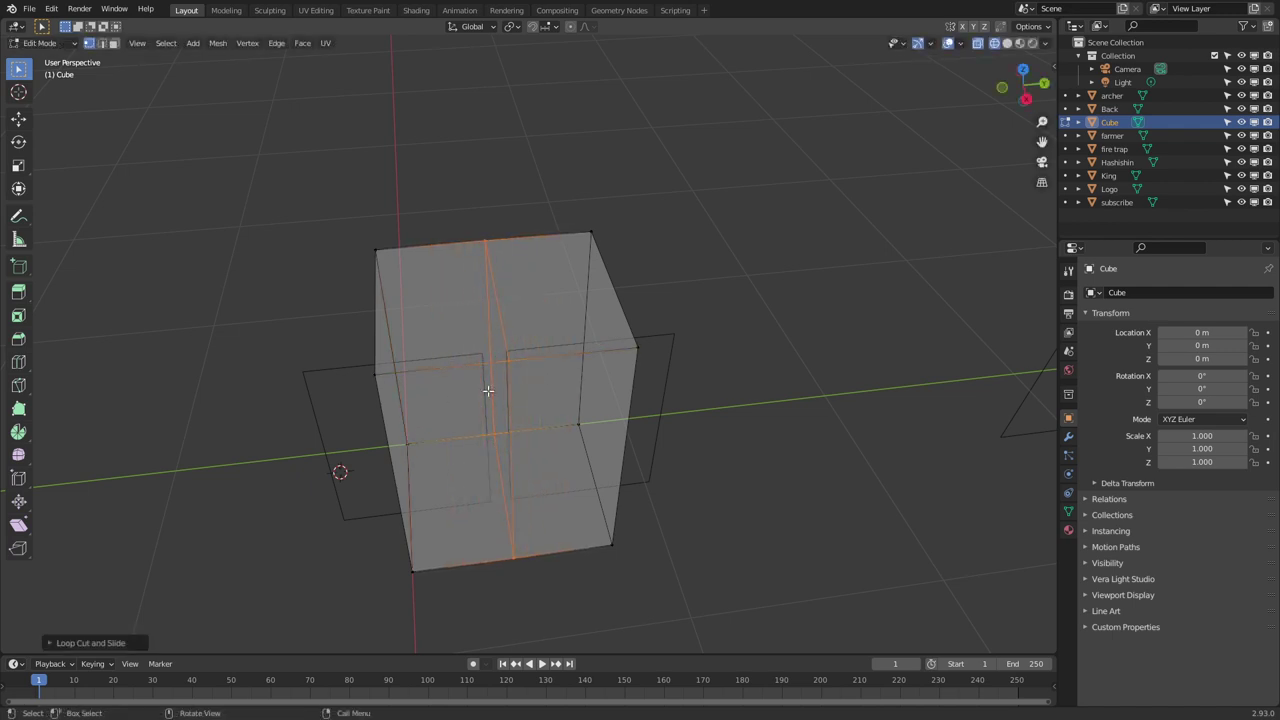
# Delete the edges of the centre loop so the faces attached to it are removed
pyautogui.moveTo(487, 391); pyautogui.dragTo(494, 210, button='middle')
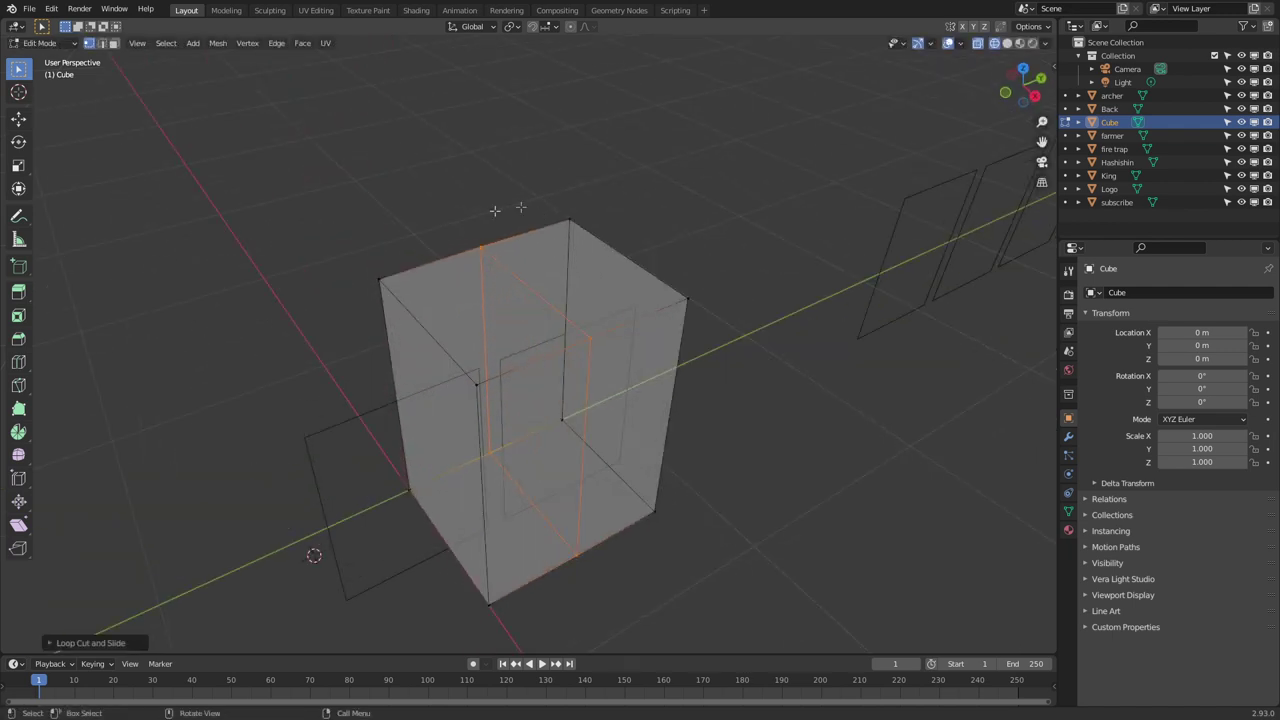
pyautogui.click(547, 314)
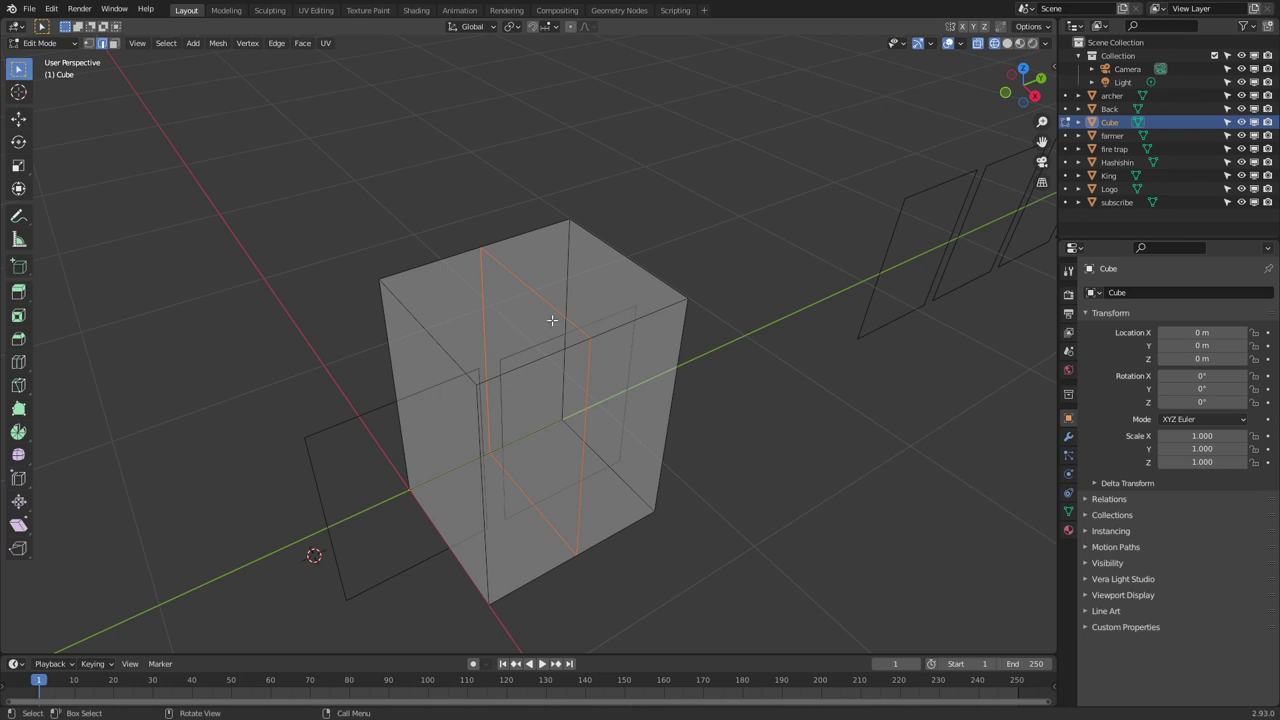
pyautogui.press('x')
pyautogui.click(552, 320)
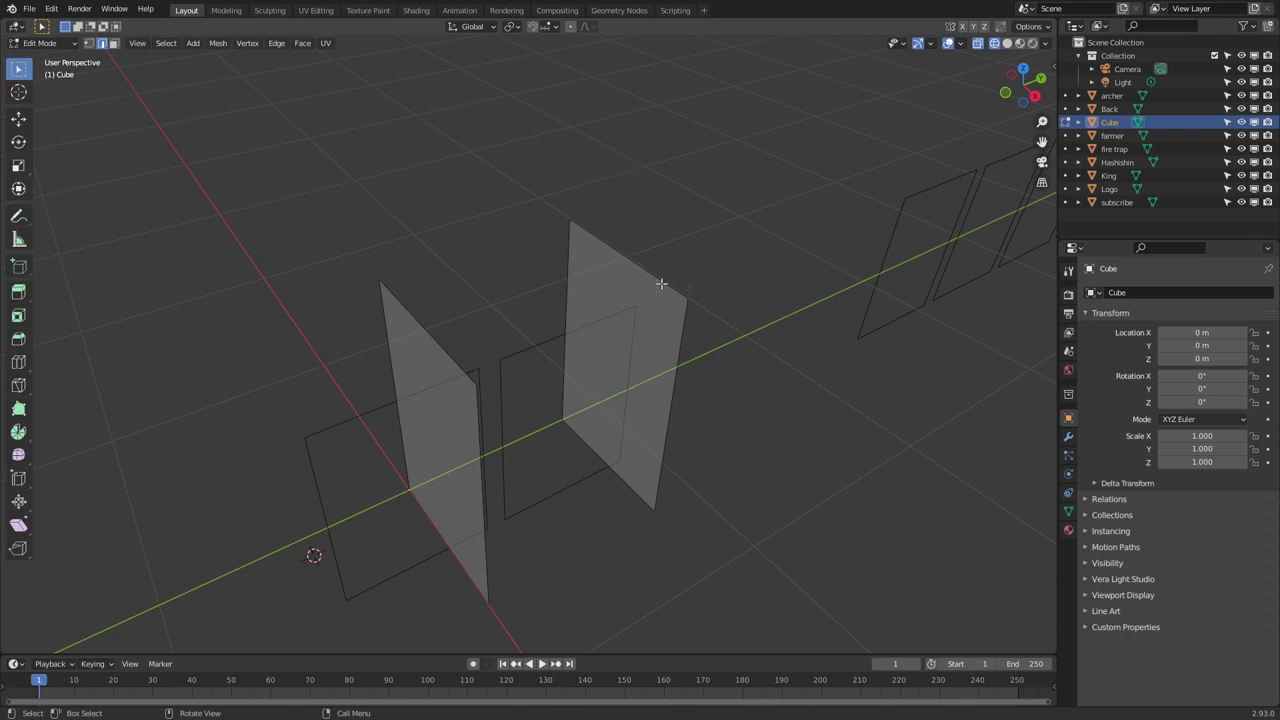
# Fill a face between the vertical edges on the positive X side of the two remaining side faces
pyautogui.click(683, 324)
pyautogui.keyDown('shift'); pyautogui.click(473, 490); pyautogui.keyUp('shift')
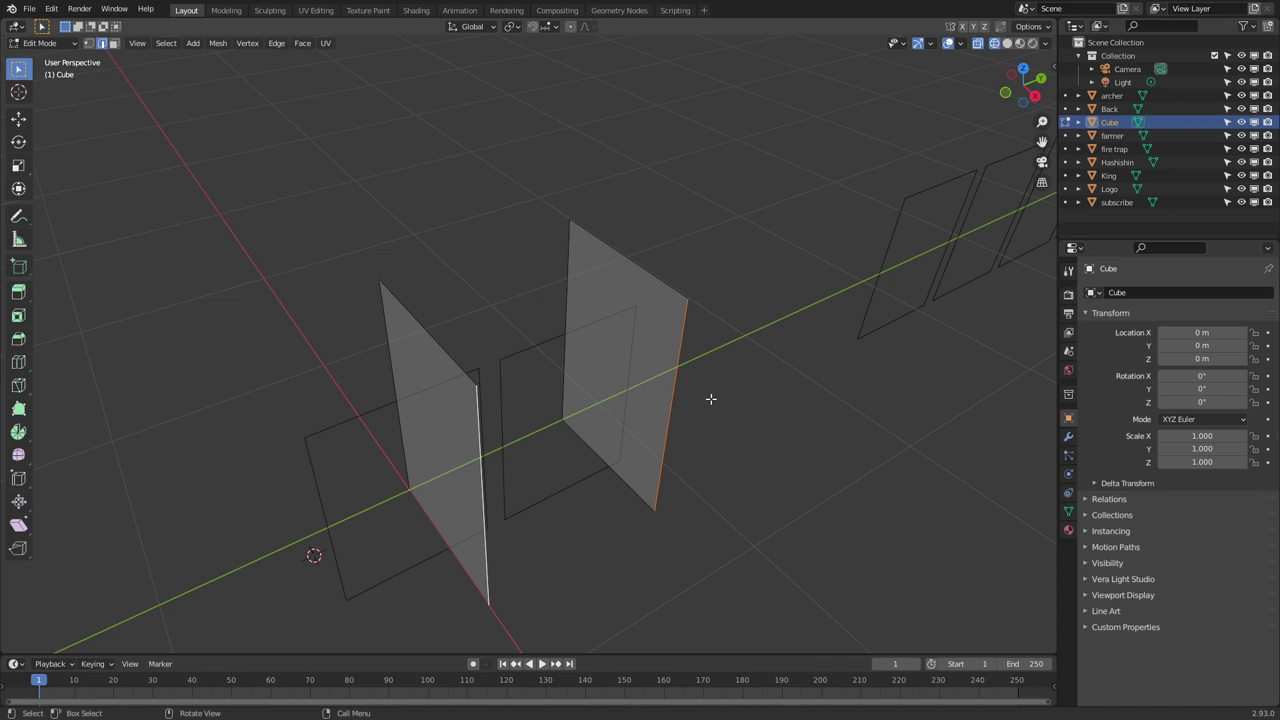
pyautogui.press('f')
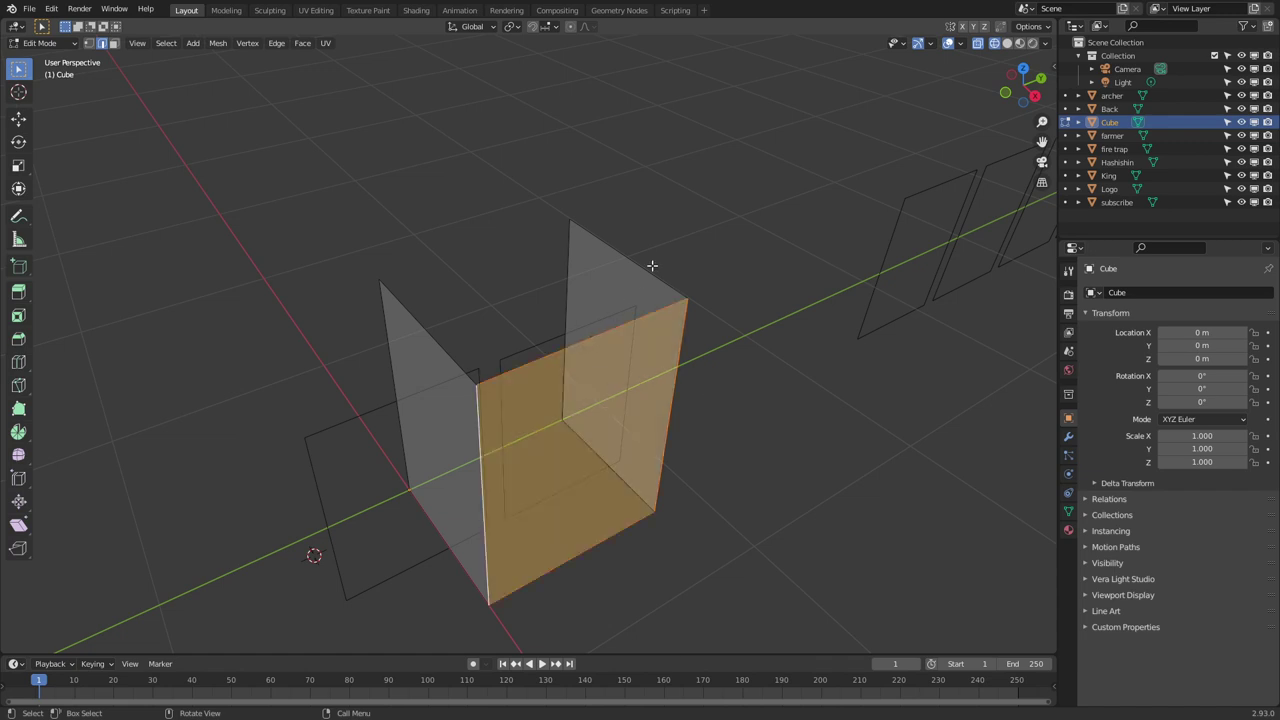
# Extrude the upper and lower Y-side edges of both side faces and scale them inward along Y into flaps that nearly meet
pyautogui.hotkey('alt', 'a')
pyautogui.keyDown('shift'); pyautogui.click(424, 337); pyautogui.keyUp('shift')
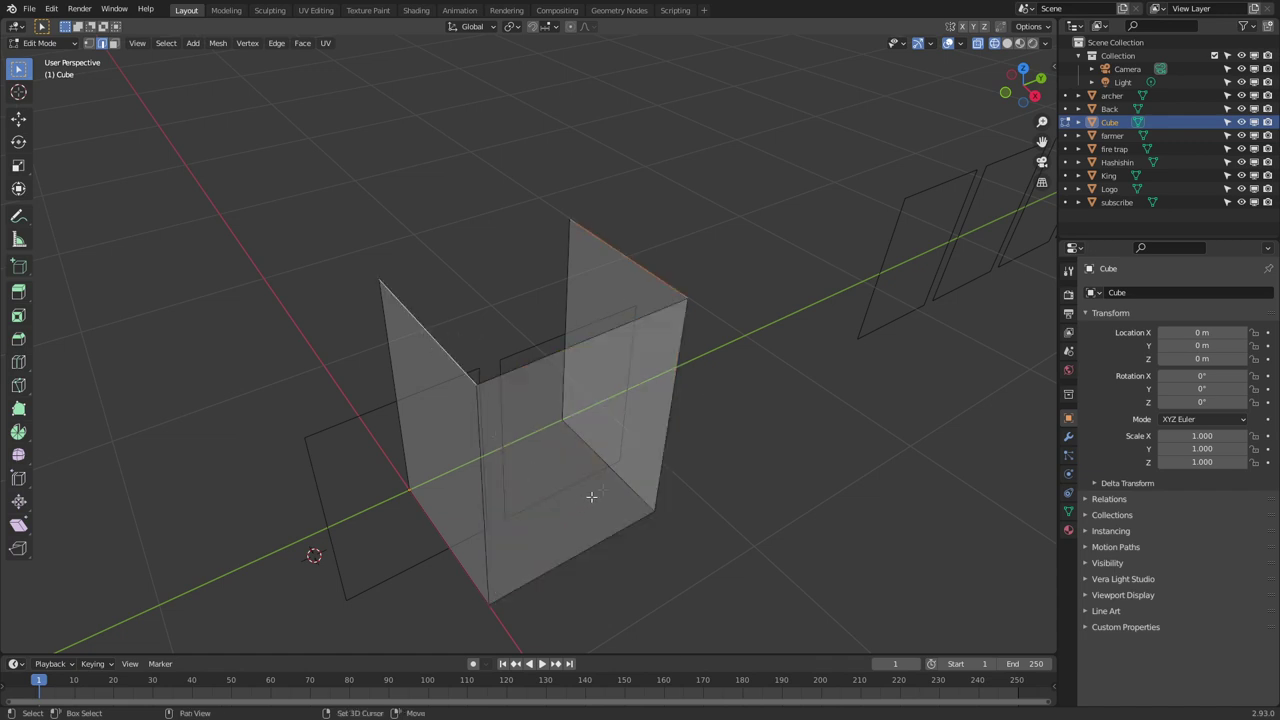
pyautogui.keyDown('shift'); pyautogui.click(592, 498); pyautogui.keyUp('shift')
pyautogui.keyDown('shift'); pyautogui.click(436, 544); pyautogui.keyUp('shift')
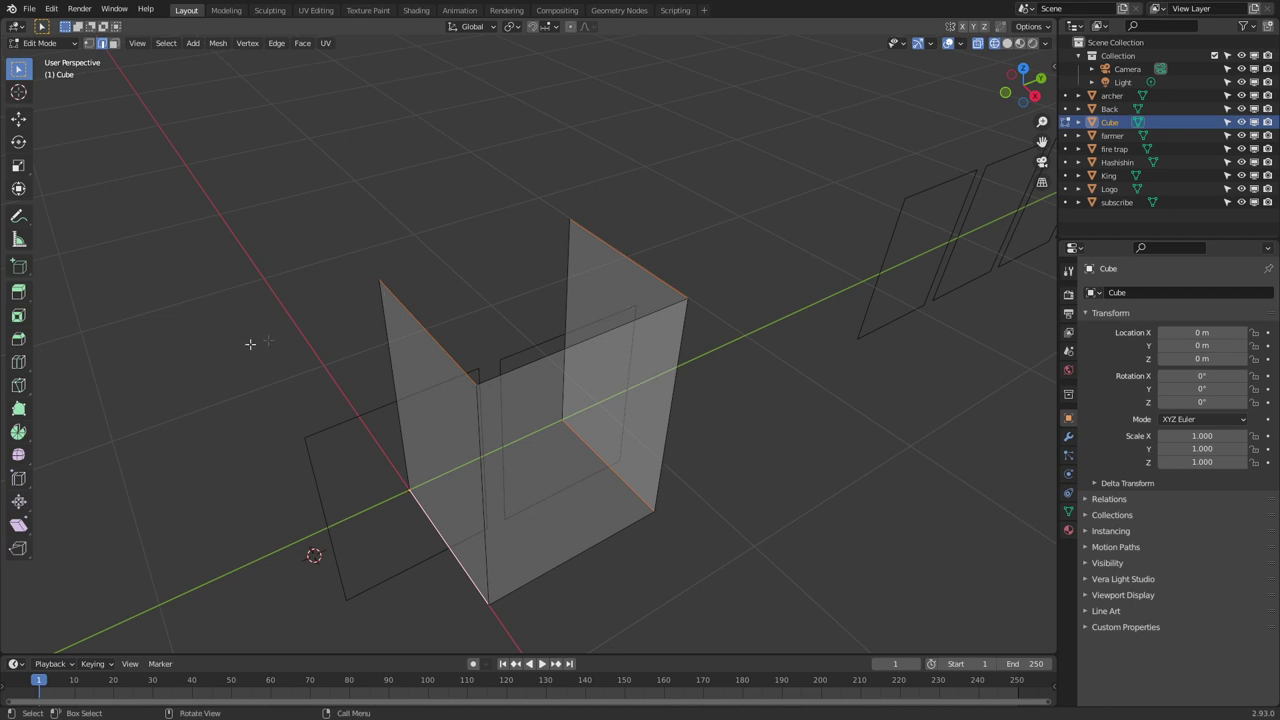
pyautogui.press('e')
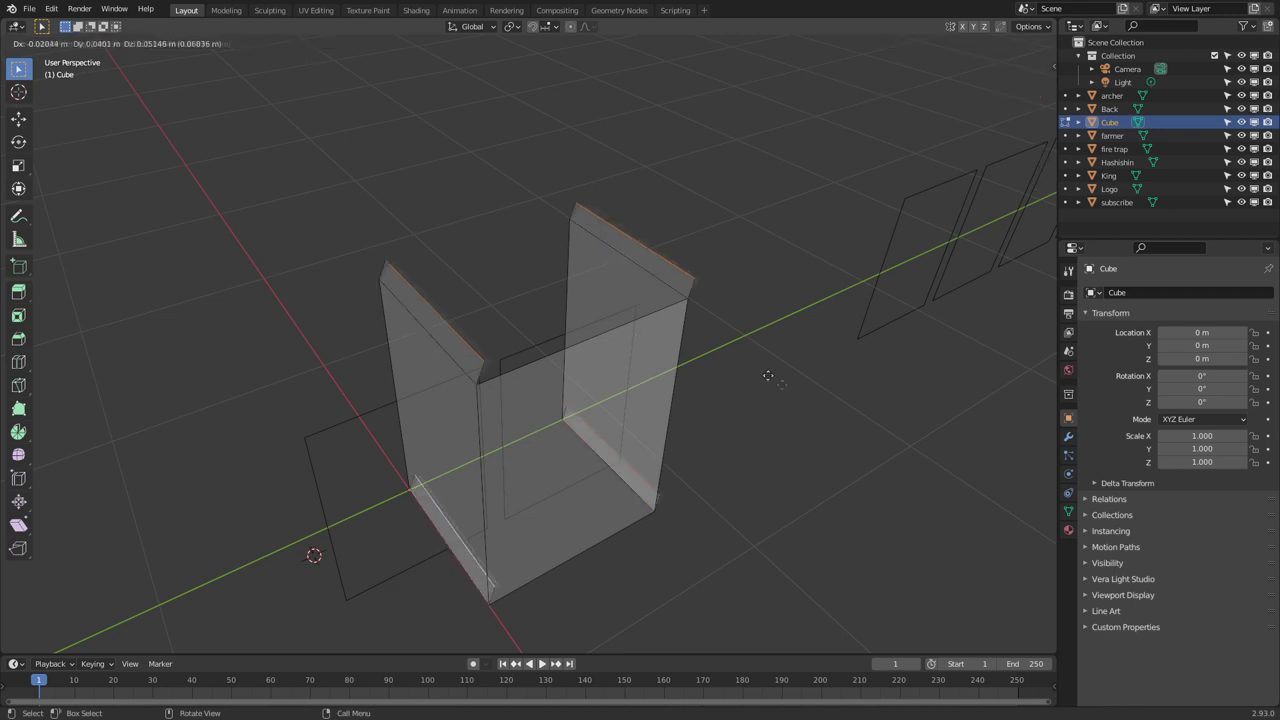
pyautogui.rightClick(837, 378)
pyautogui.moveTo(837, 378); pyautogui.dragTo(795, 369, button='middle')
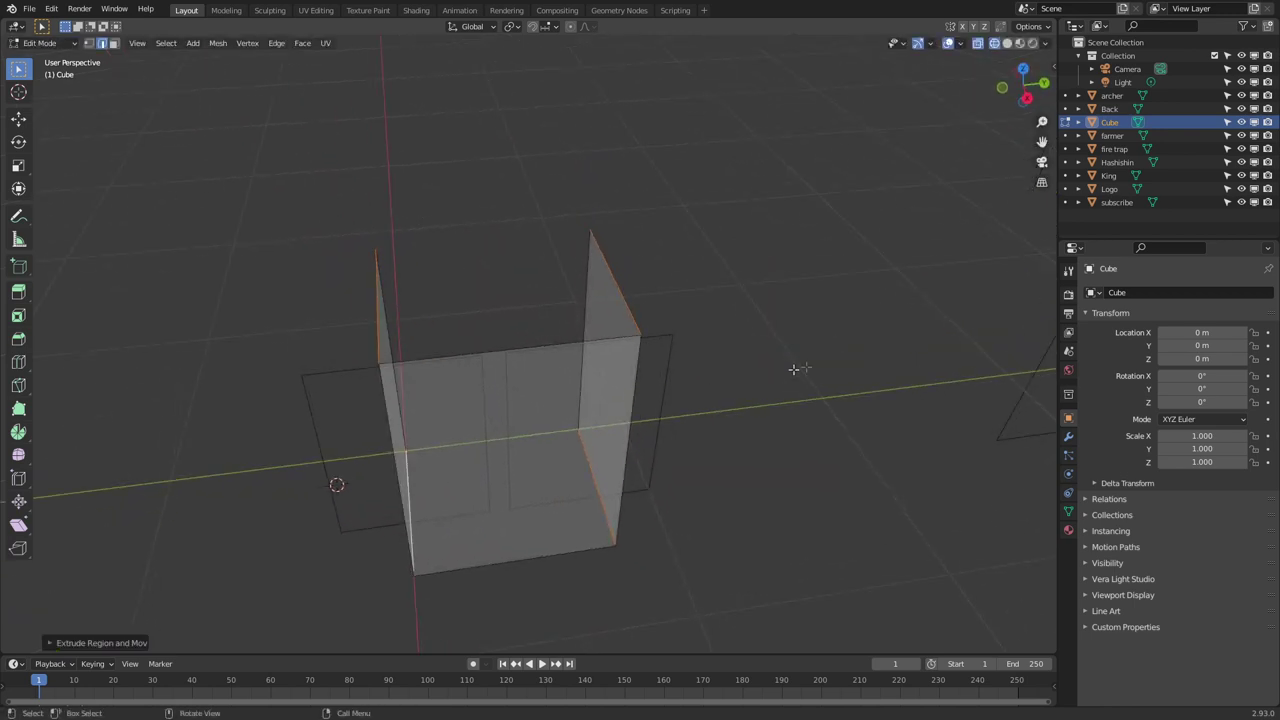
pyautogui.press('s')
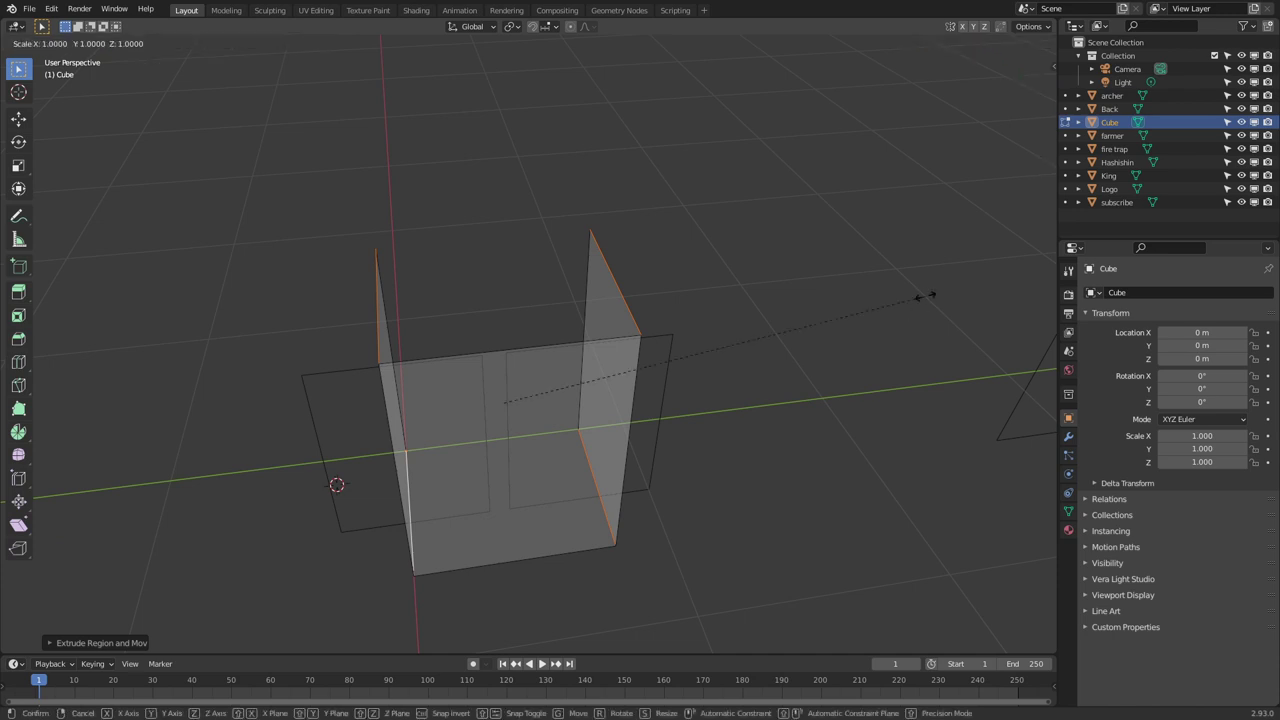
pyautogui.press('y')
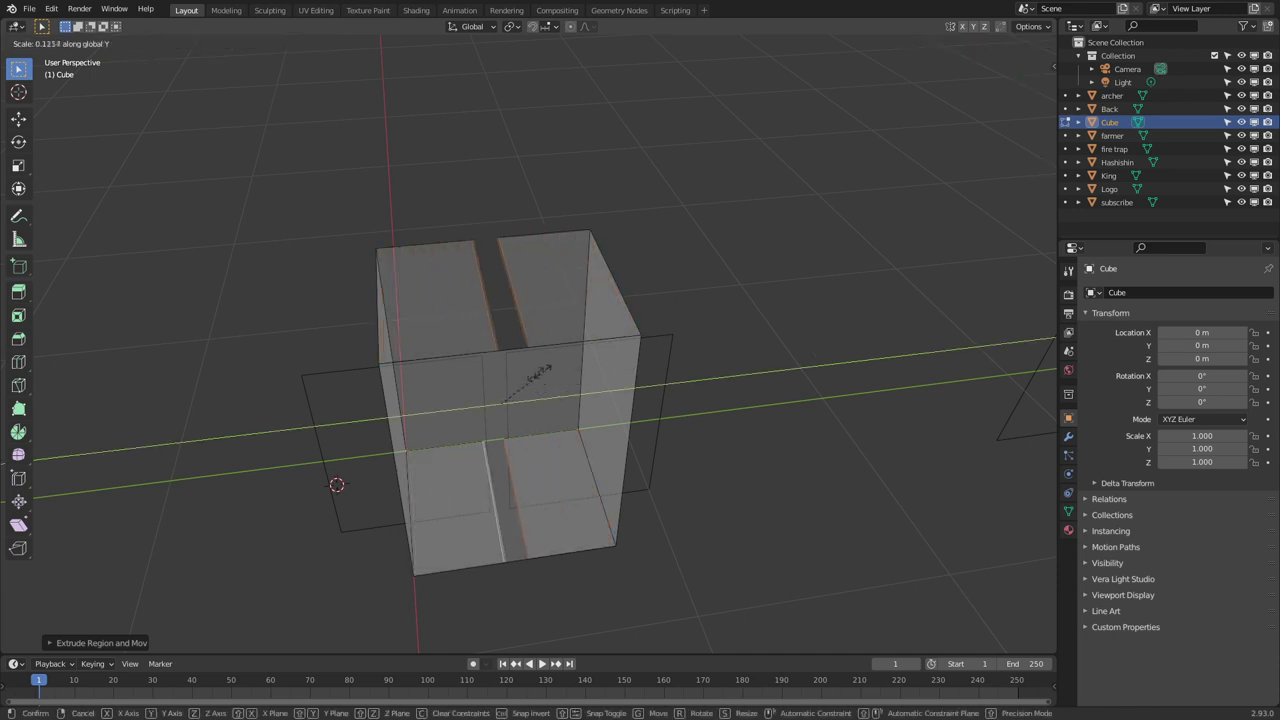
pyautogui.click(495, 388)
# Scale the inner flap edges slightly inward along X so the flaps taper away from the box walls
pyautogui.moveTo(495, 388); pyautogui.dragTo(849, 366, button='middle')
pyautogui.press('s')
pyautogui.press('x')
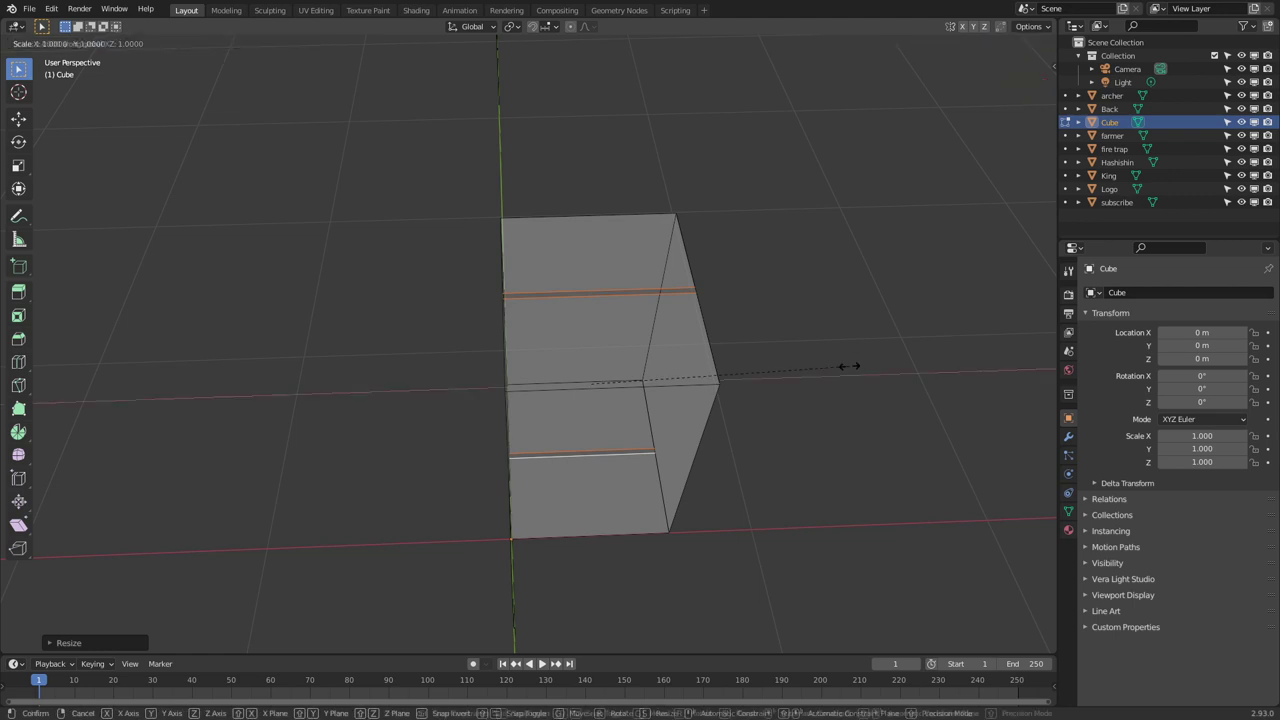
pyautogui.click(831, 369)
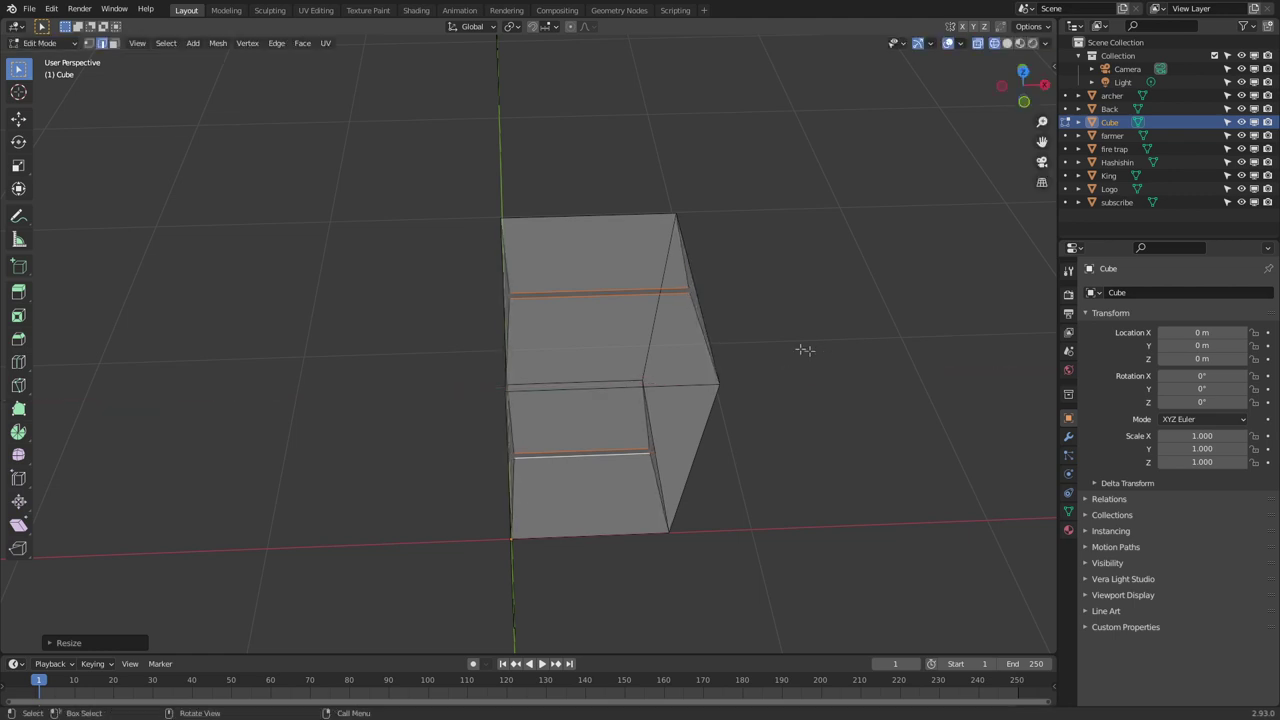
pyautogui.moveTo(803, 349); pyautogui.dragTo(680, 381, button='middle')
pyautogui.press('Tab')
pyautogui.press('Tab')
pyautogui.hotkey('shift', 'z')
# Extrude the upper and lower edges of the positive X wall about 0.63 m along negative X to cover the inner flaps
pyautogui.moveTo(594, 431); pyautogui.dragTo(643, 394, button='middle')
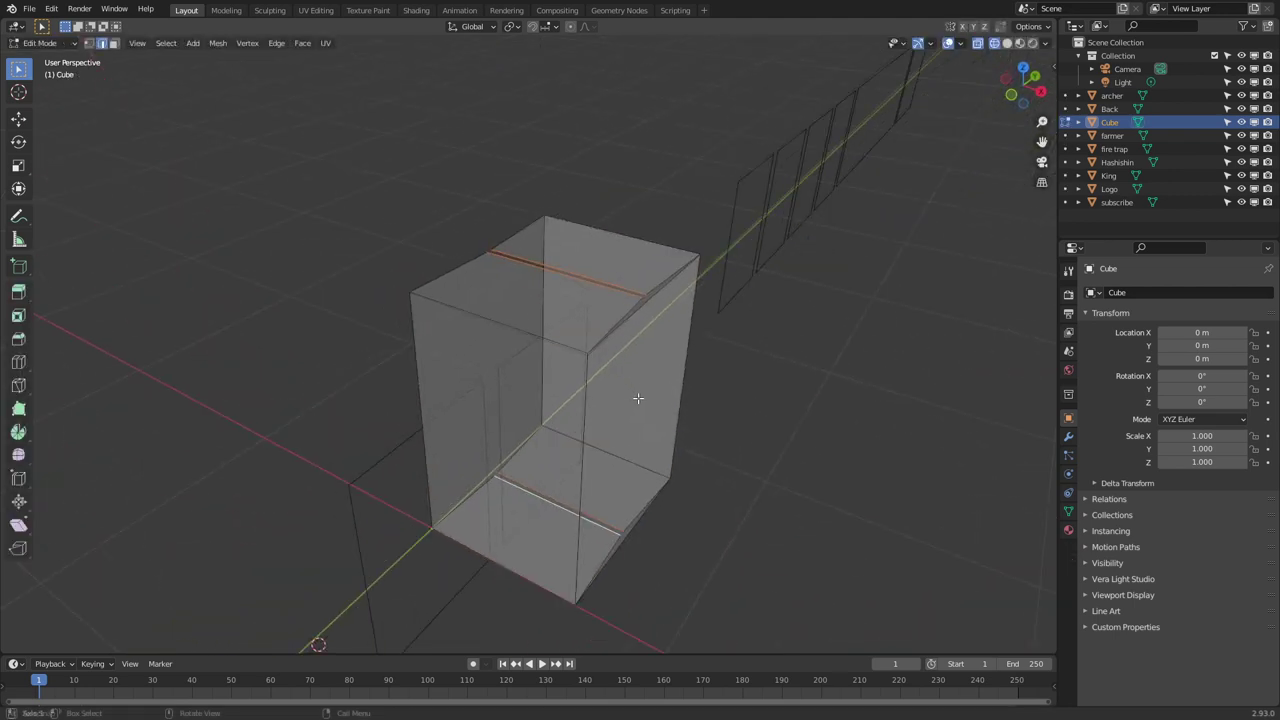
pyautogui.scroll(4, 634, 404)
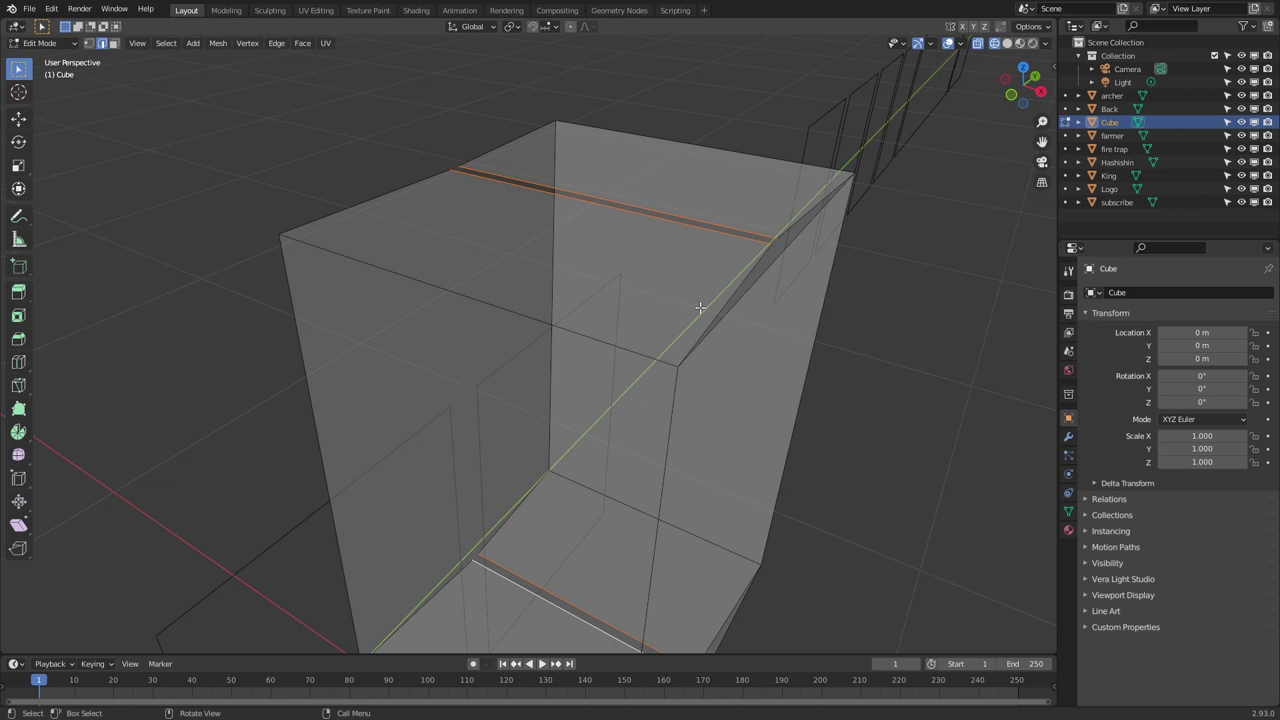
pyautogui.click(763, 283)
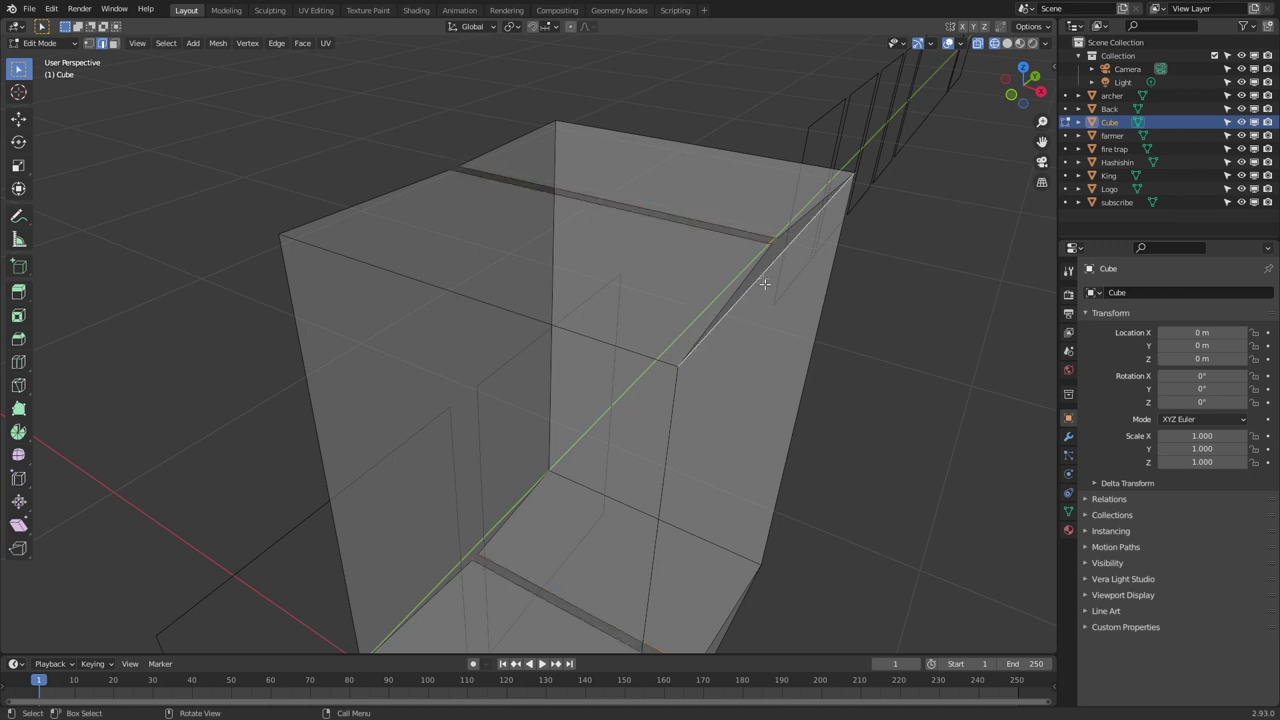
pyautogui.keyDown('shift'); pyautogui.moveTo(836, 462); pyautogui.dragTo(806, 320, button='middle'); pyautogui.keyUp('shift')
pyautogui.moveTo(709, 534)
pyautogui.mouseDown(button='middle')
pyautogui.moveTo(751, 503)
pyautogui.moveTo(727, 538)
pyautogui.mouseUp(button='middle')
pyautogui.press('e')
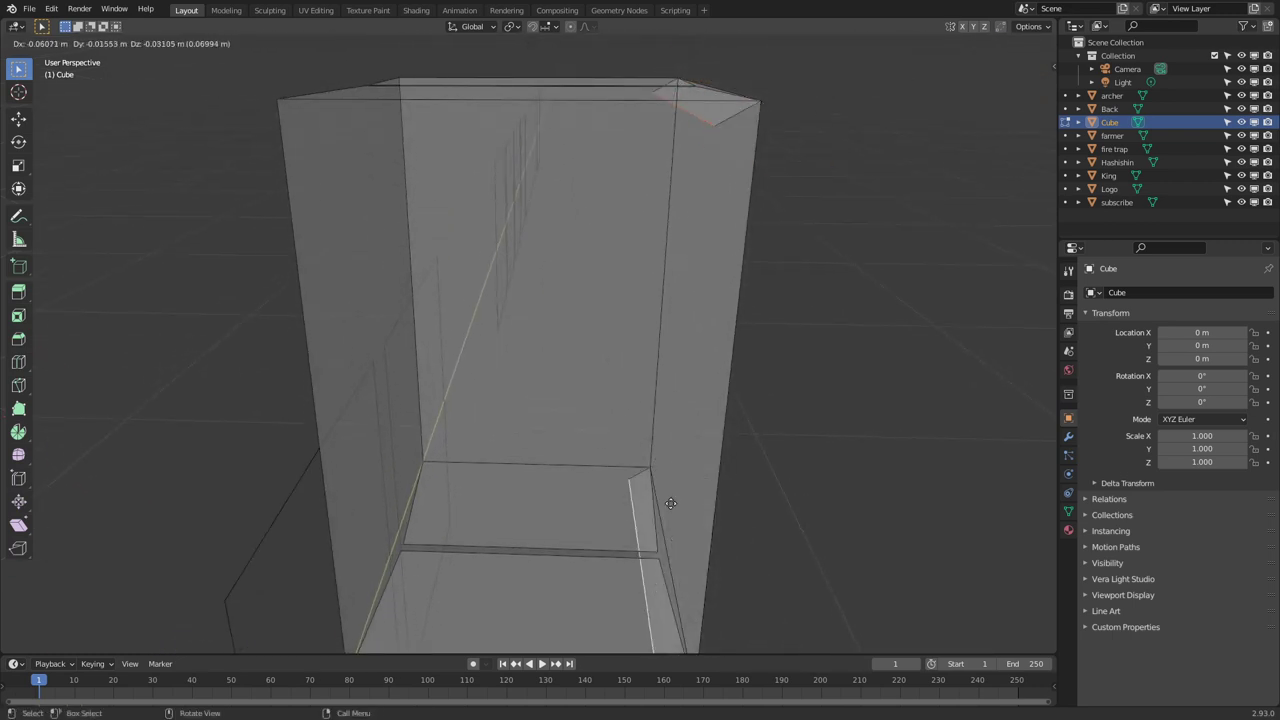
pyautogui.rightClick(718, 490)
pyautogui.scroll(-2, 731, 482)
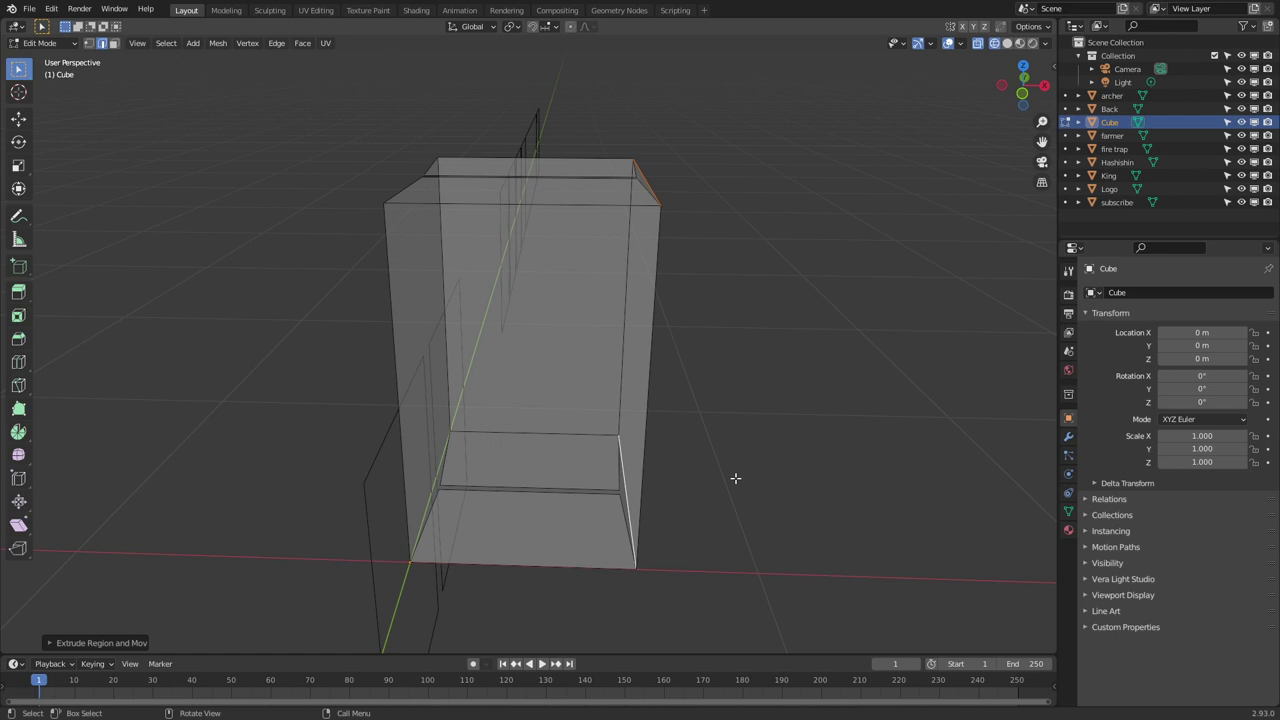
pyautogui.press('g')
pyautogui.press('y')
pyautogui.press('x')
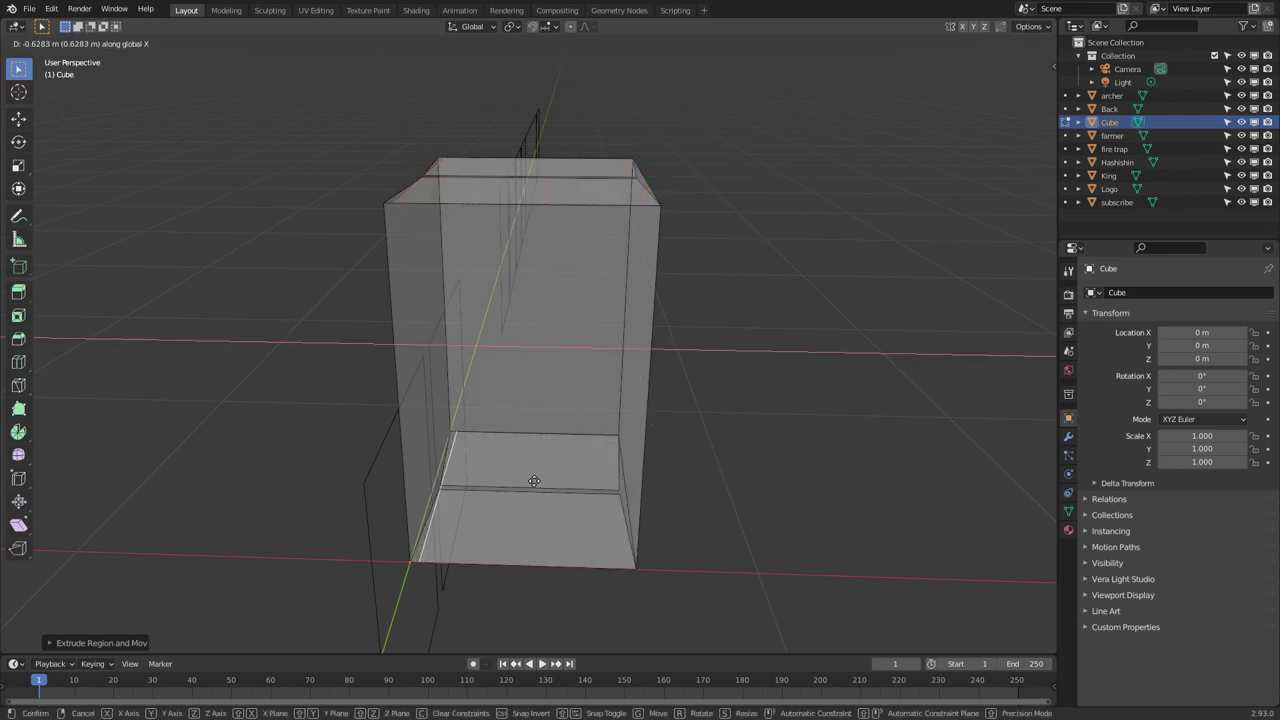
pyautogui.click(530, 480)
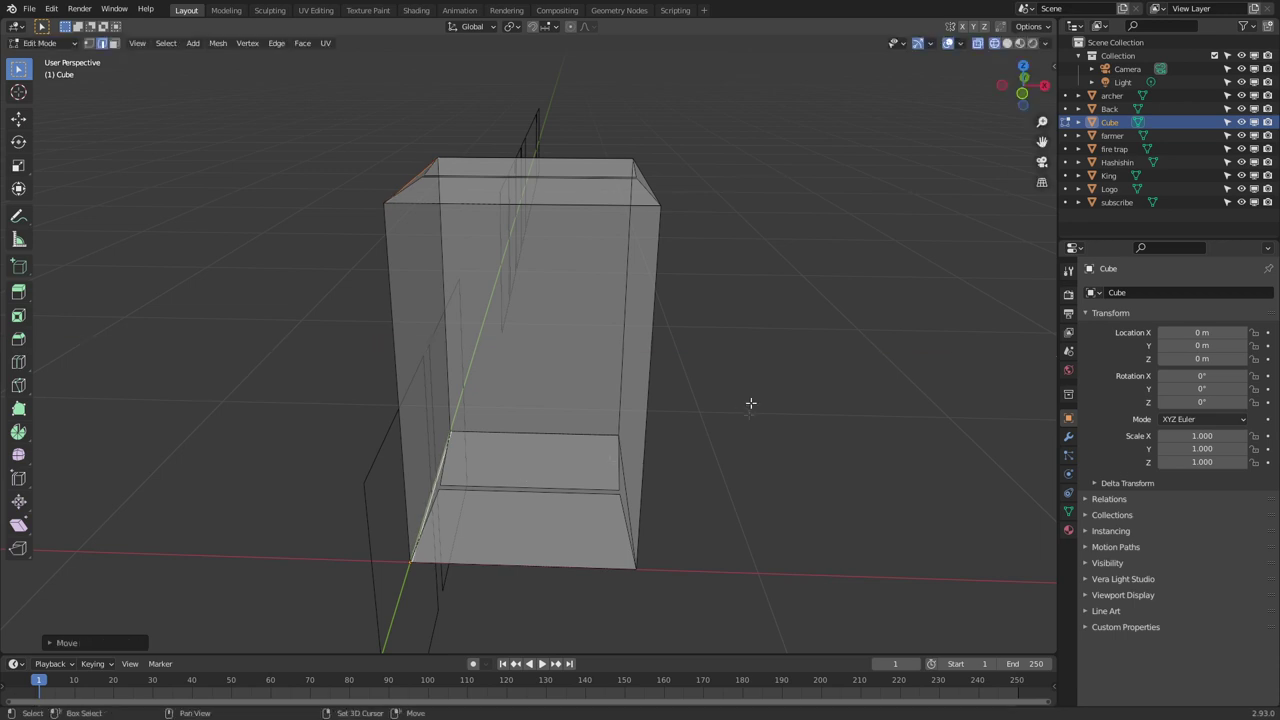
# Turn off X-ray and add one centred loop cut running along Y through the outer top and bottom panels
pyautogui.moveTo(751, 403); pyautogui.dragTo(663, 486, button='middle')
pyautogui.press('Tab')
pyautogui.moveTo(563, 457); pyautogui.dragTo(648, 446, button='middle')
pyautogui.hotkey('alt', 'z')
pyautogui.scroll(3, 665, 431)
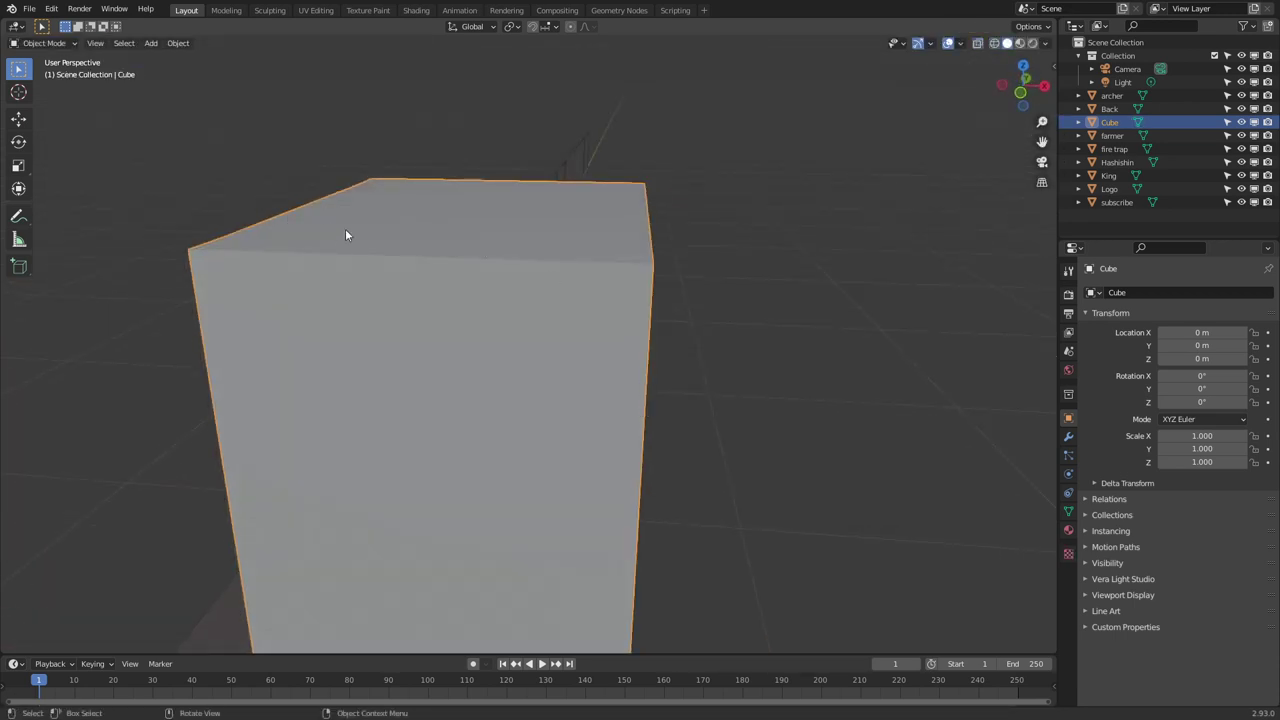
pyautogui.press('Tab')
pyautogui.moveTo(686, 314); pyautogui.dragTo(605, 268, button='middle')
pyautogui.hotkey('ctrl', 'r')
pyautogui.click(602, 265)
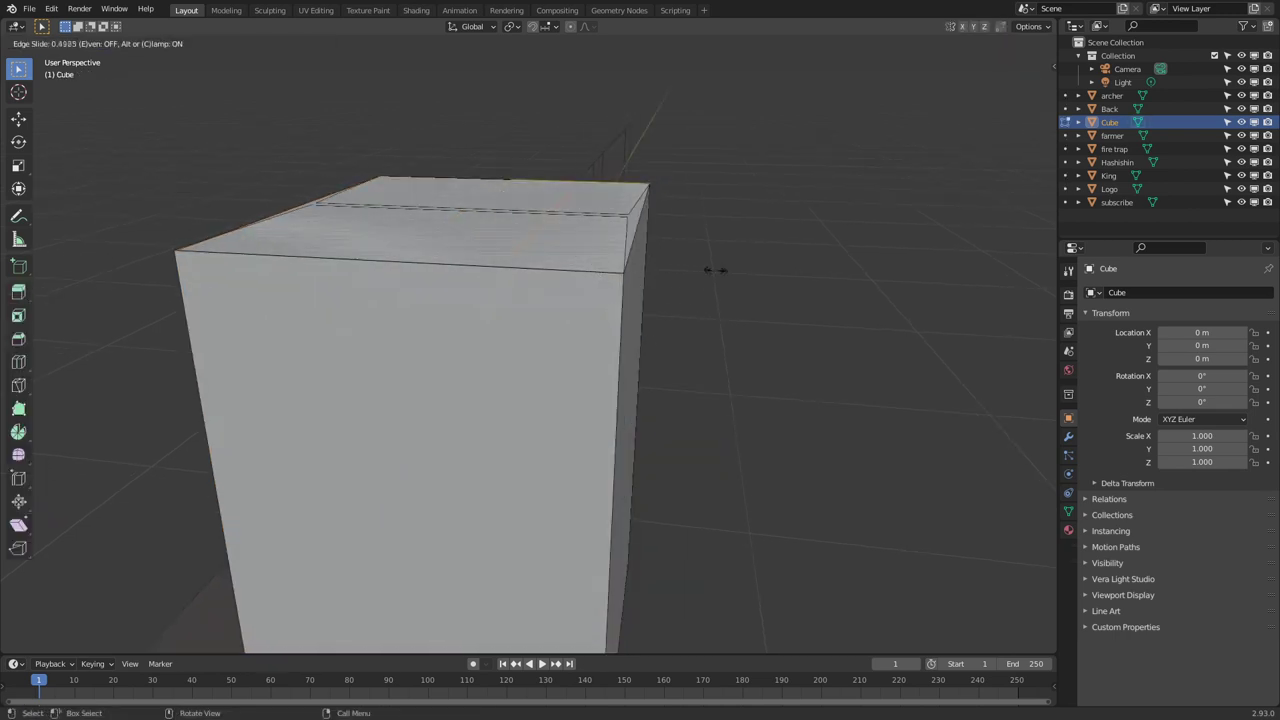
pyautogui.rightClick(771, 274)
# Slide the new loop on the outer panels by about 0.985 towards the positive X wall
pyautogui.moveTo(645, 383); pyautogui.dragTo(466, 431, button='middle')
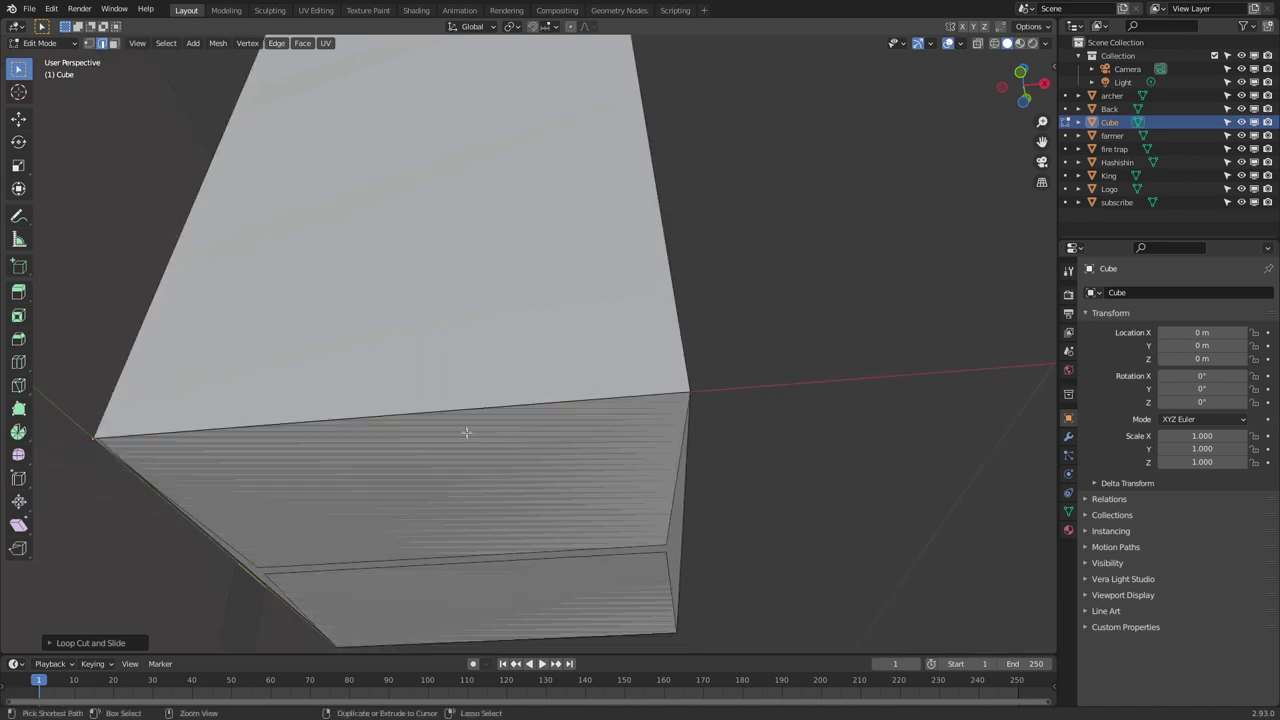
pyautogui.moveTo(561, 309); pyautogui.dragTo(652, 425, button='middle')
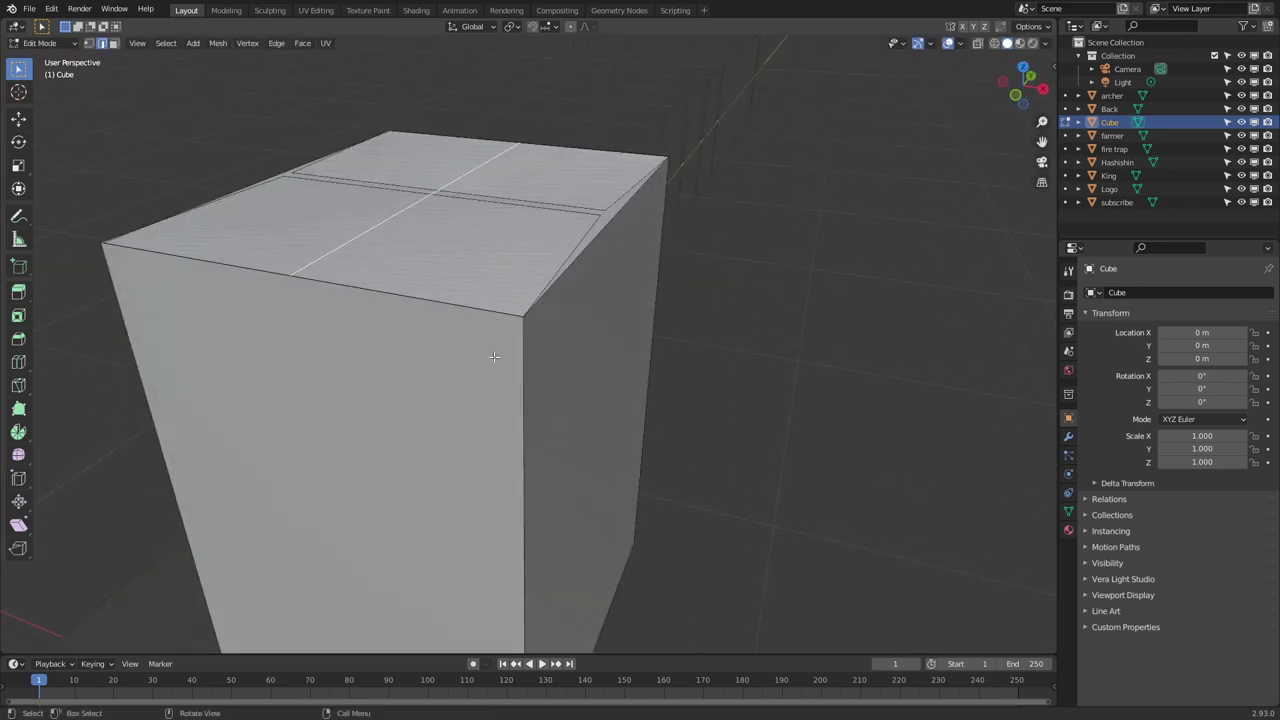
pyautogui.press('g')
pyautogui.press('g')
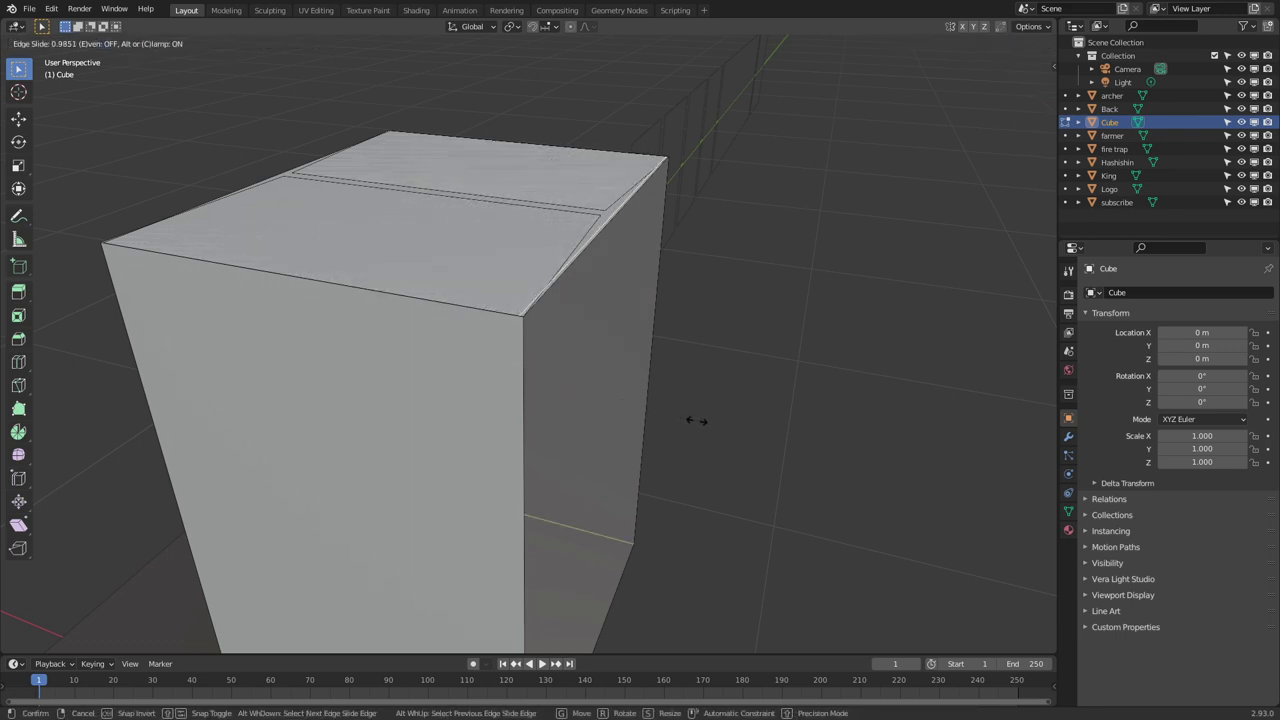
pyautogui.click(697, 423)
# Scale the loop beside the positive X wall by about 1.007 along Z to lift the panels off the inner flaps
pyautogui.moveTo(697, 423); pyautogui.dragTo(664, 414, button='middle')
pyautogui.press('s')
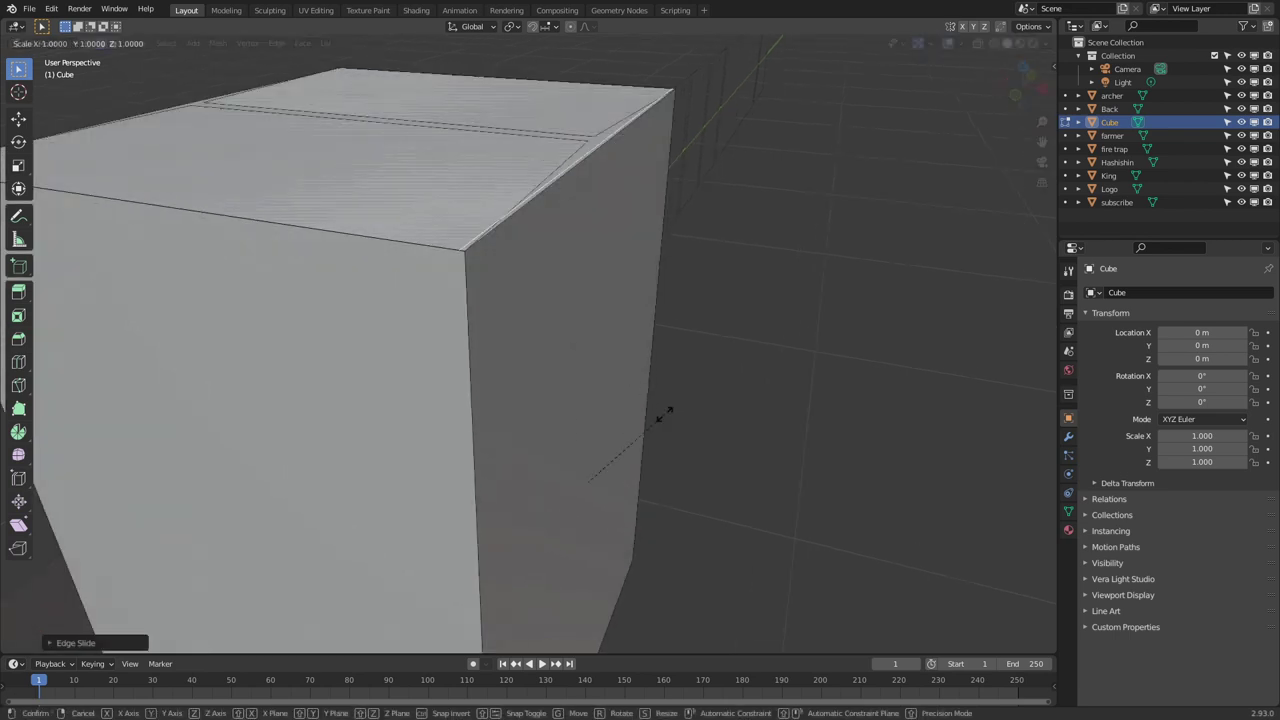
pyautogui.press('z')
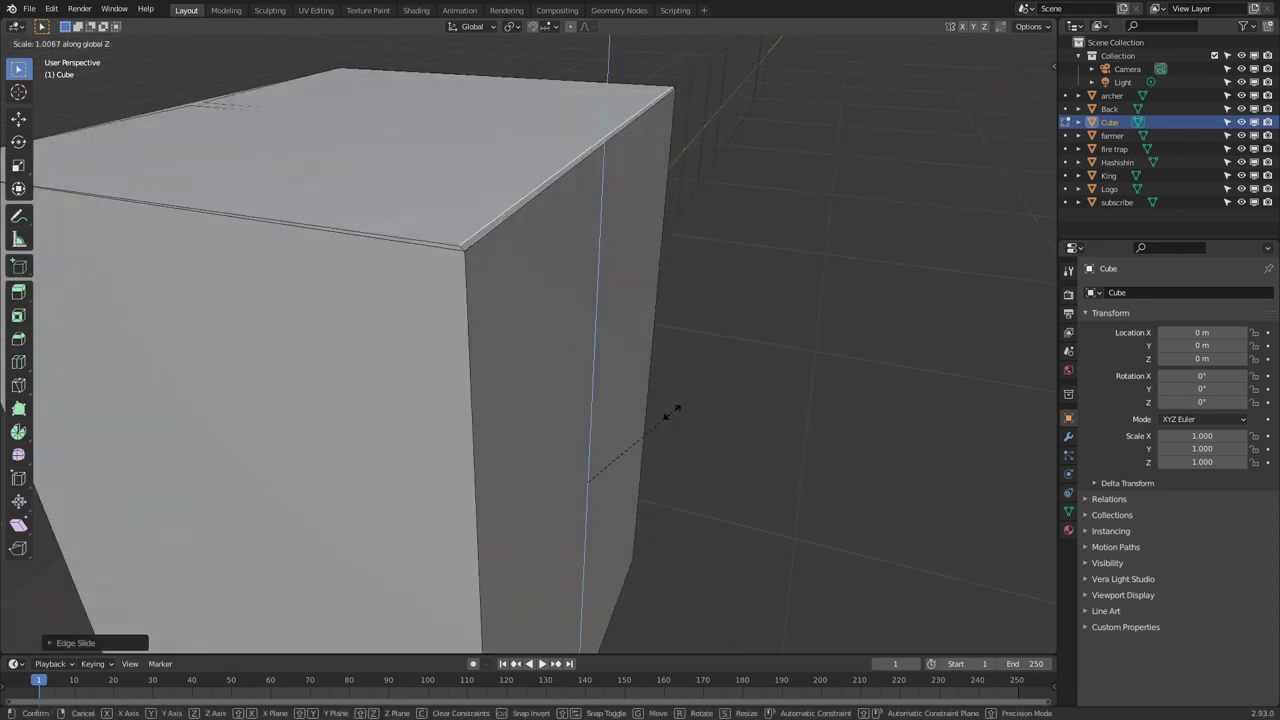
pyautogui.click(672, 412)
pyautogui.press('Tab')
pyautogui.press('Tab')
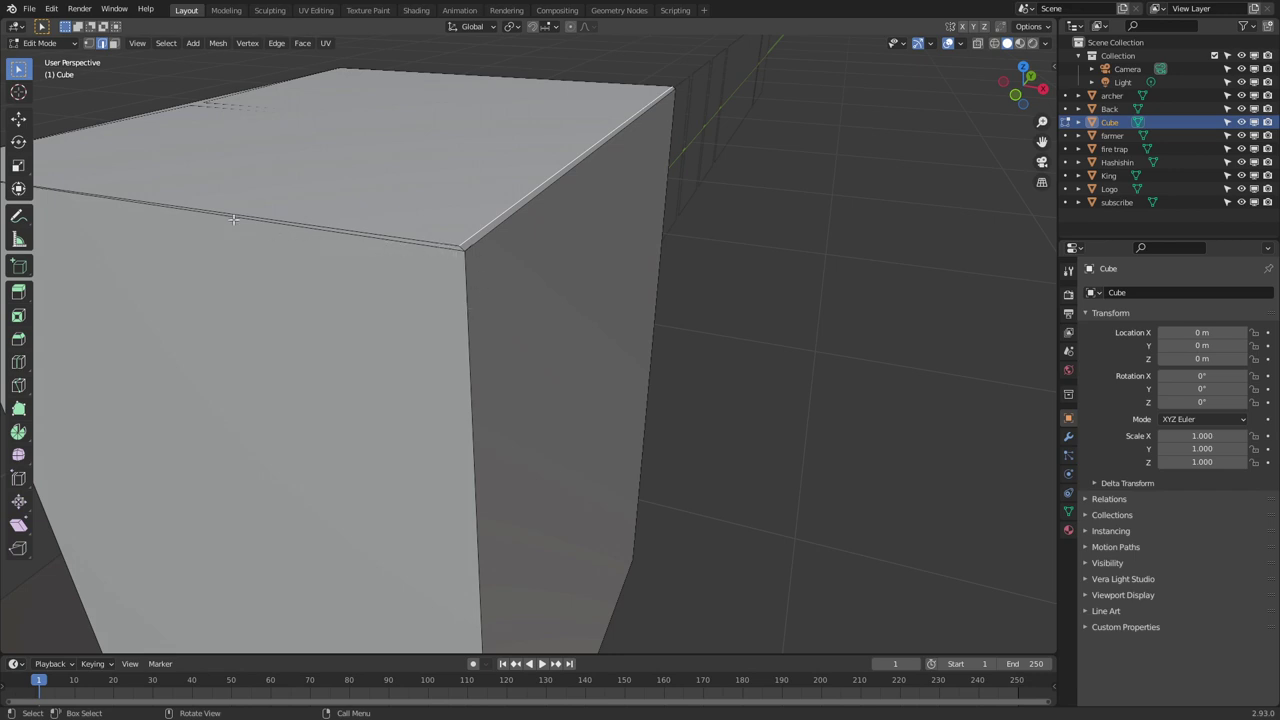
# Scale the outer panels' free edges on the negative X side slightly outward along Z
pyautogui.scroll(-5, 281, 324)
pyautogui.moveTo(281, 324); pyautogui.dragTo(457, 334, button='middle')
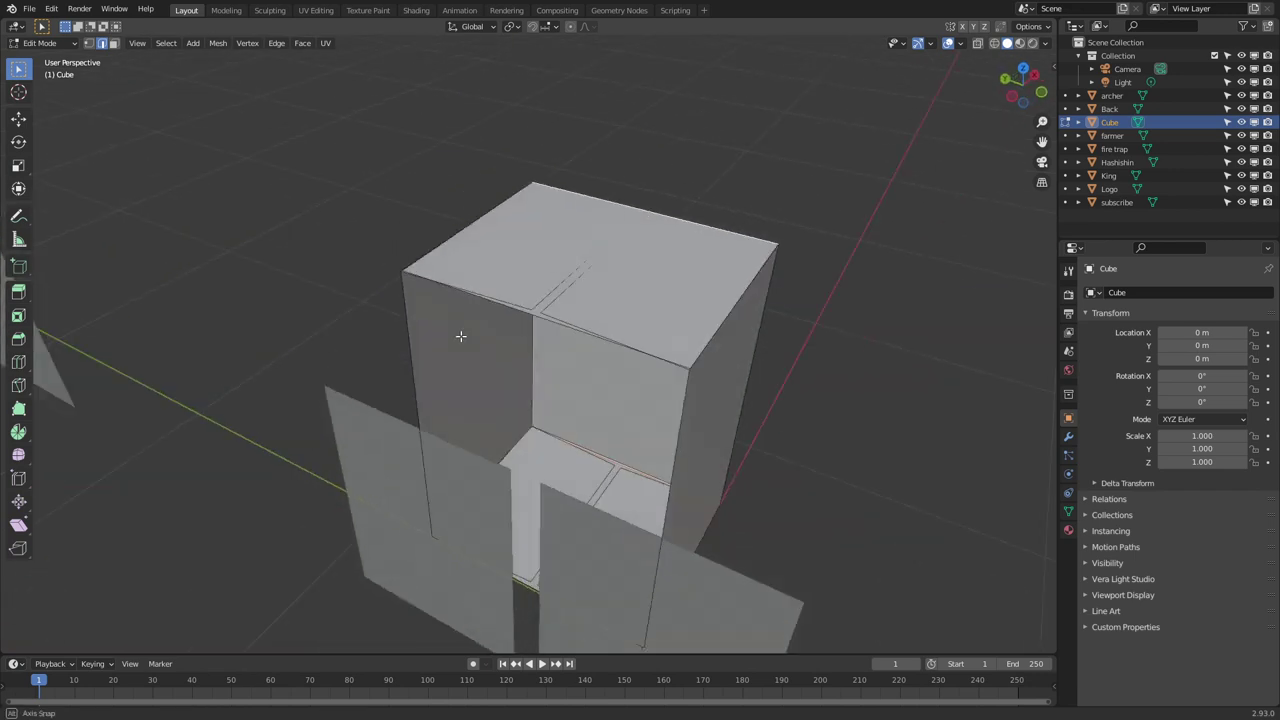
pyautogui.scroll(4, 565, 305)
pyautogui.keyDown('shift'); pyautogui.moveTo(523, 470); pyautogui.dragTo(532, 349, button='middle'); pyautogui.keyUp('shift')
pyautogui.keyDown('shift'); pyautogui.moveTo(550, 585); pyautogui.dragTo(548, 446, button='middle'); pyautogui.keyUp('shift')
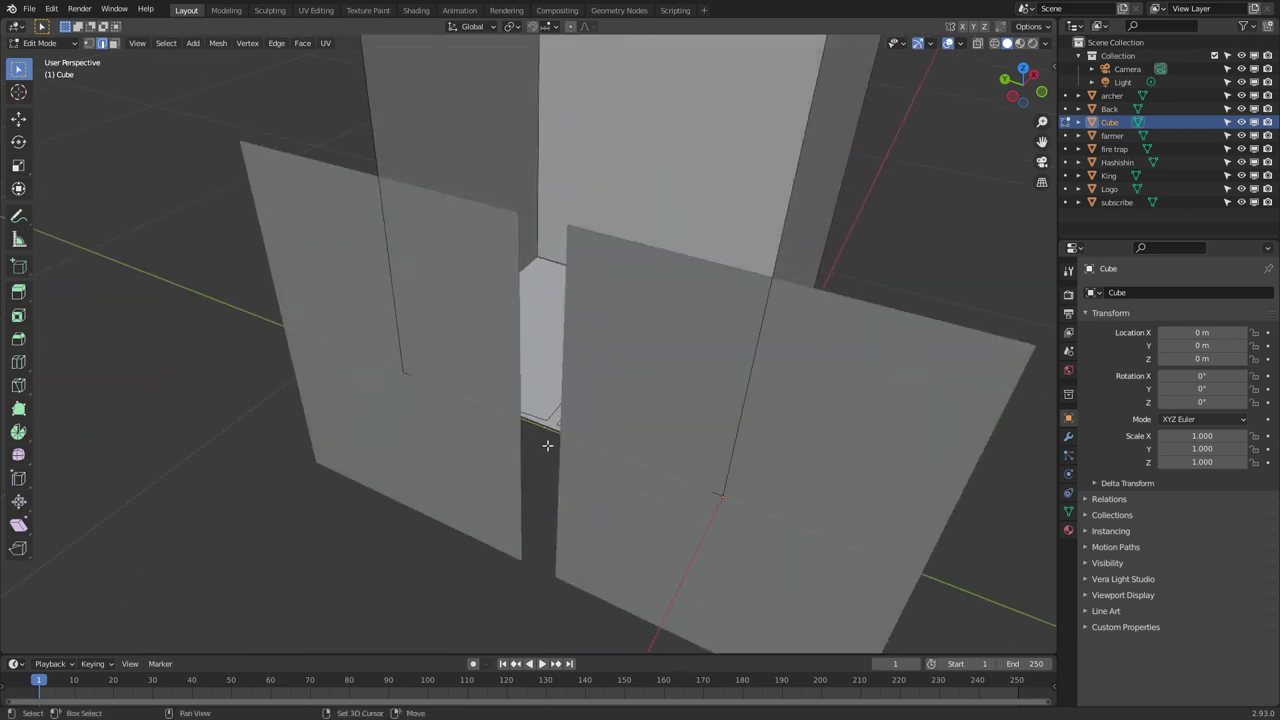
pyautogui.press('s')
pyautogui.press('z')
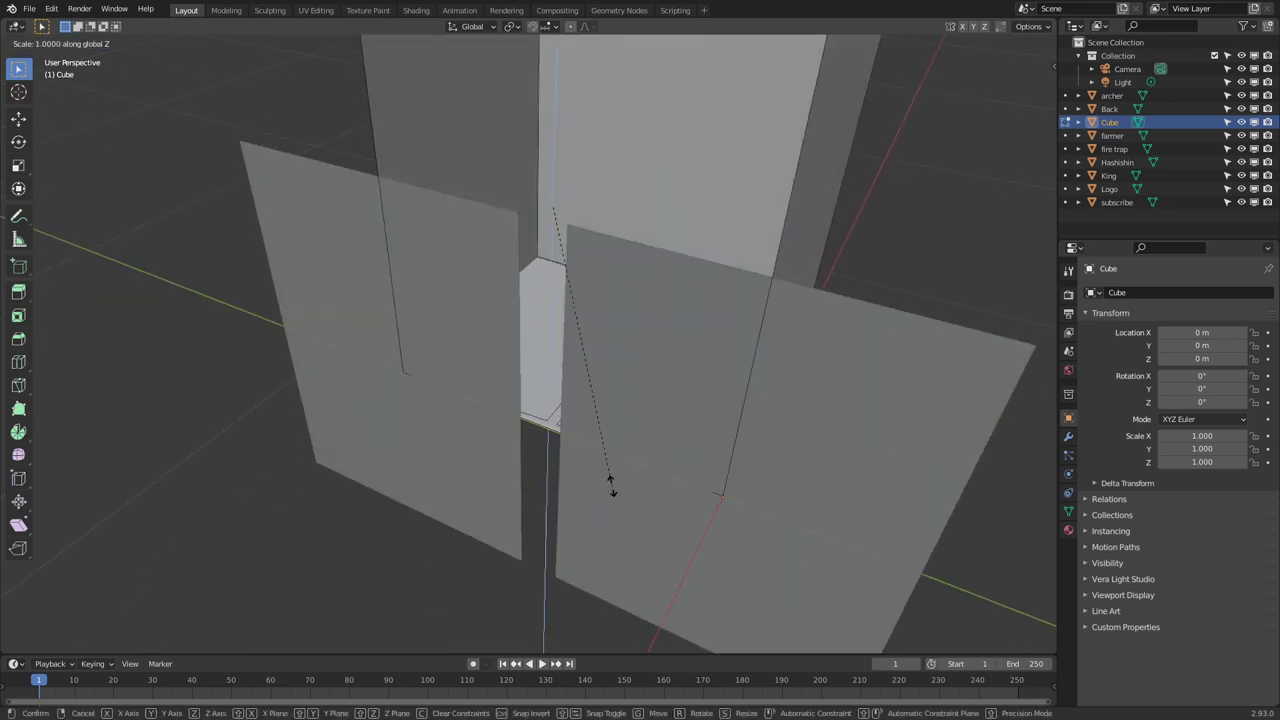
pyautogui.click(621, 491)
pyautogui.press('Tab')
# Bevel the box's outer wall edges with three segments and a width of about 0.004 m
pyautogui.moveTo(637, 323); pyautogui.dragTo(412, 407, button='middle')
pyautogui.scroll(2, 530, 433)
pyautogui.press('Tab')
pyautogui.scroll(-4, 571, 409)
pyautogui.scroll(3, 470, 431)
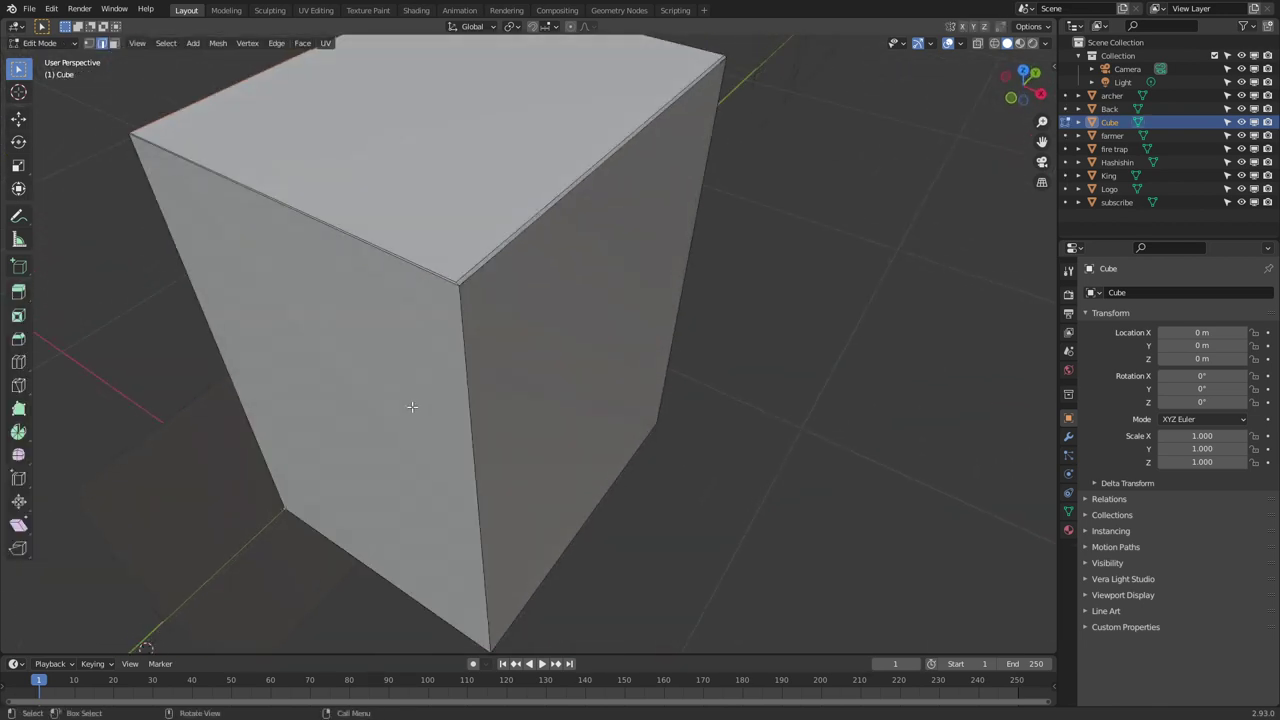
pyautogui.keyDown('shift'); pyautogui.click(687, 219); pyautogui.keyUp('shift')
pyautogui.moveTo(687, 219); pyautogui.dragTo(510, 401, button='middle')
pyautogui.keyDown('shift'); pyautogui.click(556, 525); pyautogui.keyUp('shift')
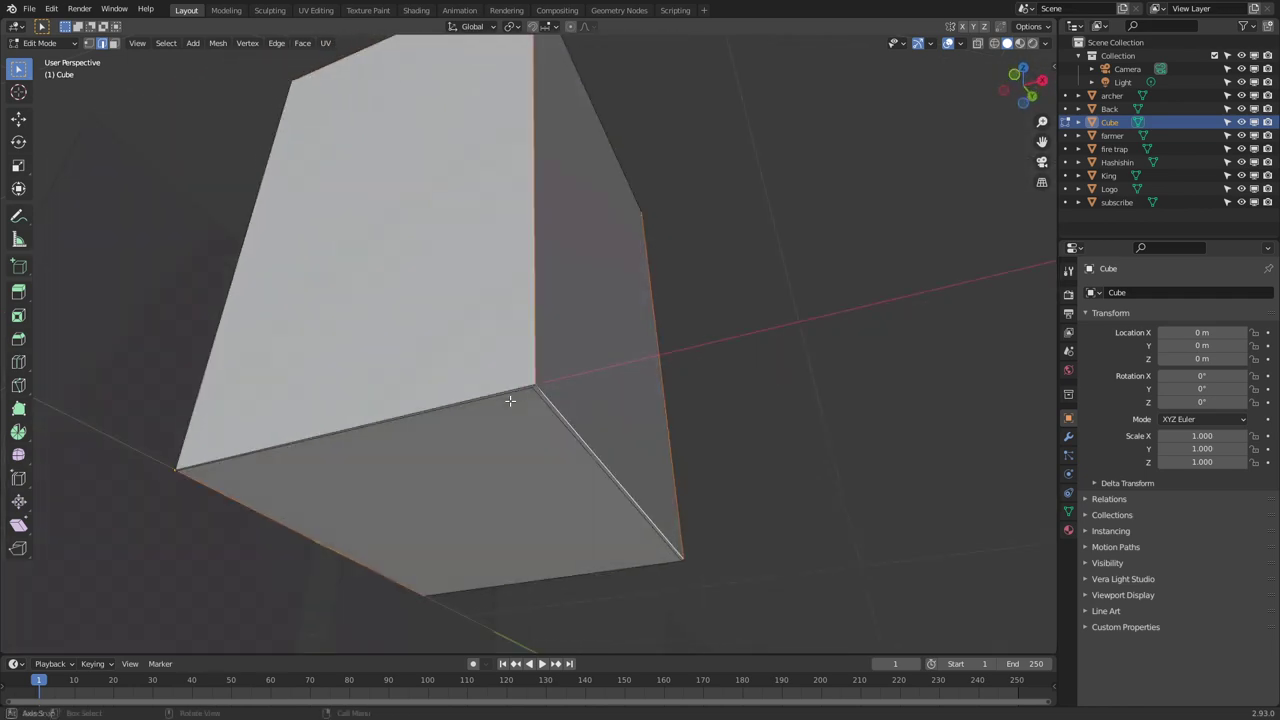
pyautogui.moveTo(685, 480); pyautogui.dragTo(726, 532, button='middle')
pyautogui.scroll(2, 520, 595)
pyautogui.moveTo(609, 333); pyautogui.dragTo(611, 154, button='middle')
pyautogui.click(776, 173)
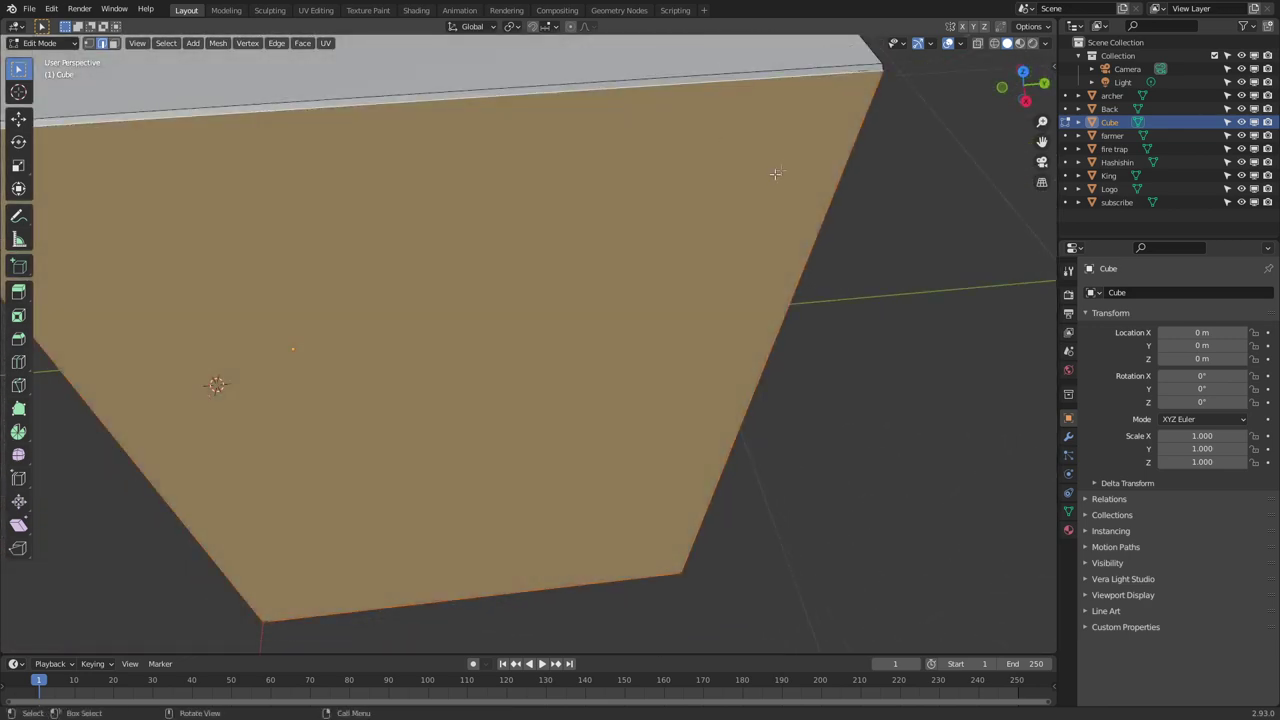
pyautogui.moveTo(776, 173); pyautogui.dragTo(844, 427, button='middle')
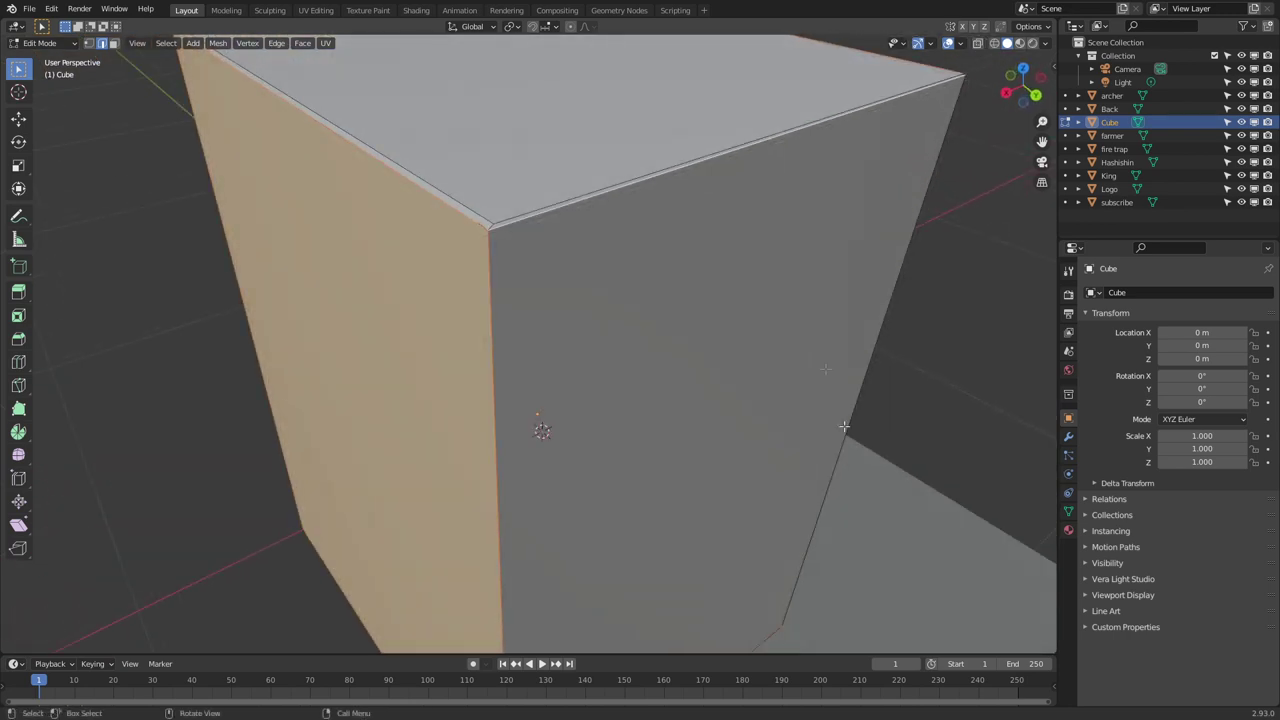
pyautogui.hotkey('ctrl', 'b')
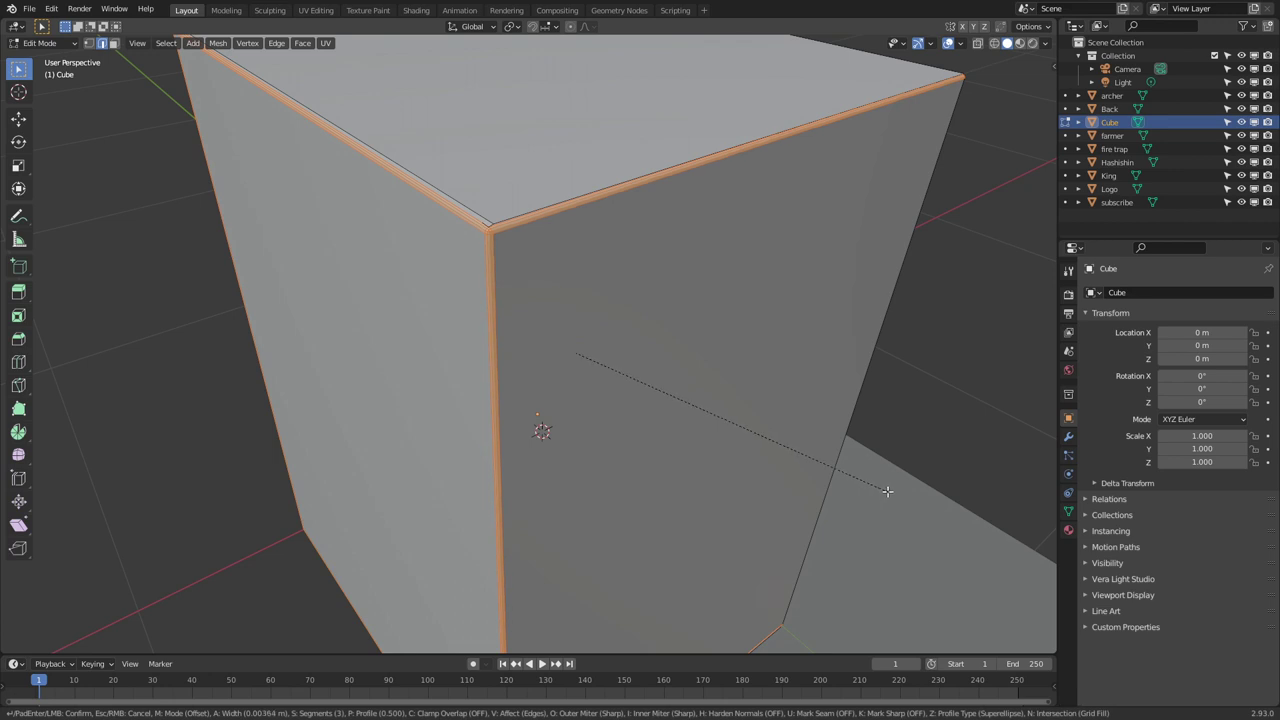
pyautogui.click(902, 491)
# Add a centred loop cut running along Y across the bevelled box's outer panels
pyautogui.press('Tab')
pyautogui.moveTo(532, 436); pyautogui.dragTo(712, 443, button='middle')
pyautogui.scroll(-4, 712, 443)
pyautogui.moveTo(365, 345); pyautogui.dragTo(645, 384, button='middle')
pyautogui.scroll(3, 645, 384)
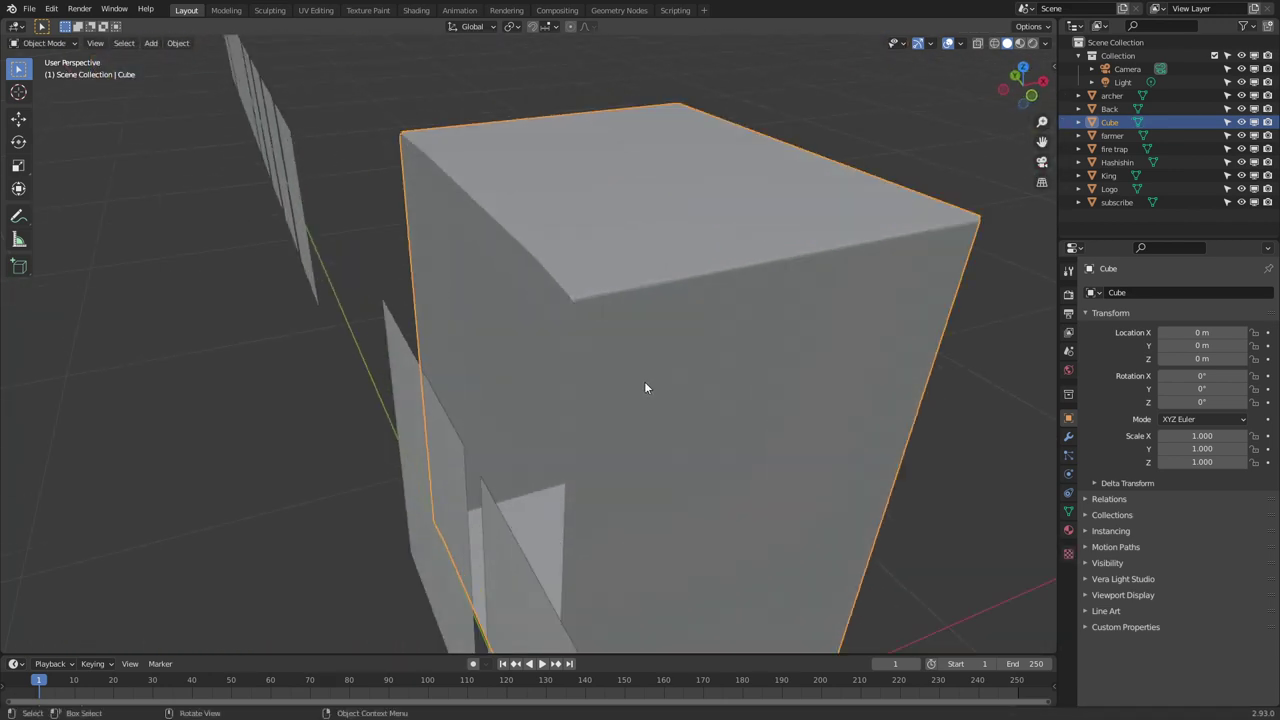
pyautogui.press('Tab')
pyautogui.keyDown('shift'); pyautogui.moveTo(752, 318); pyautogui.dragTo(566, 387, button='middle'); pyautogui.keyUp('shift')
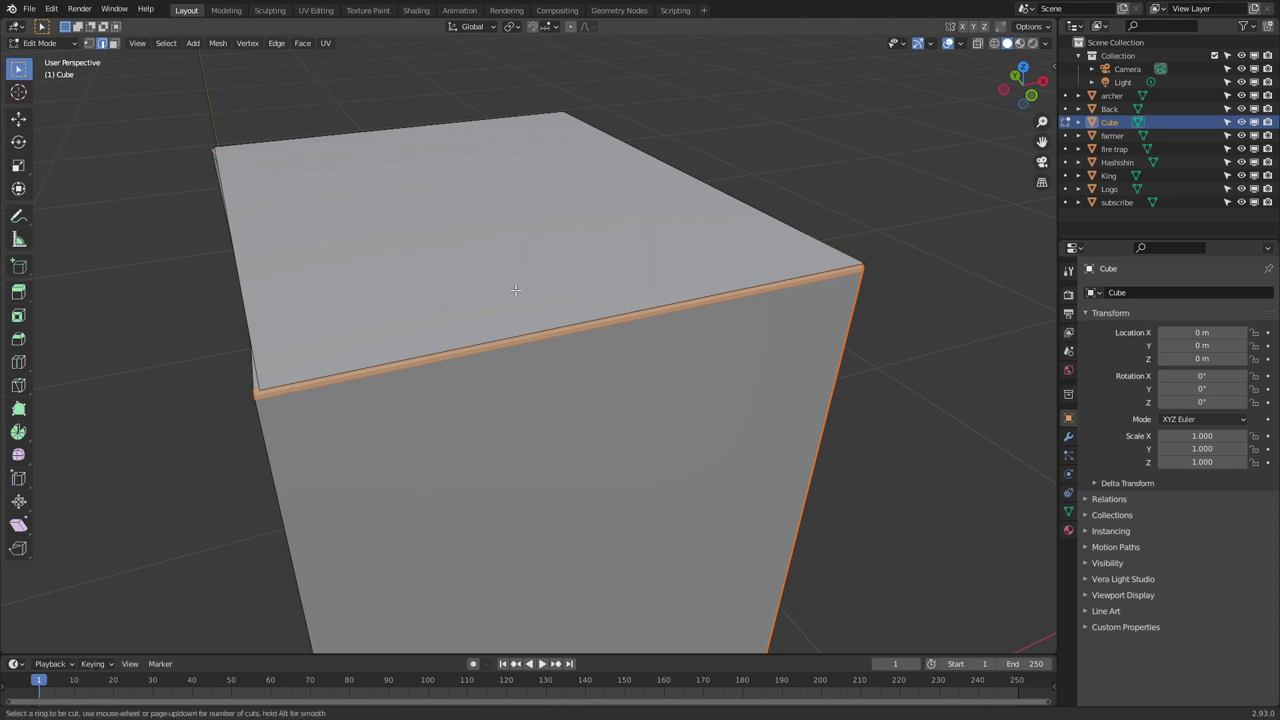
pyautogui.click(530, 326)
pyautogui.click(531, 325)
pyautogui.keyDown('shift'); pyautogui.moveTo(649, 569); pyautogui.dragTo(585, 446, button='middle'); pyautogui.keyUp('shift')
pyautogui.moveTo(585, 446); pyautogui.dragTo(546, 294, button='middle')
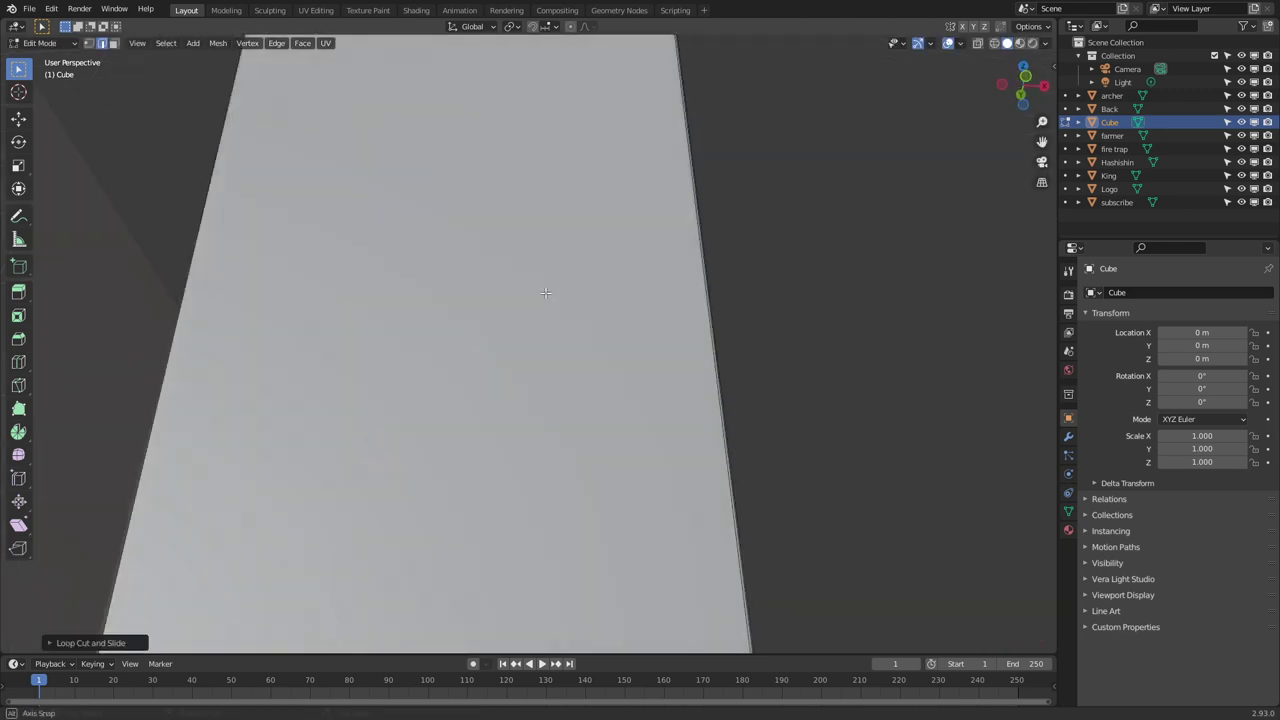
pyautogui.keyDown('shift'); pyautogui.moveTo(546, 560); pyautogui.dragTo(542, 278, button='middle'); pyautogui.keyUp('shift')
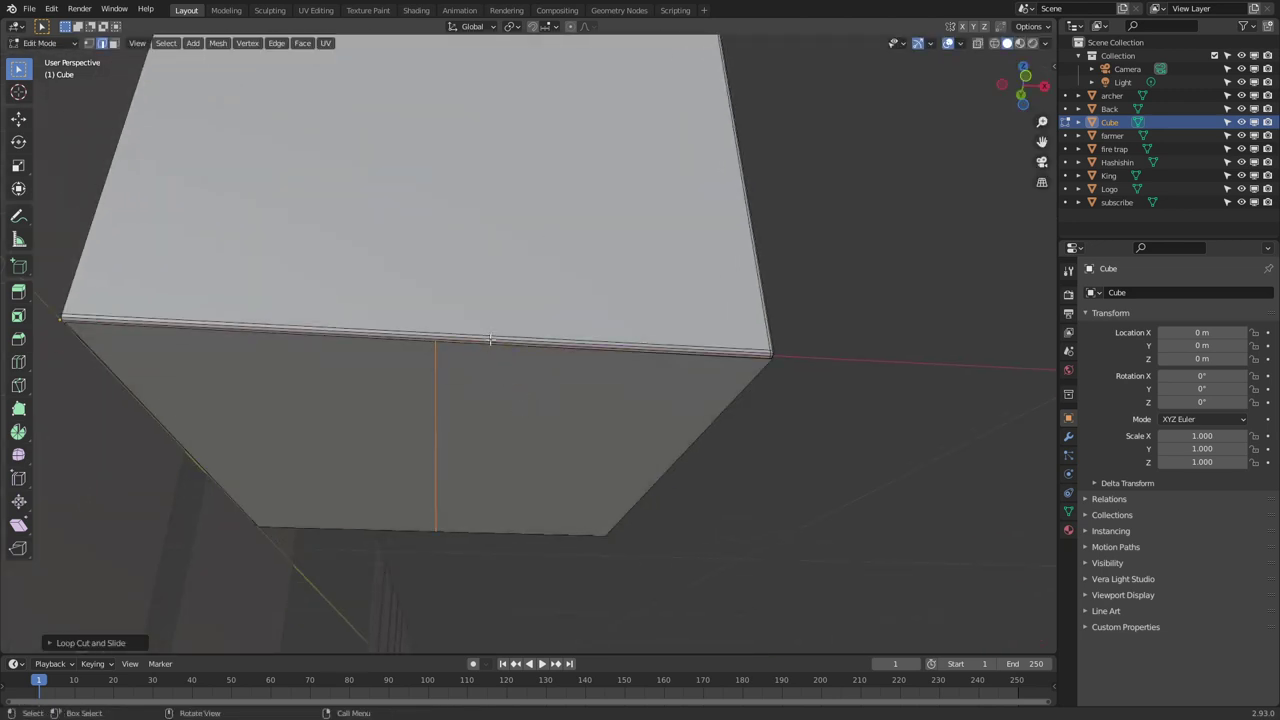
# Scale the centre loop of the box's outer panels outward along Z so both panels bulge slightly
pyautogui.moveTo(490, 340)
pyautogui.mouseDown(button='middle')
pyautogui.moveTo(471, 217)
pyautogui.moveTo(487, 345)
pyautogui.mouseUp(button='middle')
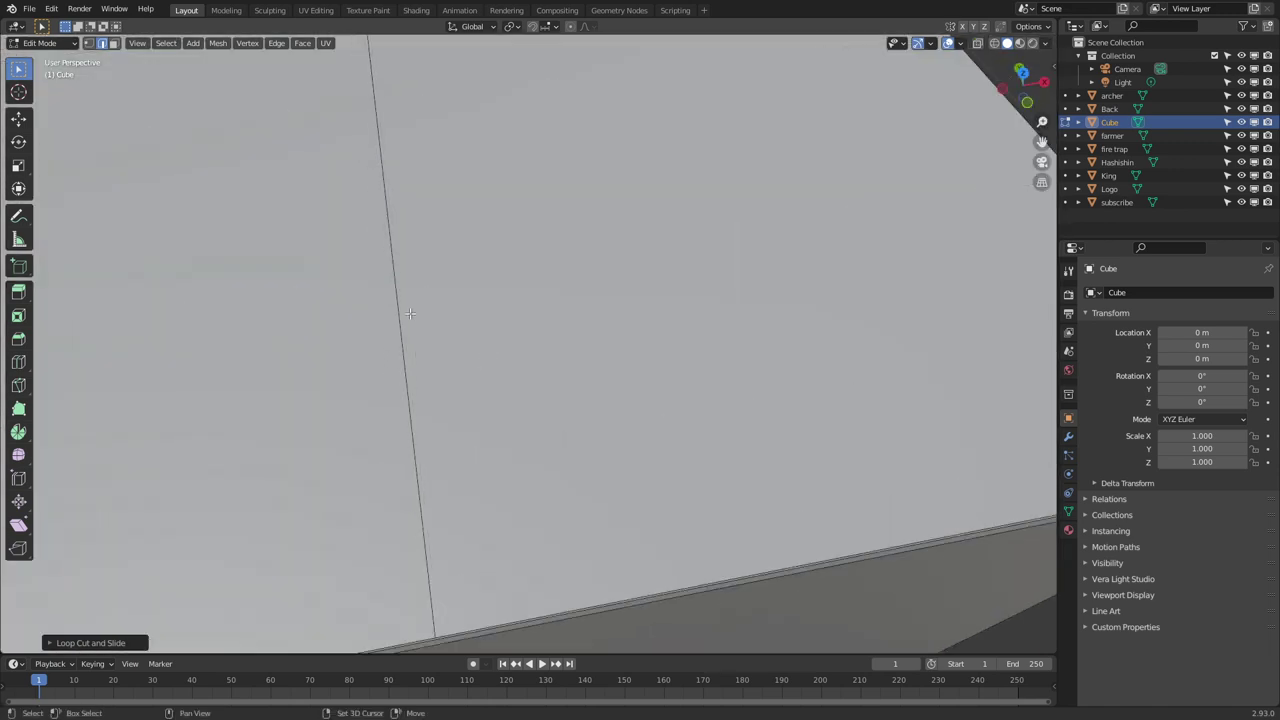
pyautogui.scroll(-8, 410, 313)
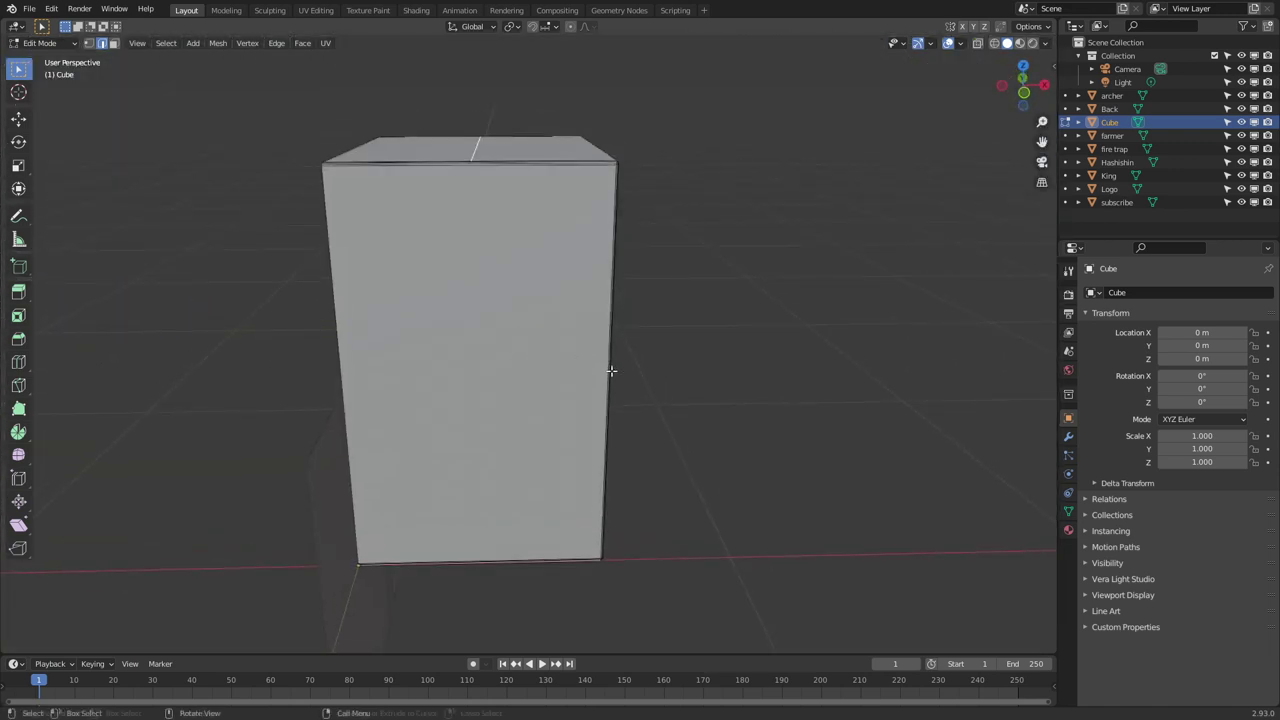
pyautogui.press('g')
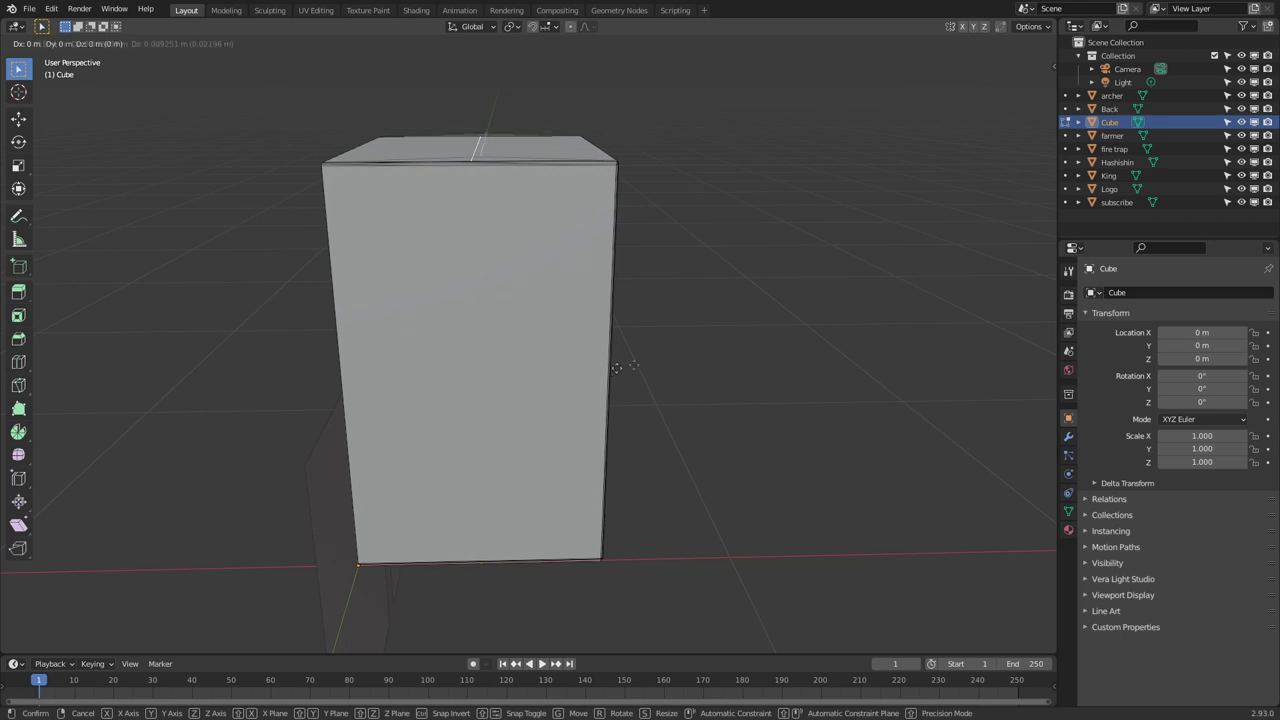
pyautogui.rightClick(614, 371)
pyautogui.press('s')
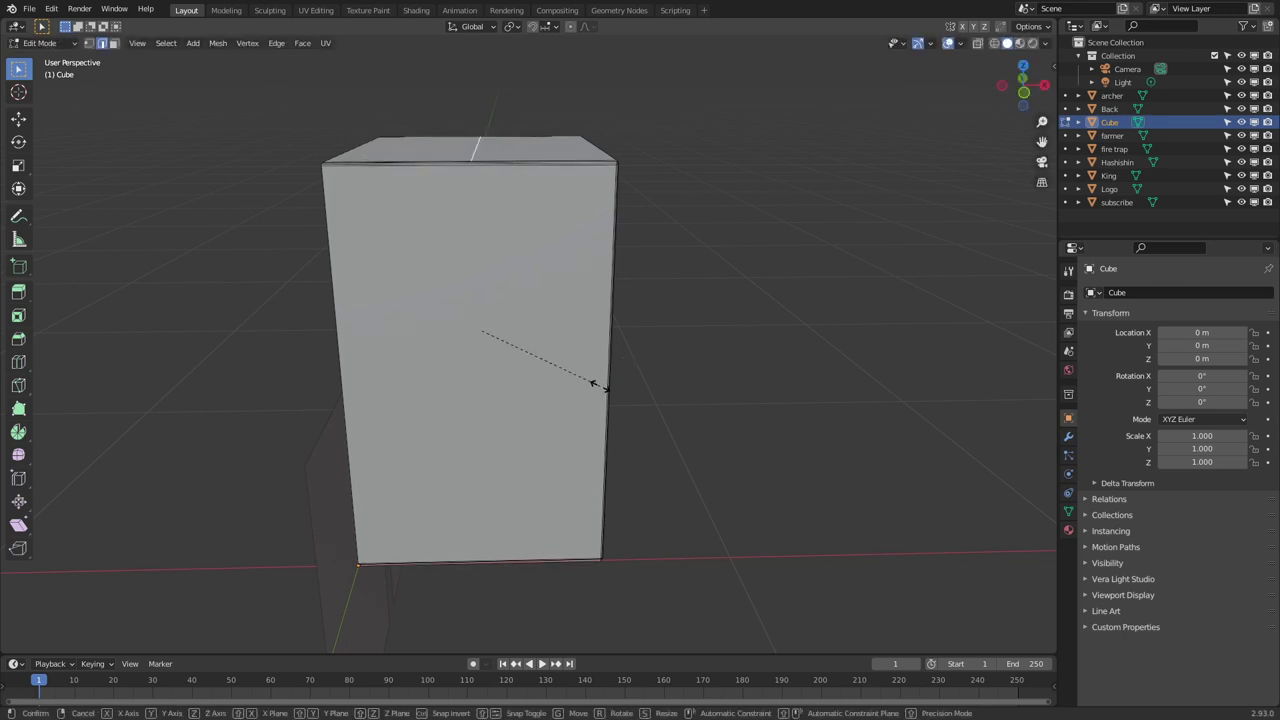
pyautogui.press('z')
pyautogui.click(605, 384)
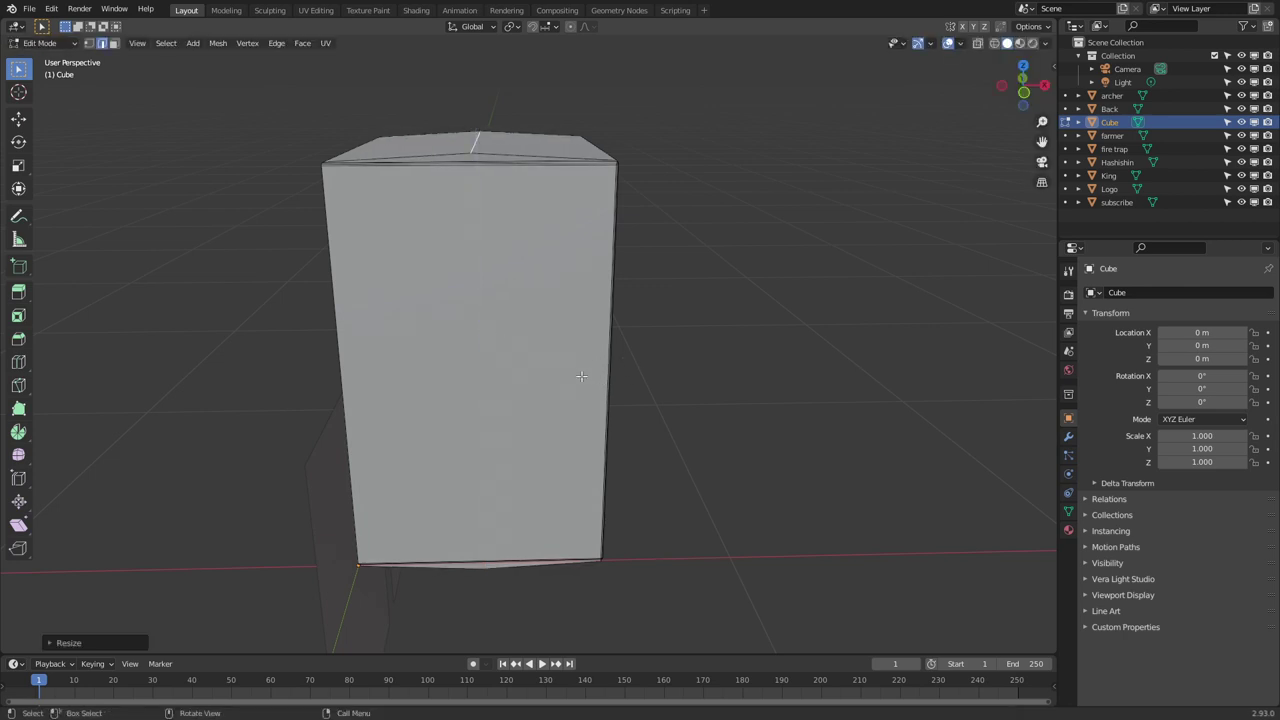
# Bevel the centre loop into a rounded curve across both outer panels with nine segments and a width of about 0.29 m
pyautogui.hotkey('ctrl', 'b')
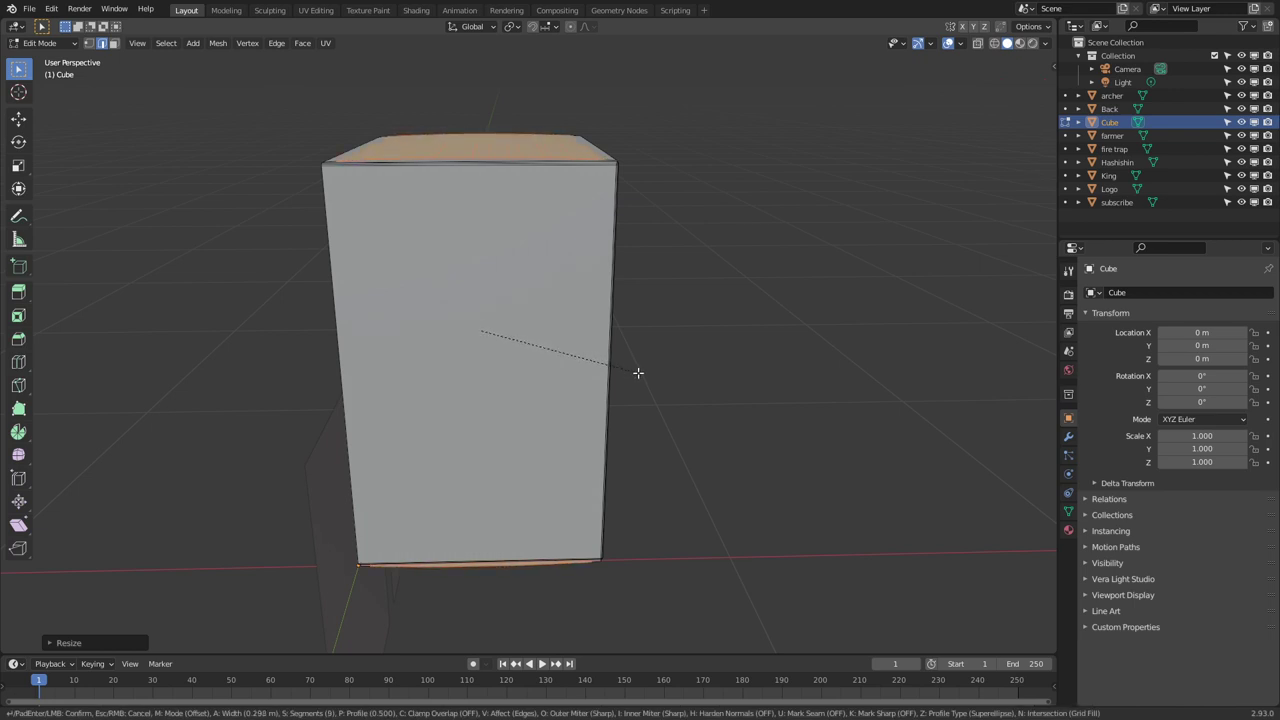
pyautogui.click(638, 374)
pyautogui.press('Tab')
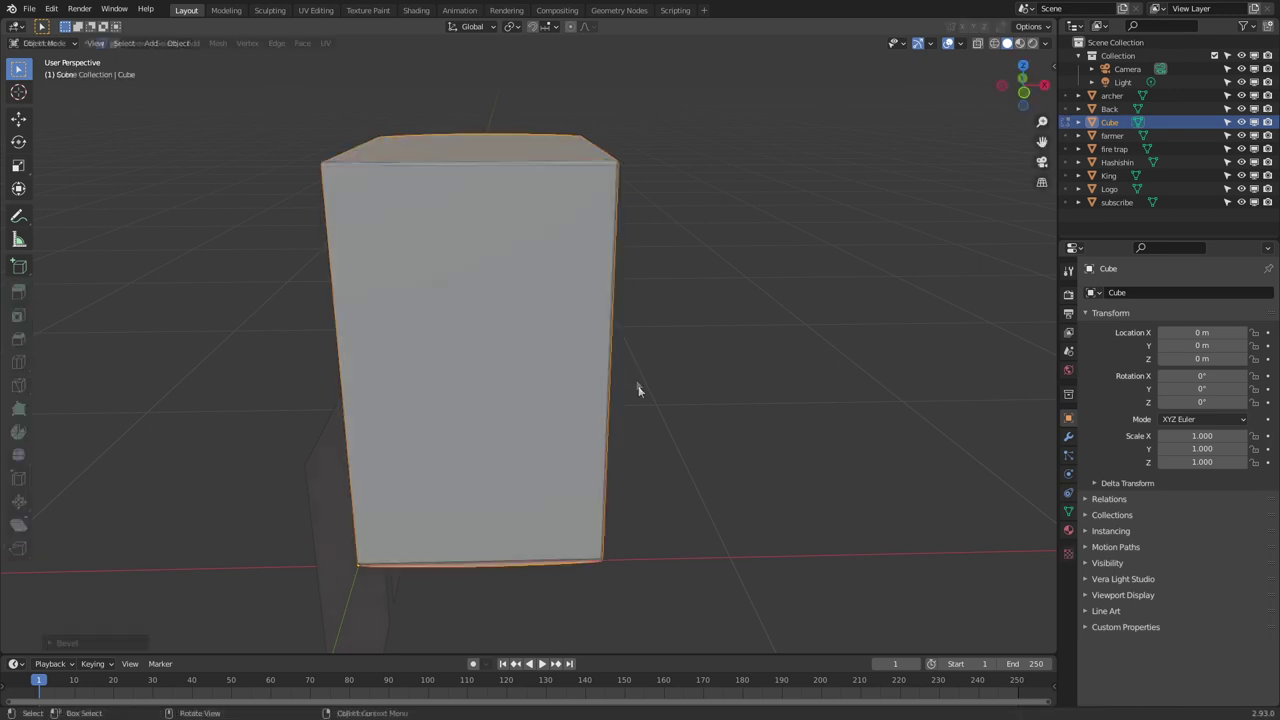
pyautogui.moveTo(639, 390); pyautogui.dragTo(580, 420, button='middle')
pyautogui.press('Tab')
# Add eight evenly spaced loop cuts across the curved panels to divide them into a grid
pyautogui.keyDown('shift'); pyautogui.moveTo(420, 344); pyautogui.dragTo(583, 429, button='middle'); pyautogui.keyUp('shift')
pyautogui.scroll(5, 500, 340)
pyautogui.moveTo(420, 320); pyautogui.dragTo(412, 367, button='middle')
pyautogui.moveTo(395, 295); pyautogui.dragTo(464, 310, button='middle')
pyautogui.moveTo(552, 288); pyautogui.dragTo(512, 307, button='middle')
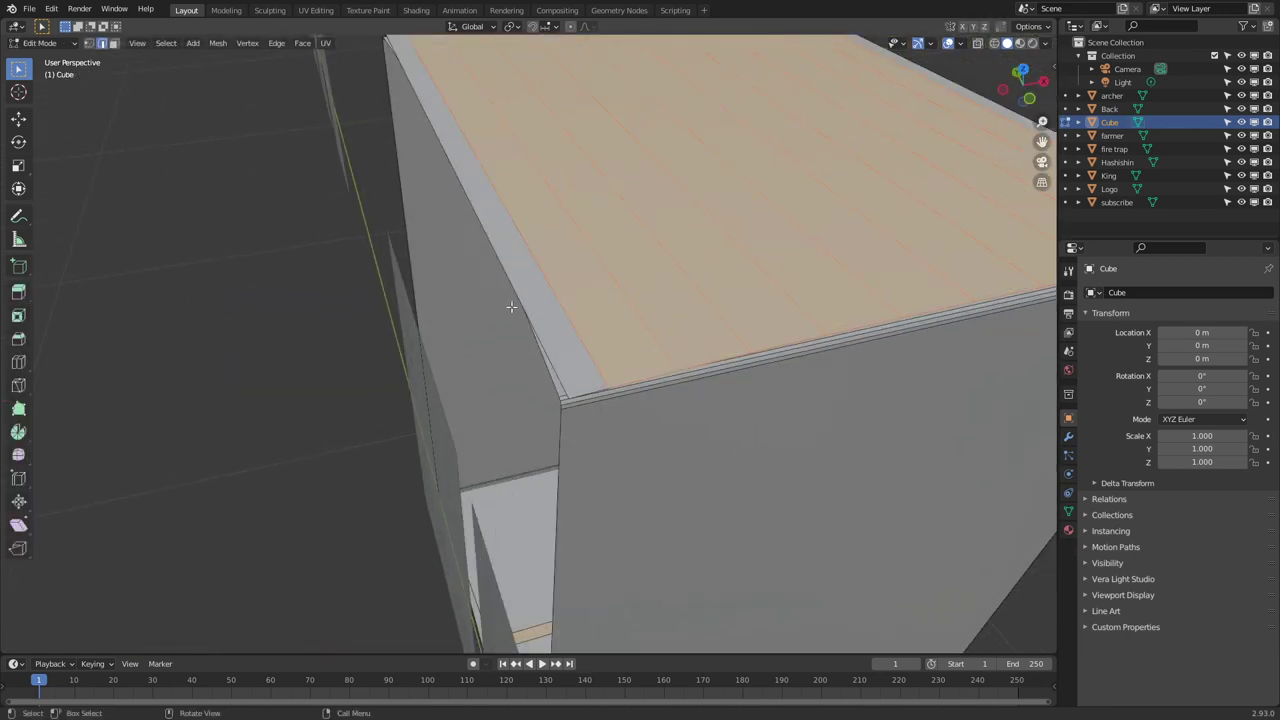
pyautogui.hotkey('ctrl', 'r')
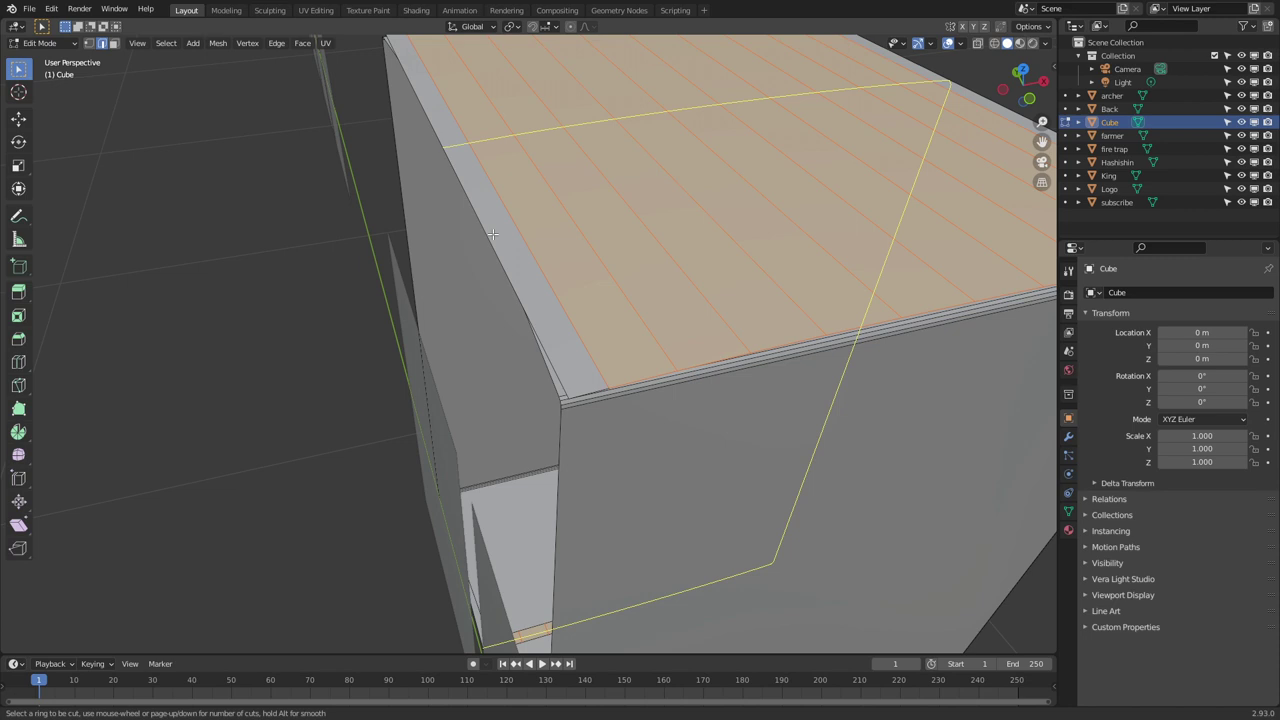
pyautogui.scroll(7, 493, 234)
pyautogui.click(491, 229)
pyautogui.rightClick(491, 229)
pyautogui.scroll(-4, 500, 240)
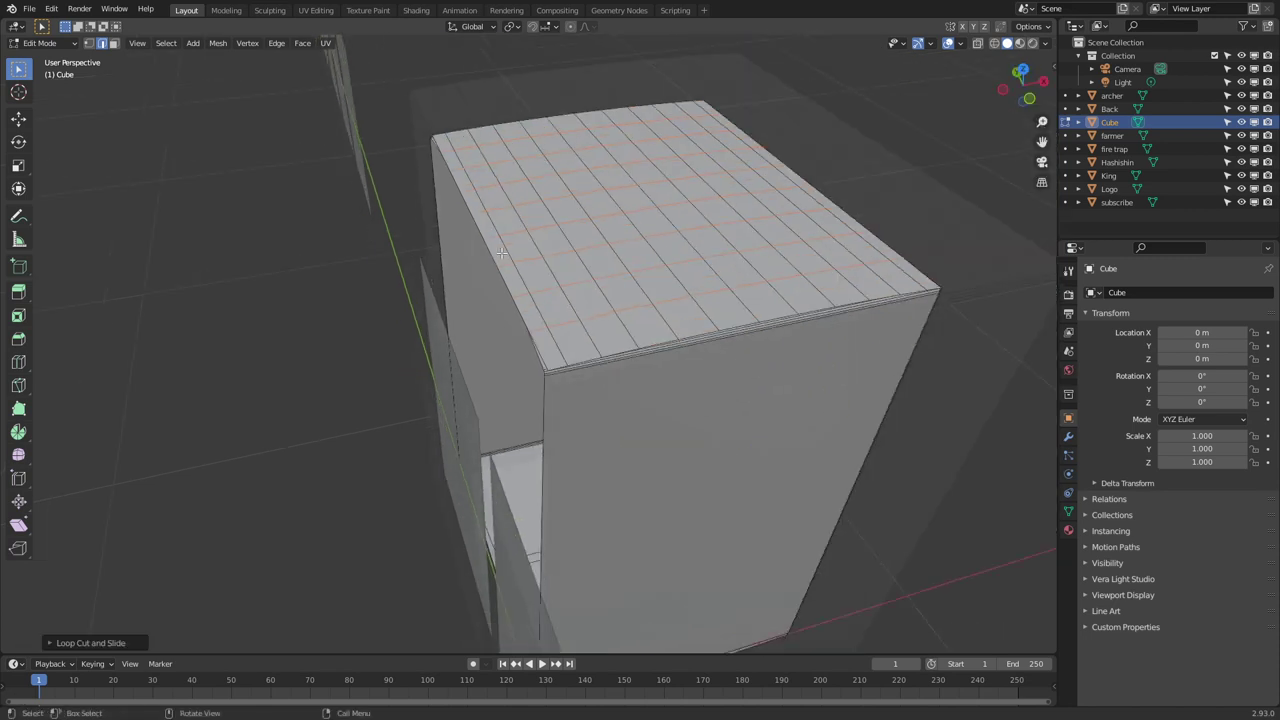
pyautogui.moveTo(527, 277); pyautogui.dragTo(530, 266, button='middle')
# Turn on proportional editing and try to lower the upper panel's corner vertex along Z with an influence size of about 0.16
pyautogui.scroll(3, 571, 352)
pyautogui.press('1')
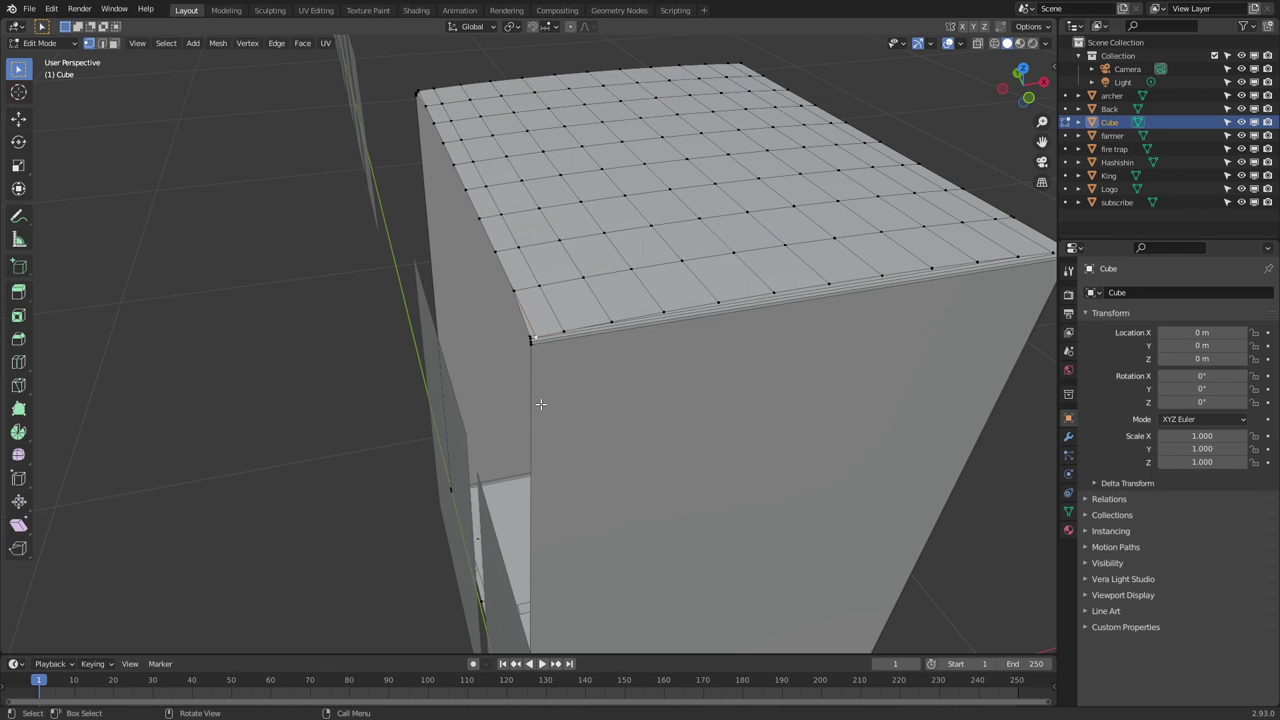
pyautogui.press('g')
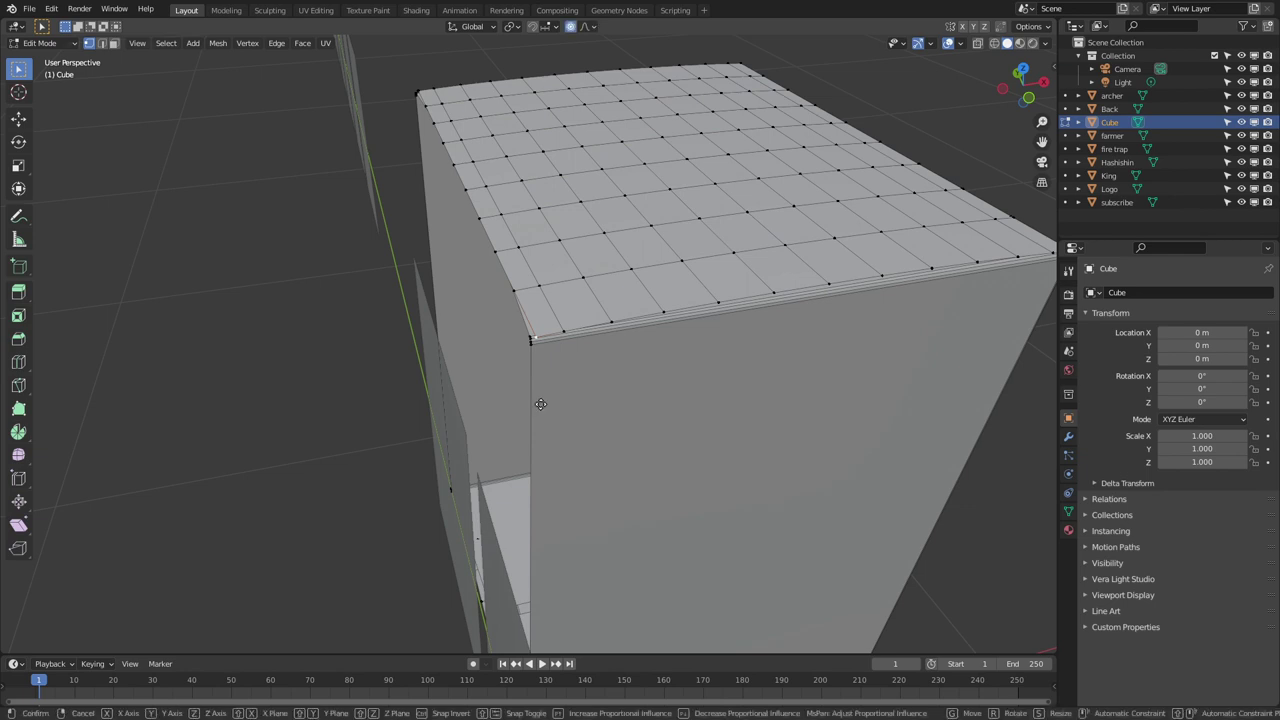
pyautogui.press('z')
pyautogui.scroll(-2, 545, 440)
pyautogui.scroll(9, 545, 443)
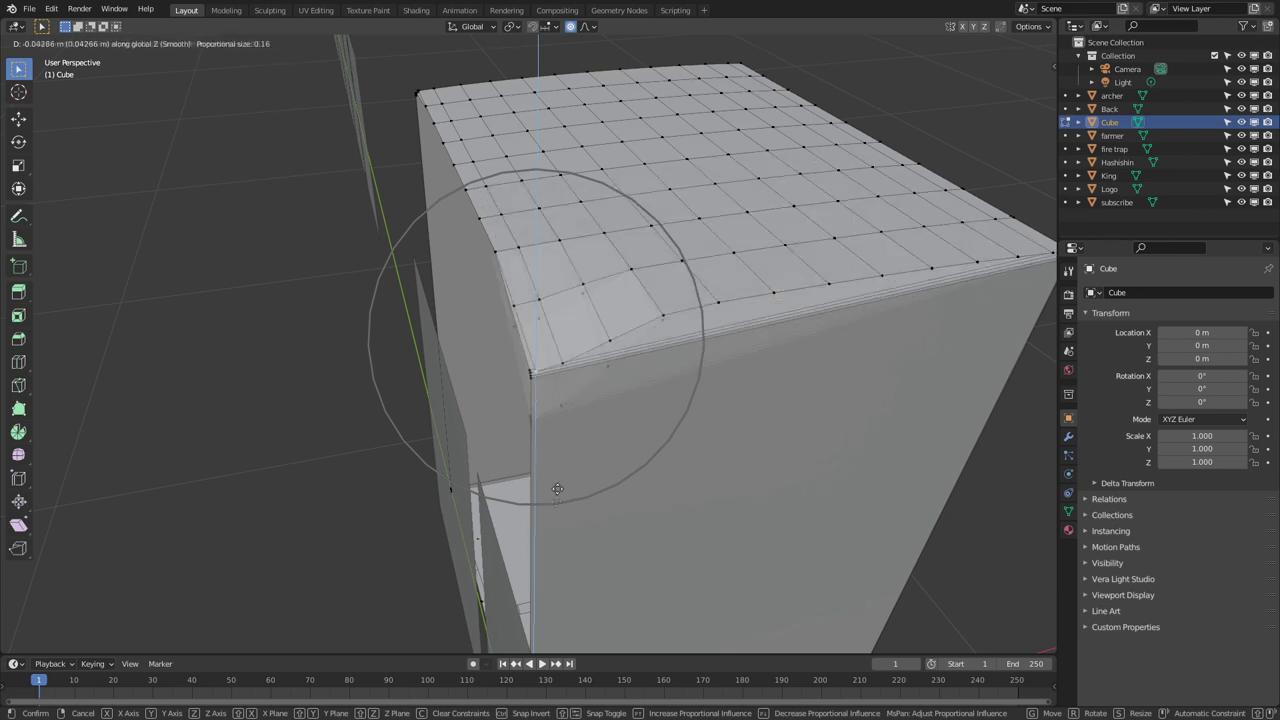
pyautogui.rightClick(548, 365)
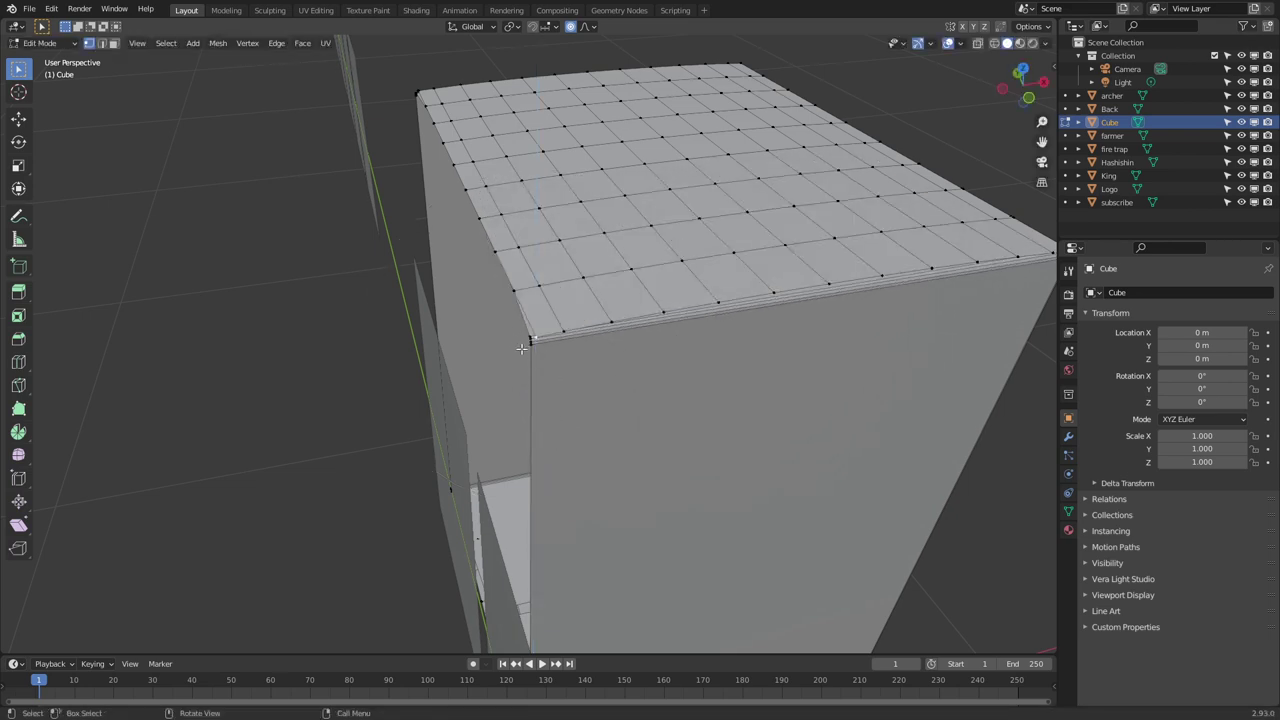
# Try to raise the upper panel's corner vertex along Z with a Smooth falloff and an influence size of about 0.35
pyautogui.click(587, 28)
pyautogui.press('g')
pyautogui.press('z')
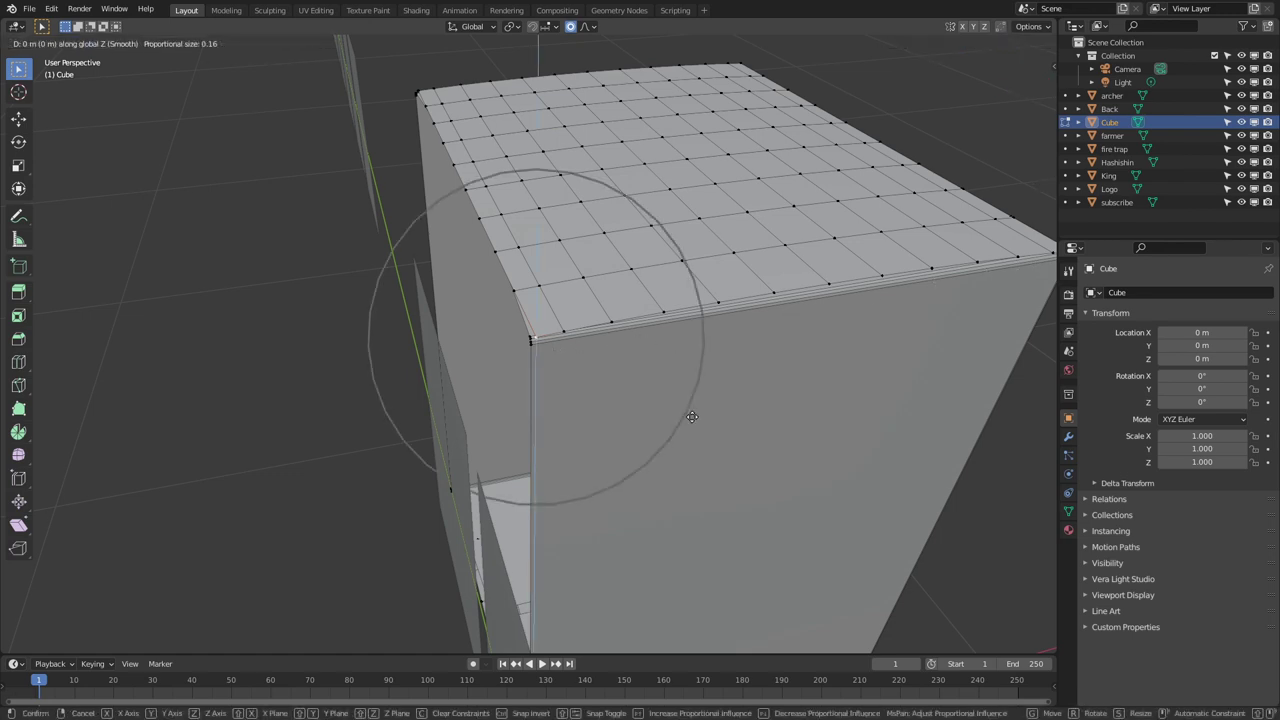
pyautogui.scroll(-8, 680, 395)
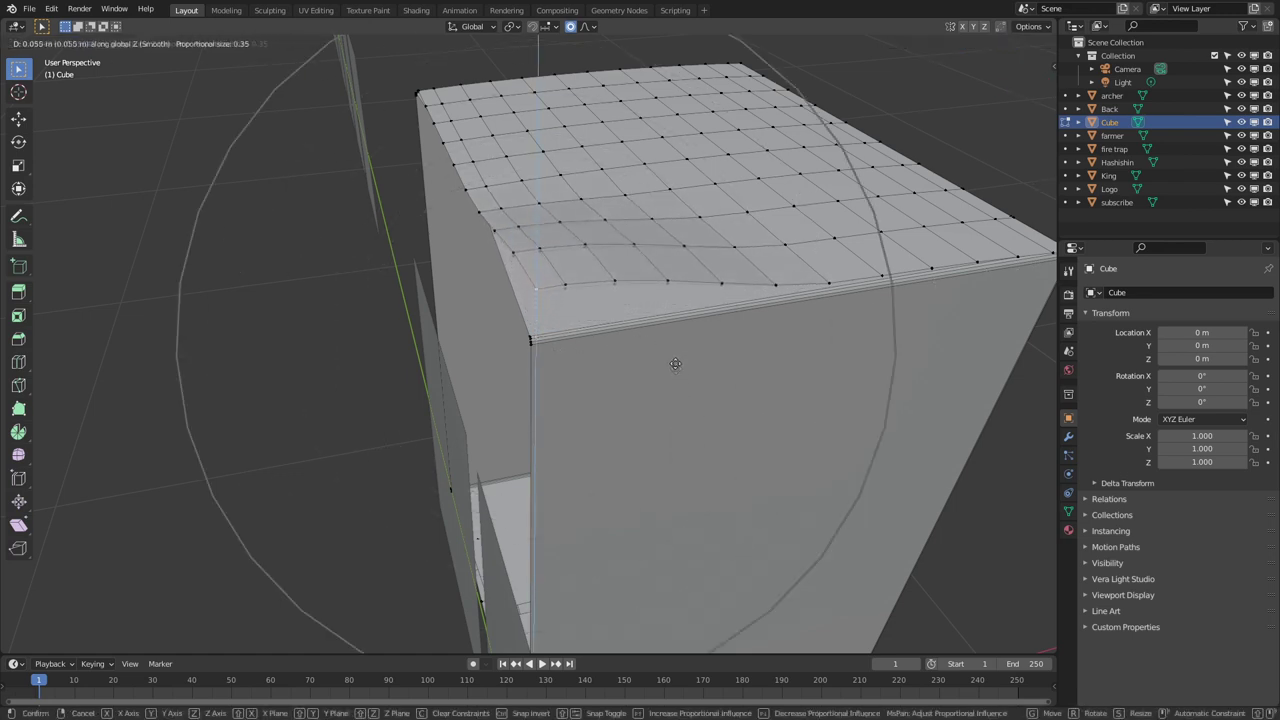
pyautogui.rightClick(641, 408)
pyautogui.scroll(4, 640, 411)
pyautogui.hotkey('ctrl', 'z')
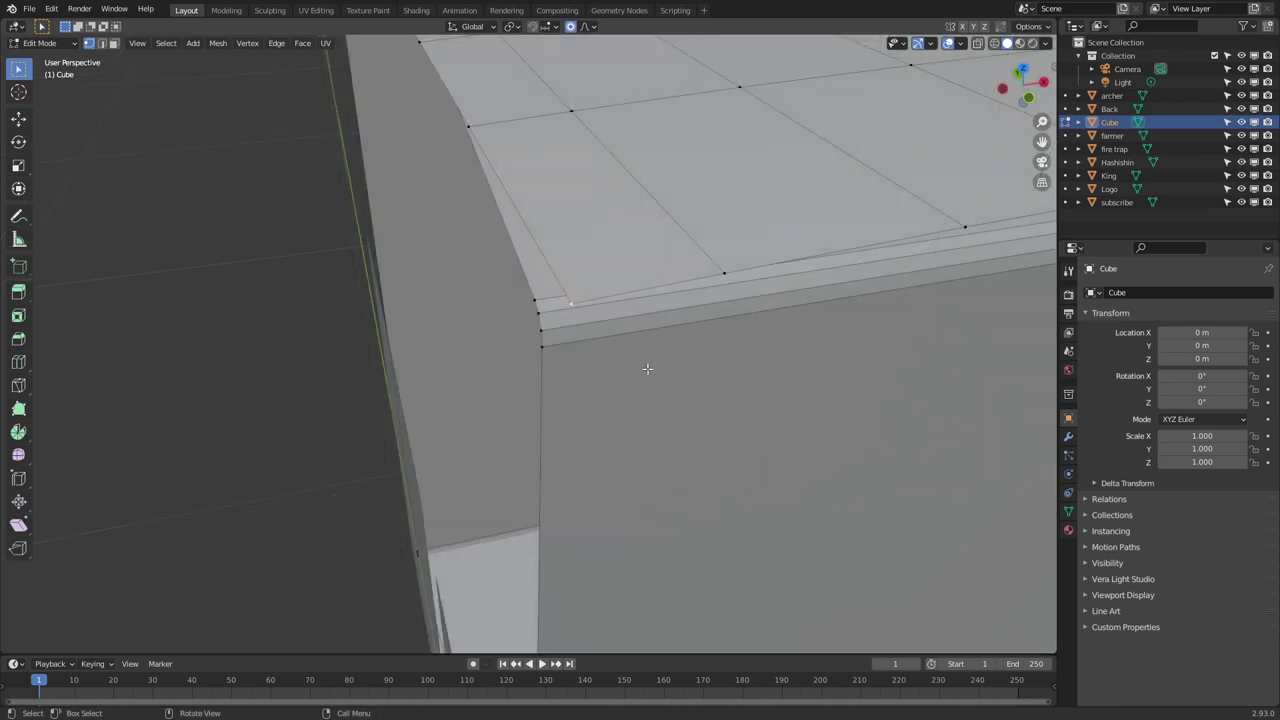
# Raise the upper panel's corner vertex along Z with proportional editing at an influence size of 0.35
pyautogui.press('g')
pyautogui.press('z')
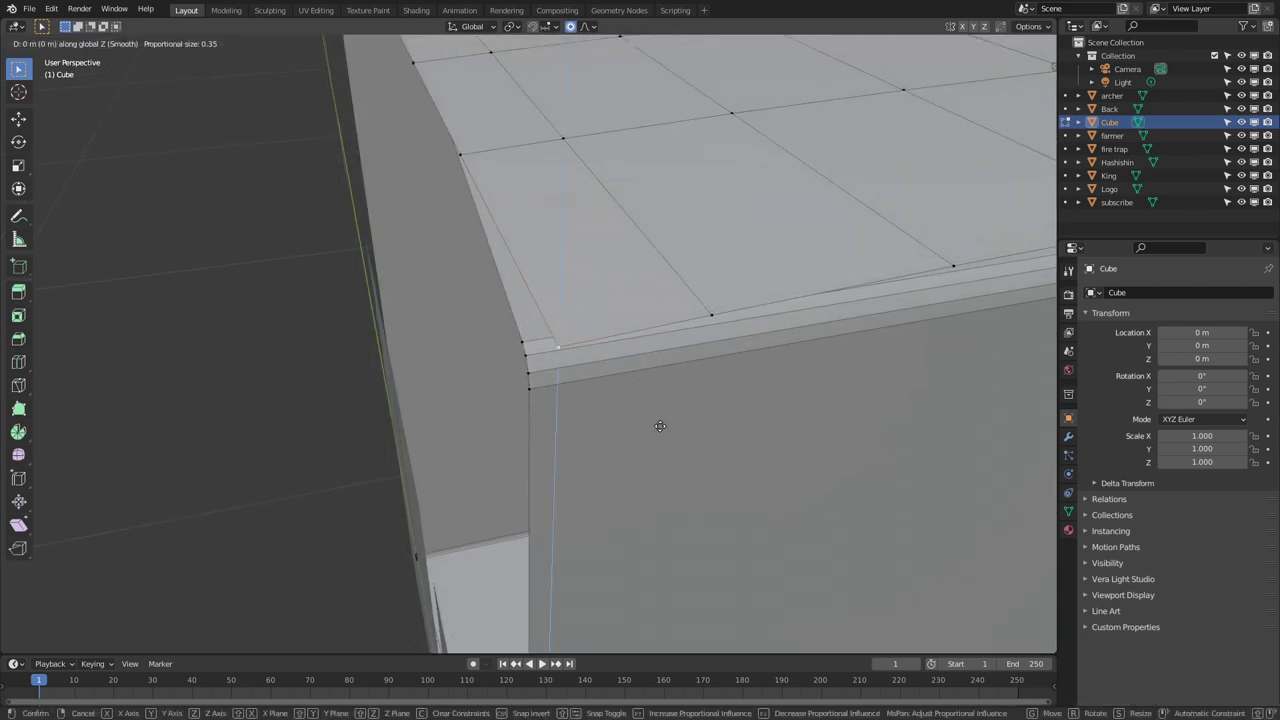
pyautogui.click(660, 348)
pyautogui.moveTo(660, 348); pyautogui.dragTo(632, 261, button='middle')
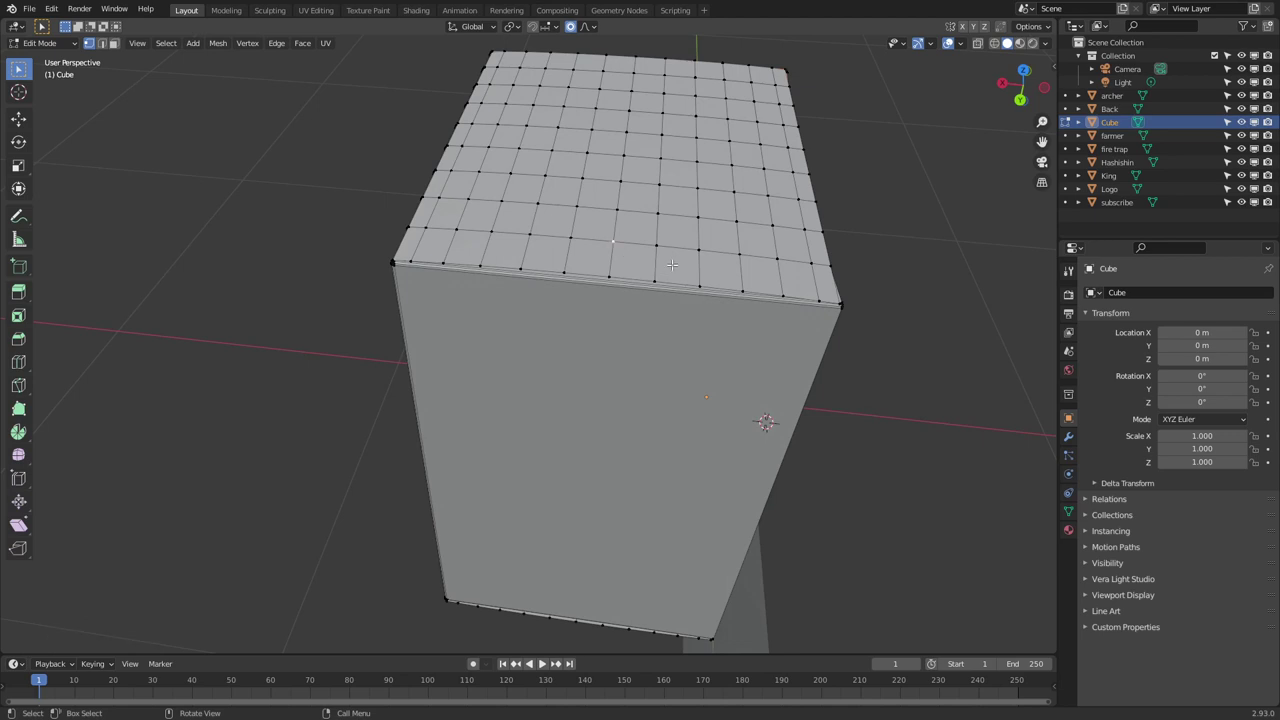
pyautogui.press('g')
pyautogui.press('Escape')
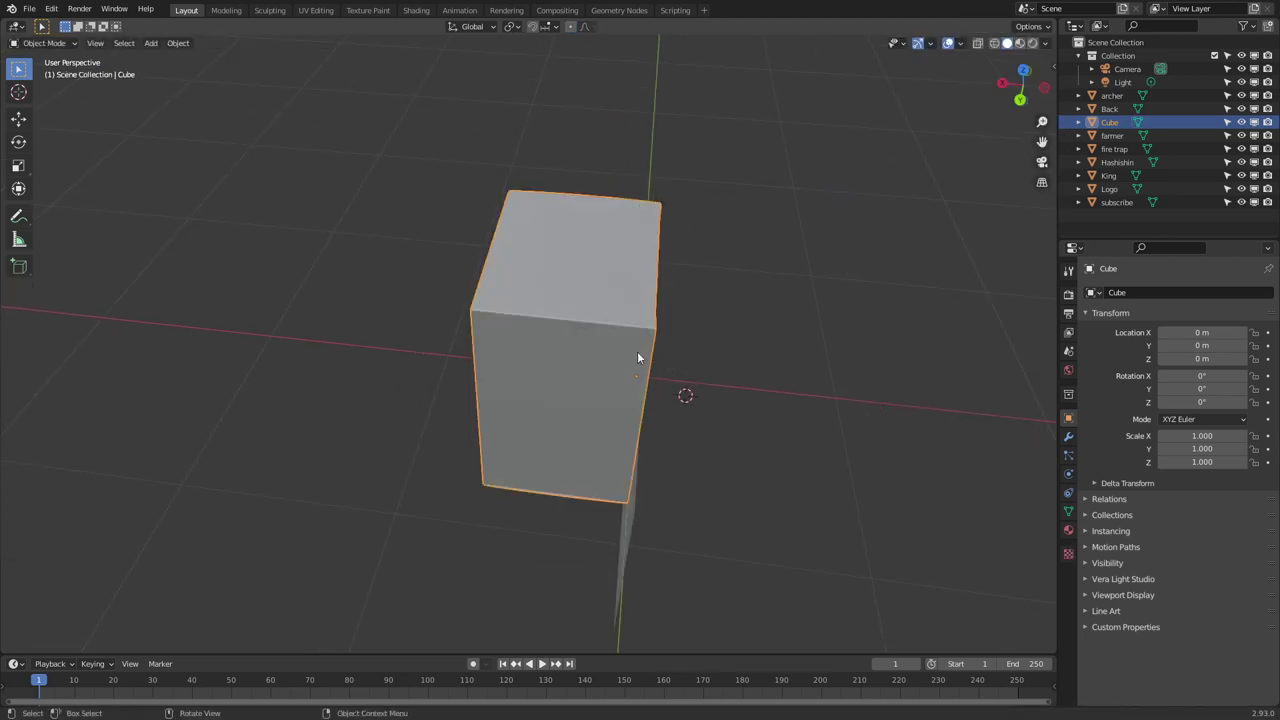
# Examine the box's curved upper panel, bevelled edges and corners from several sides
pyautogui.moveTo(638, 352); pyautogui.dragTo(755, 293, button='middle')
pyautogui.scroll(5, 490, 330)
pyautogui.moveTo(490, 330); pyautogui.dragTo(520, 335, button='middle')
pyautogui.press('Tab')
pyautogui.scroll(3, 480, 336)
pyautogui.press('Tab')
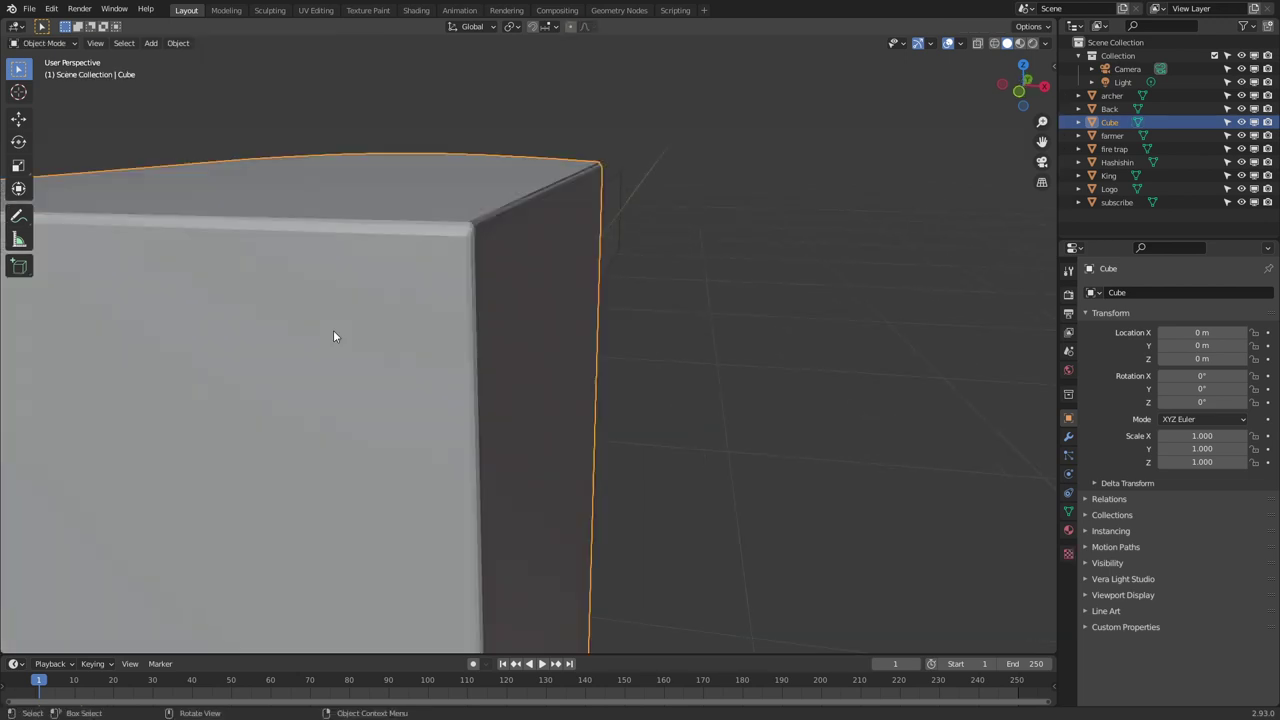
pyautogui.press('Tab')
pyautogui.scroll(-3, 405, 358)
pyautogui.press('Tab')
pyautogui.scroll(1, 625, 447)
pyautogui.moveTo(667, 440); pyautogui.dragTo(620, 437, button='middle')
pyautogui.scroll(1, 500, 400)
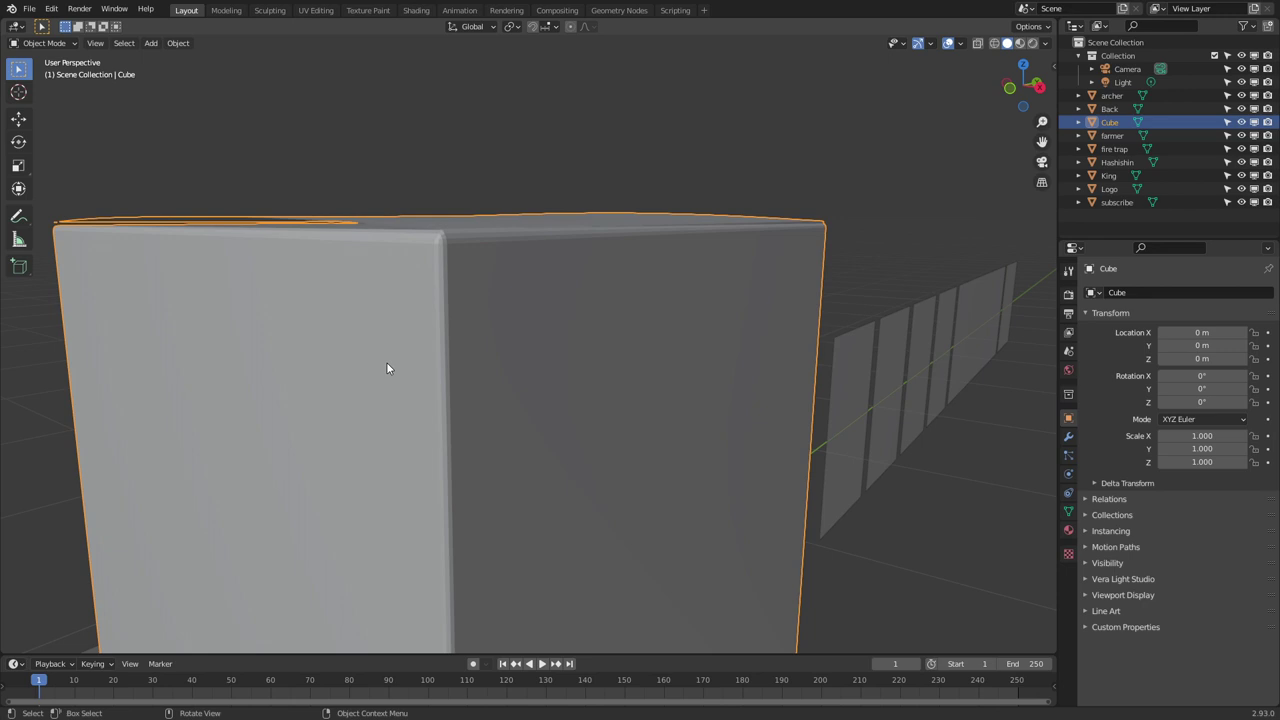
pyautogui.scroll(-4, 387, 372)
pyautogui.moveTo(387, 380); pyautogui.dragTo(465, 447, button='middle')
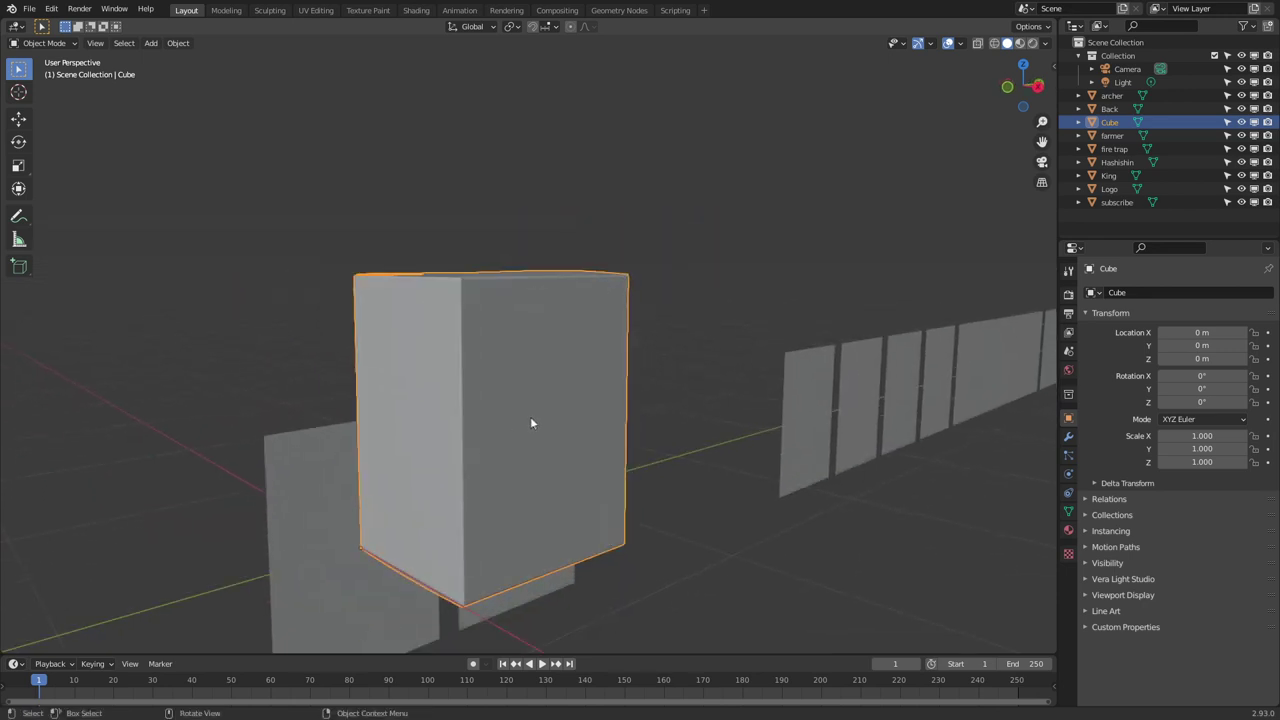
# Apply Shade Smooth to the box
pyautogui.moveTo(531, 423); pyautogui.dragTo(546, 437, button='middle')
pyautogui.press('F3')
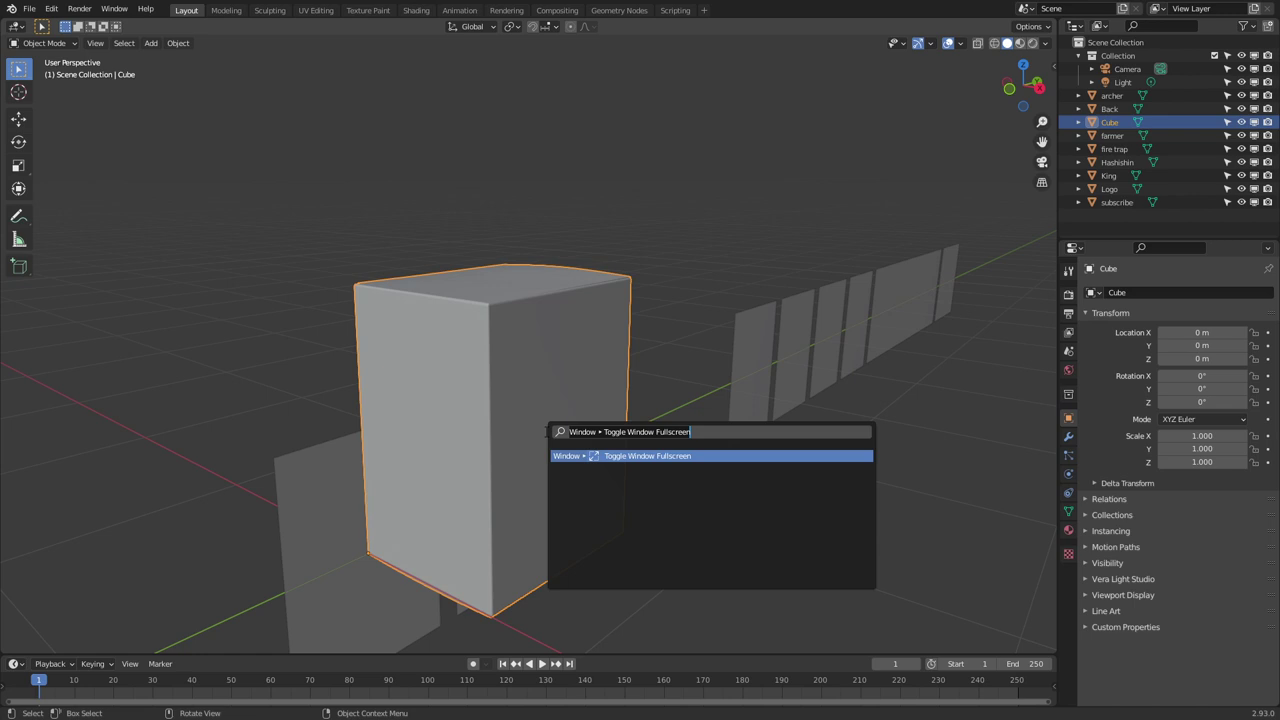
pyautogui.write('smooth')
pyautogui.press('Return')
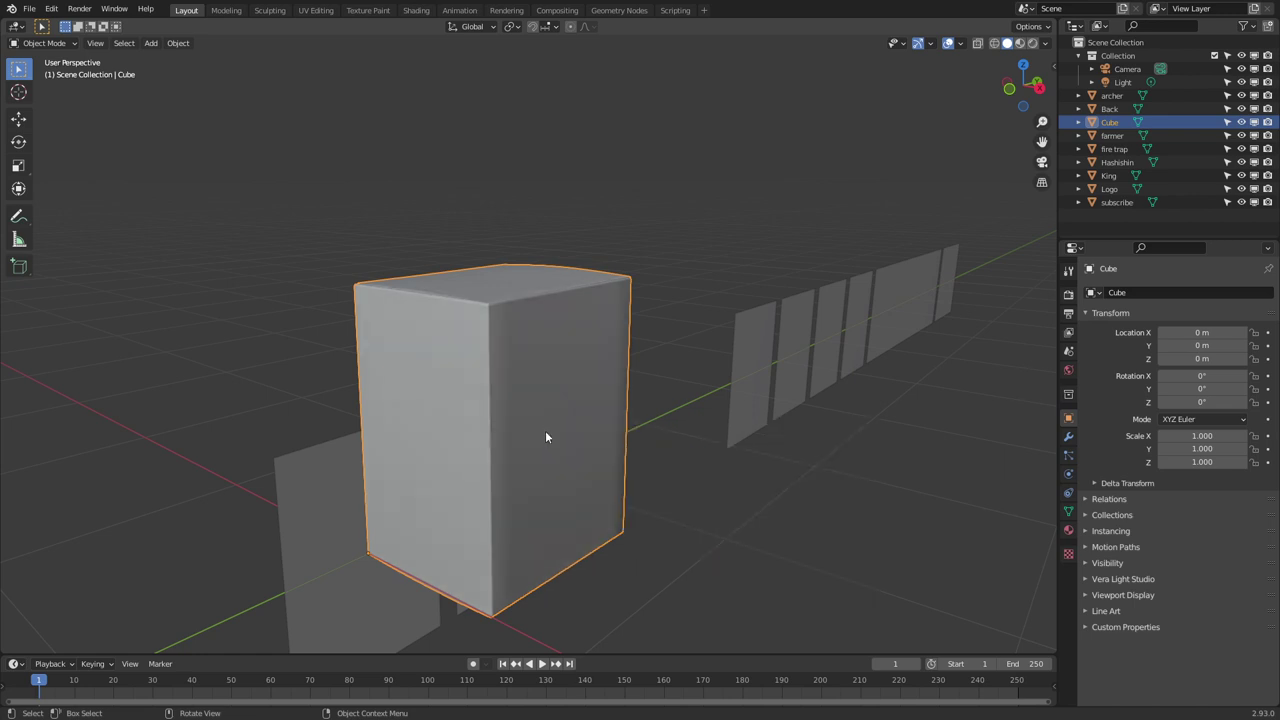
pyautogui.rightClick(480, 385)
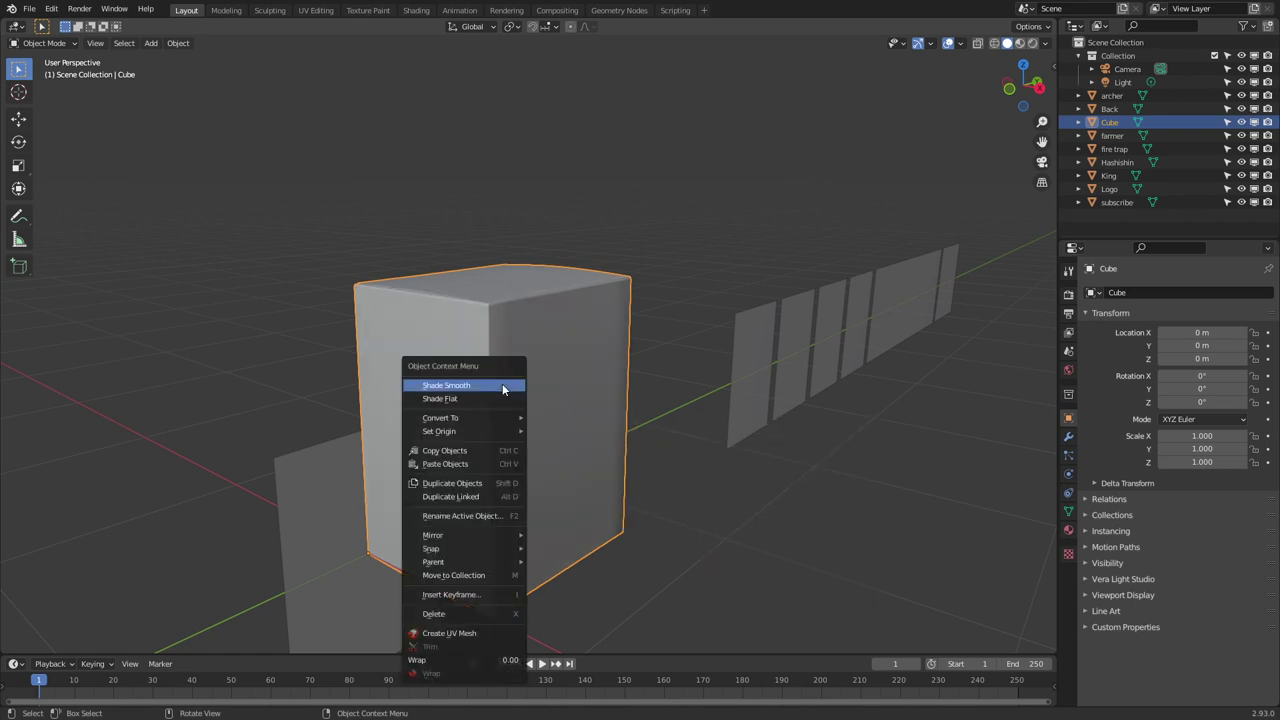
pyautogui.click(502, 385)
# Move all eight image planes together about 1.53 m along positive X, away from the box
pyautogui.scroll(-5, 660, 517)
pyautogui.moveTo(660, 517); pyautogui.dragTo(327, 479, button='middle')
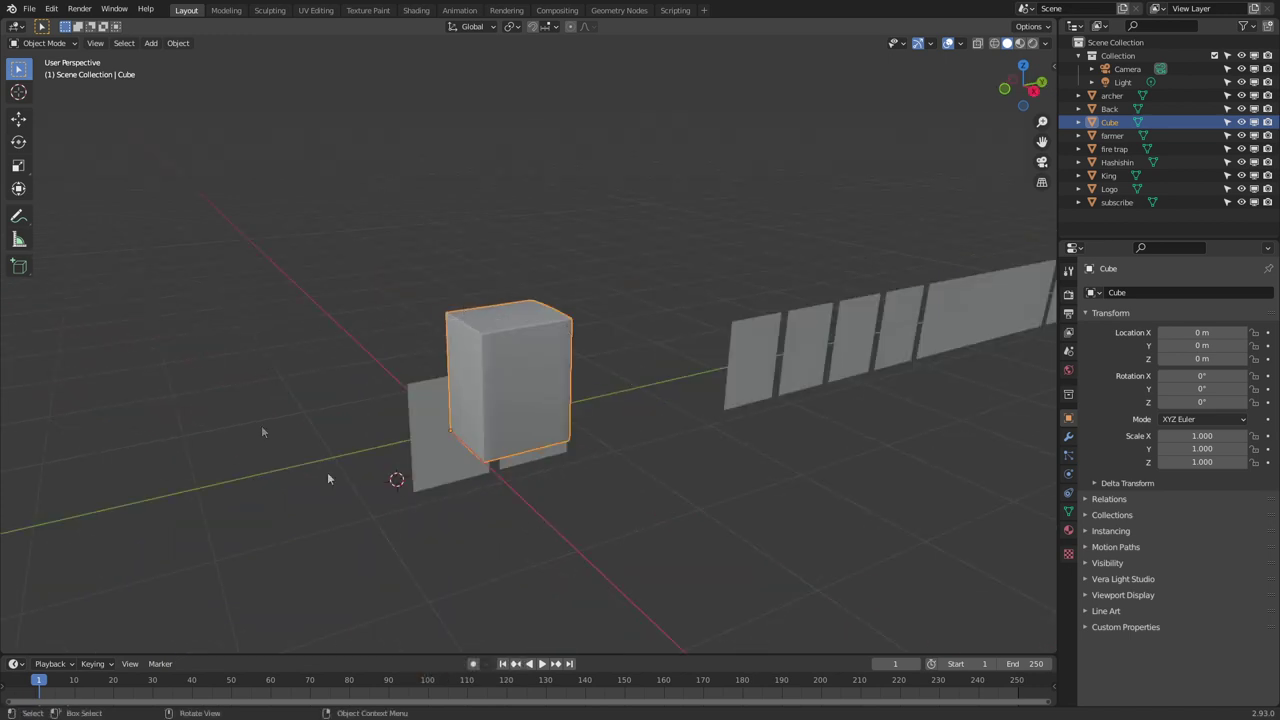
pyautogui.moveTo(866, 376); pyautogui.dragTo(750, 400, button='middle')
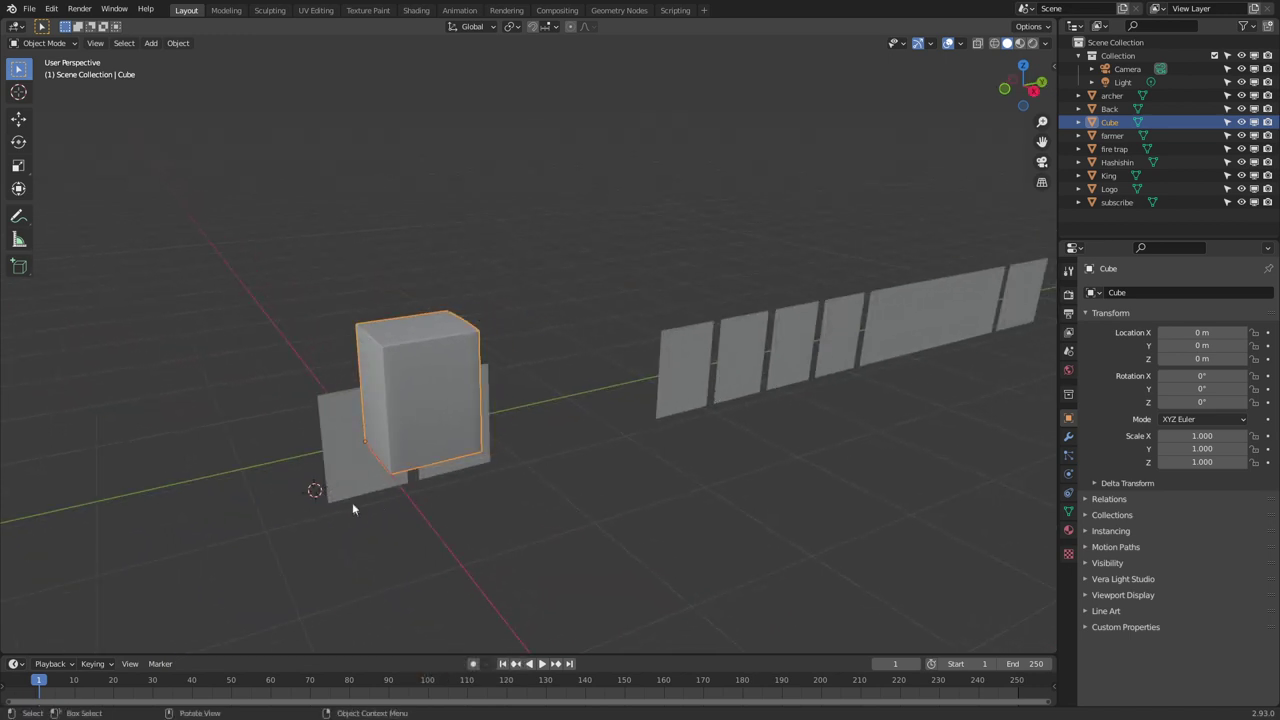
pyautogui.click(352, 495)
pyautogui.keyDown('shift'); pyautogui.click(460, 450); pyautogui.keyUp('shift')
pyautogui.keyDown('shift'); pyautogui.click(700, 380); pyautogui.keyUp('shift')
pyautogui.keyDown('shift'); pyautogui.click(745, 358); pyautogui.keyUp('shift')
pyautogui.keyDown('shift'); pyautogui.click(795, 346); pyautogui.keyUp('shift')
pyautogui.keyDown('shift'); pyautogui.click(842, 336); pyautogui.keyUp('shift')
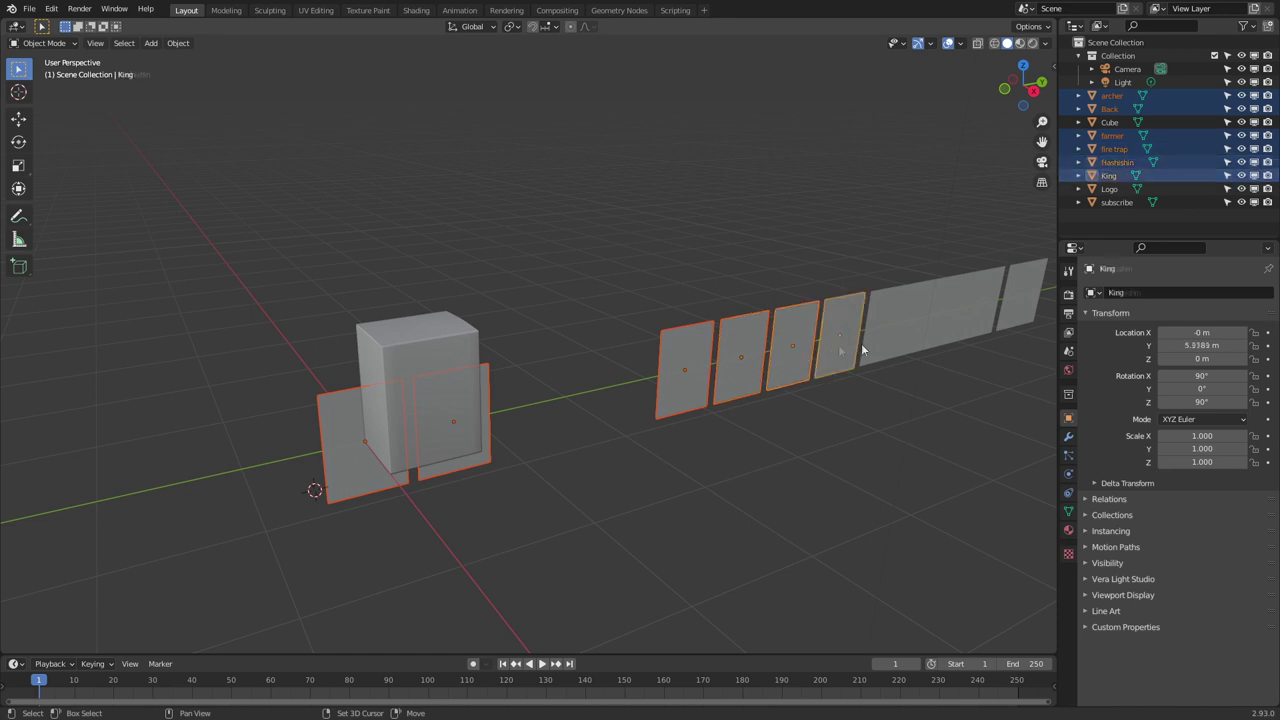
pyautogui.keyDown('shift'); pyautogui.click(1012, 300); pyautogui.keyUp('shift')
pyautogui.keyDown('shift'); pyautogui.click(951, 338); pyautogui.keyUp('shift')
pyautogui.press('g')
pyautogui.press('y')
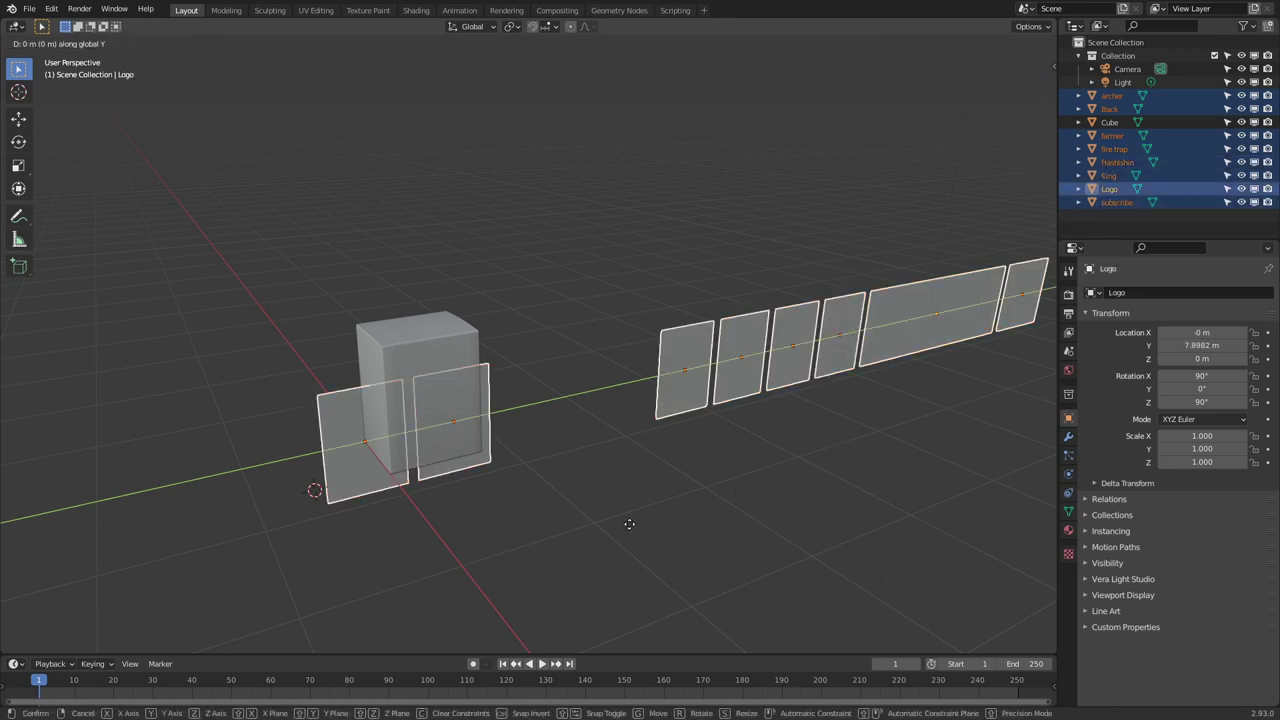
pyautogui.press('x')
pyautogui.click(731, 604)
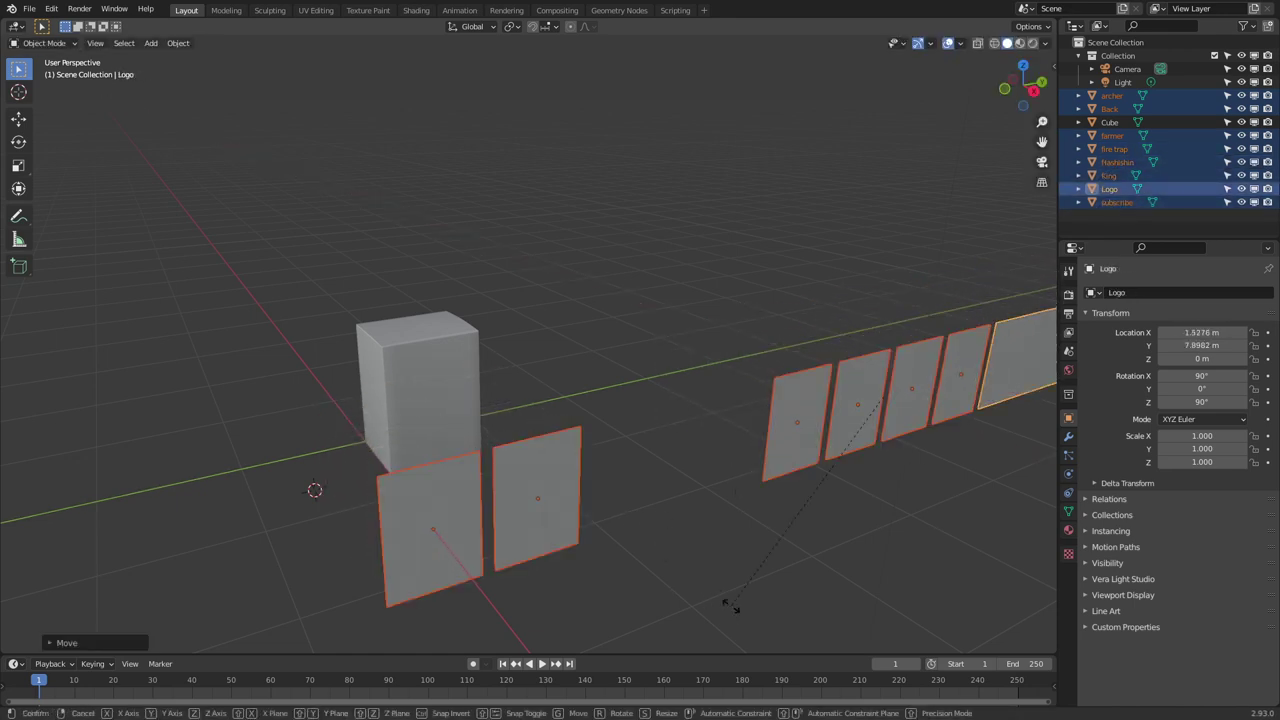
# Rotate the eight image planes 90 degrees about the global Y axis to lay them flat
pyautogui.press('r')
pyautogui.press('x')
pyautogui.write('y')
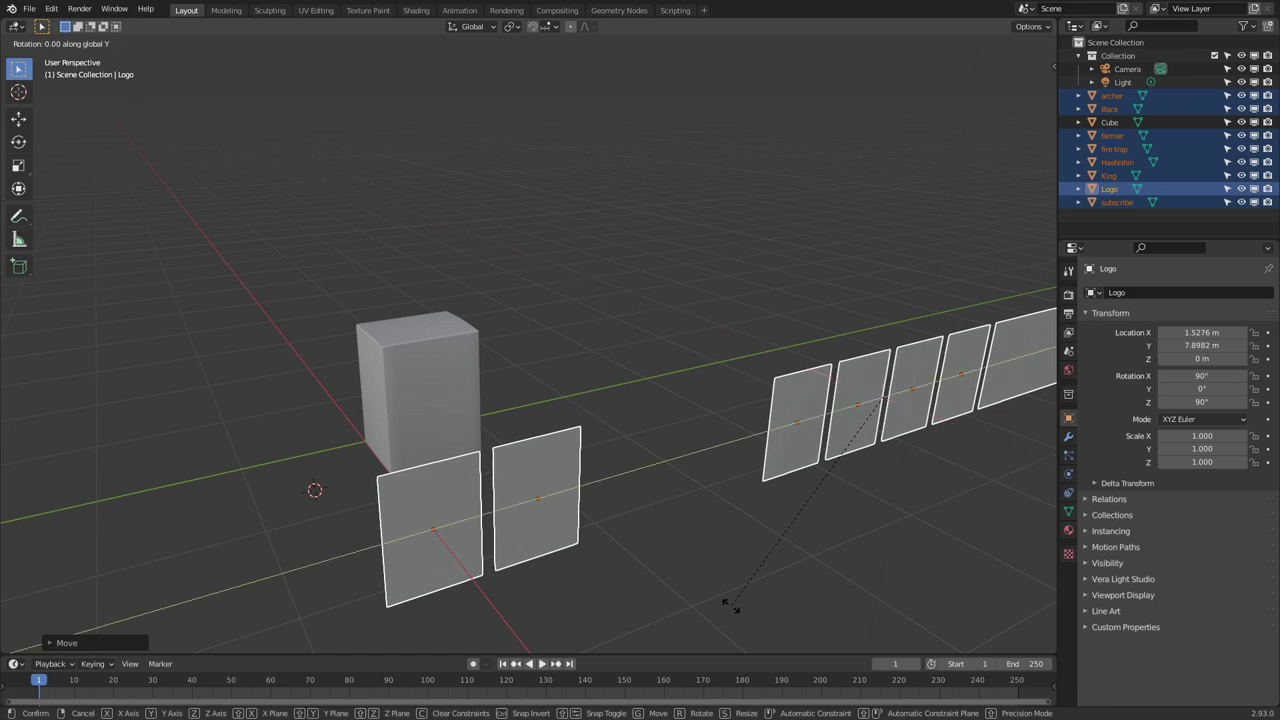
pyautogui.write('90')
pyautogui.press('Return')
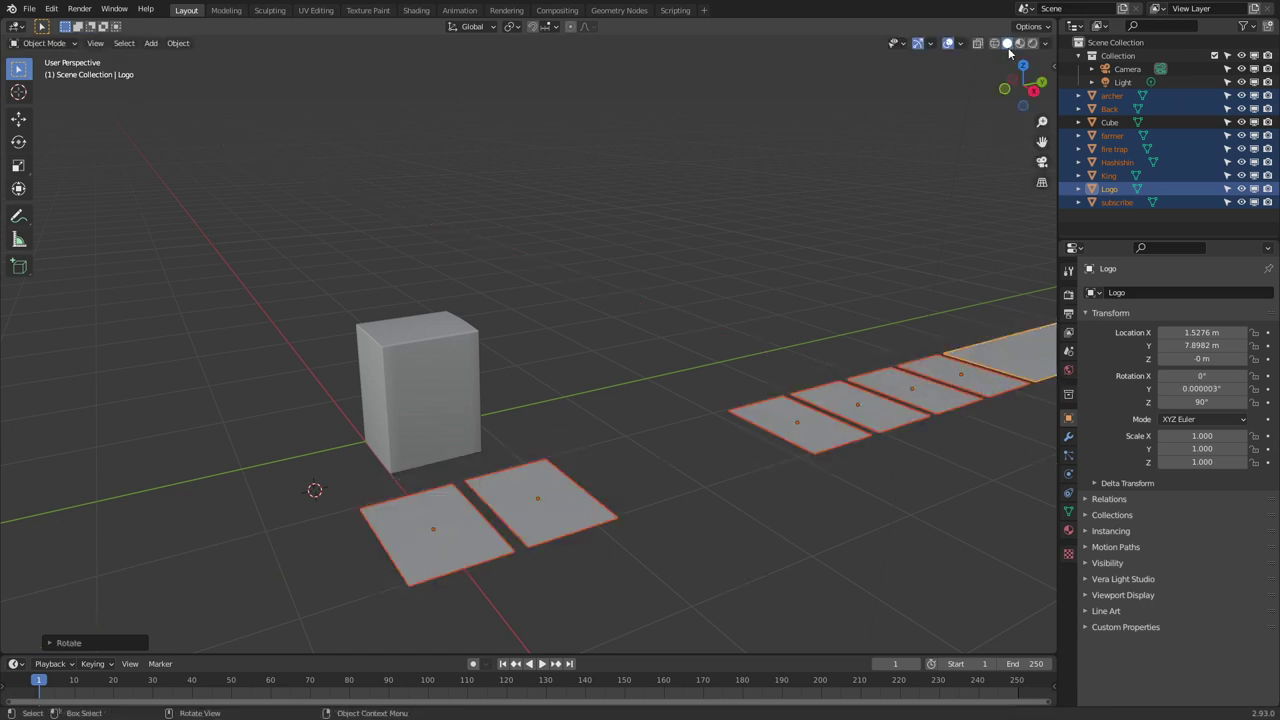
# Show the viewport in Material Preview and raise the image planes along Z by about 0.079 m
pyautogui.click(1019, 43)
pyautogui.scroll(-2, 719, 398)
pyautogui.moveTo(632, 452)
pyautogui.mouseDown(button='middle')
pyautogui.moveTo(614, 542)
pyautogui.moveTo(686, 438)
pyautogui.mouseUp(button='middle')
pyautogui.scroll(4, 686, 438)
pyautogui.moveTo(631, 497); pyautogui.dragTo(610, 432, button='middle')
pyautogui.press('g')
pyautogui.press('z')
pyautogui.click(674, 467)
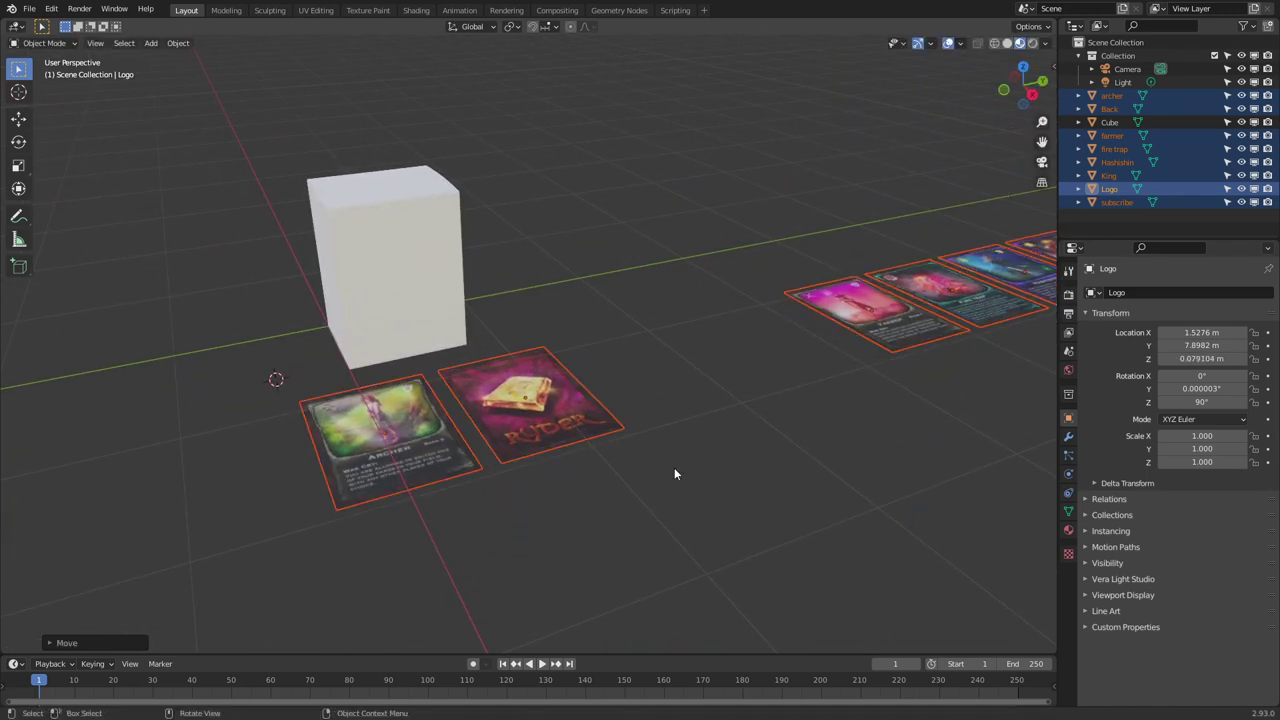
# Extrude the faces of all eight image planes together very slightly along their normals in Edit Mode
pyautogui.moveTo(674, 467); pyautogui.dragTo(733, 434, button='middle')
pyautogui.press('Tab')
pyautogui.scroll(2, 741, 418)
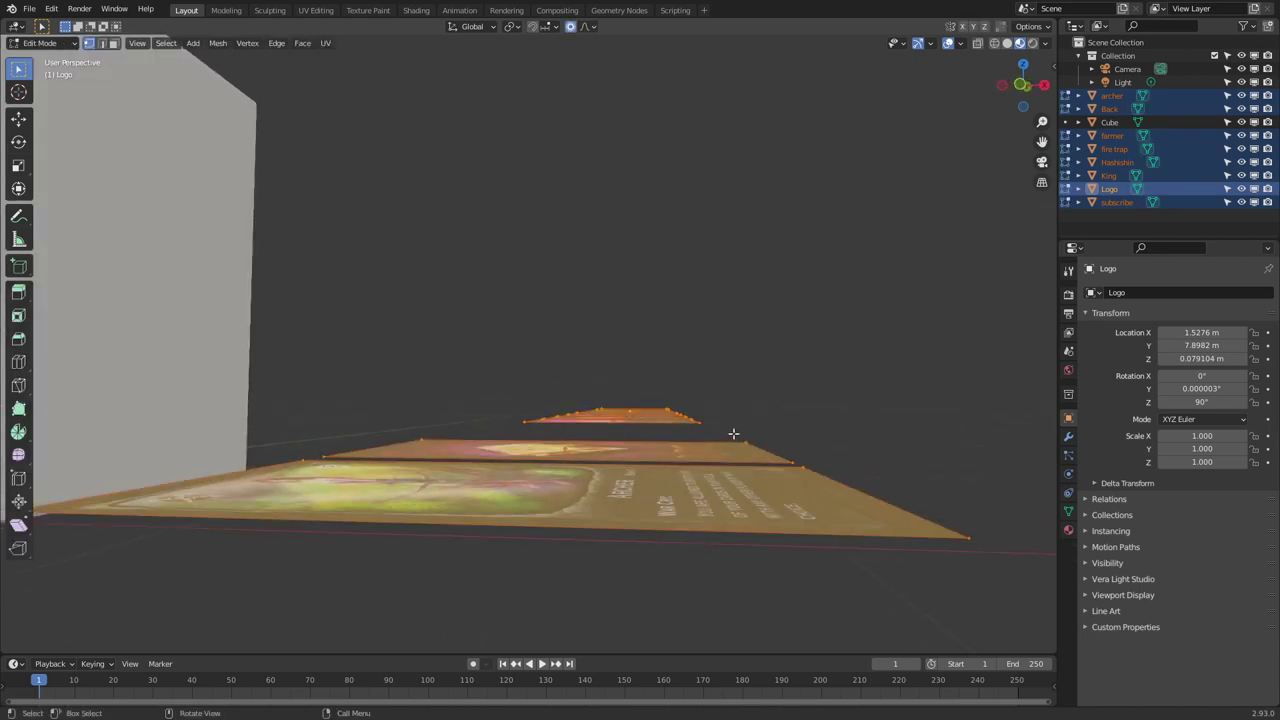
pyautogui.press('e')
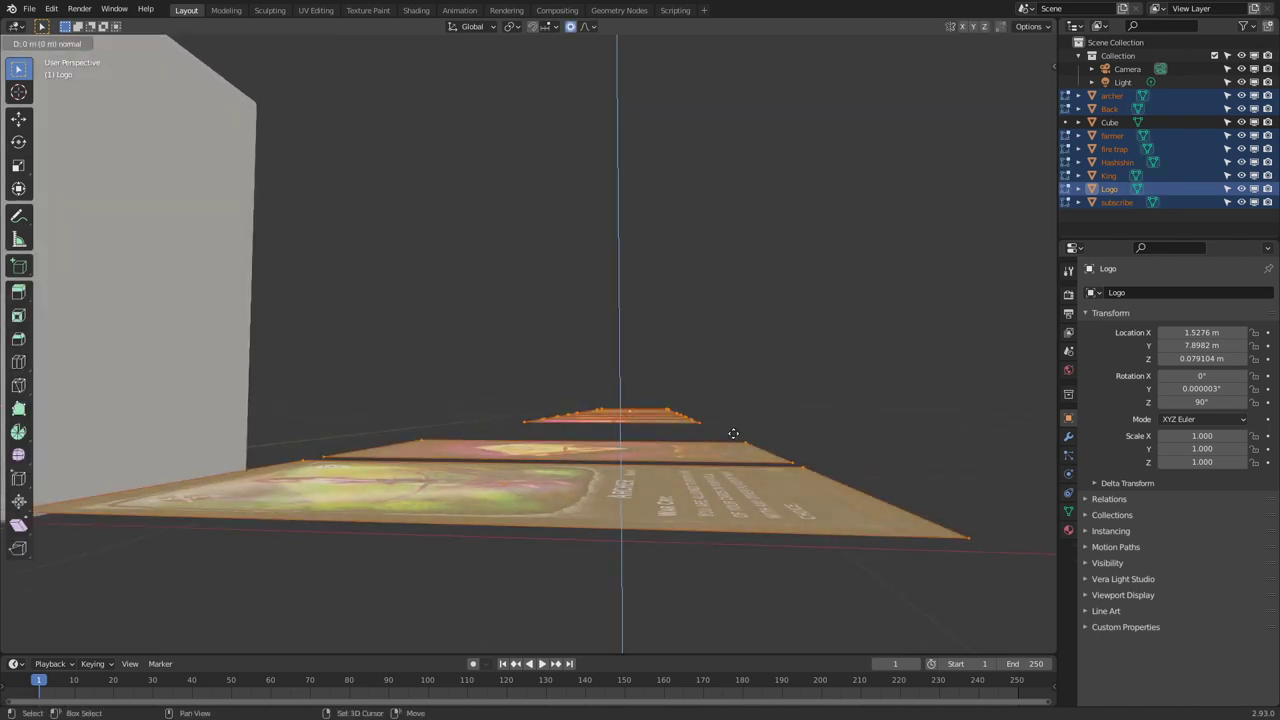
pyautogui.click(735, 435)
pyautogui.press('Tab')
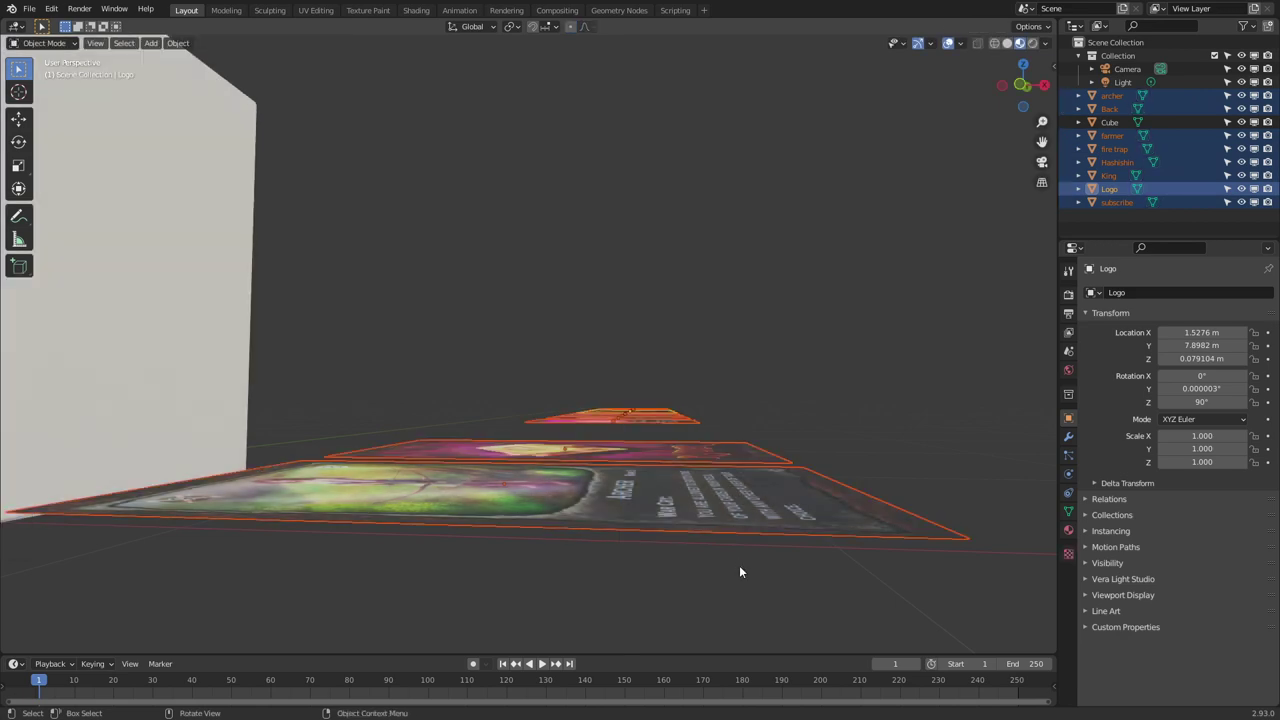
# From the top view, move the archer card to about X 1.64 m, Y -0.39 m and tilt it slightly counterclockwise
pyautogui.moveTo(740, 572); pyautogui.dragTo(620, 595, button='middle')
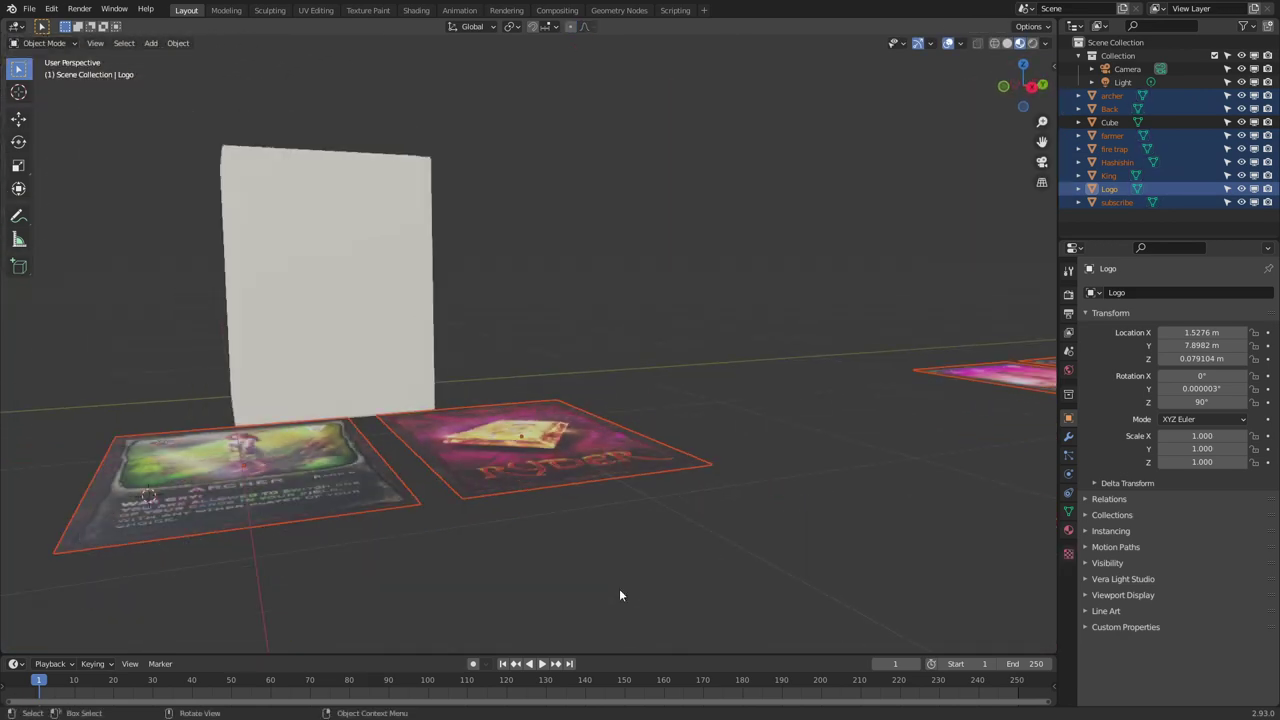
pyautogui.scroll(-3, 619, 588)
pyautogui.moveTo(611, 500); pyautogui.dragTo(605, 585, button='middle')
pyautogui.click(380, 446)
pyautogui.press('KP_7')
pyautogui.scroll(-2, 482, 420)
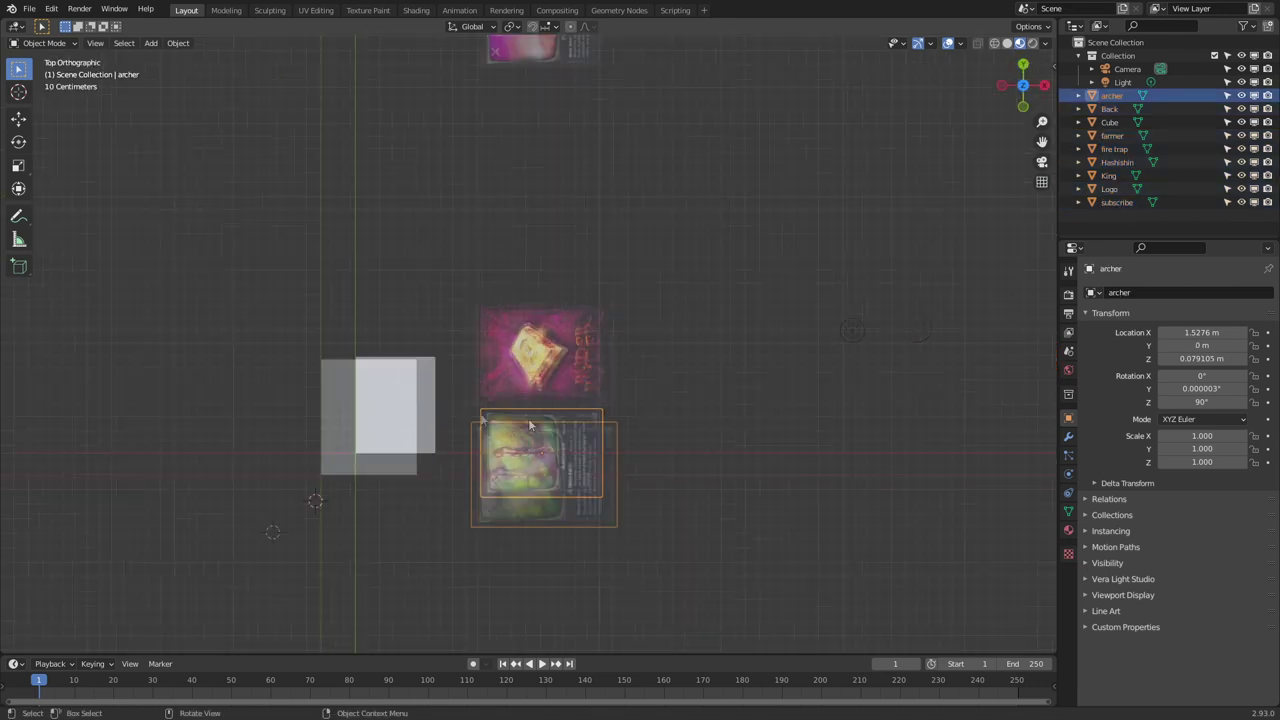
pyautogui.press('g')
pyautogui.click(629, 513)
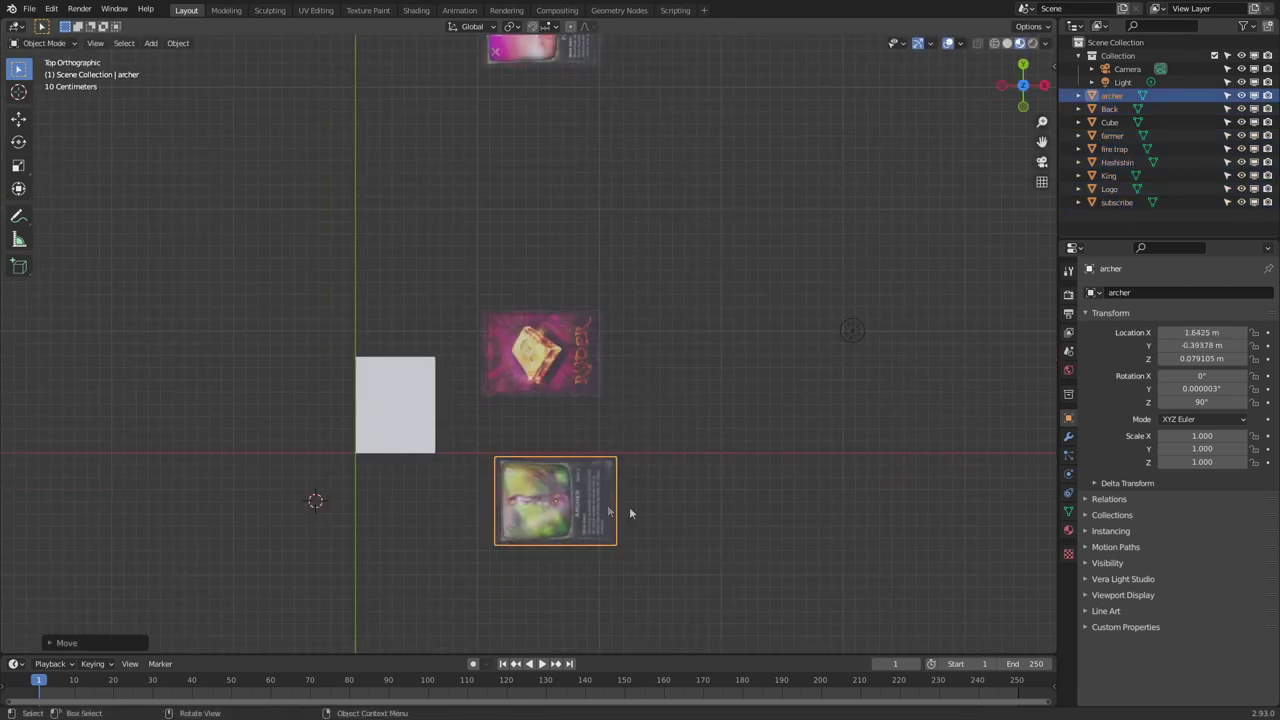
pyautogui.press('r')
pyautogui.click(637, 440)
# Move the Back card behind the box, to about X 0.06 m, Y 2.13 m
pyautogui.keyDown('shift'); pyautogui.moveTo(637, 443); pyautogui.dragTo(642, 476, button='middle'); pyautogui.keyUp('shift')
pyautogui.click(571, 392)
pyautogui.press('g')
pyautogui.click(406, 280)
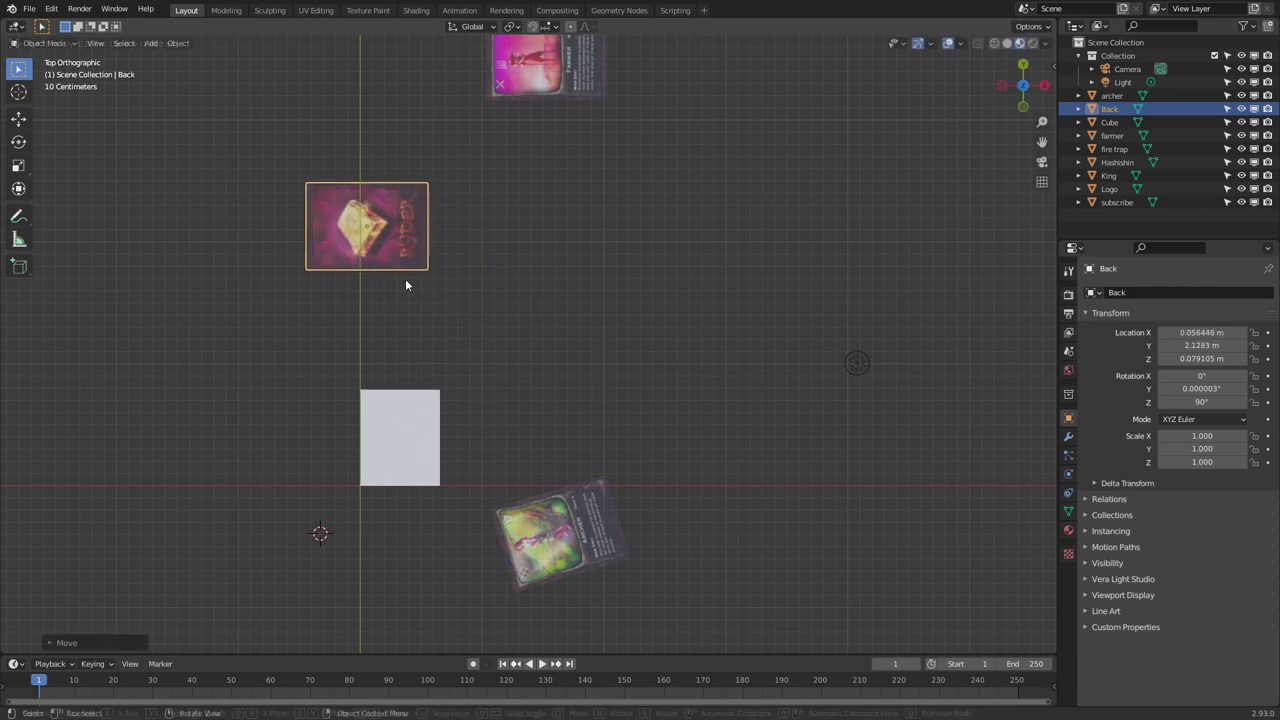
# Move the farmer card next to the archer card, to about X 1.54 m, Y 0.18 m
pyautogui.click(552, 75)
pyautogui.press('g')
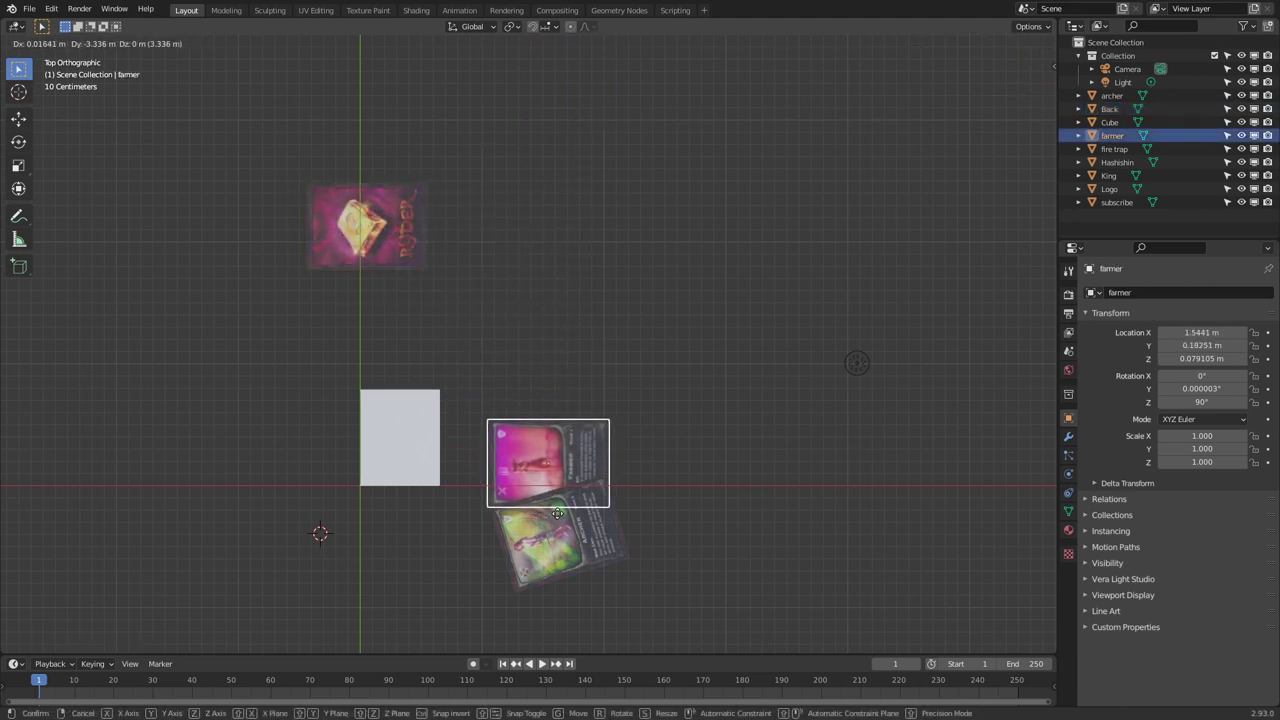
pyautogui.click(557, 513)
# Place the fire trap card beside the farmer card at about X 1.6 m, Y 0.77 m, rotated to 79.5° about Z
pyautogui.keyDown('shift'); pyautogui.moveTo(602, 326); pyautogui.dragTo(613, 568, button='middle'); pyautogui.keyUp('shift')
pyautogui.click(554, 240)
pyautogui.keyDown('shift'); pyautogui.moveTo(600, 416); pyautogui.dragTo(606, 298, button='middle'); pyautogui.keyUp('shift')
pyautogui.press('g')
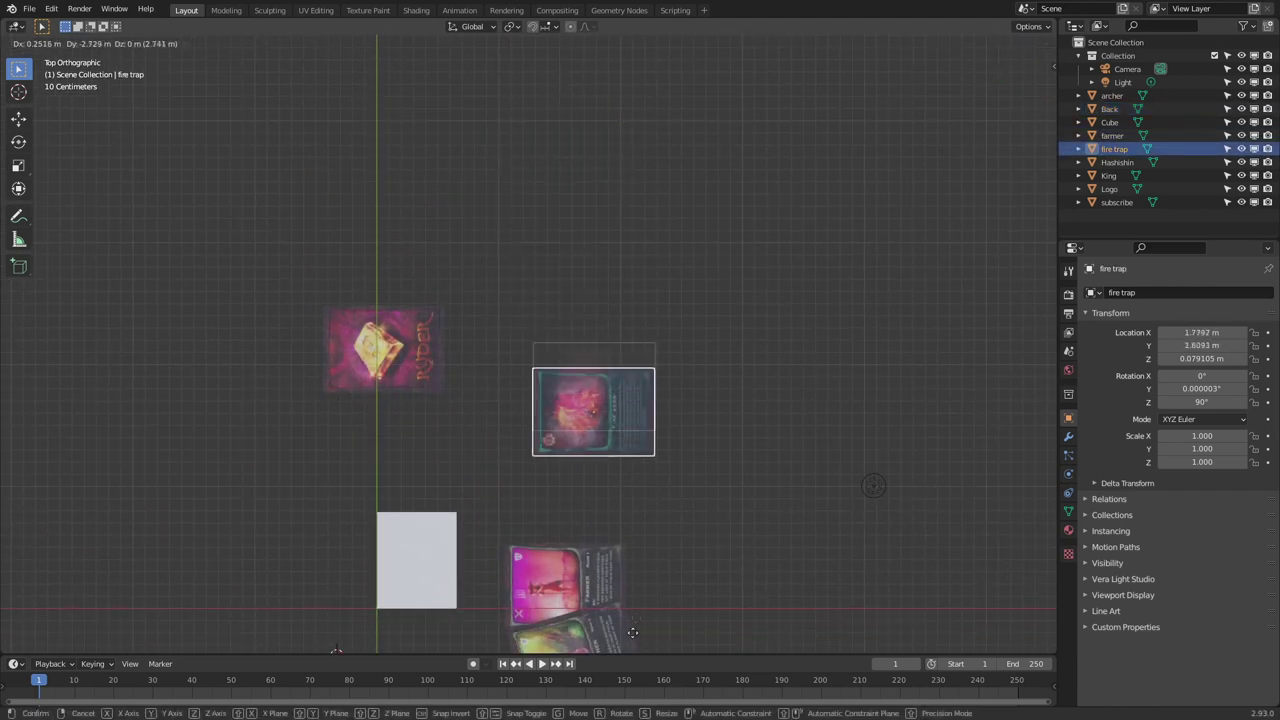
pyautogui.click(609, 131)
pyautogui.press('r')
pyautogui.click(776, 205)
pyautogui.press('g')
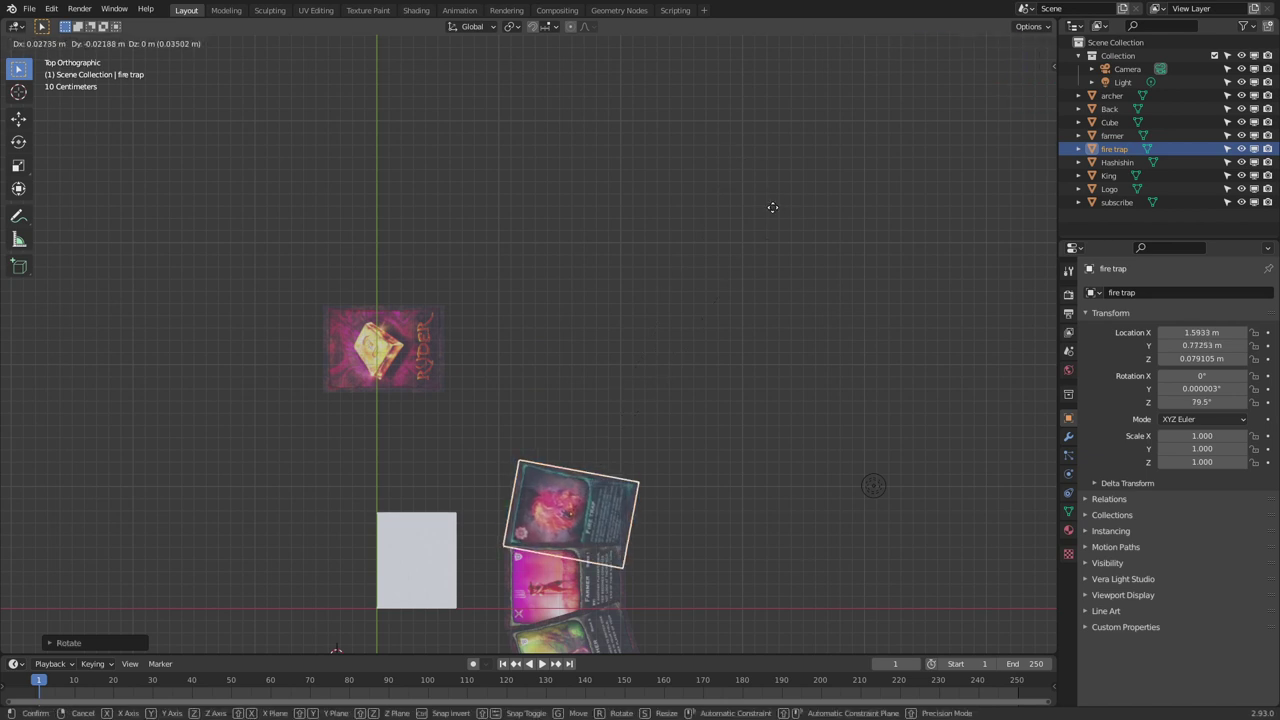
pyautogui.click(772, 207)
# Continue the fan with the Hashishin card at about X 1.87 m, Y 1.31 m, rotated to about 62.6° about Z
pyautogui.scroll(-2, 677, 117)
pyautogui.click(551, 90)
pyautogui.press('g')
pyautogui.click(597, 444)
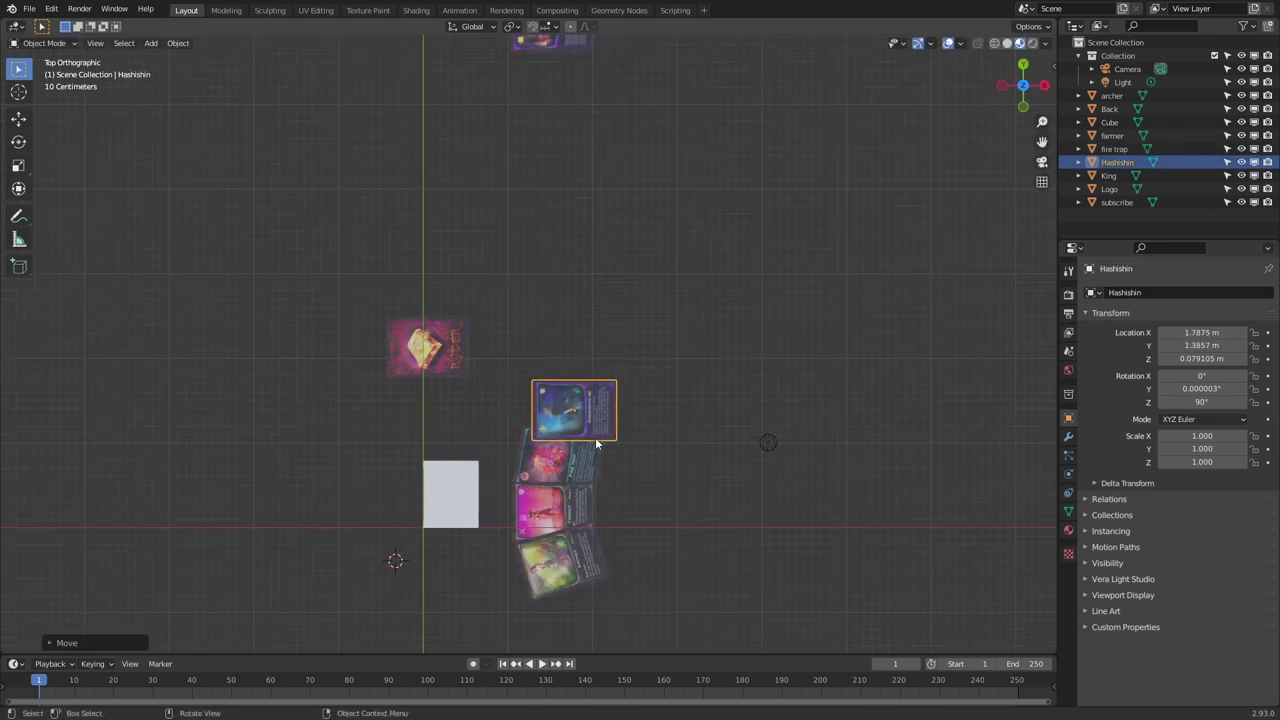
pyautogui.scroll(-2, 597, 444)
pyautogui.press('r')
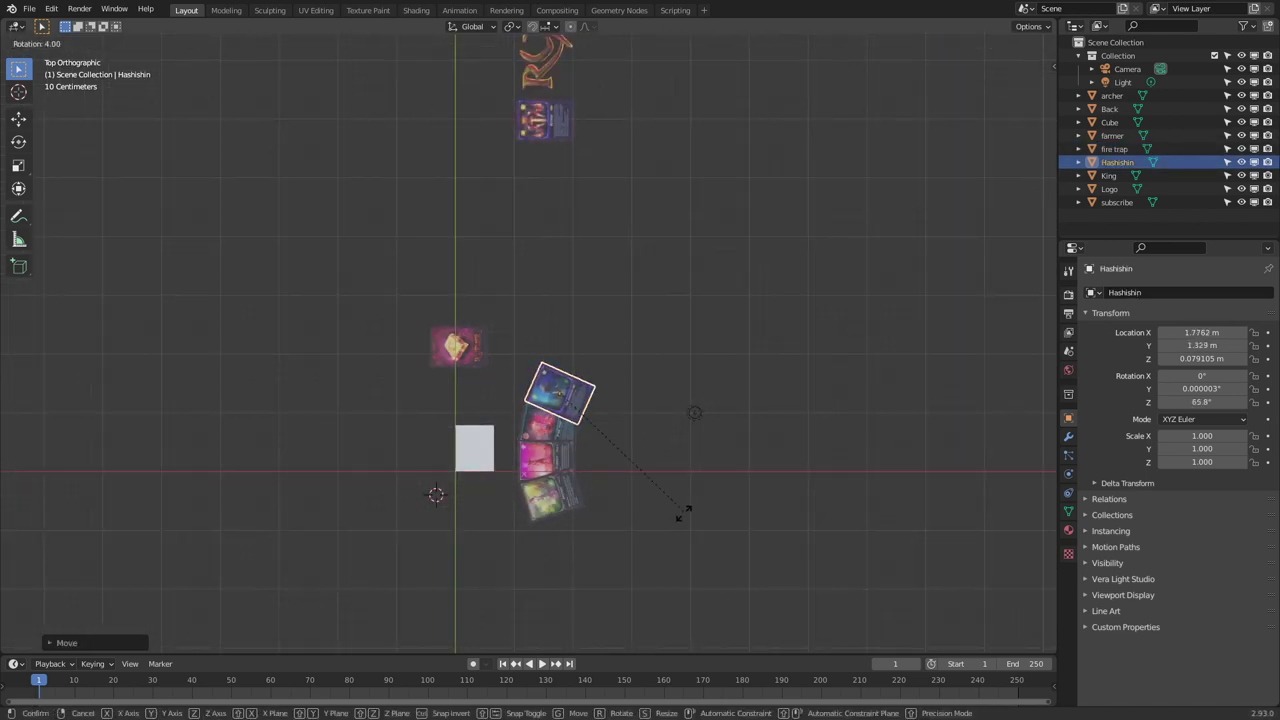
pyautogui.click(680, 517)
# Finish the fan with the King card at about X 2.16 m, Y 1.71 m, rotated to 51.6° about Z
pyautogui.click(557, 120)
pyautogui.press('g')
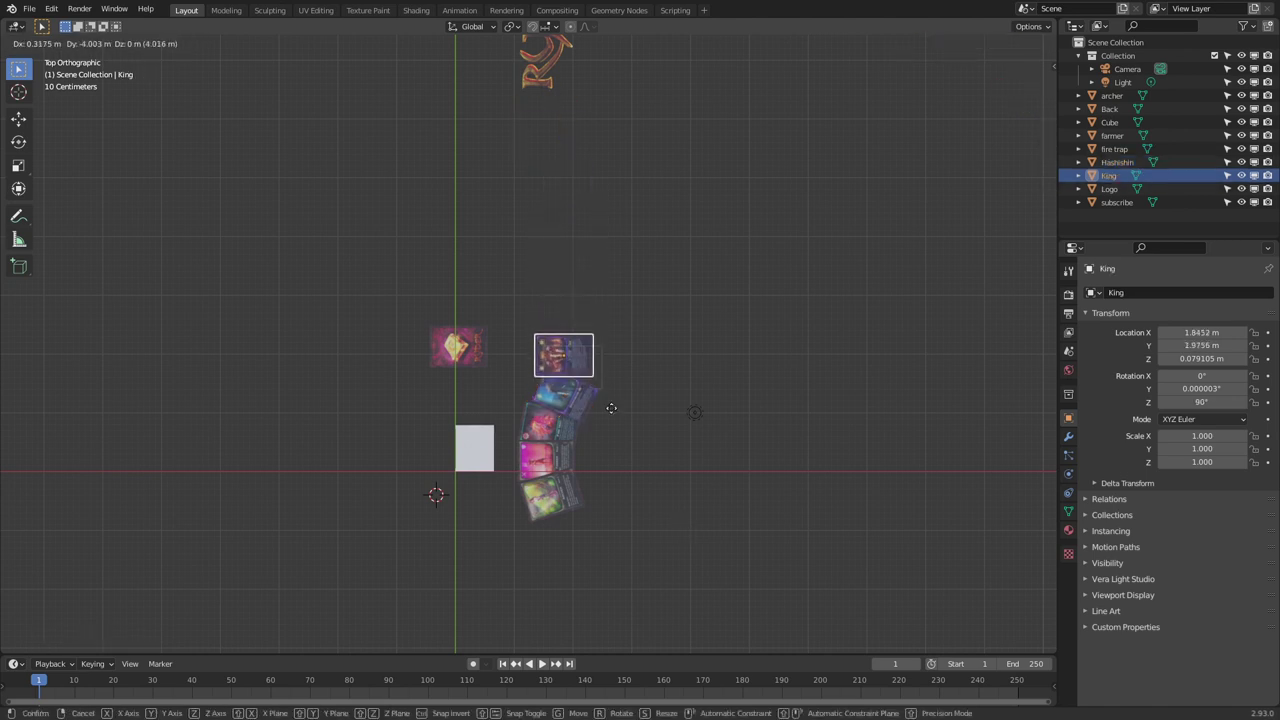
pyautogui.click(588, 370)
pyautogui.press('r')
pyautogui.click(622, 523)
pyautogui.press('g')
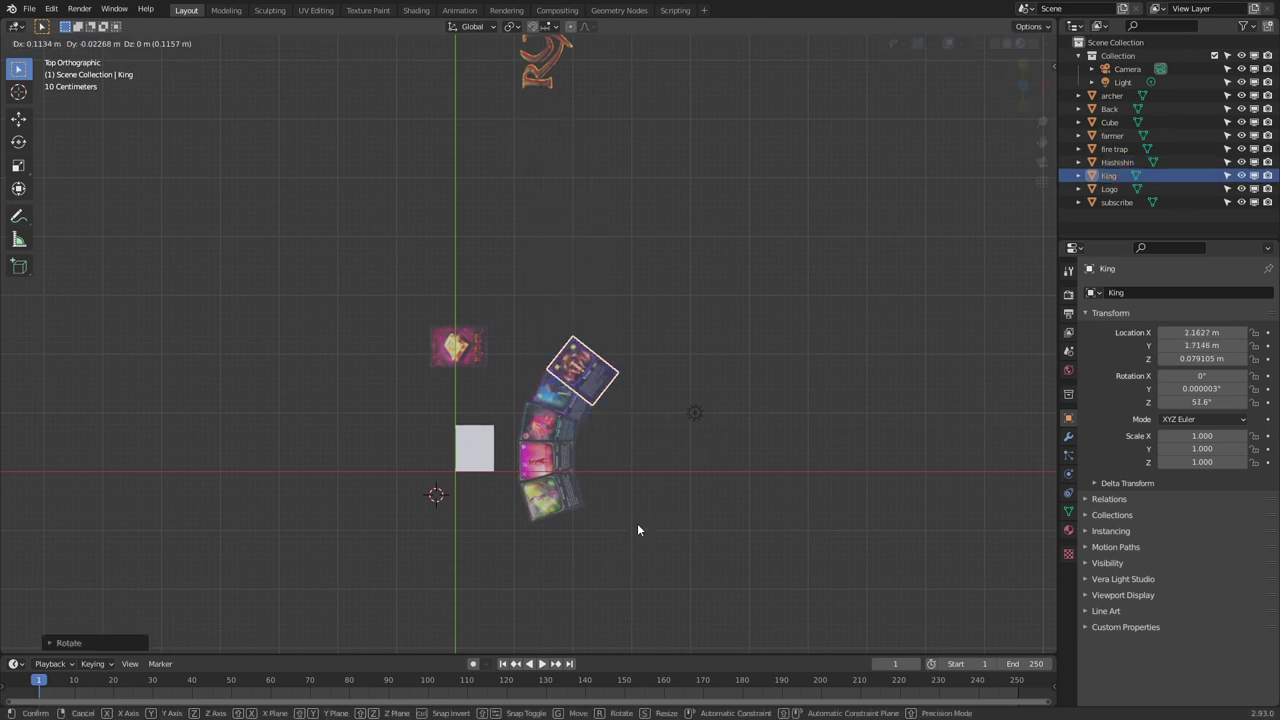
pyautogui.click(637, 523)
# Raise the farmer card along Z to about 0.082 m so it overlaps the archer card cleanly
pyautogui.keyDown('shift'); pyautogui.moveTo(655, 135); pyautogui.dragTo(395, 235, button='middle'); pyautogui.keyUp('shift')
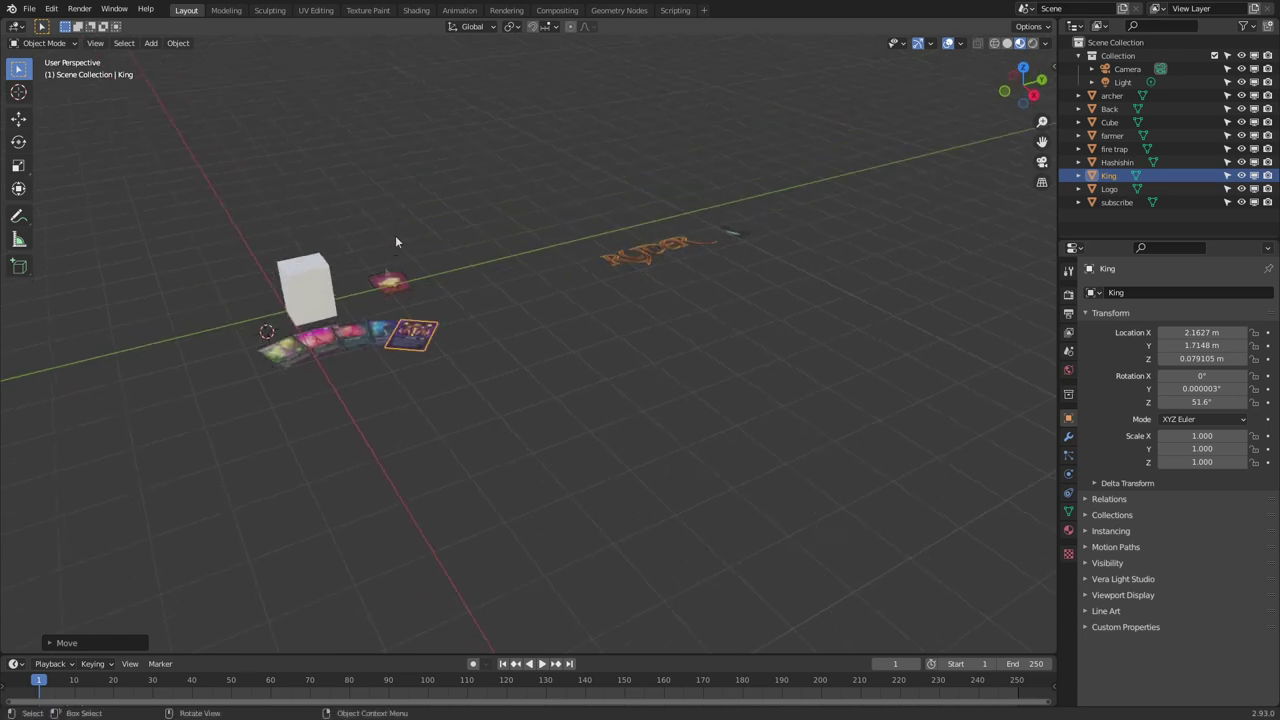
pyautogui.keyDown('shift'); pyautogui.moveTo(528, 377); pyautogui.dragTo(672, 379, button='middle'); pyautogui.keyUp('shift')
pyautogui.scroll(3, 672, 379)
pyautogui.keyDown('shift'); pyautogui.moveTo(328, 391); pyautogui.dragTo(608, 406, button='middle'); pyautogui.keyUp('shift')
pyautogui.scroll(2, 608, 406)
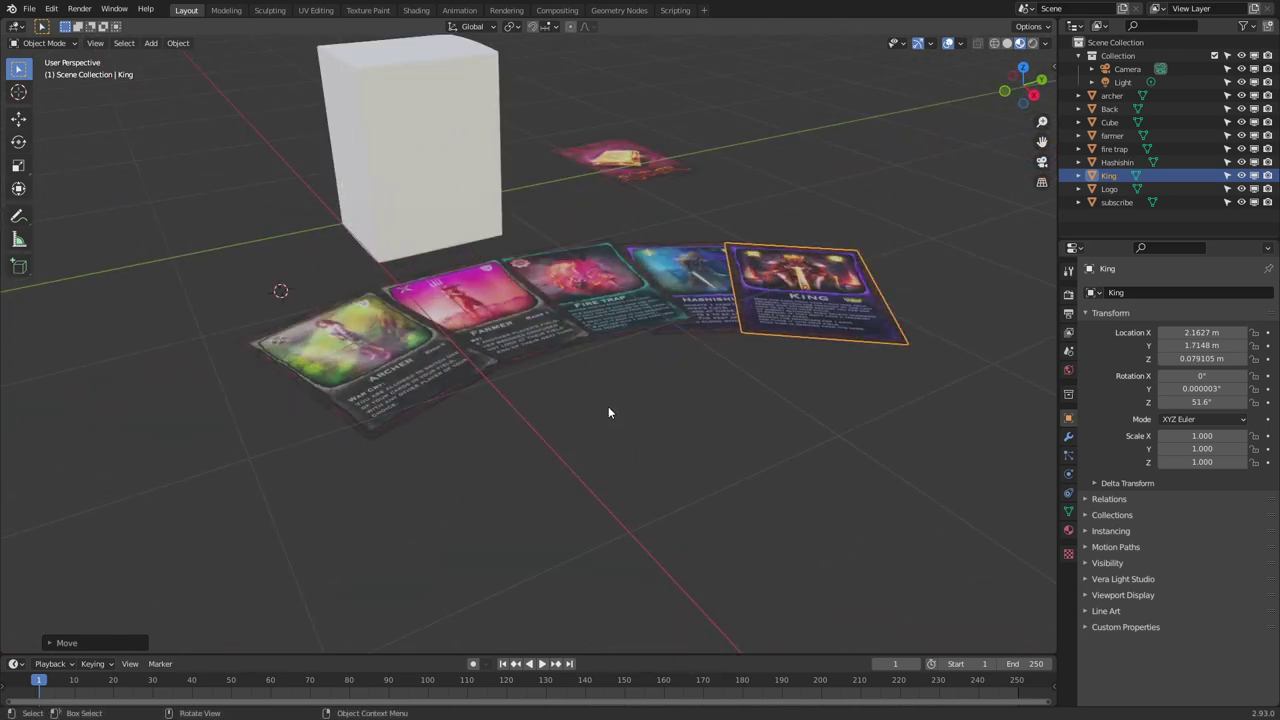
pyautogui.scroll(2, 608, 410)
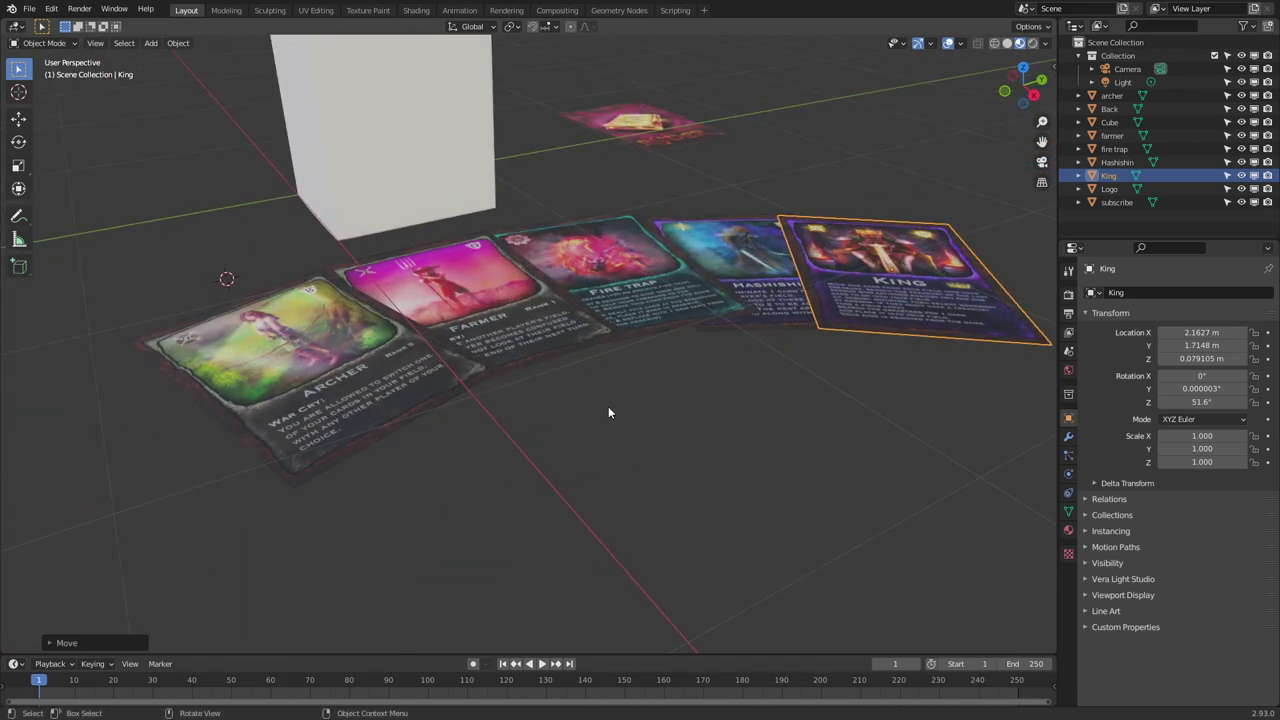
pyautogui.click(544, 355)
pyautogui.press('KP_1')
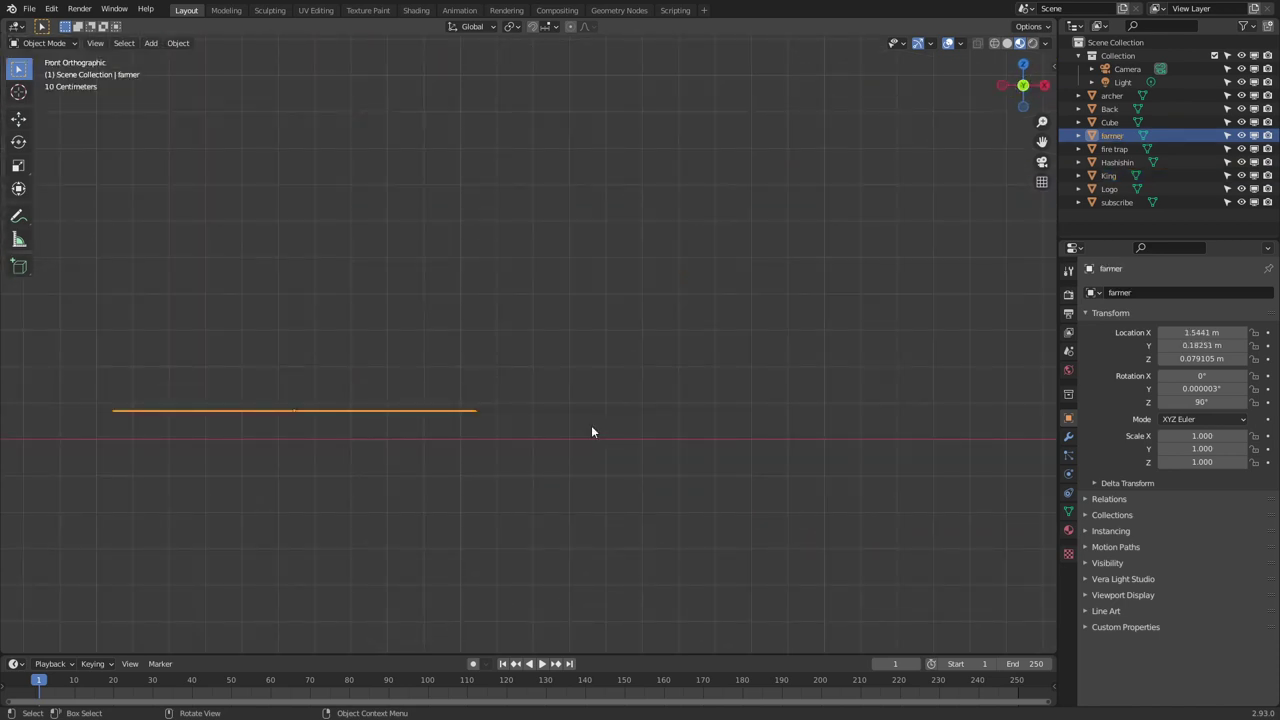
pyautogui.moveTo(351, 395); pyautogui.dragTo(434, 384, button='middle')
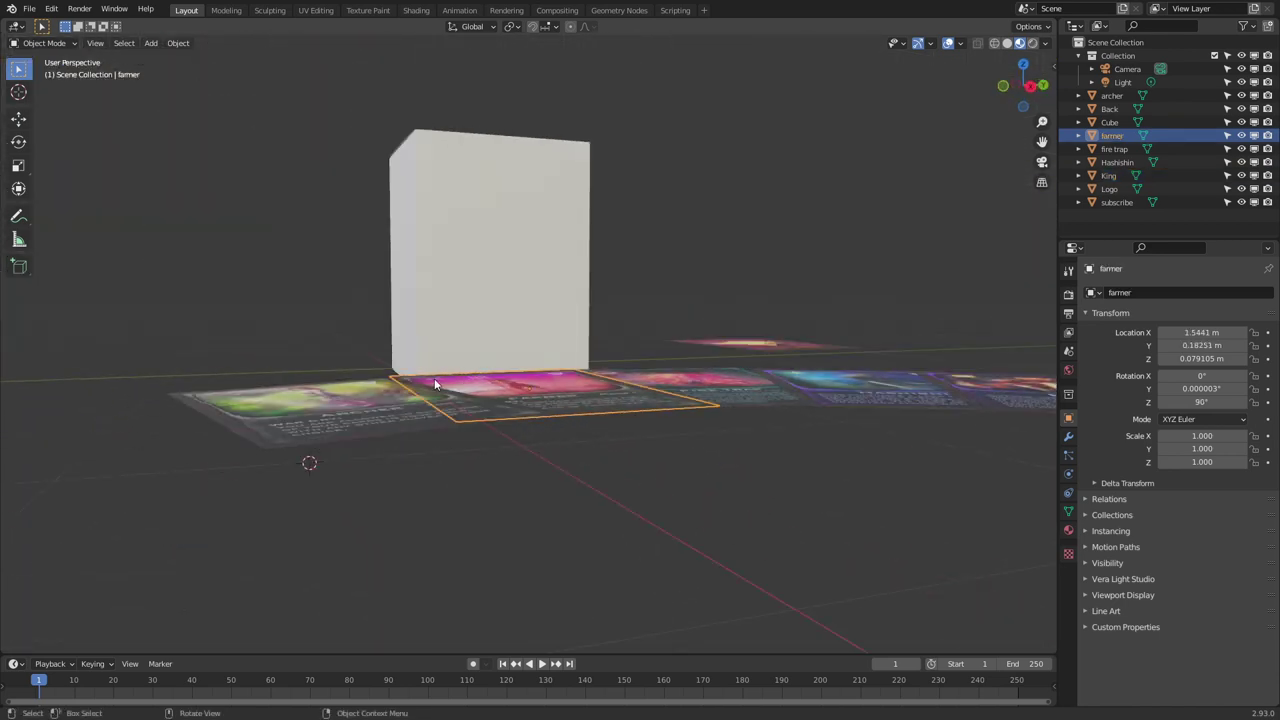
pyautogui.press('KP_3')
pyautogui.scroll(4, 434, 384)
pyautogui.press('g')
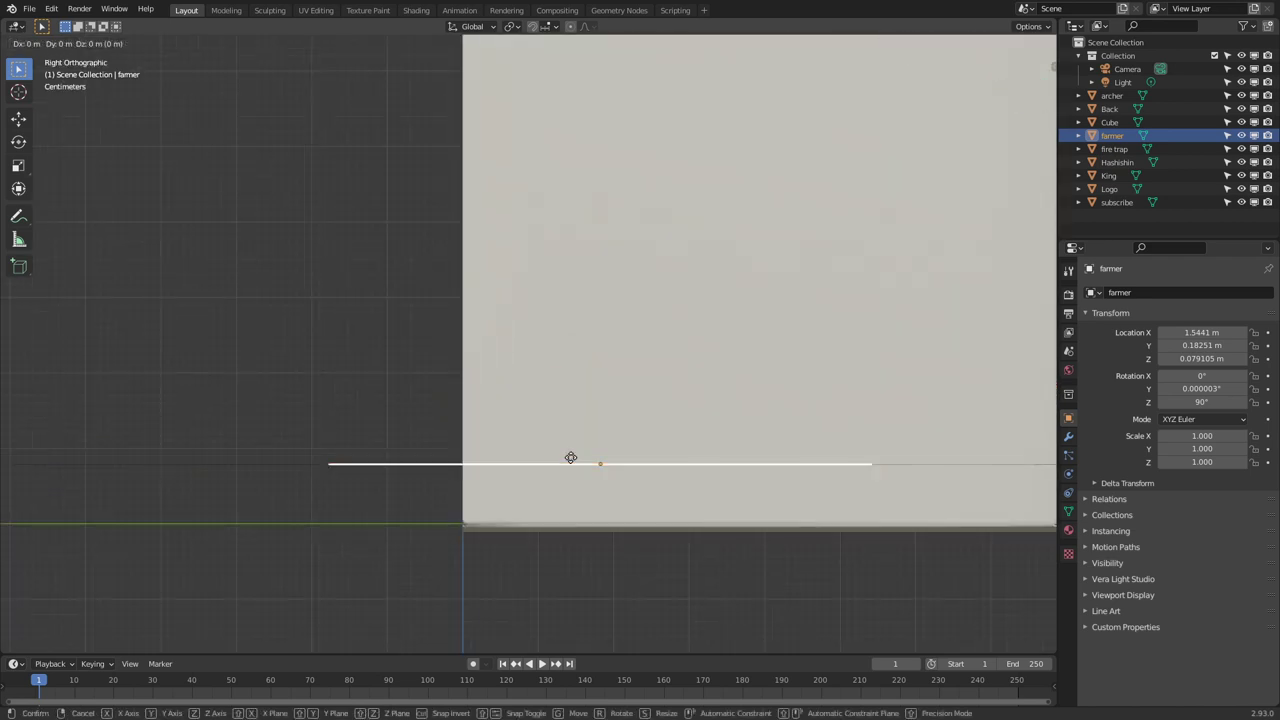
pyautogui.press('z')
pyautogui.click(576, 433)
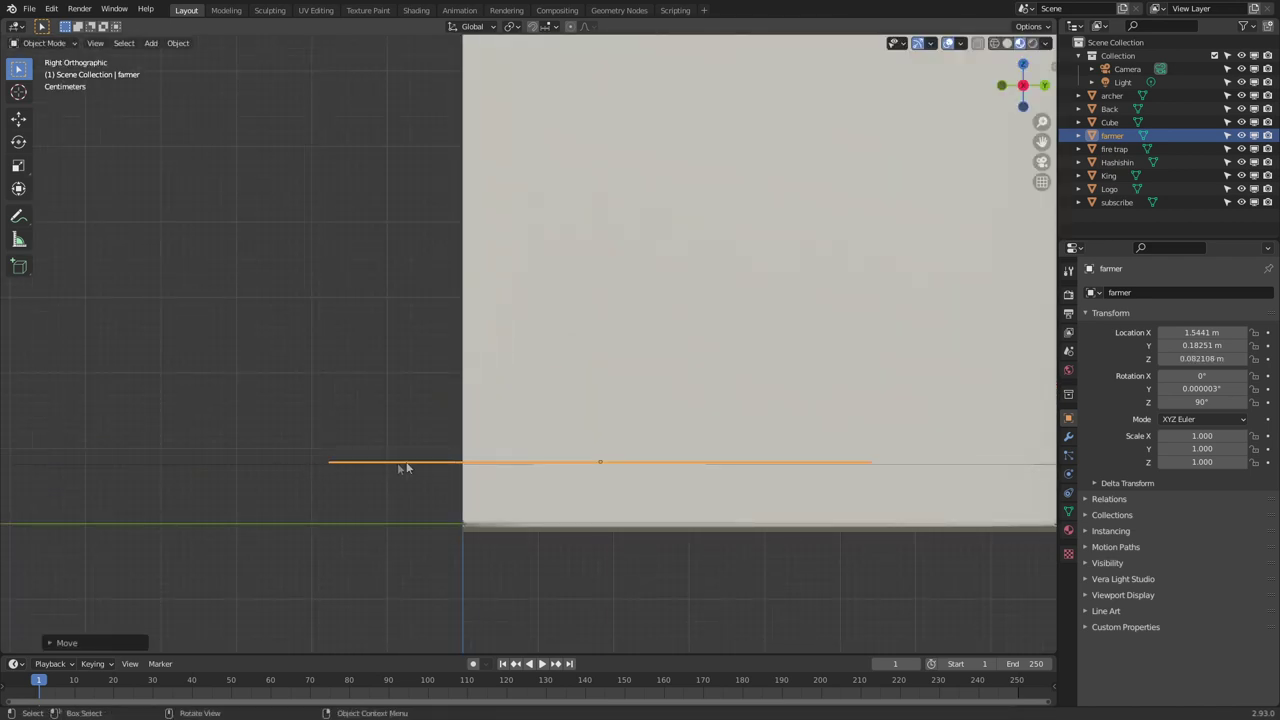
# Raise the fire trap card along Z to about 0.084 m, just above the farmer card
pyautogui.scroll(-2, 405, 467)
pyautogui.click(814, 431)
pyautogui.keyDown('shift'); pyautogui.moveTo(808, 466); pyautogui.dragTo(782, 470, button='middle'); pyautogui.keyUp('shift')
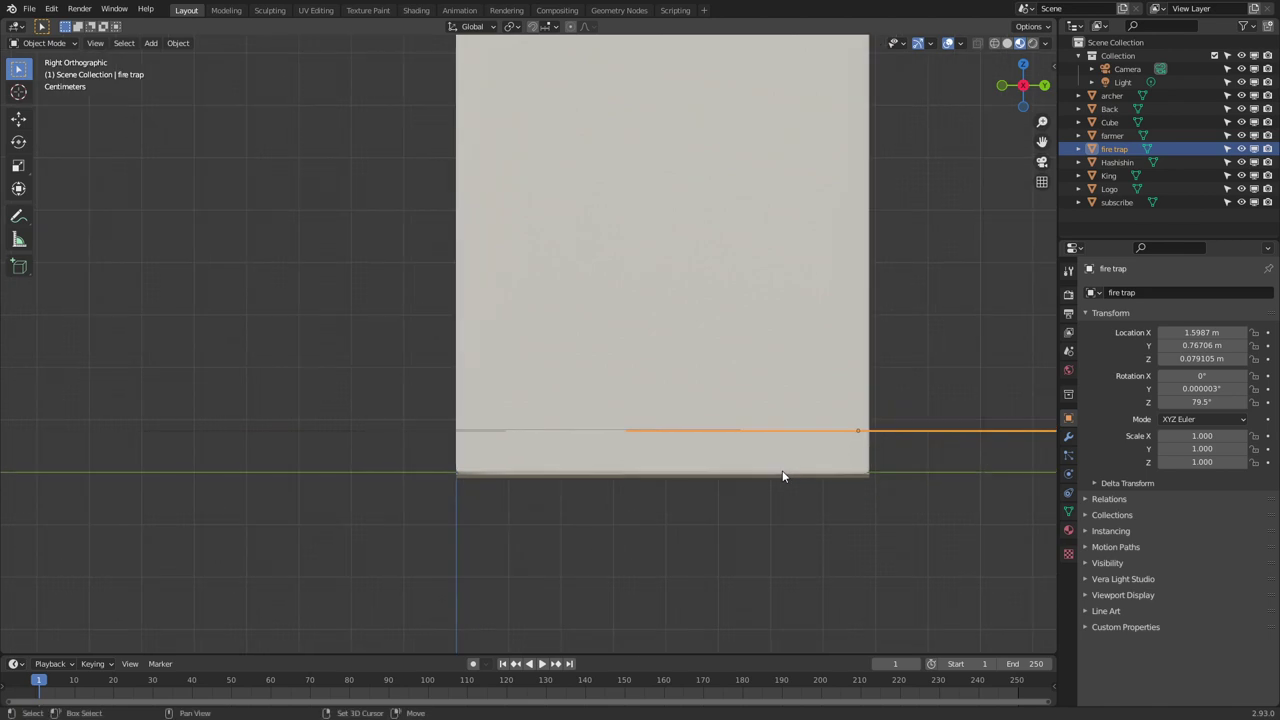
pyautogui.press('g')
pyautogui.press('z')
pyautogui.click(780, 440)
pyautogui.press('g')
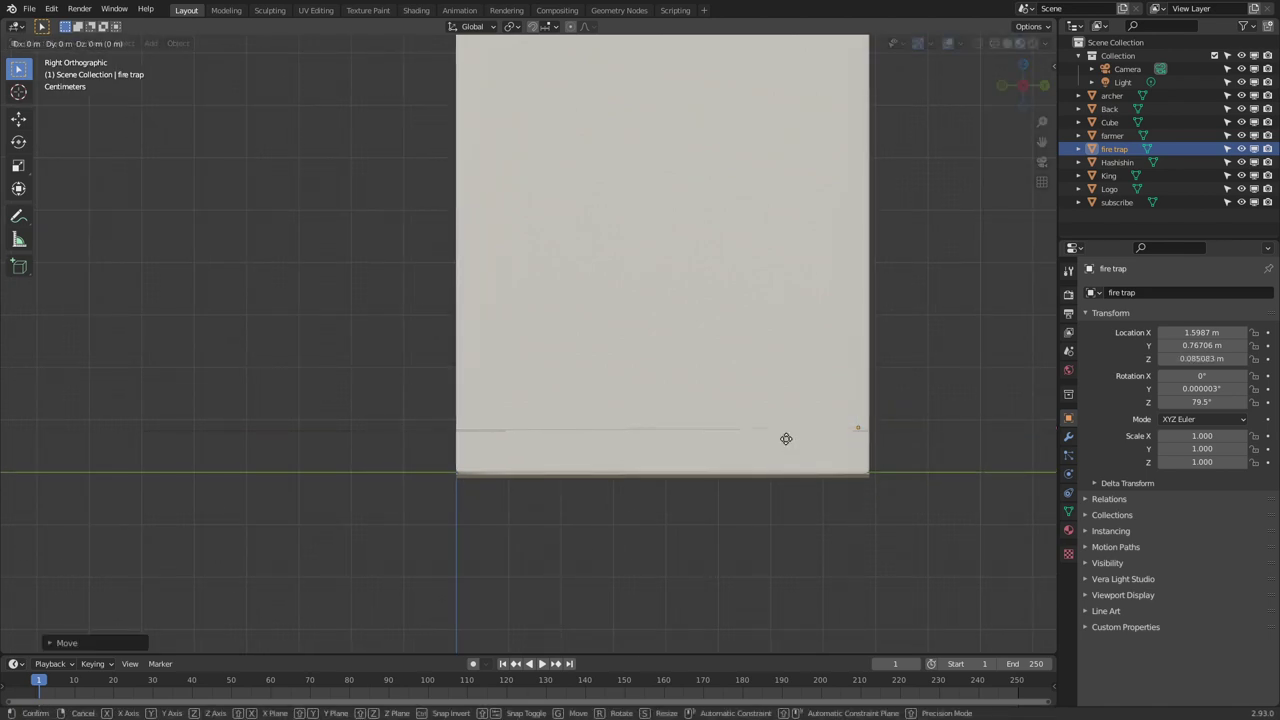
pyautogui.press('z')
pyautogui.click(788, 440)
# Raise the Hashishin card along Z to about 0.085 m, just above the fire trap card
pyautogui.keyDown('ctrl'); pyautogui.scroll(2, 788, 440); pyautogui.keyUp('ctrl')
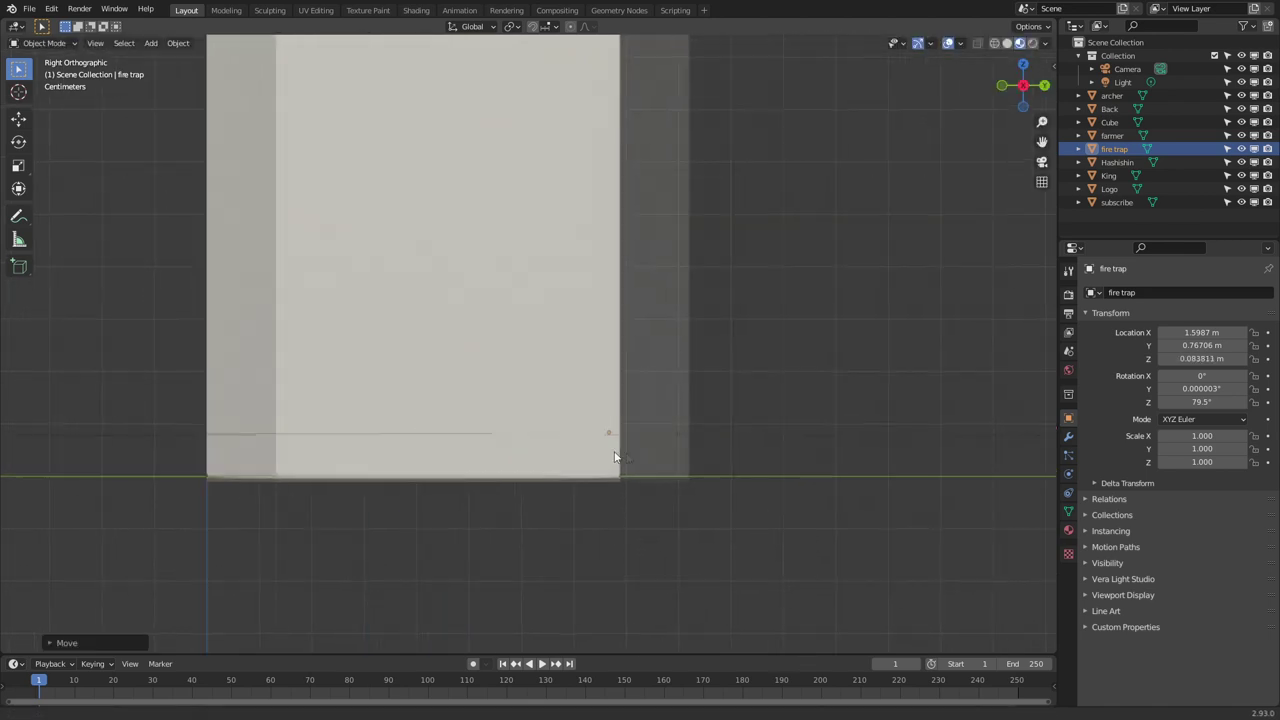
pyautogui.click(664, 435)
pyautogui.press('g')
pyautogui.press('z')
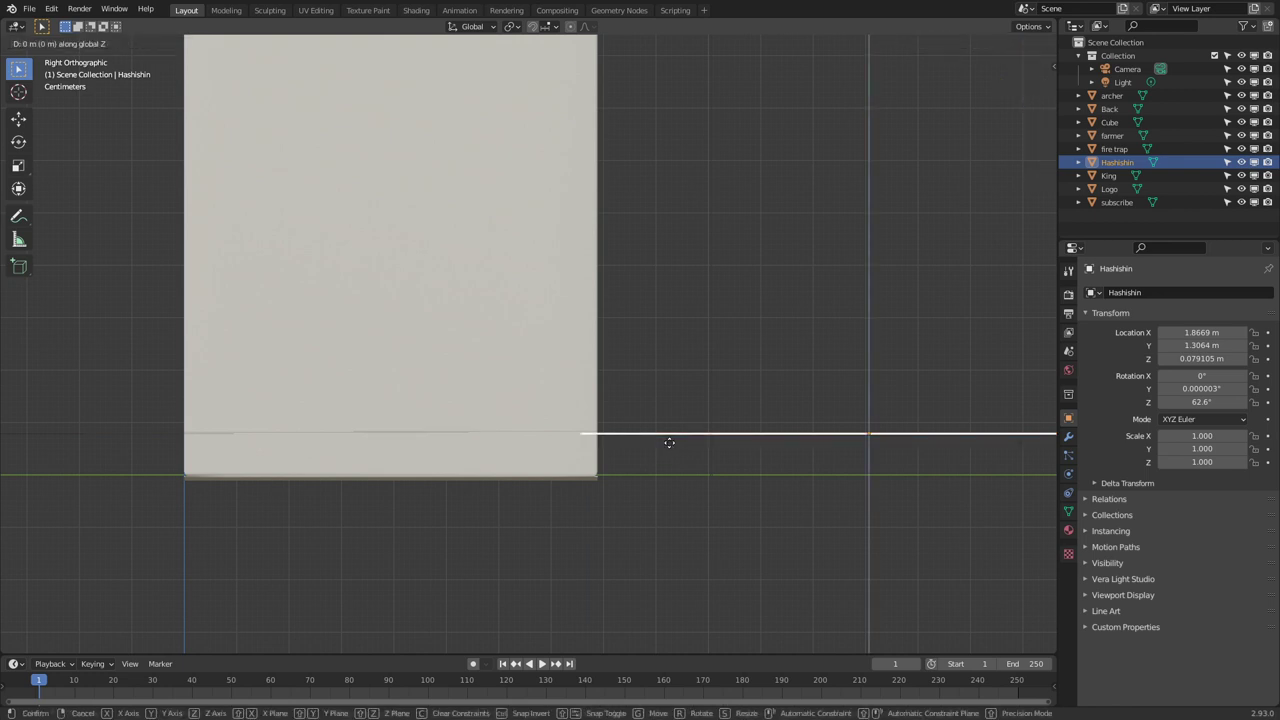
pyautogui.click(678, 430)
pyautogui.press('g')
pyautogui.press('z')
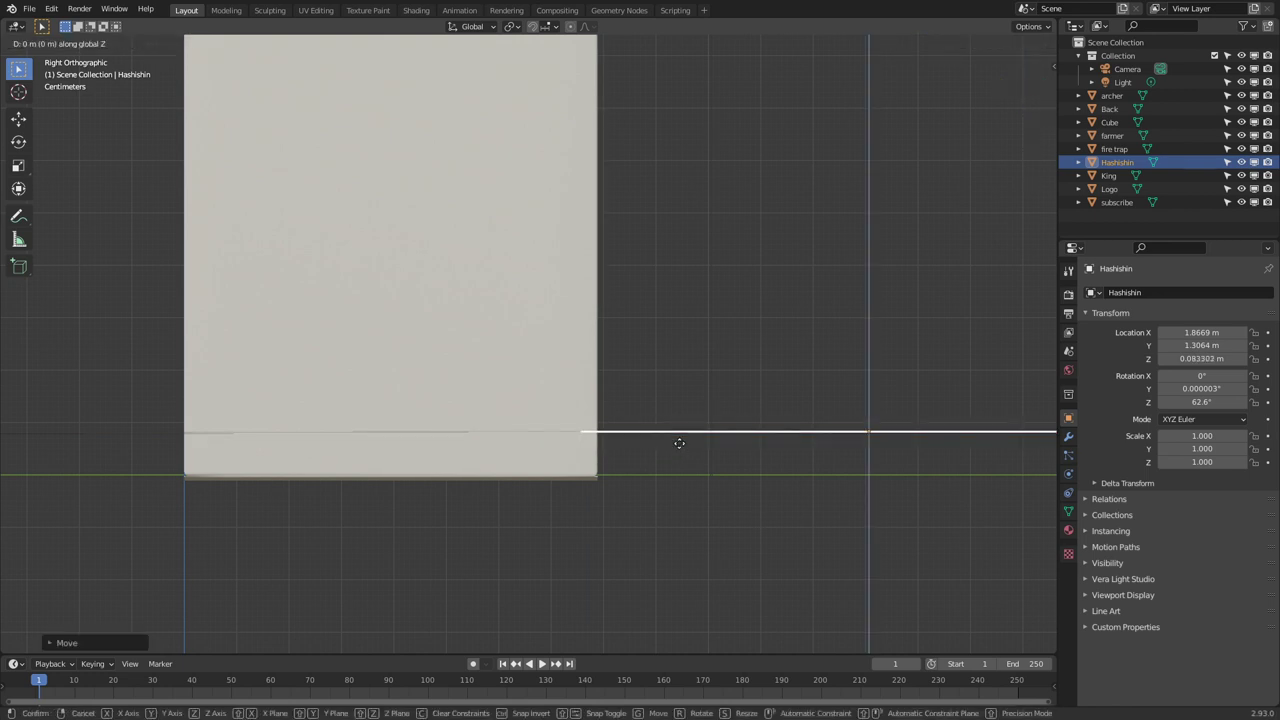
pyautogui.click(686, 434)
# Raise the King card along Z to about 0.089 m, above the Hashishin card
pyautogui.keyDown('ctrl'); pyautogui.scroll(3, 660, 442); pyautogui.keyUp('ctrl')
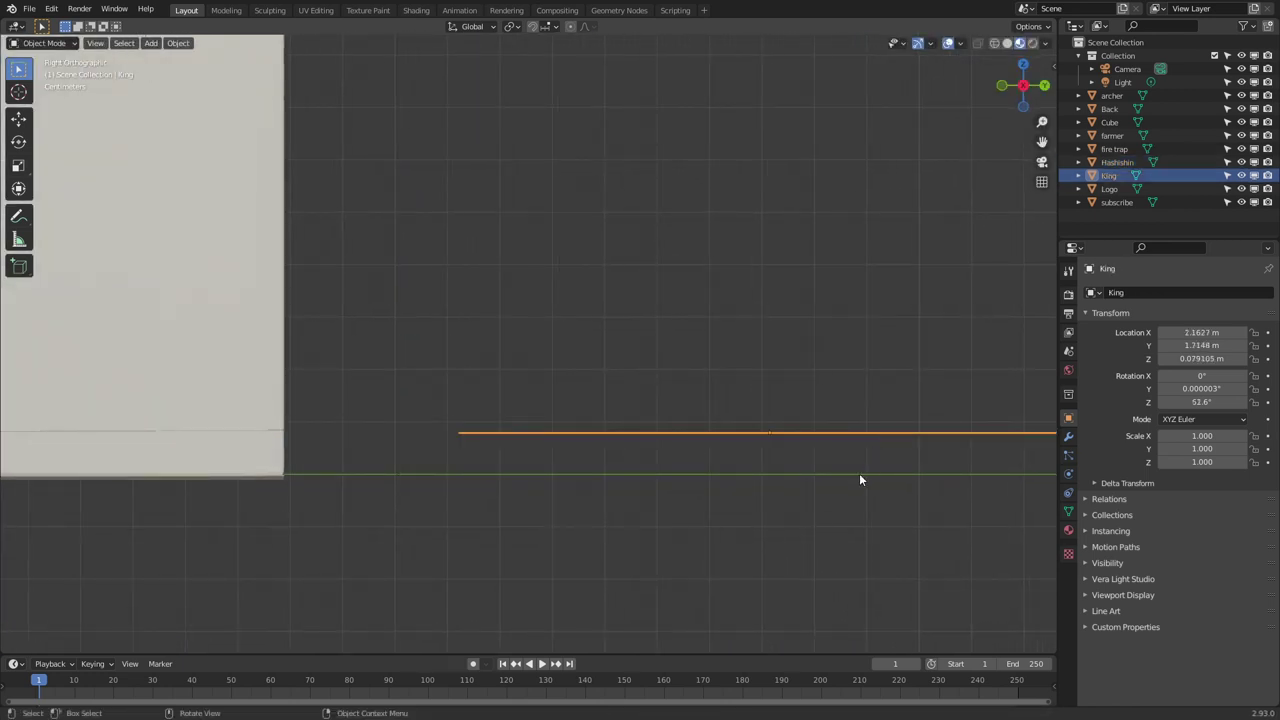
pyautogui.press('g')
pyautogui.press('z')
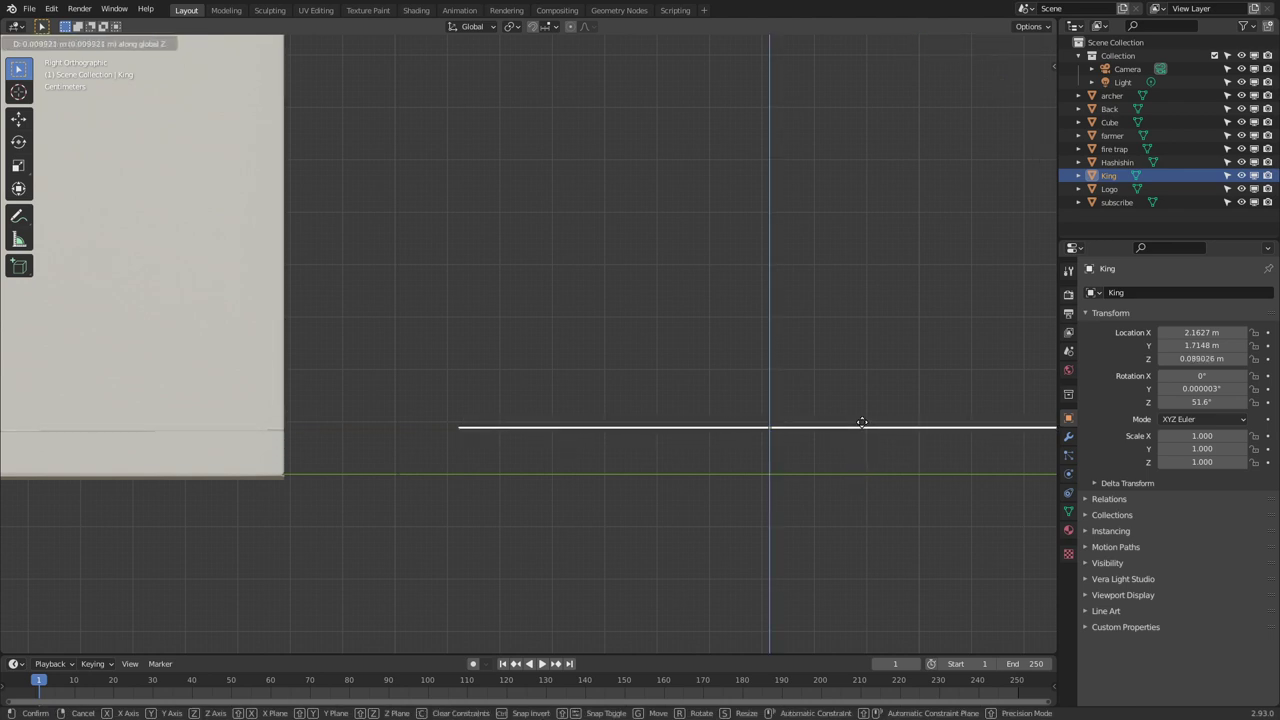
pyautogui.click(862, 422)
# Switch the viewport to Solid shading and check how the fanned cards overlap
pyautogui.press('z')
pyautogui.click(934, 425)
pyautogui.moveTo(934, 425); pyautogui.dragTo(827, 471, button='middle')
pyautogui.scroll(-3, 551, 430)
pyautogui.moveTo(551, 430); pyautogui.dragTo(481, 436, button='middle')
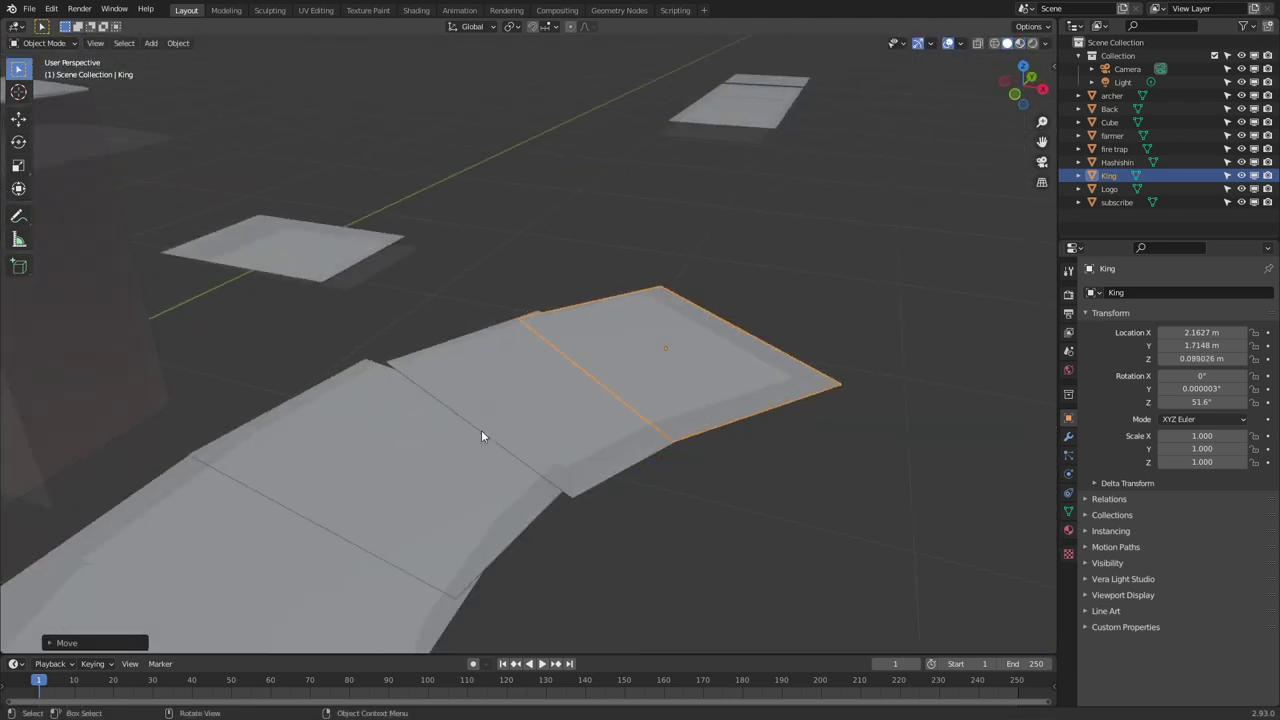
pyautogui.scroll(-3, 481, 430)
# Snap the 3D cursor to the world origin
pyautogui.hotkey('shift', 'a')
pyautogui.press('Escape')
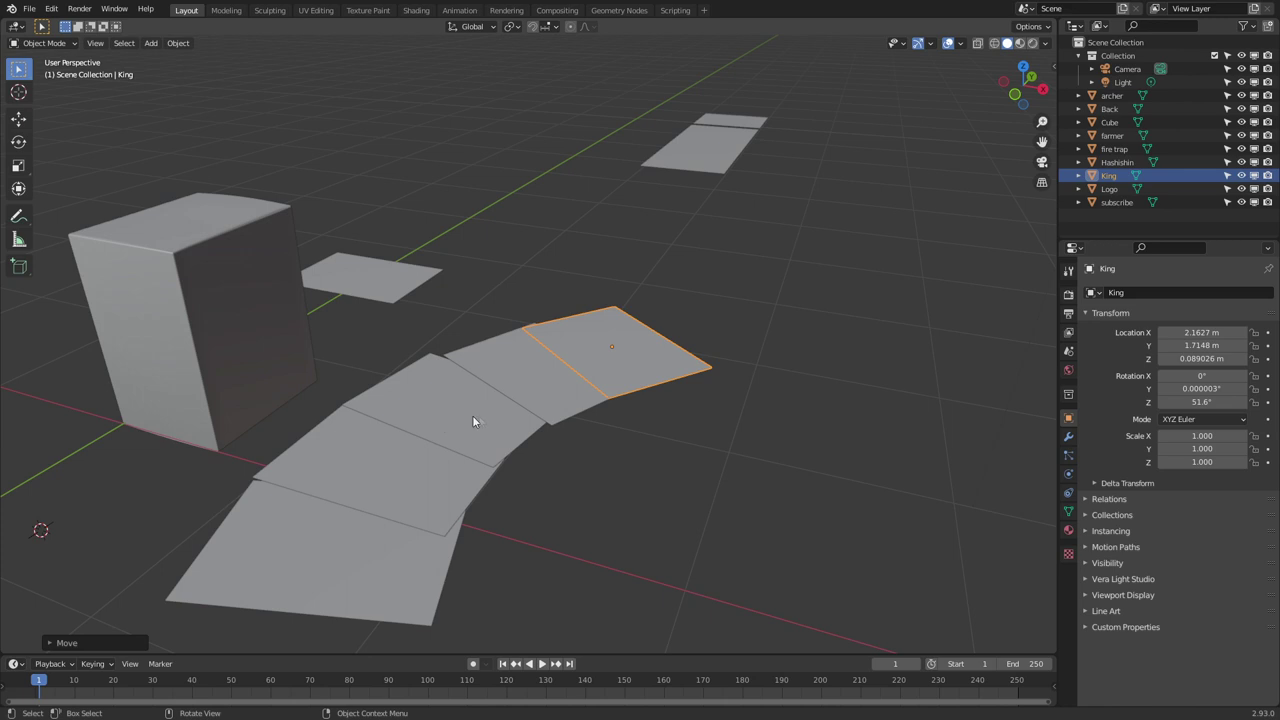
pyautogui.scroll(-2, 473, 421)
pyautogui.keyDown('shift'); pyautogui.moveTo(531, 394); pyautogui.dragTo(551, 377, button='middle'); pyautogui.keyUp('shift')
pyautogui.hotkey('shift', 's')
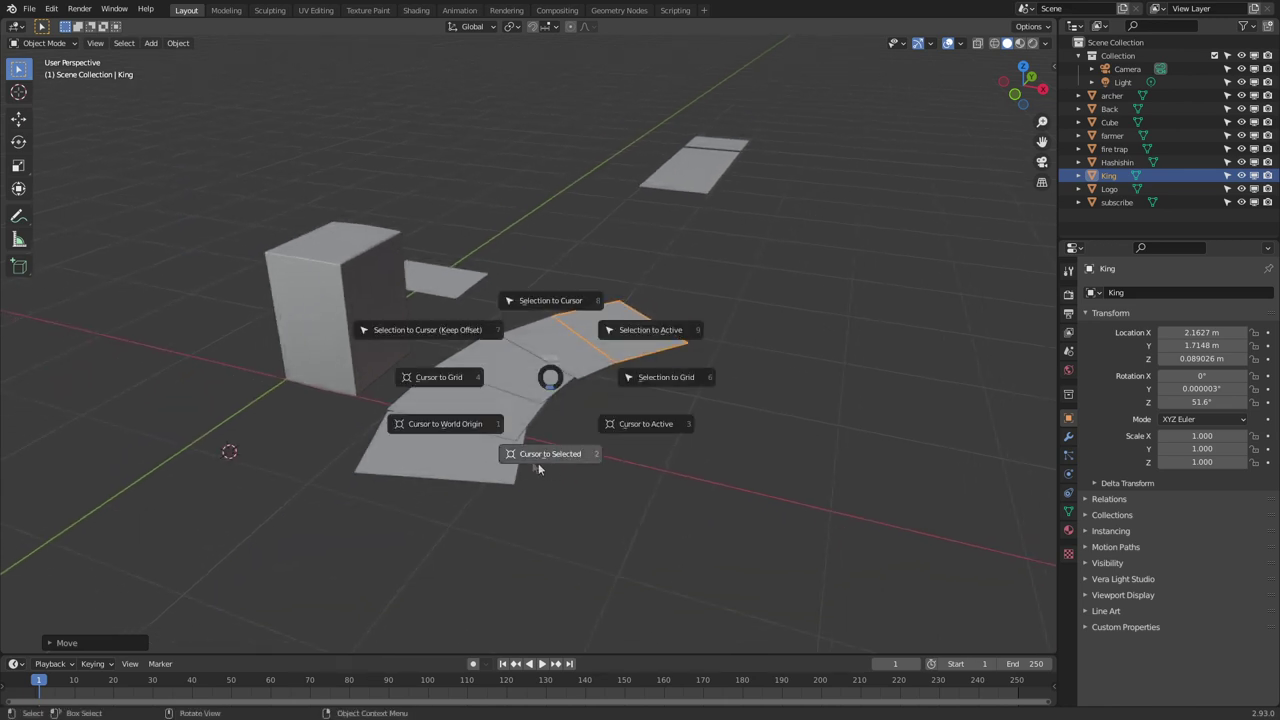
pyautogui.click(455, 424)
# Add a plane mesh at the world origin and scale it up into a large ground beneath the box and cards
pyautogui.hotkey('shift', 'a')
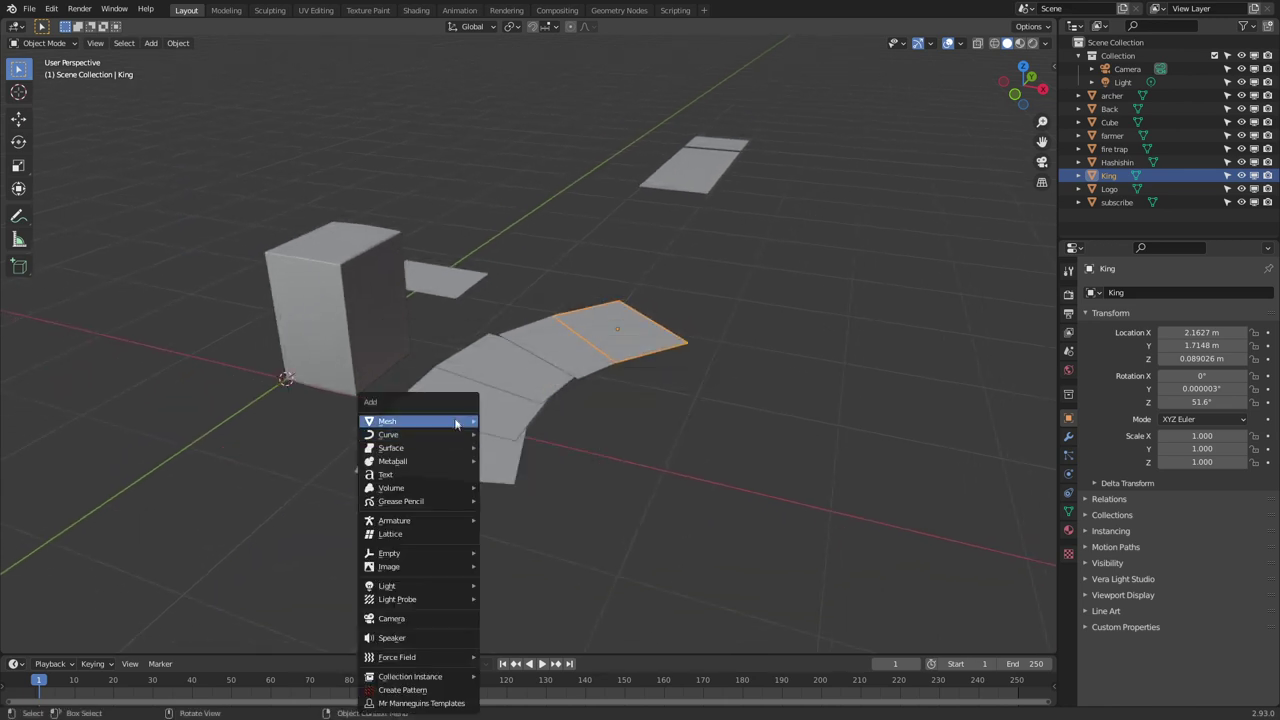
pyautogui.moveTo(455, 423)
pyautogui.click(538, 76)
pyautogui.press('s')
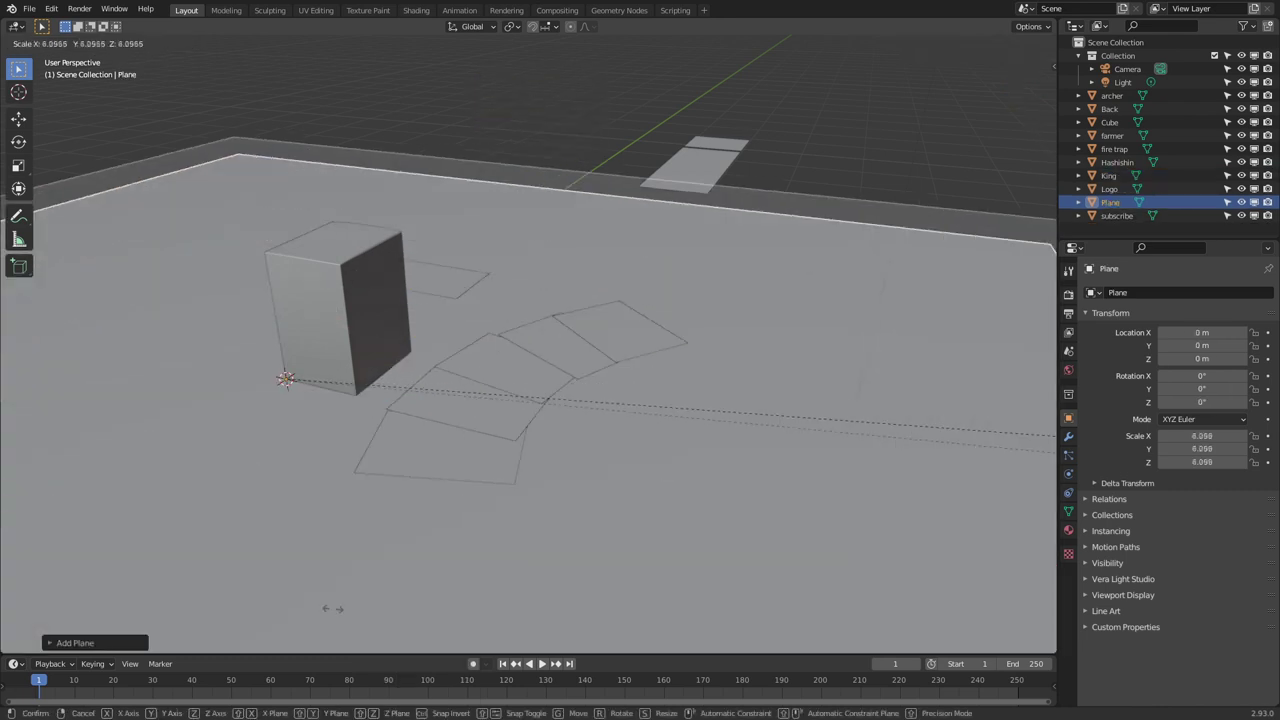
pyautogui.click(129, 317)
# Lower the five fanned cards together along Z to just above the ground plane, with the Hashishin card at about 0.010 m
pyautogui.moveTo(174, 319); pyautogui.dragTo(263, 351, button='middle')
pyautogui.click(263, 351)
pyautogui.keyDown('shift'); pyautogui.click(480, 324); pyautogui.keyUp('shift')
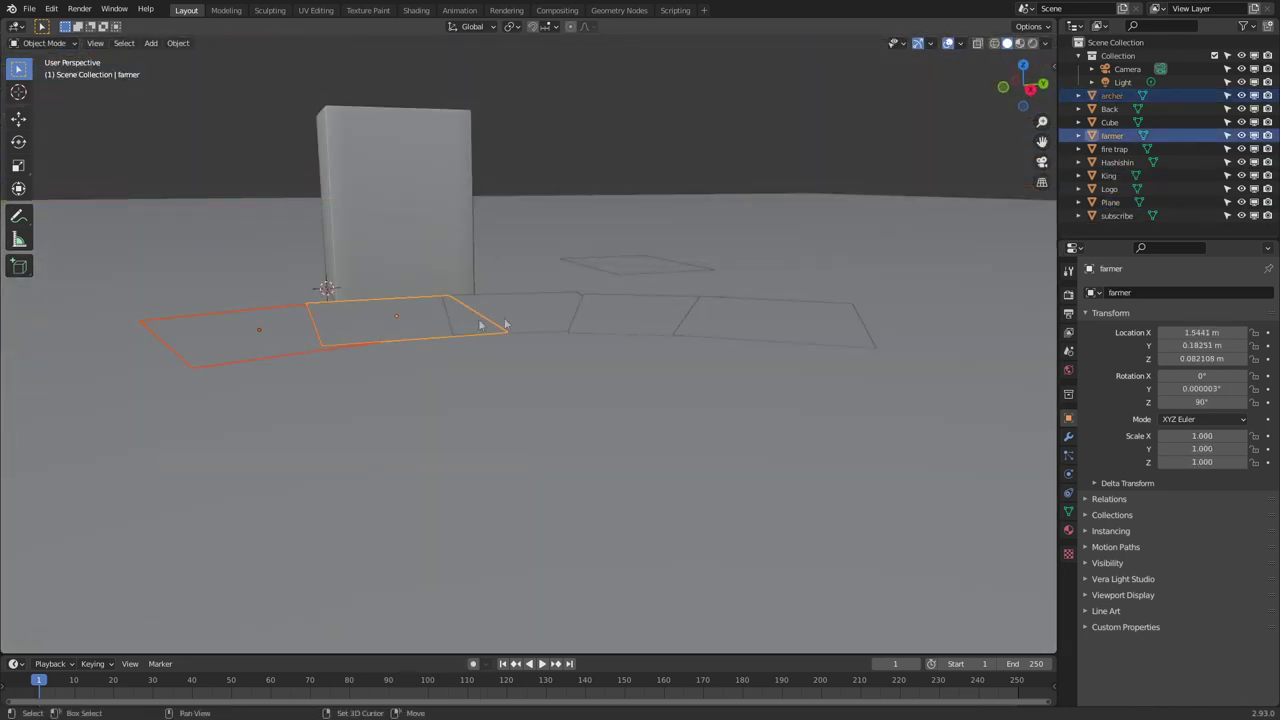
pyautogui.keyDown('shift'); pyautogui.click(540, 318); pyautogui.keyUp('shift')
pyautogui.keyDown('shift'); pyautogui.click(680, 326); pyautogui.keyUp('shift')
pyautogui.keyDown('shift'); pyautogui.click(585, 333); pyautogui.keyUp('shift')
pyautogui.moveTo(585, 333); pyautogui.dragTo(634, 332, button='middle')
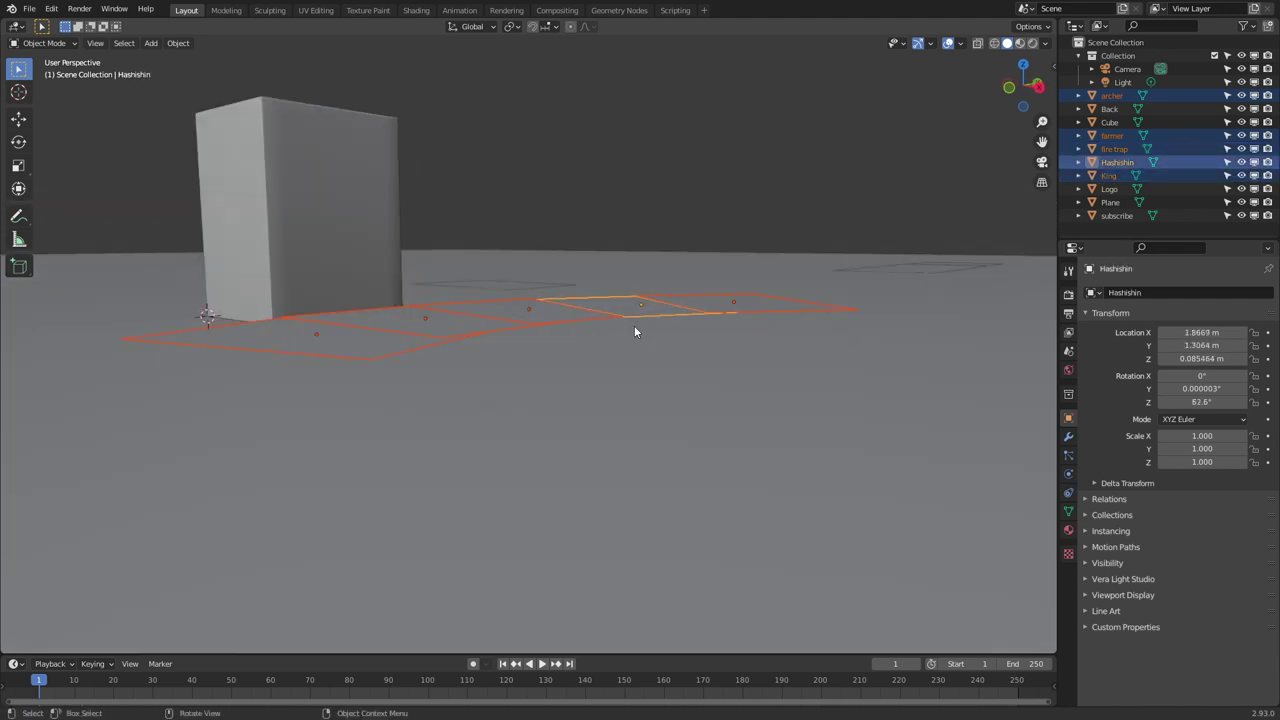
pyautogui.press('KP_3')
pyautogui.scroll(3, 634, 327)
pyautogui.keyDown('shift'); pyautogui.moveTo(161, 307); pyautogui.dragTo(526, 358, button='middle'); pyautogui.keyUp('shift')
pyautogui.scroll(2, 528, 358)
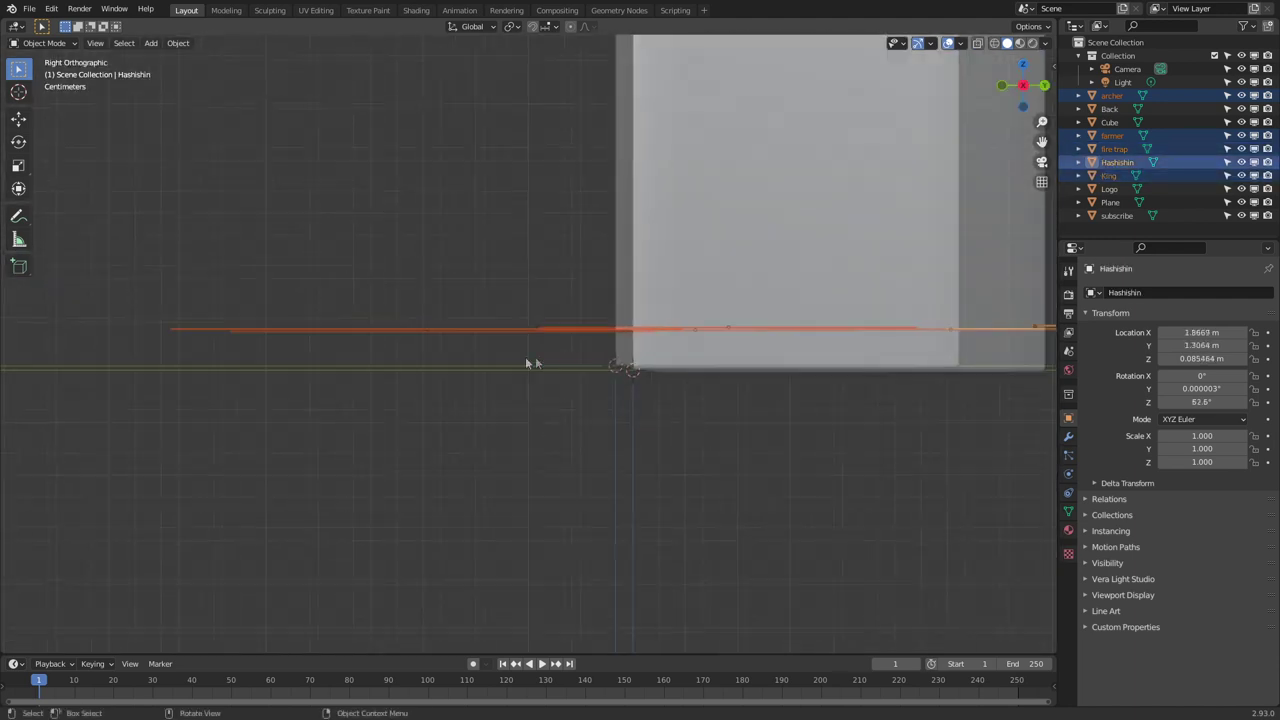
pyautogui.scroll(1, 527, 361)
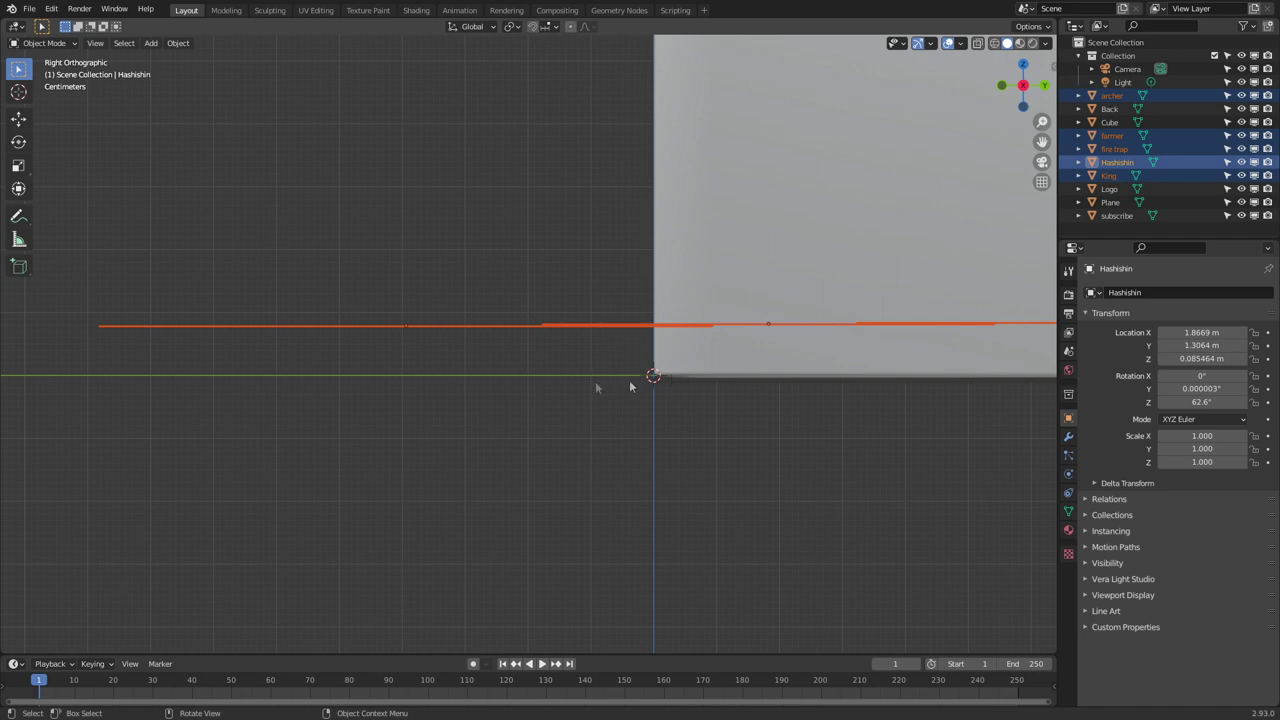
pyautogui.press('g')
pyautogui.press('z')
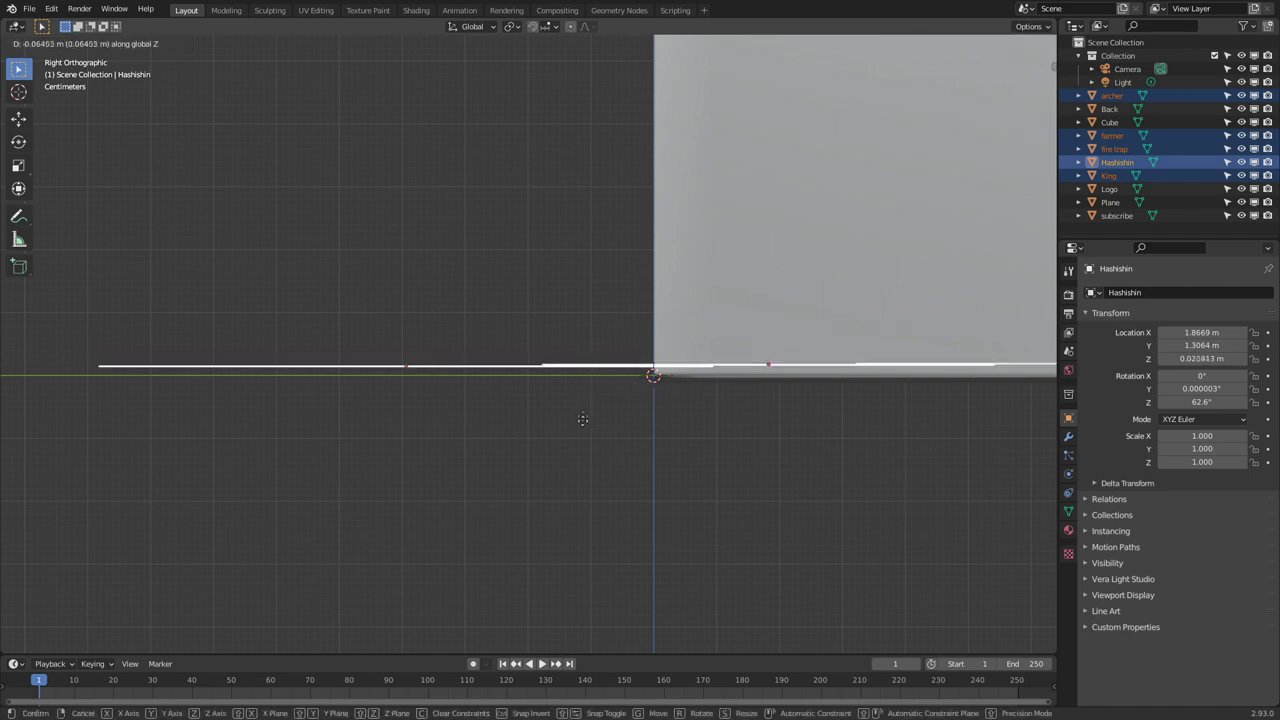
pyautogui.click(606, 390)
pyautogui.moveTo(606, 390); pyautogui.dragTo(574, 457, button='middle')
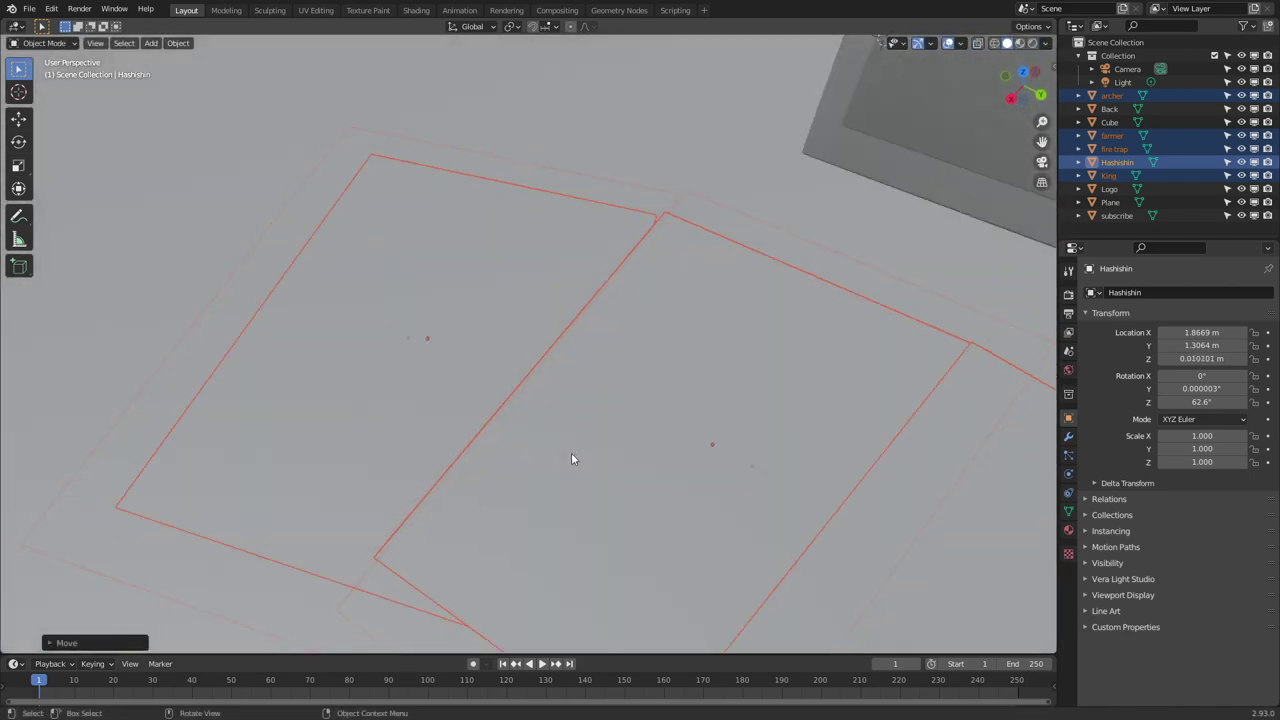
# Switch the viewport to Material Preview shading and check how the textured cards lie on the ground plane
pyautogui.click(1020, 43)
pyautogui.scroll(-3, 640, 337)
pyautogui.moveTo(500, 416); pyautogui.dragTo(578, 389, button='middle')
pyautogui.scroll(3, 560, 410)
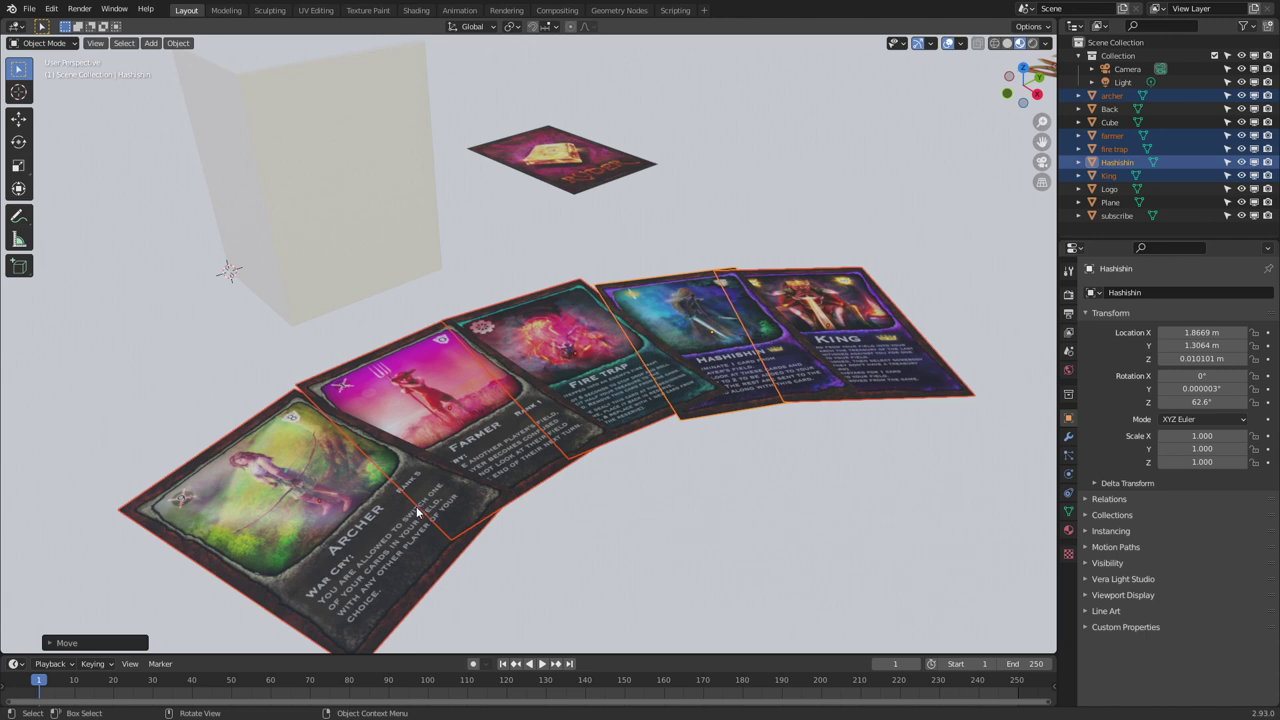
# In the Shading workspace, set the Archer card material's blend mode and shadow mode to Alpha Hashed
pyautogui.click(376, 529)
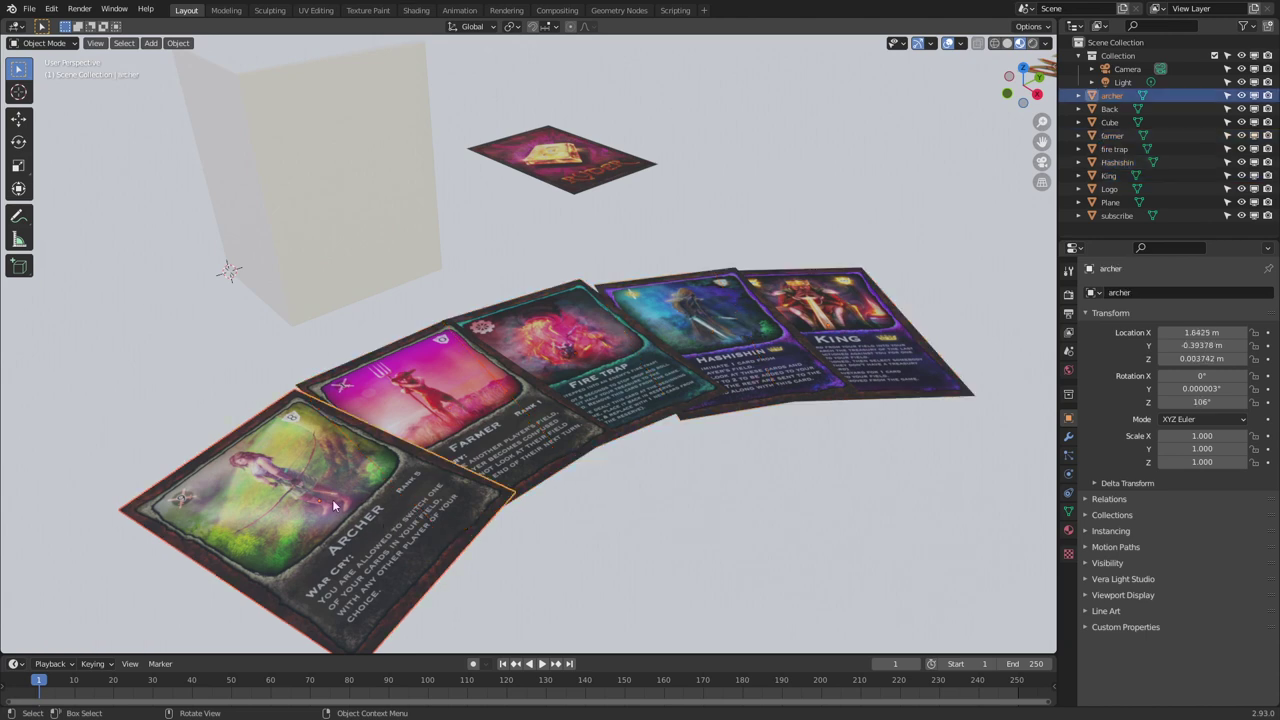
pyautogui.click(416, 10)
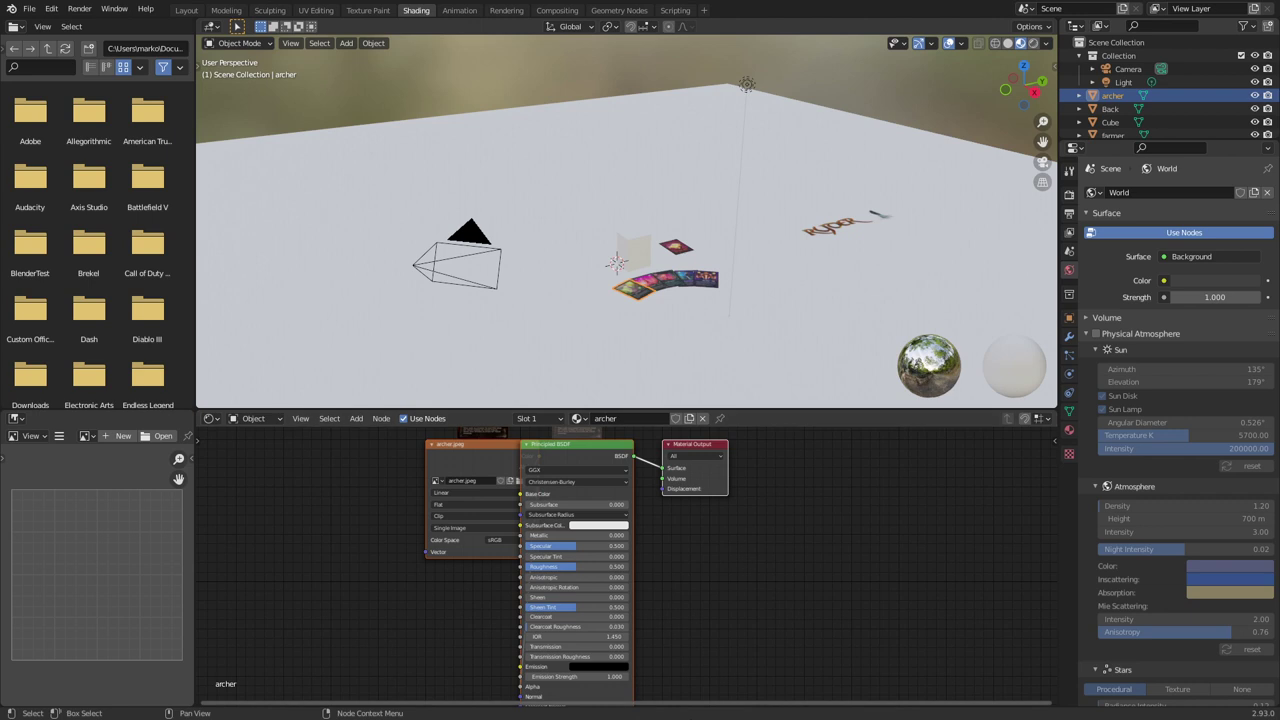
pyautogui.click(1069, 430)
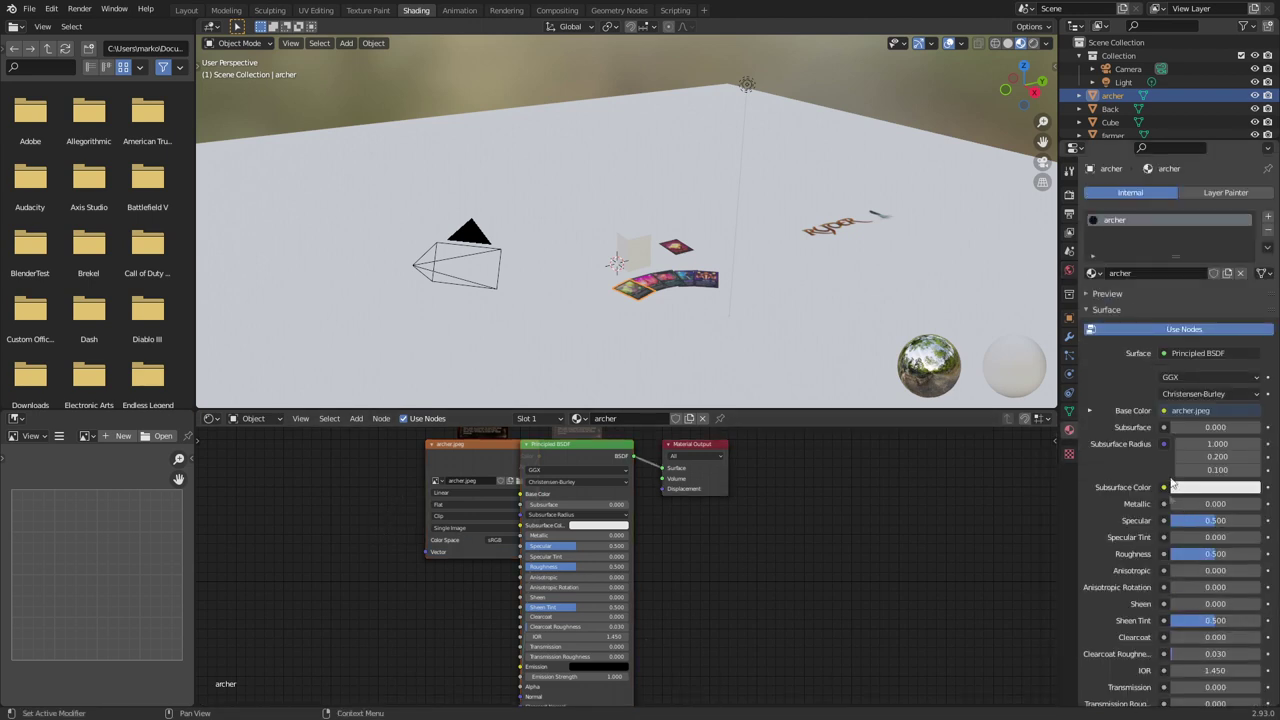
pyautogui.scroll(-5, 1166, 601)
pyautogui.scroll(-2, 1166, 601)
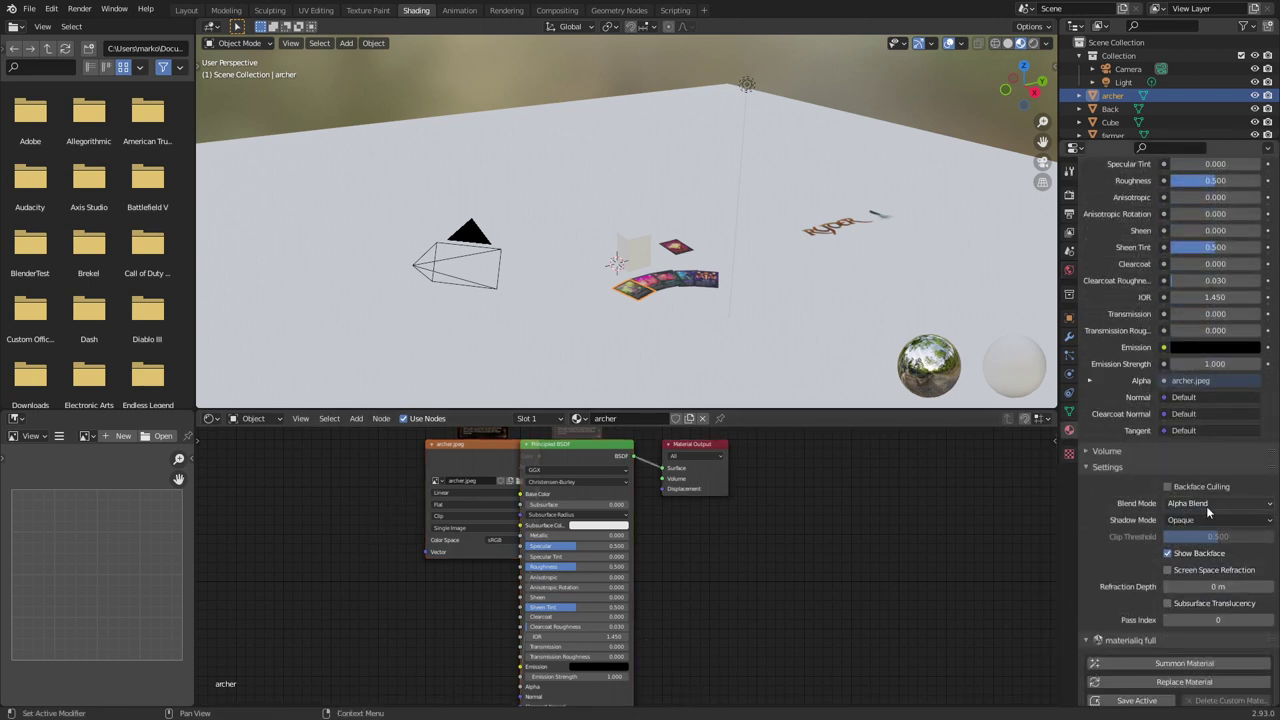
pyautogui.click(1208, 503)
pyautogui.click(1207, 528)
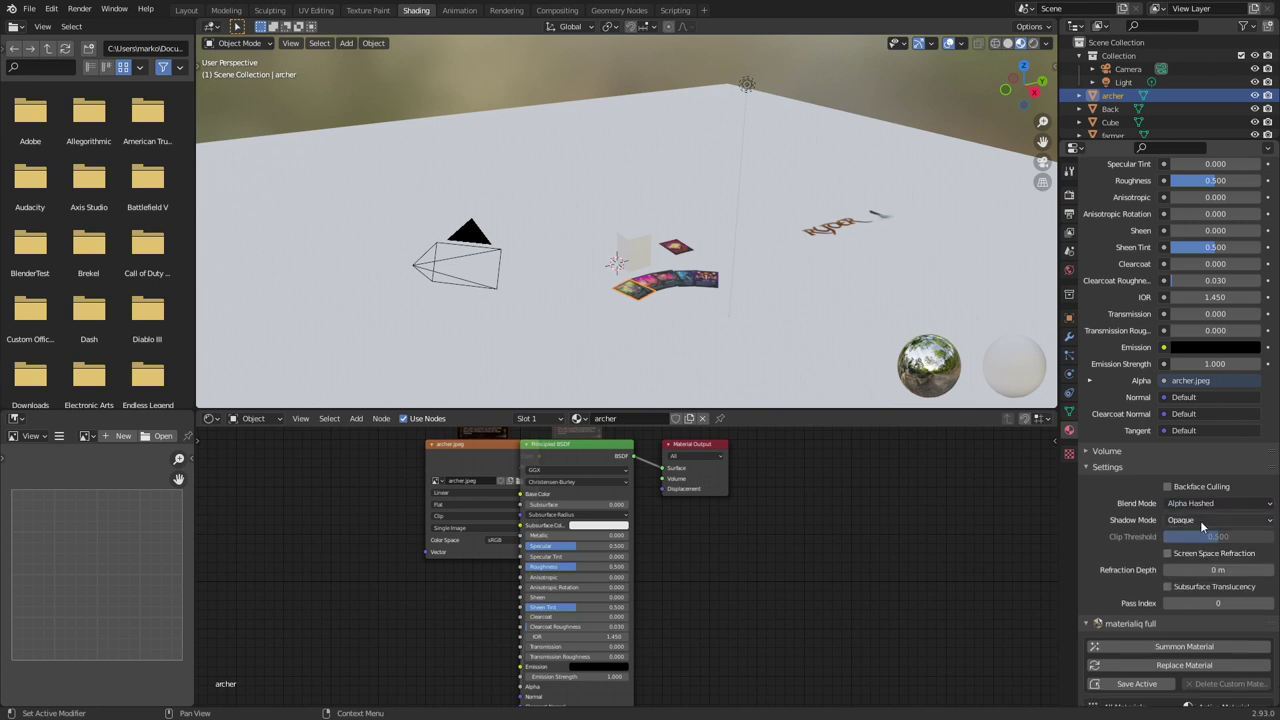
pyautogui.click(1200, 520)
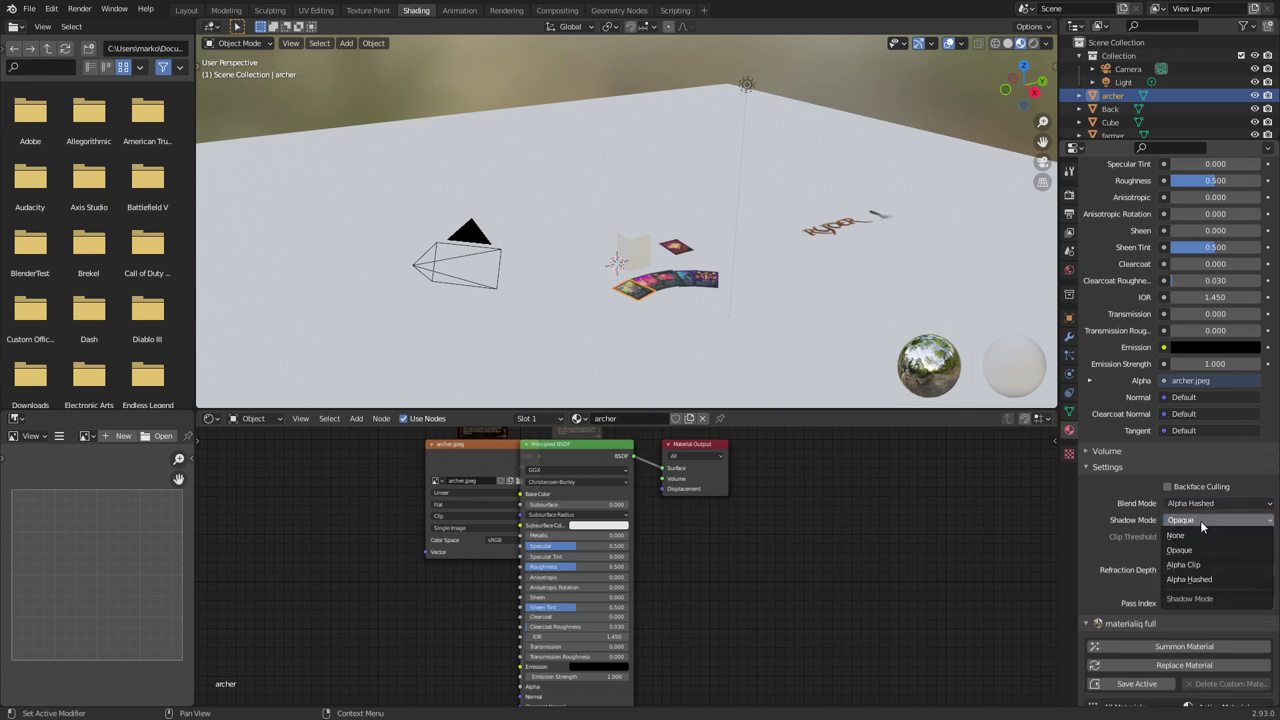
pyautogui.click(1195, 579)
# Set the Farmer card material's blend mode and shadow mode to Alpha Hashed
pyautogui.scroll(6, 587, 344)
pyautogui.moveTo(711, 320); pyautogui.dragTo(680, 199, button='middle')
pyautogui.scroll(4, 680, 199)
pyautogui.click(760, 240)
pyautogui.keyDown('shift'); pyautogui.moveTo(770, 245); pyautogui.dragTo(720, 260, button='middle'); pyautogui.keyUp('shift')
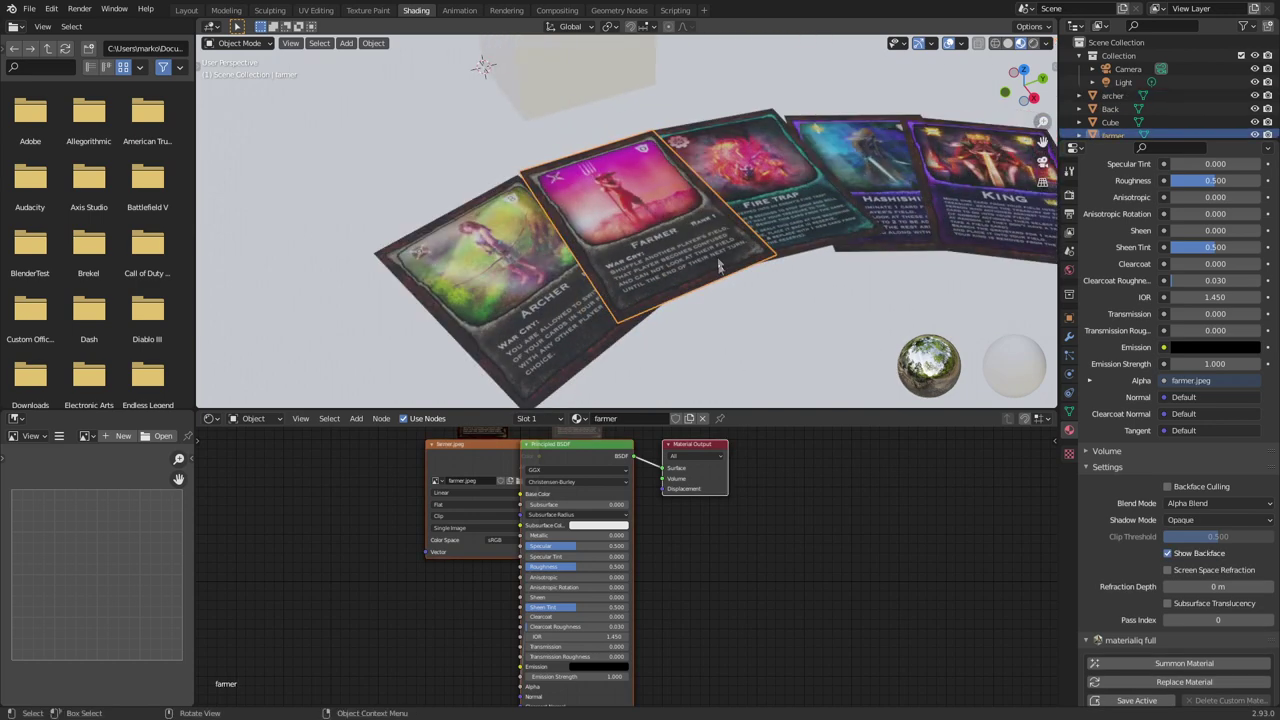
pyautogui.click(740, 240)
pyautogui.click(659, 253)
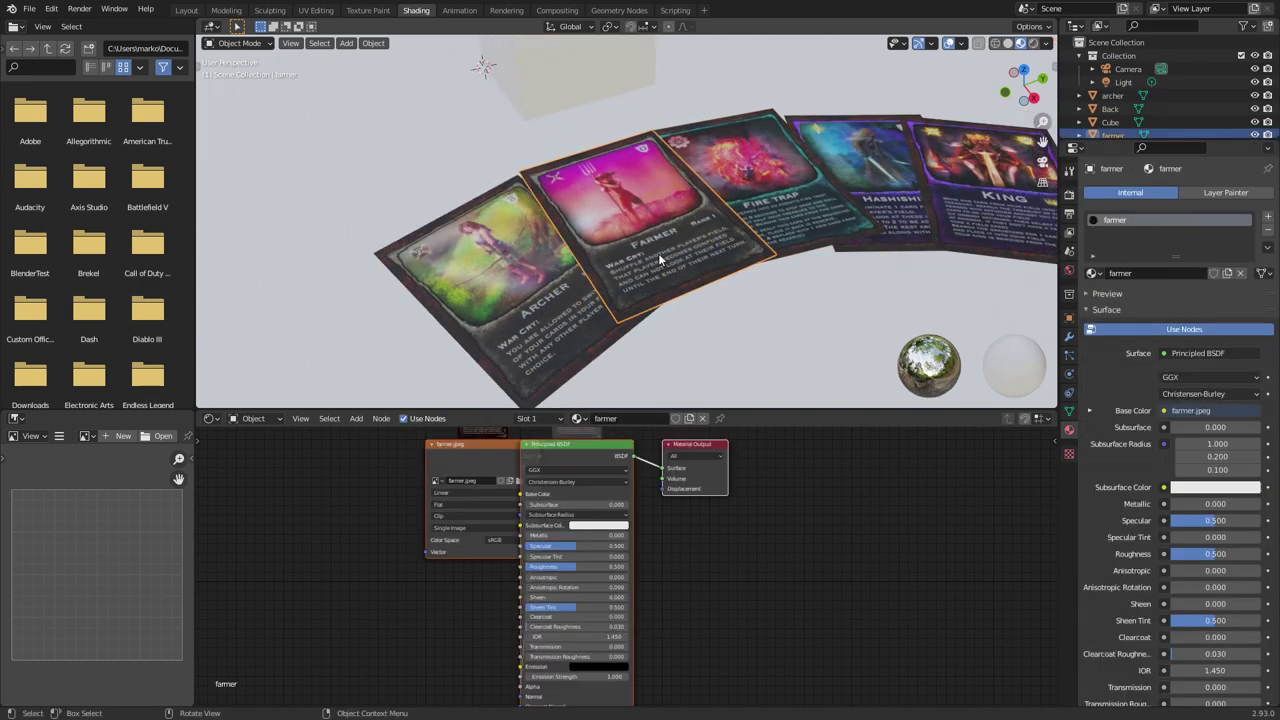
pyautogui.scroll(-15, 1133, 457)
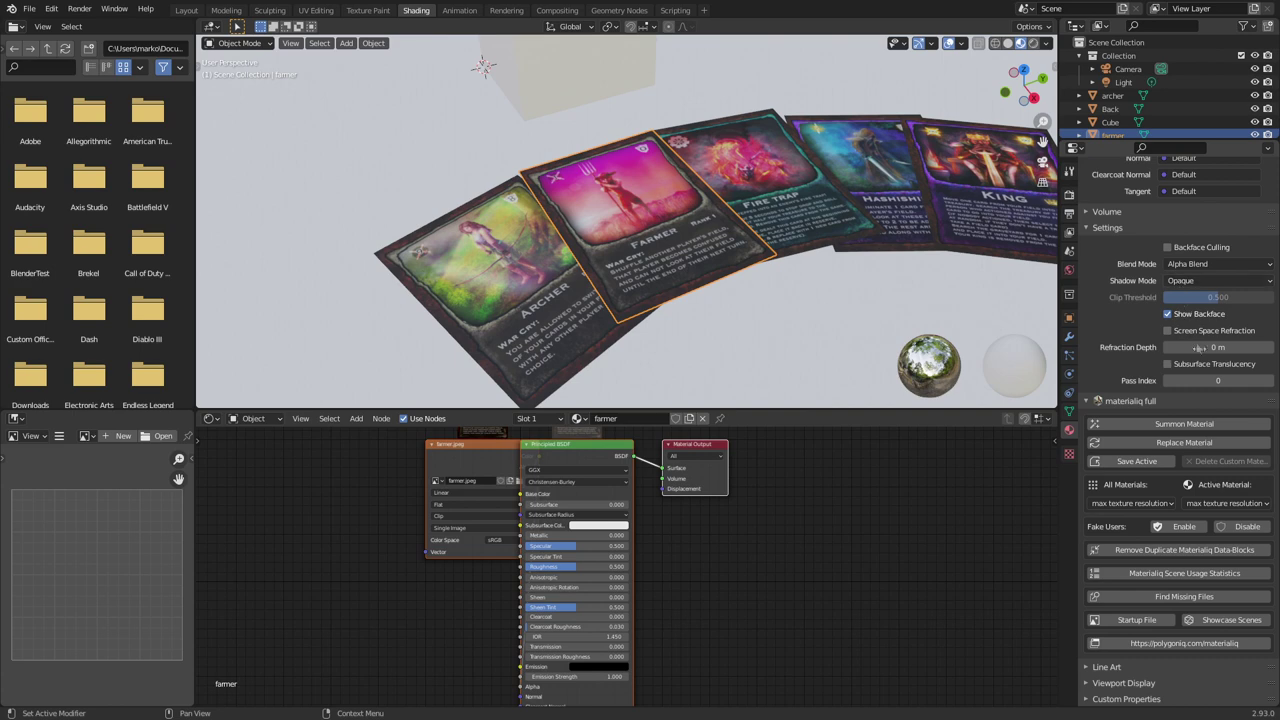
pyautogui.scroll(5, 1198, 347)
pyautogui.click(1232, 477)
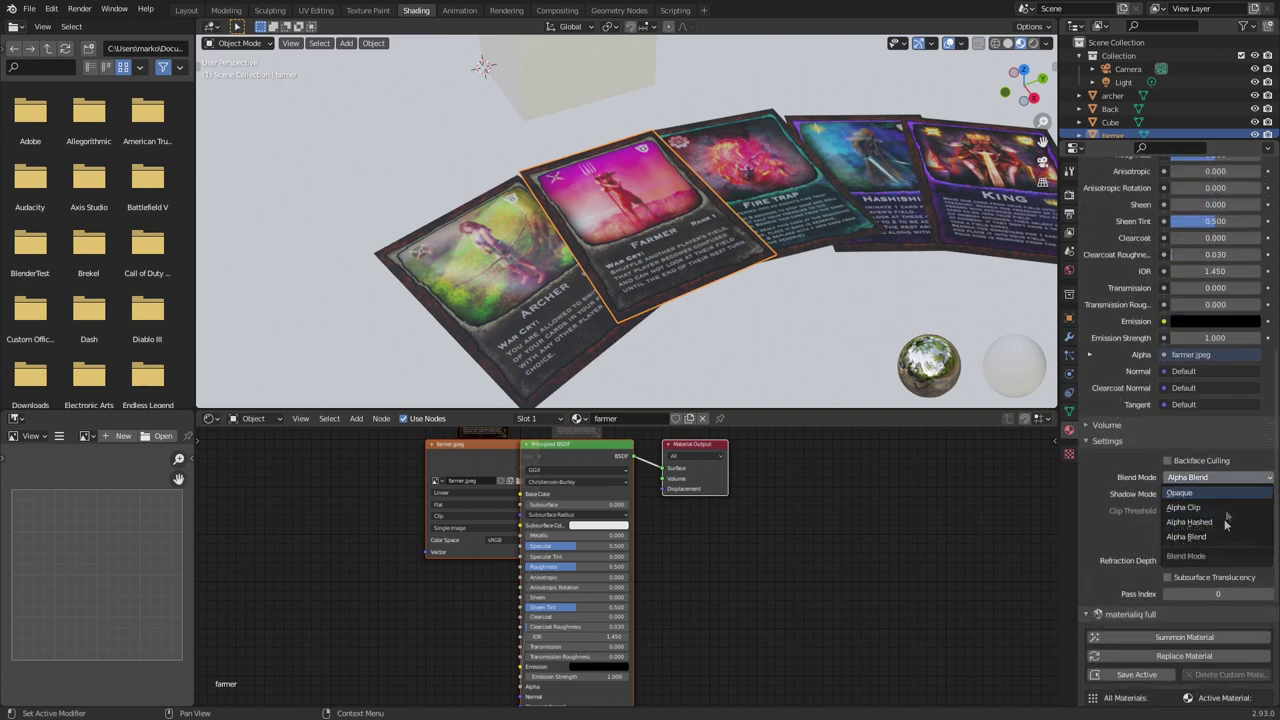
pyautogui.click(1226, 521)
pyautogui.click(1226, 494)
pyautogui.click(1227, 551)
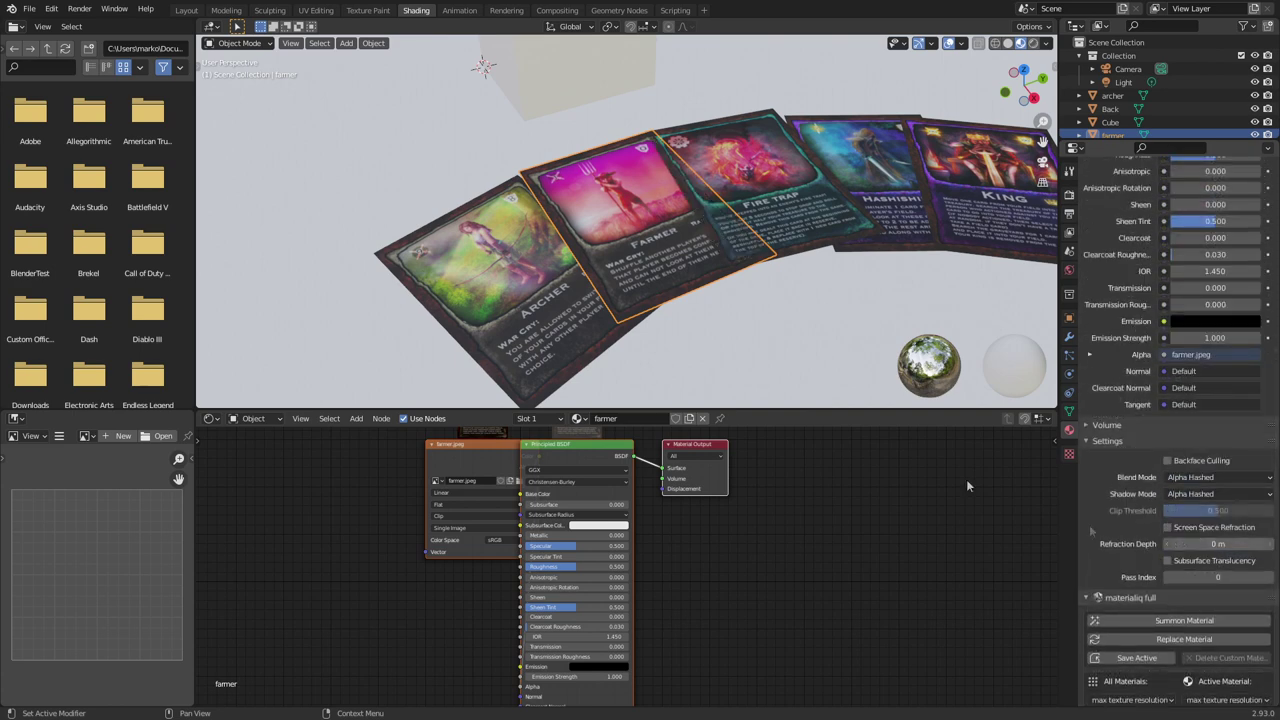
# Set the Fire Trap card material's blend mode and shadow mode to Alpha Hashed
pyautogui.click(763, 206)
pyautogui.click(1209, 480)
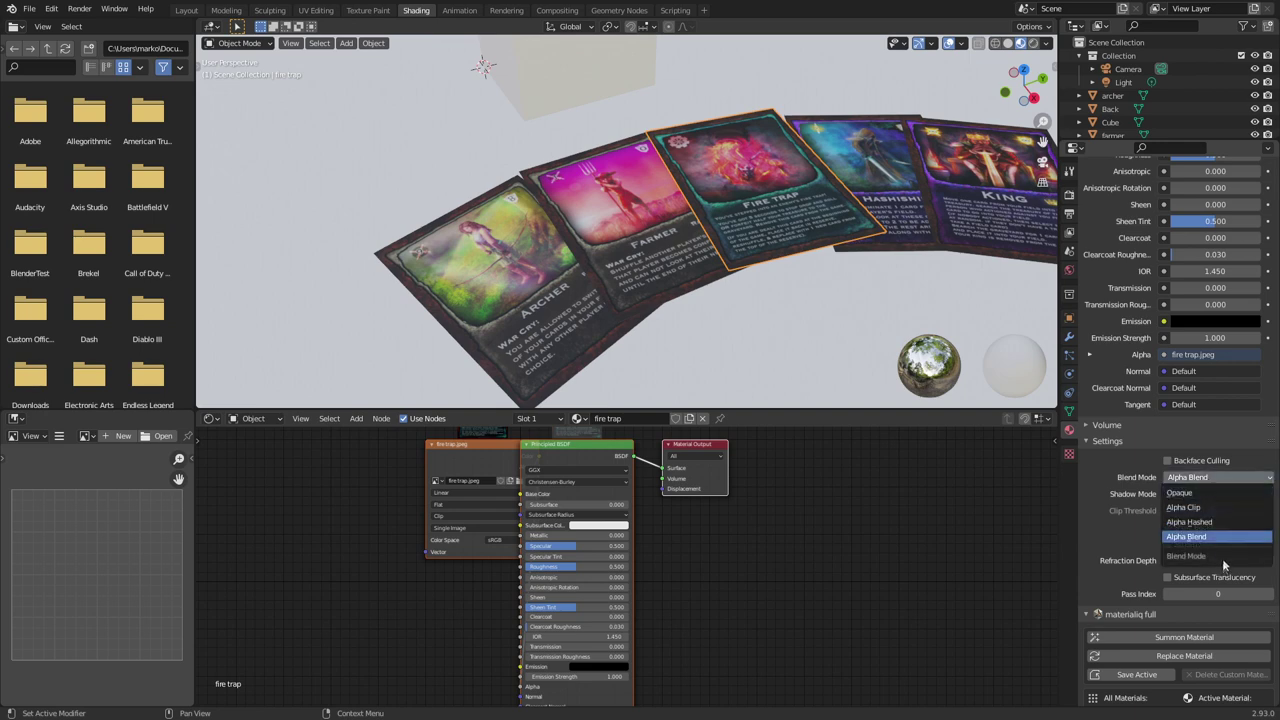
pyautogui.click(1222, 523)
pyautogui.click(1216, 494)
pyautogui.click(1227, 554)
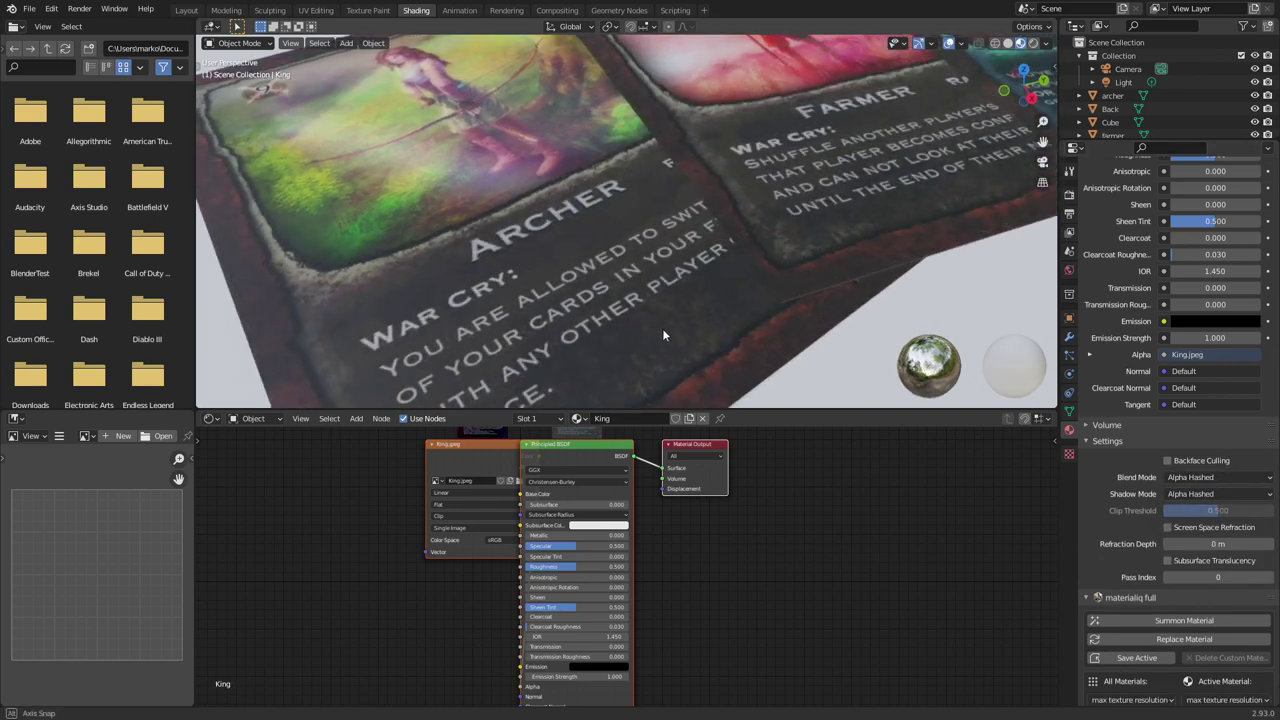
# Select the Archer card and move its archer.jpeg image node well away from the Principled BSDF node to make room
pyautogui.moveTo(662, 328); pyautogui.dragTo(666, 348, button='middle')
pyautogui.scroll(-1, 569, 359)
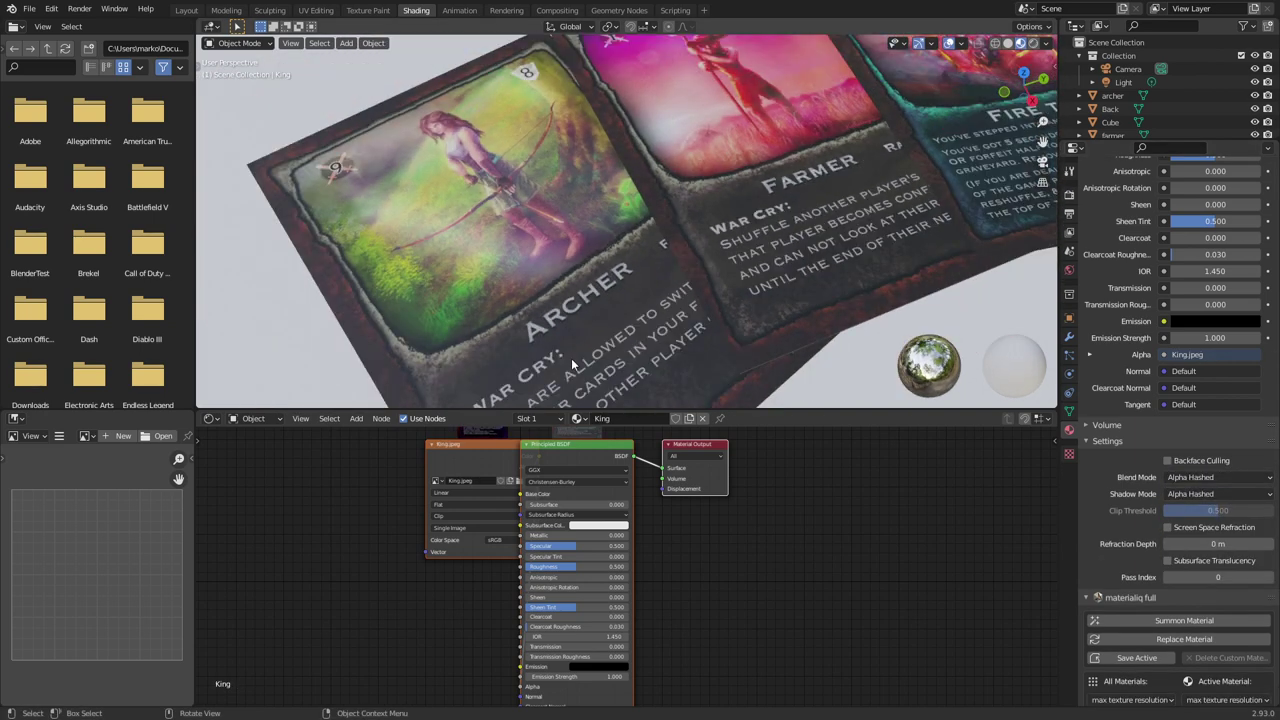
pyautogui.keyDown('shift'); pyautogui.moveTo(572, 364); pyautogui.dragTo(728, 312, button='middle'); pyautogui.keyUp('shift')
pyautogui.click(690, 321)
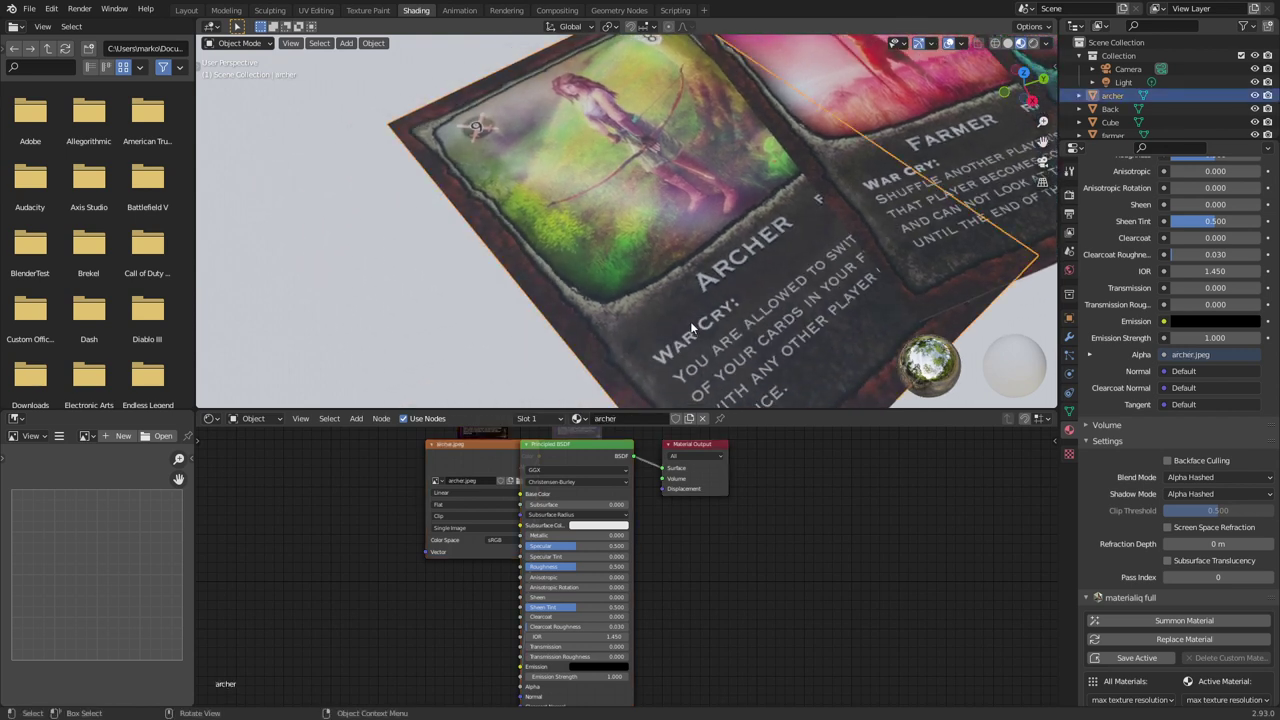
pyautogui.moveTo(467, 455); pyautogui.dragTo(197, 453)
pyautogui.moveTo(341, 464); pyautogui.dragTo(532, 448, button='middle')
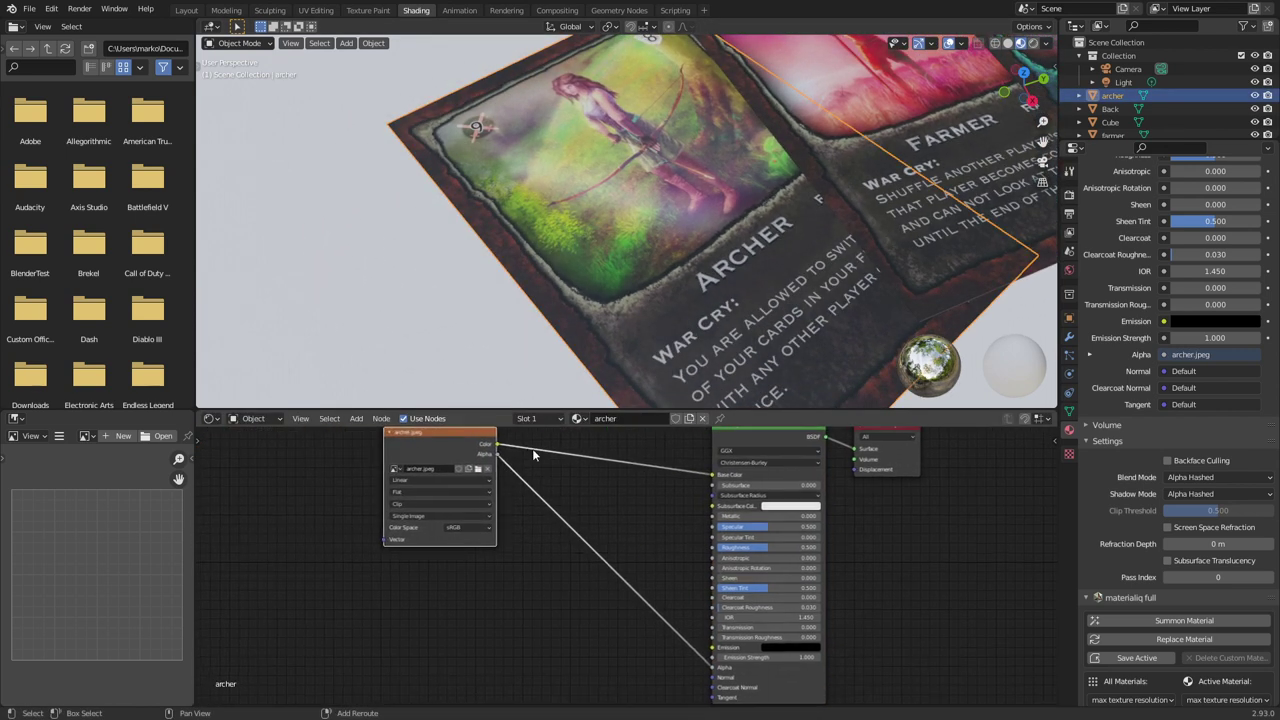
# Add a Noise Texture node below the archer.jpeg image node and set its scale to 400
pyautogui.moveTo(388, 541); pyautogui.dragTo(420, 522, button='middle')
pyautogui.hotkey('shift', 'a')
pyautogui.moveTo(397, 543)
pyautogui.press('space')
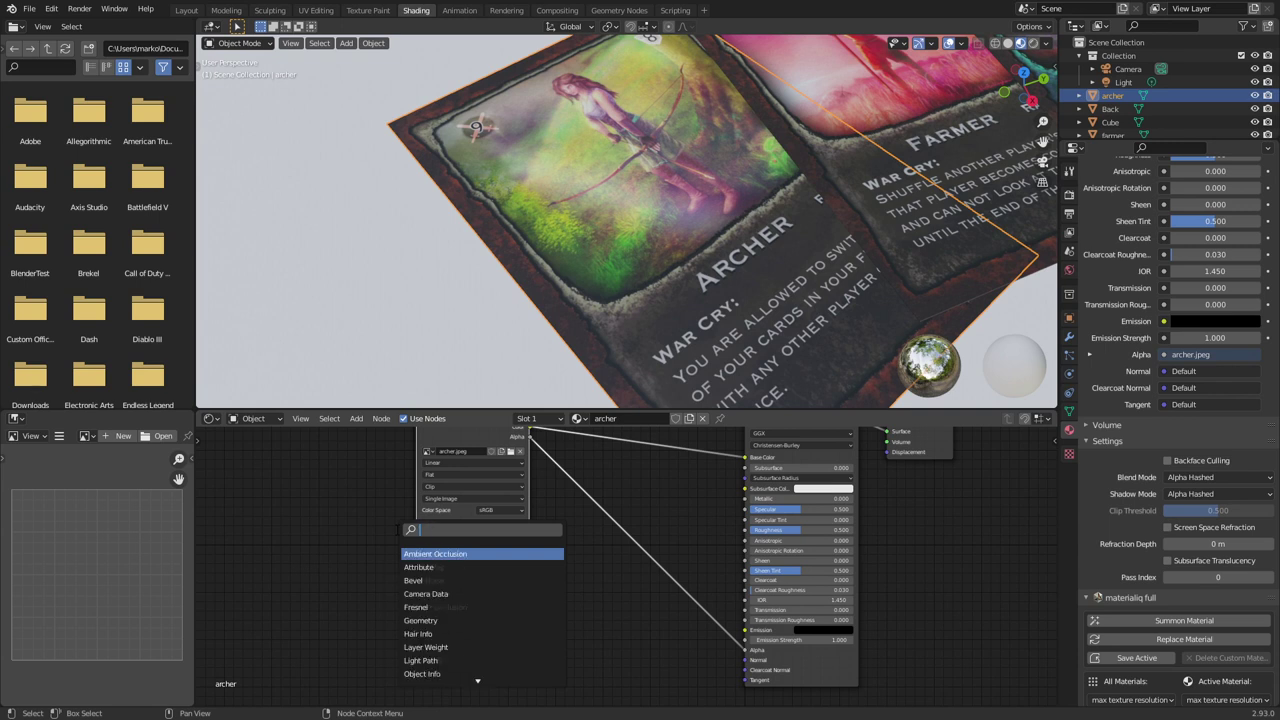
pyautogui.write('noise')
pyautogui.press('Down')
pyautogui.press('Return')
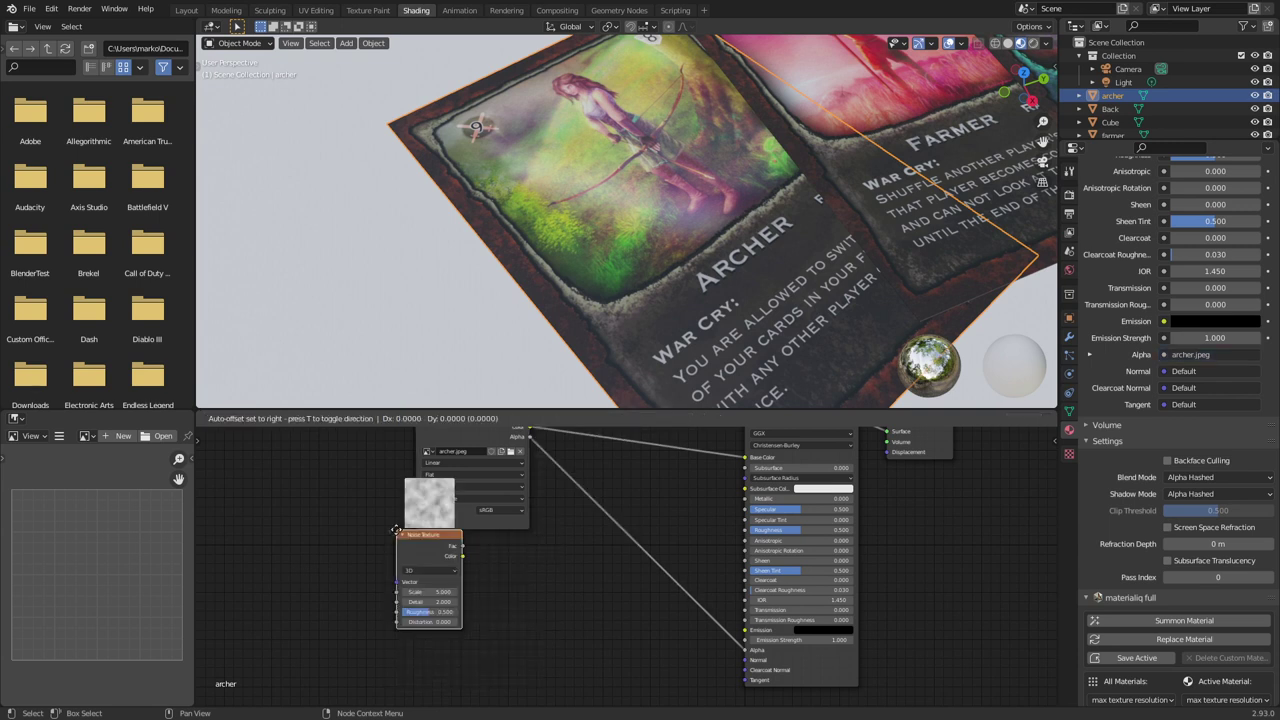
pyautogui.click(305, 607)
pyautogui.moveTo(349, 610); pyautogui.dragTo(348, 603)
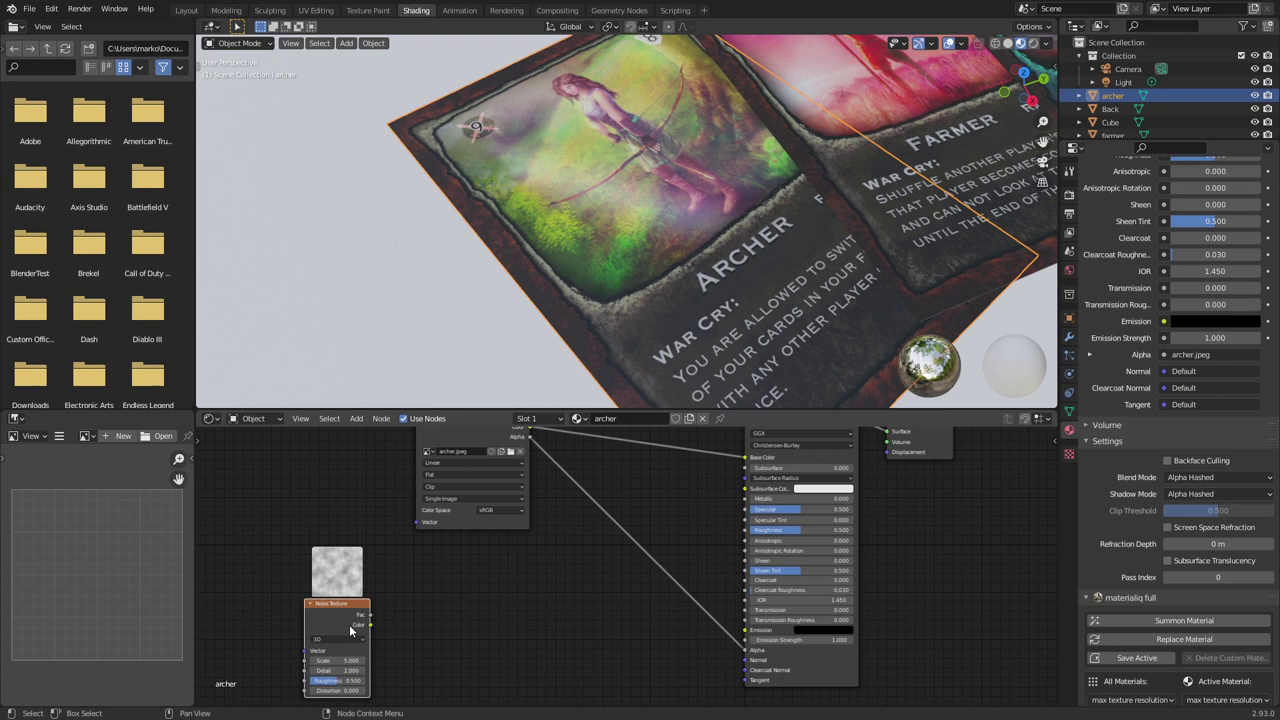
pyautogui.moveTo(349, 610); pyautogui.dragTo(352, 593)
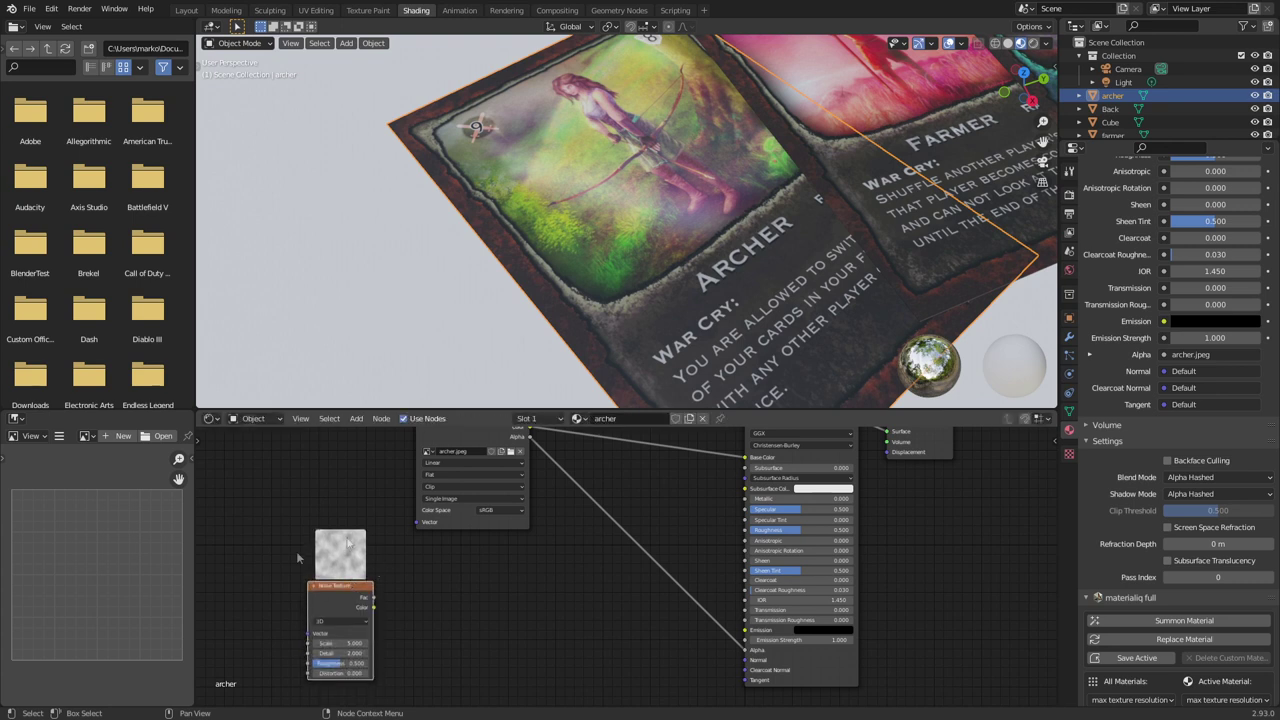
pyautogui.click(348, 643)
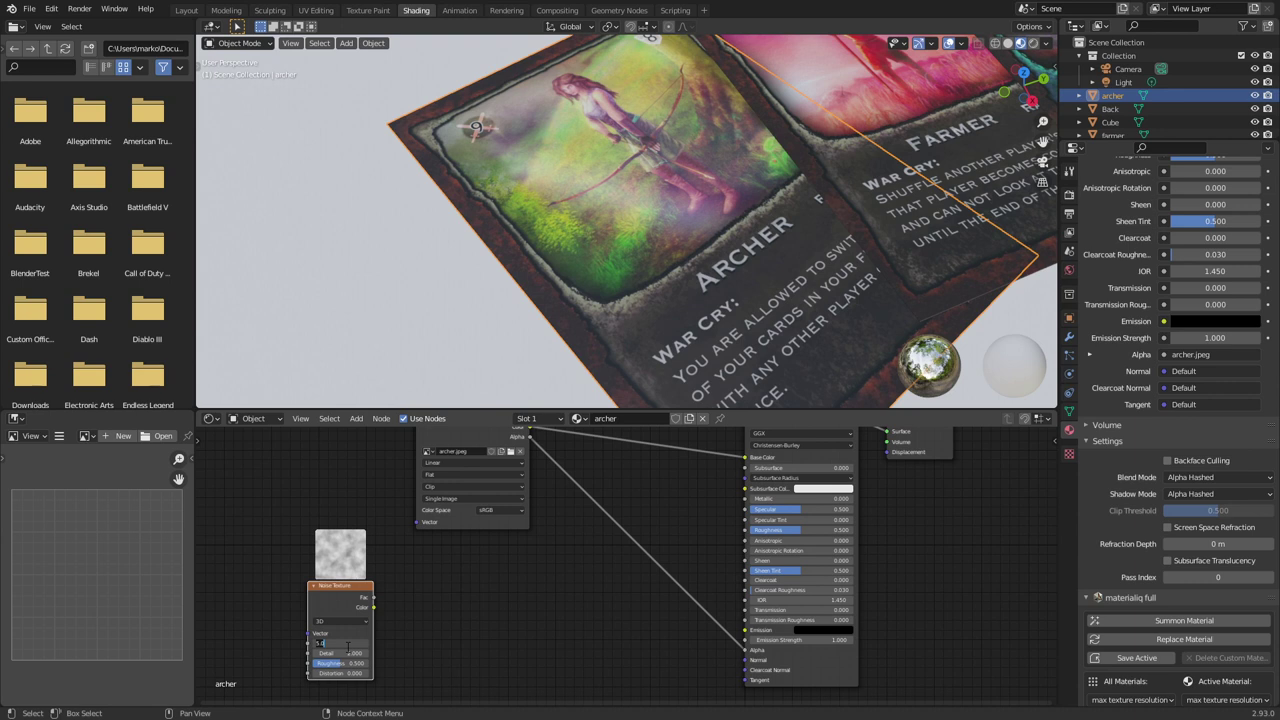
pyautogui.press('Return')
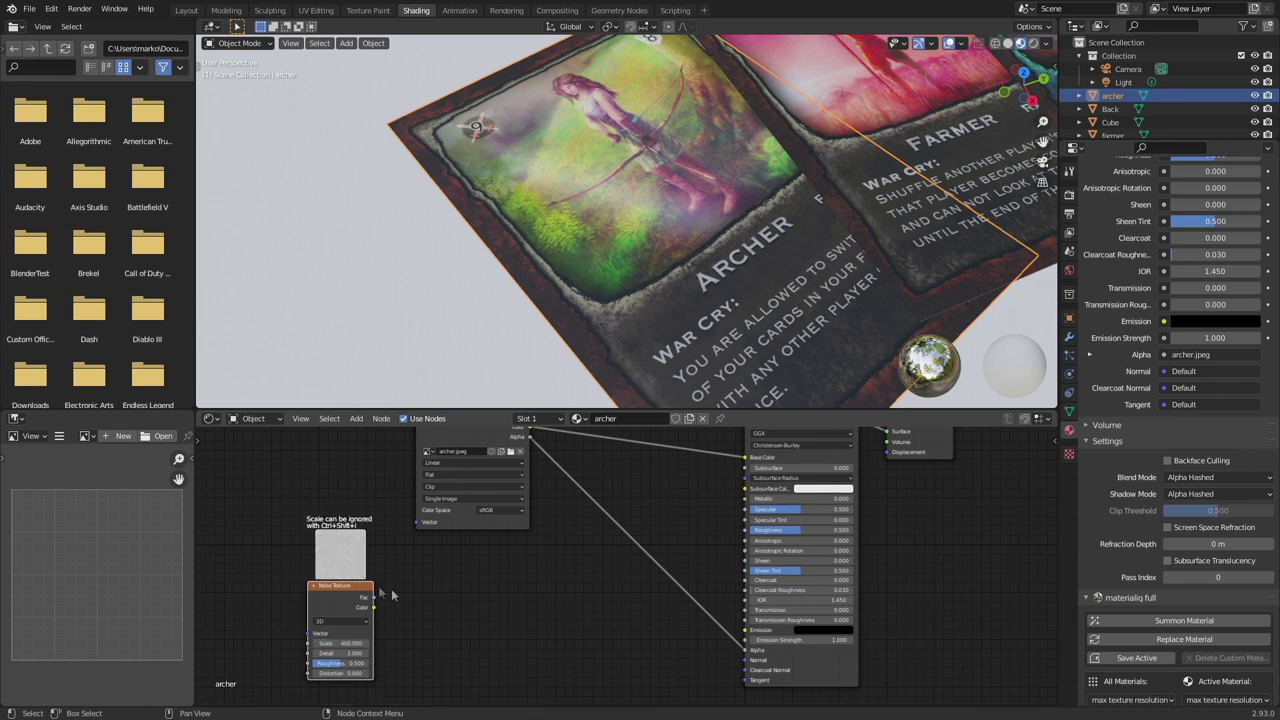
# Add a ColorRamp node beside the Noise Texture and connect the noise Color output to its Fac input
pyautogui.hotkey('shift', 'a')
pyautogui.click(468, 565)
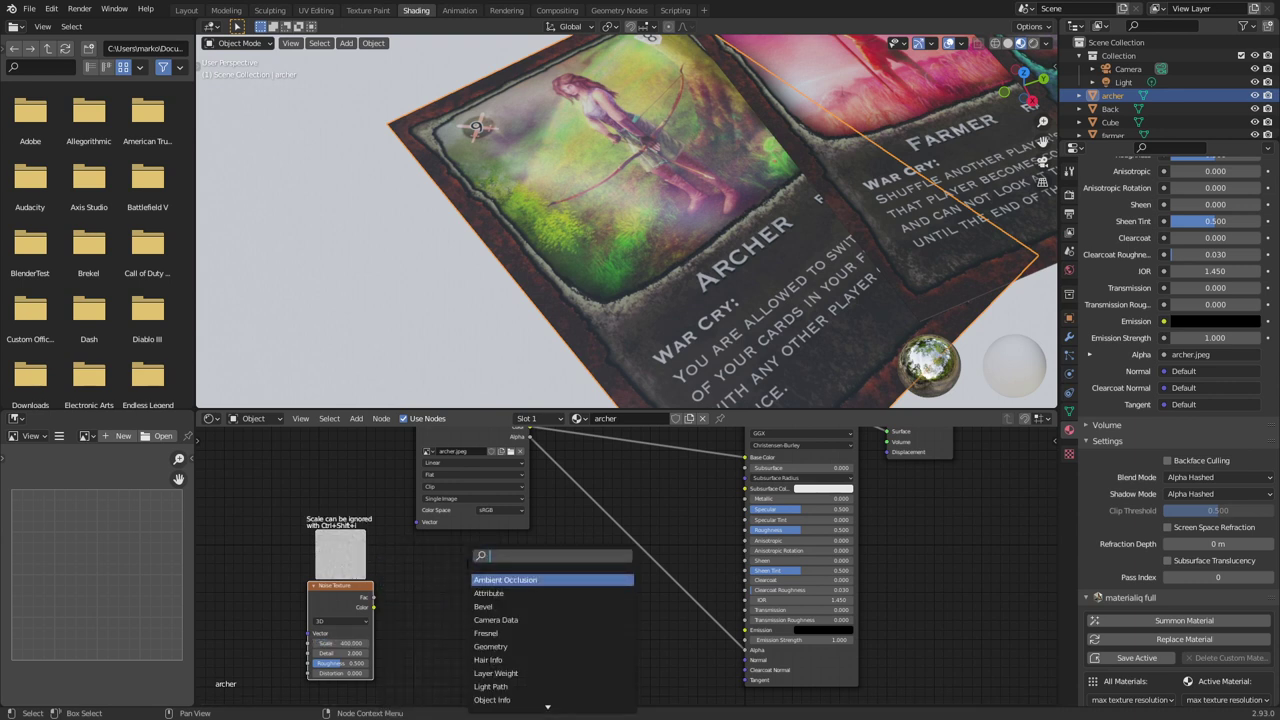
pyautogui.write('color ramp')
pyautogui.press('Return')
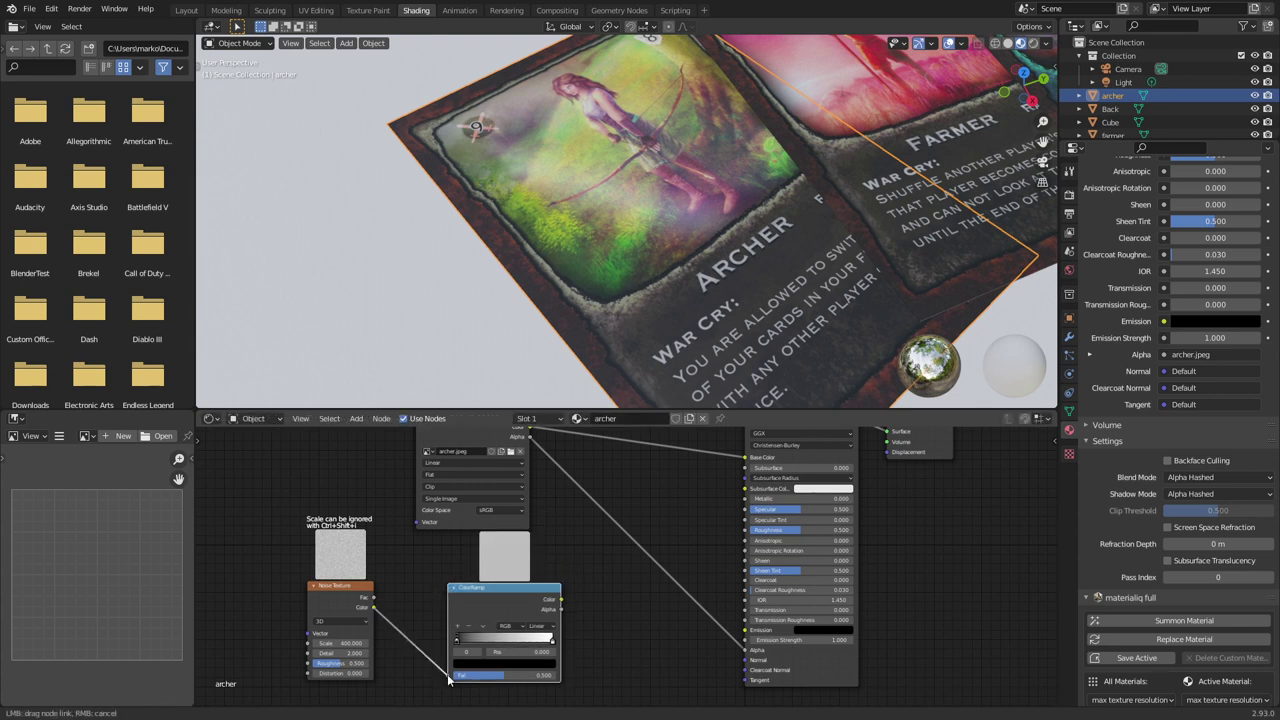
# Move the ColorRamp's black stop to about 0.459 to increase the noise contrast
pyautogui.scroll(3, 405, 600)
pyautogui.scroll(1, 570, 530)
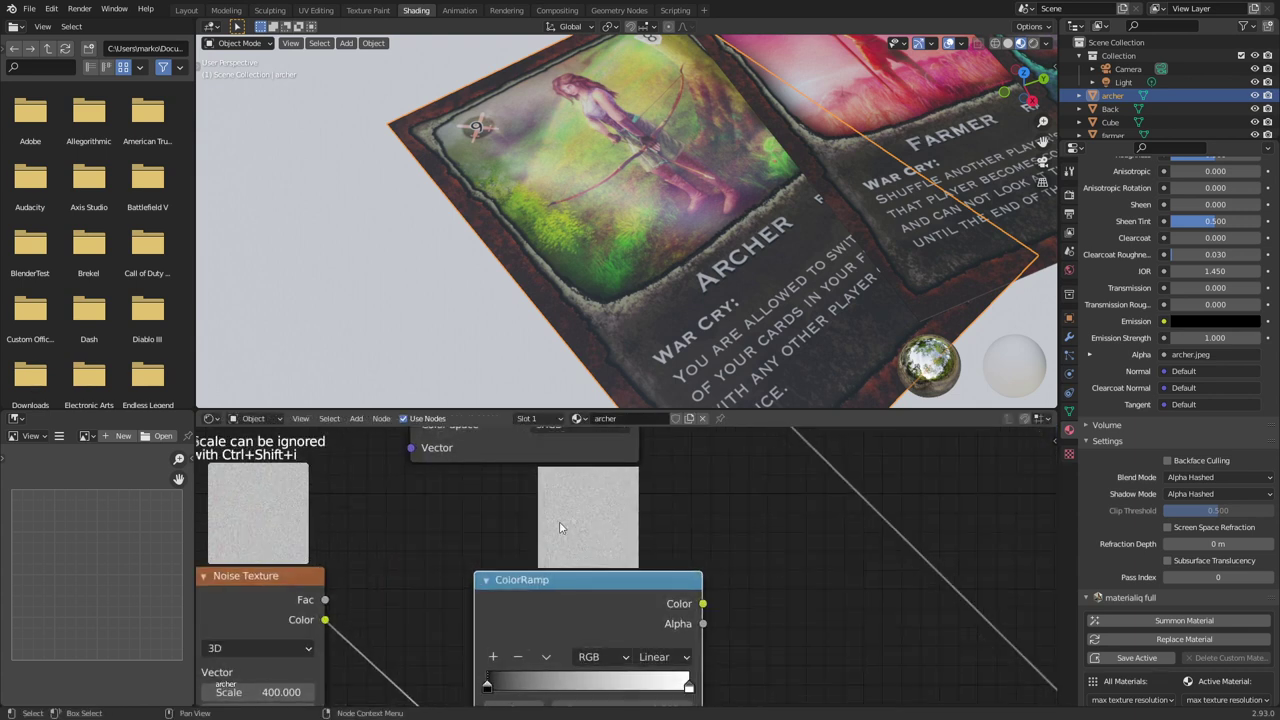
pyautogui.moveTo(488, 686); pyautogui.dragTo(580, 698)
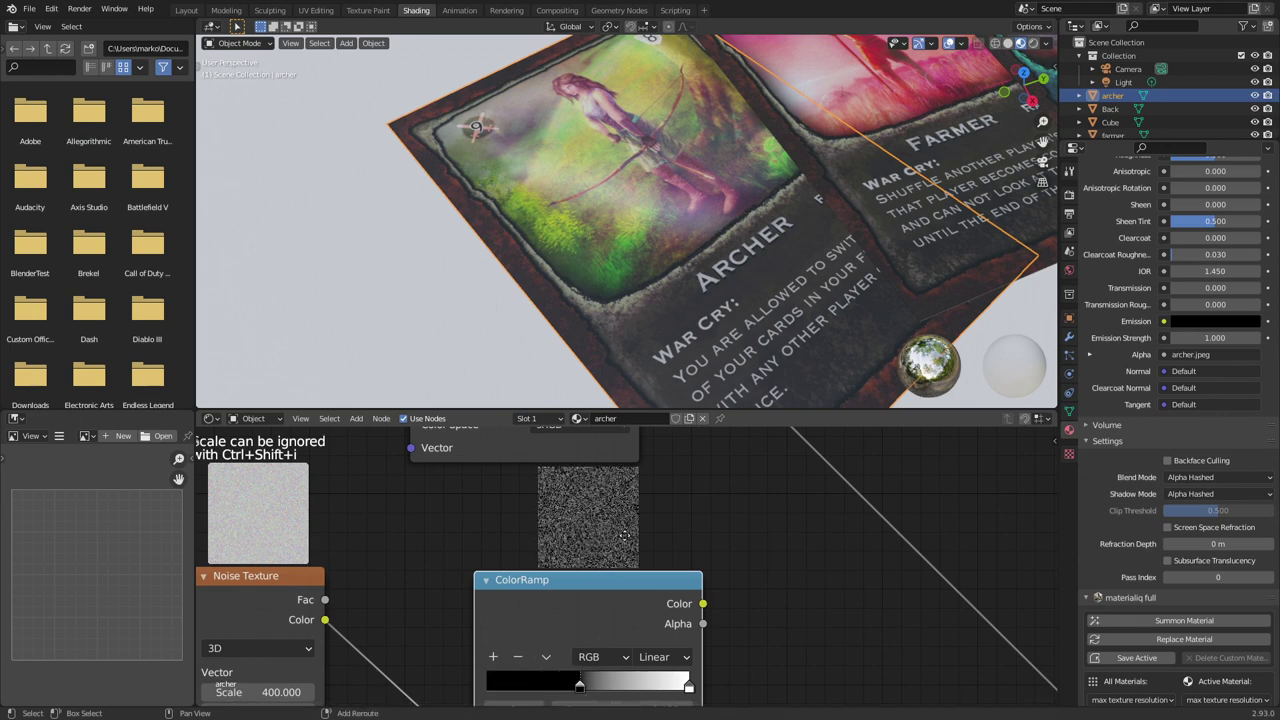
# Check the ColorRamp's noise preview up close and connect its Color output to the Principled BSDF's Specular input
pyautogui.scroll(2, 628, 532)
pyautogui.keyDown('shift'); pyautogui.moveTo(640, 520); pyautogui.dragTo(421, 578, button='middle'); pyautogui.keyUp('shift')
pyautogui.scroll(2, 632, 653)
pyautogui.scroll(-3, 588, 603)
pyautogui.scroll(-2, 459, 502)
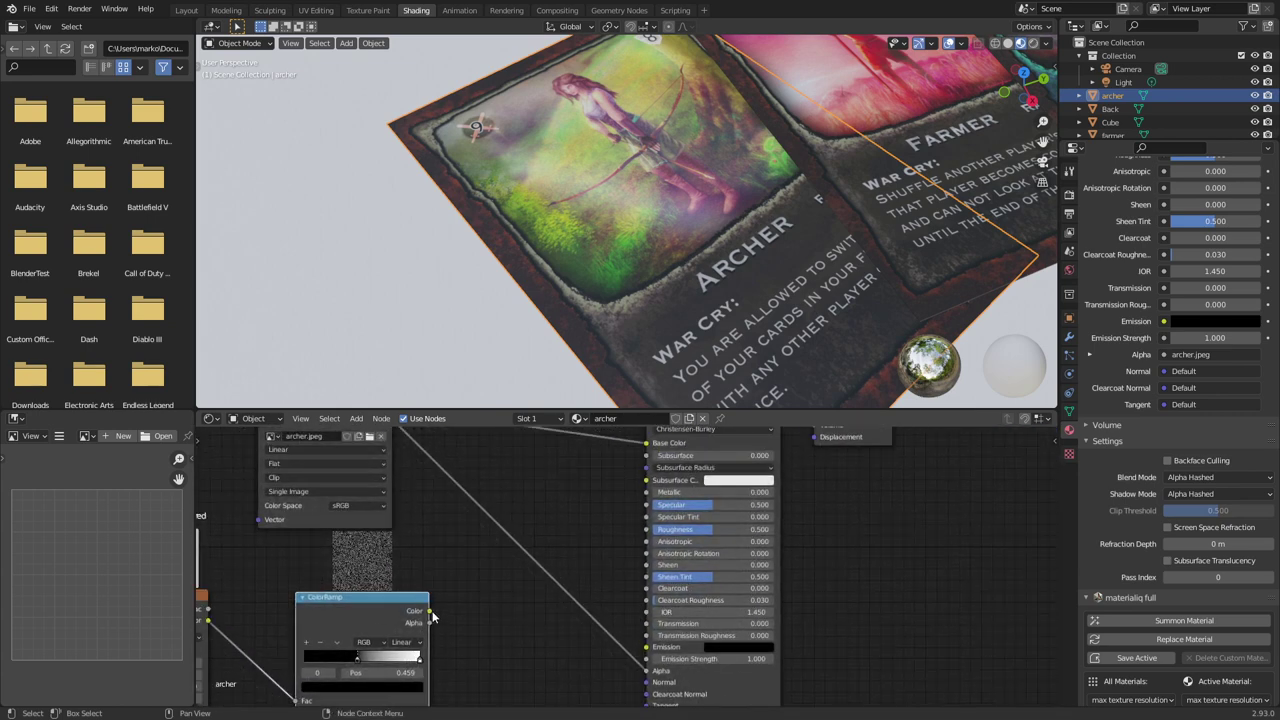
pyautogui.moveTo(429, 611); pyautogui.dragTo(646, 506)
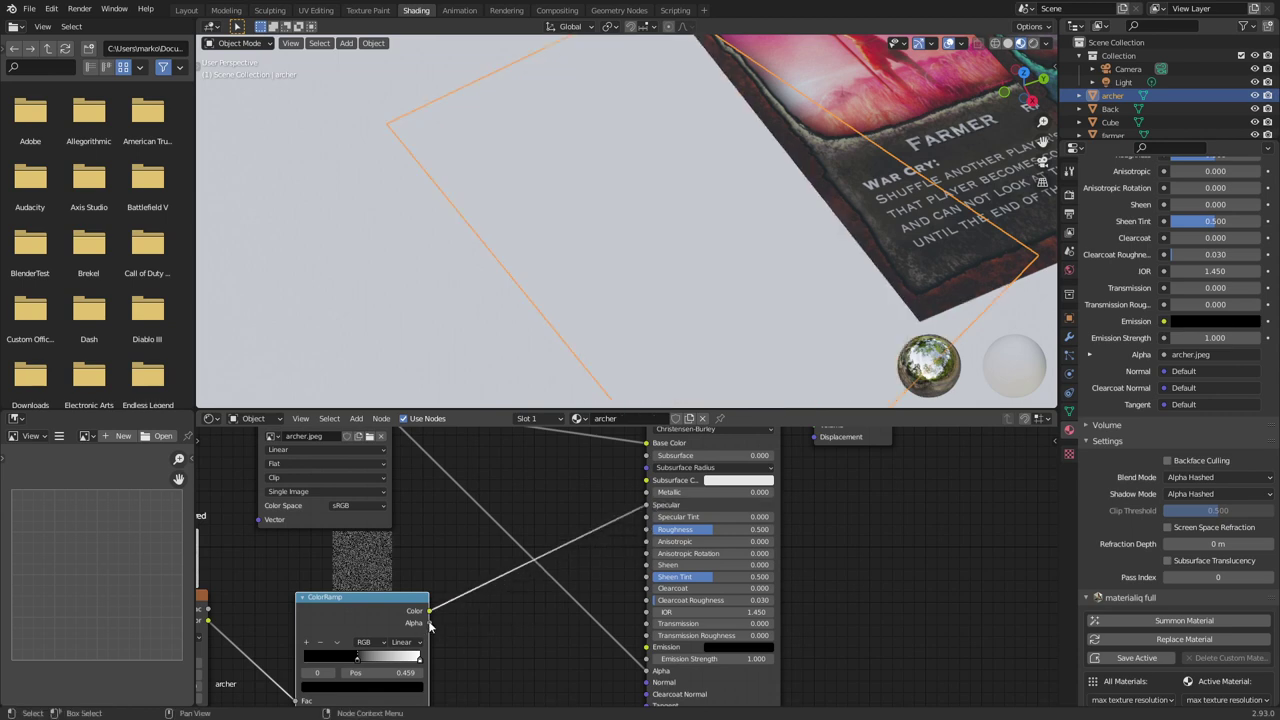
# Connect the ColorRamp's Alpha output to the Principled BSDF's Roughness input and insert an Invert node on that link
pyautogui.moveTo(429, 611); pyautogui.dragTo(646, 529)
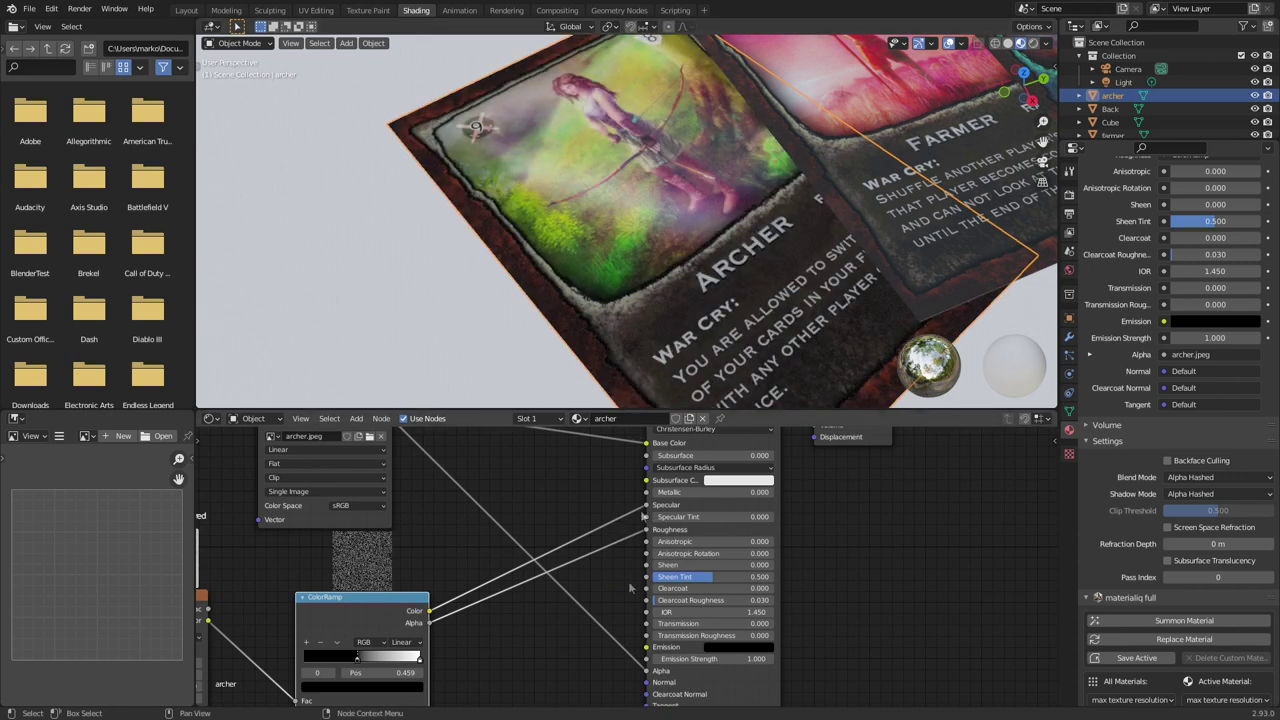
pyautogui.hotkey('shift', 'a')
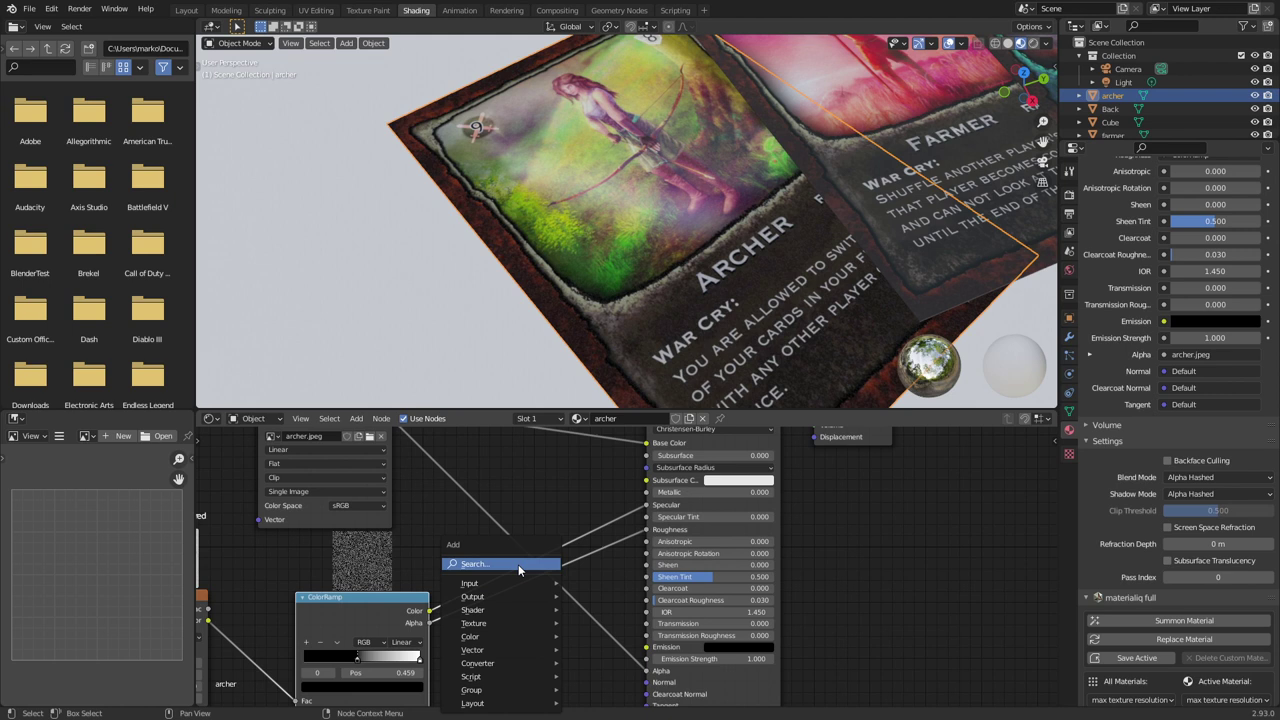
pyautogui.click(518, 564)
pyautogui.write('inv')
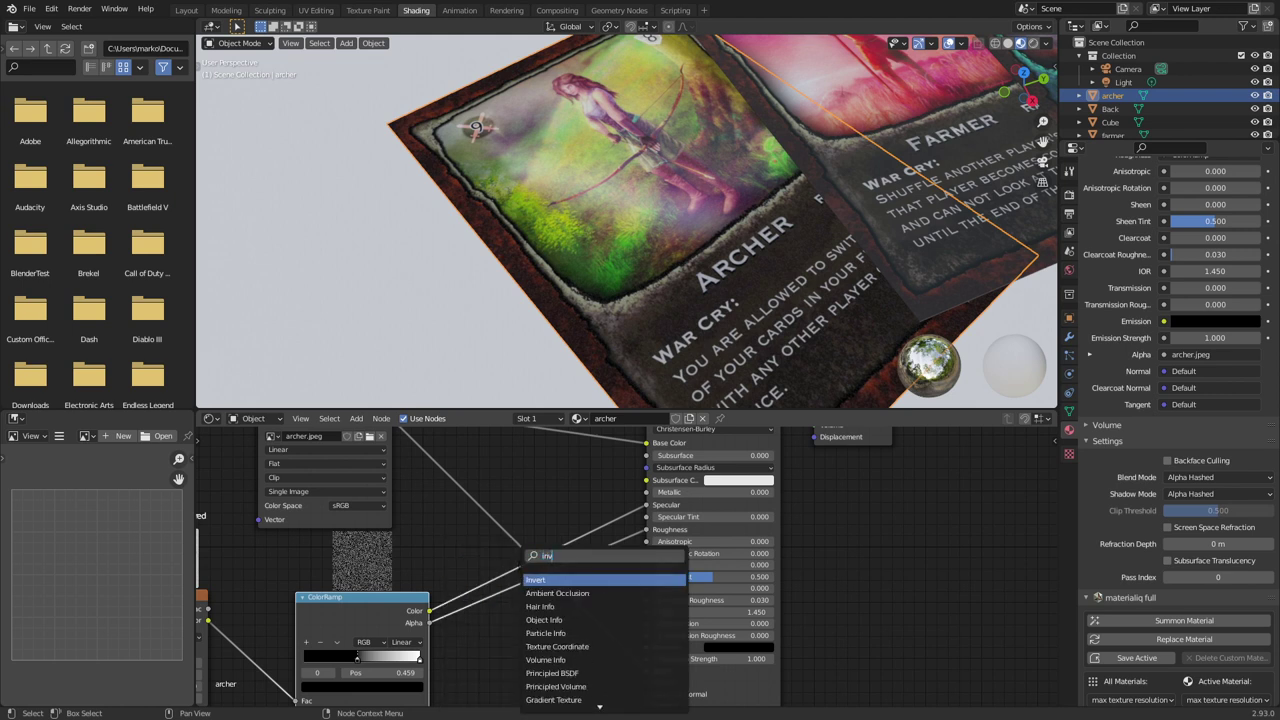
pyautogui.press('Return')
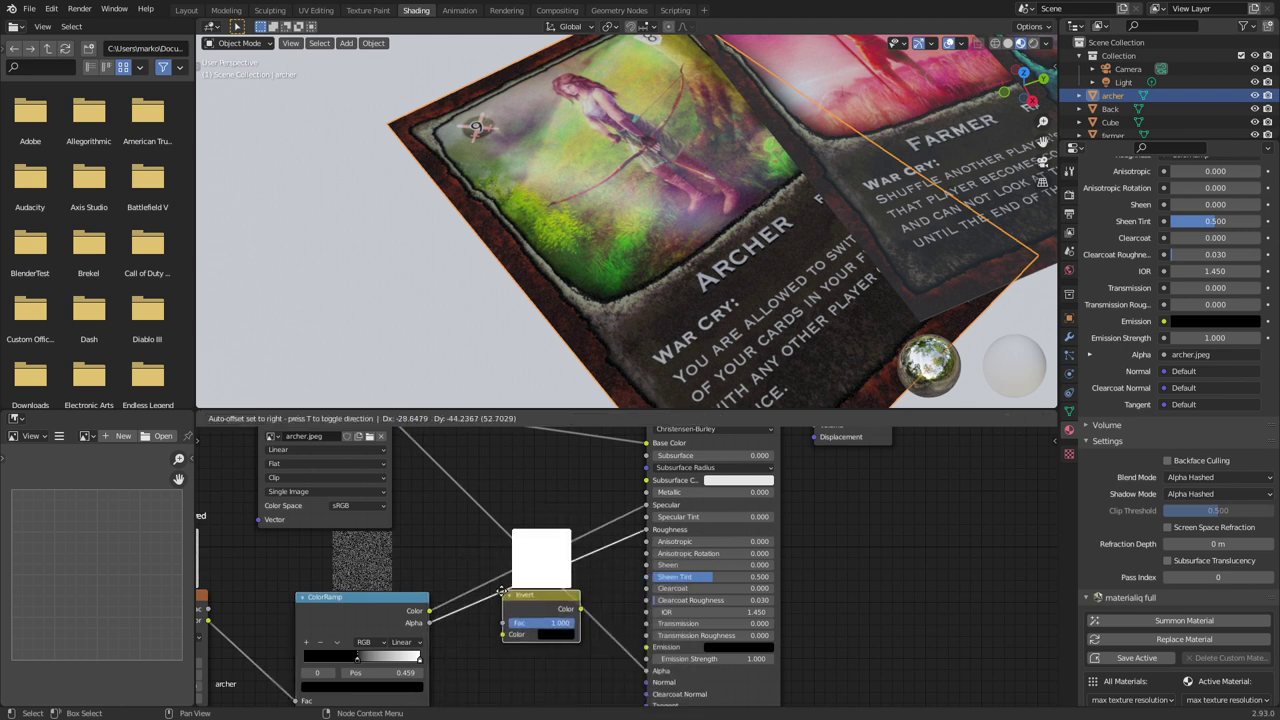
pyautogui.click(503, 595)
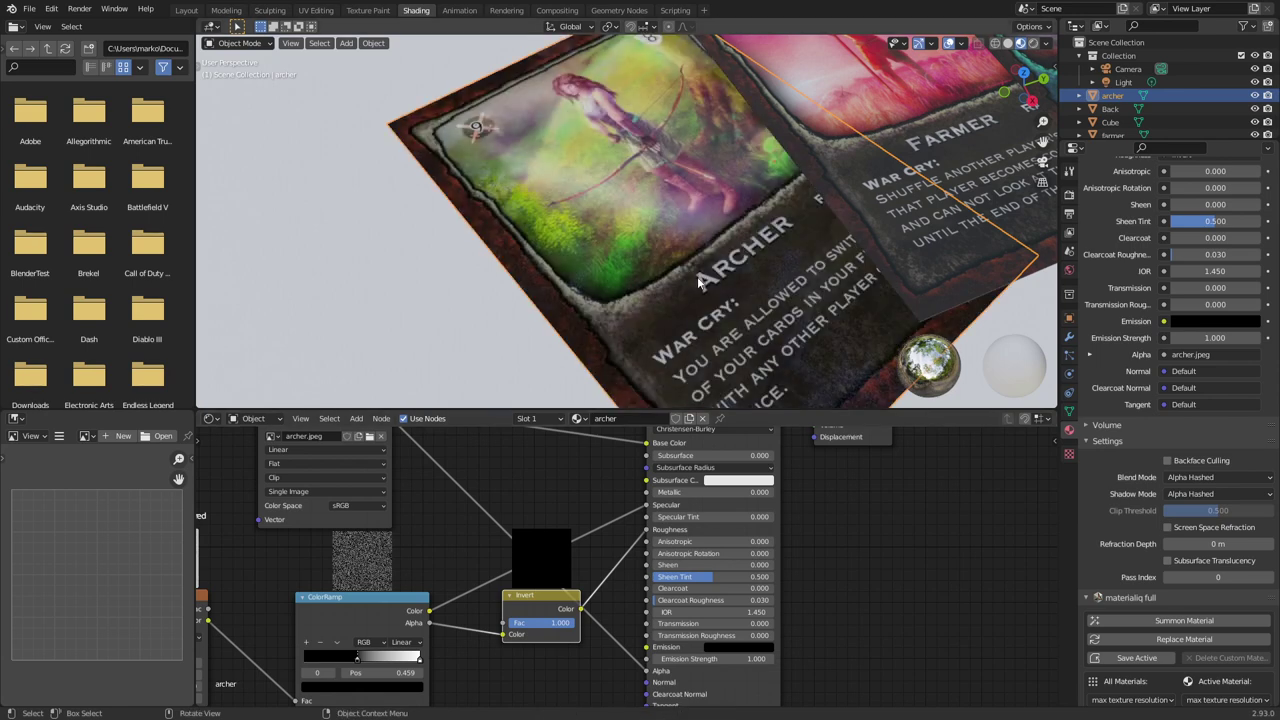
# Feed the Invert node's Color input from the ColorRamp's Color output instead of Alpha
pyautogui.moveTo(698, 278); pyautogui.dragTo(607, 270, button='middle')
pyautogui.scroll(4, 703, 253)
pyautogui.scroll(-5, 608, 273)
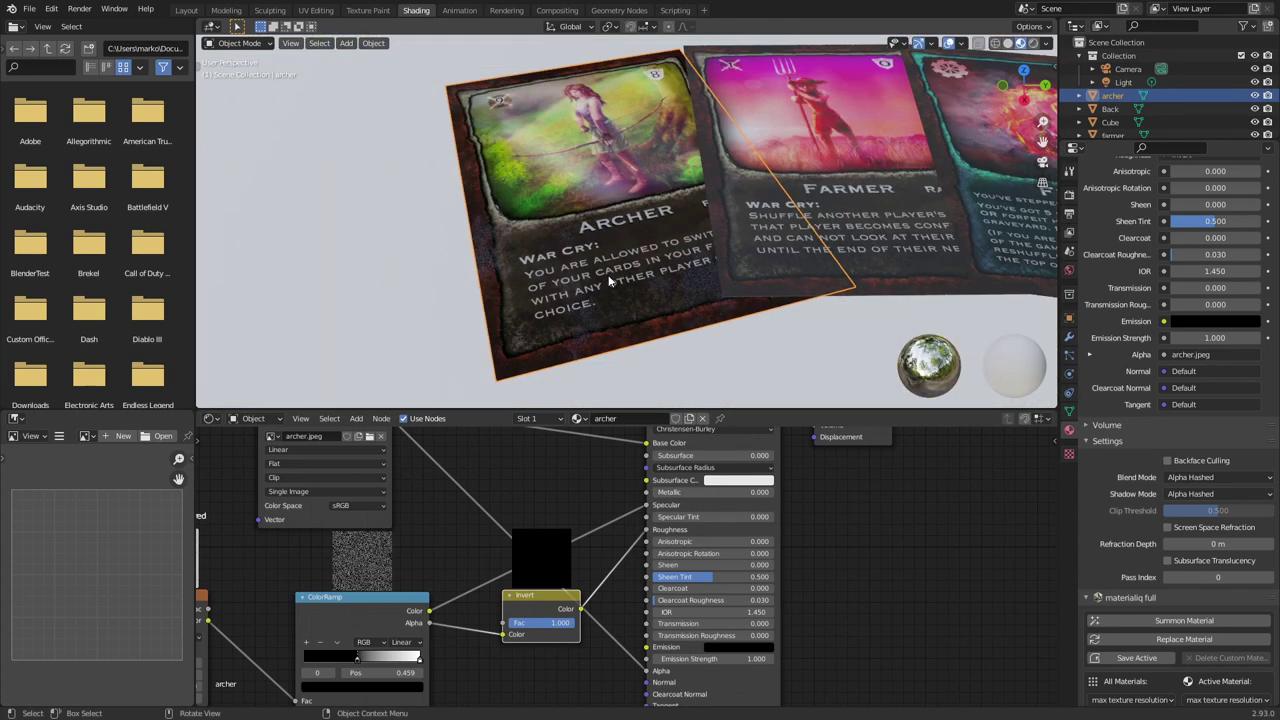
pyautogui.moveTo(429, 611); pyautogui.dragTo(503, 634)
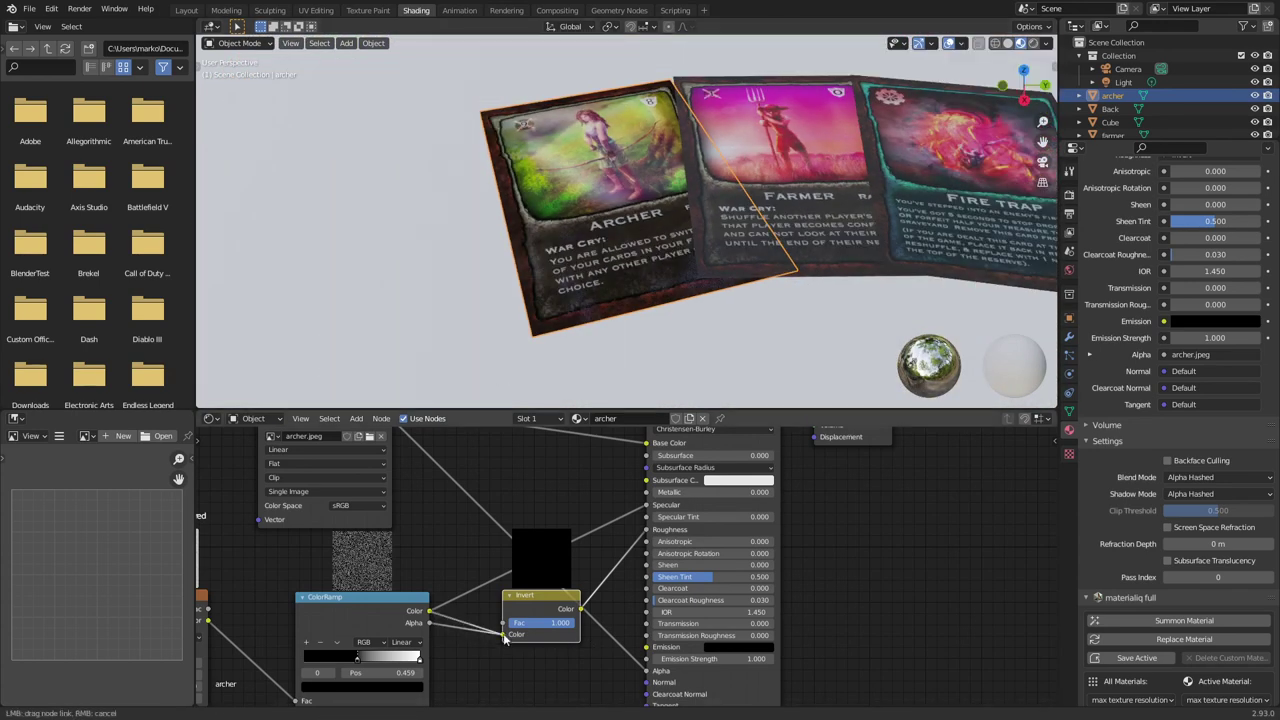
# Examine the archer card's noisy surface reflections up close from several angles and compare them with the farmer card
pyautogui.scroll(4, 627, 312)
pyautogui.moveTo(627, 312); pyautogui.dragTo(653, 258, button='middle')
pyautogui.scroll(3, 639, 278)
pyautogui.scroll(-2, 652, 257)
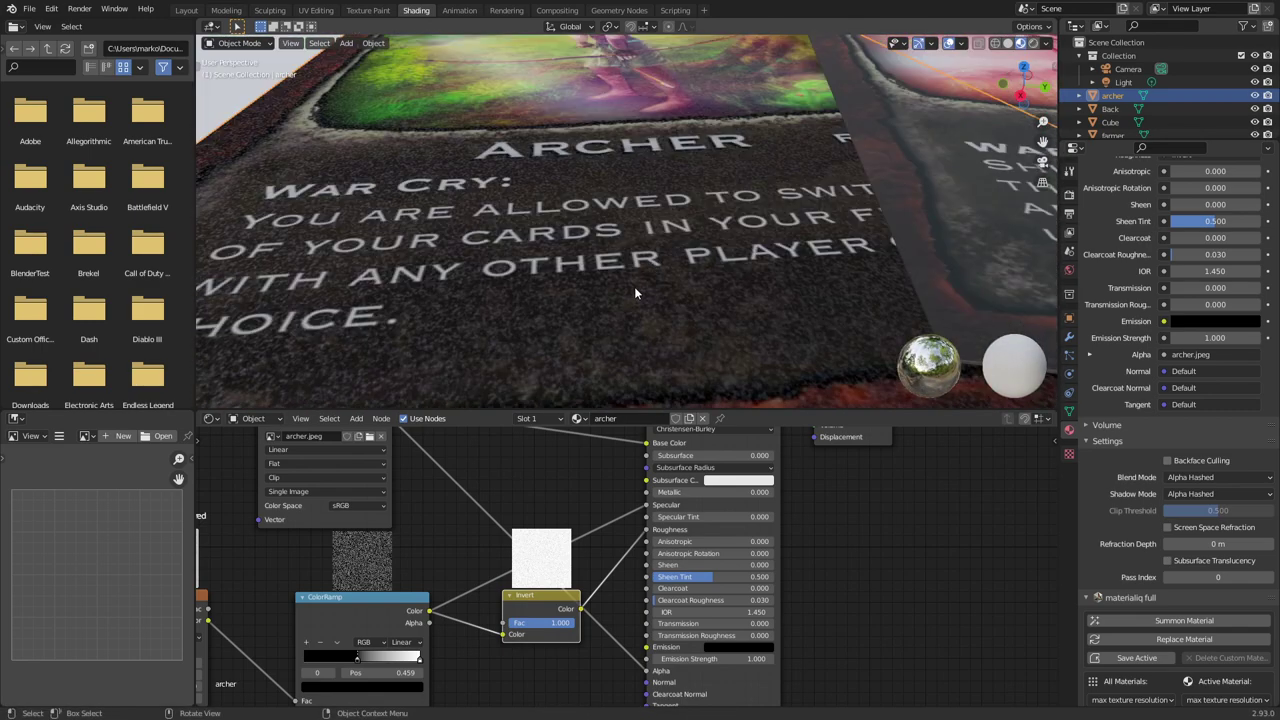
pyautogui.scroll(-5, 635, 338)
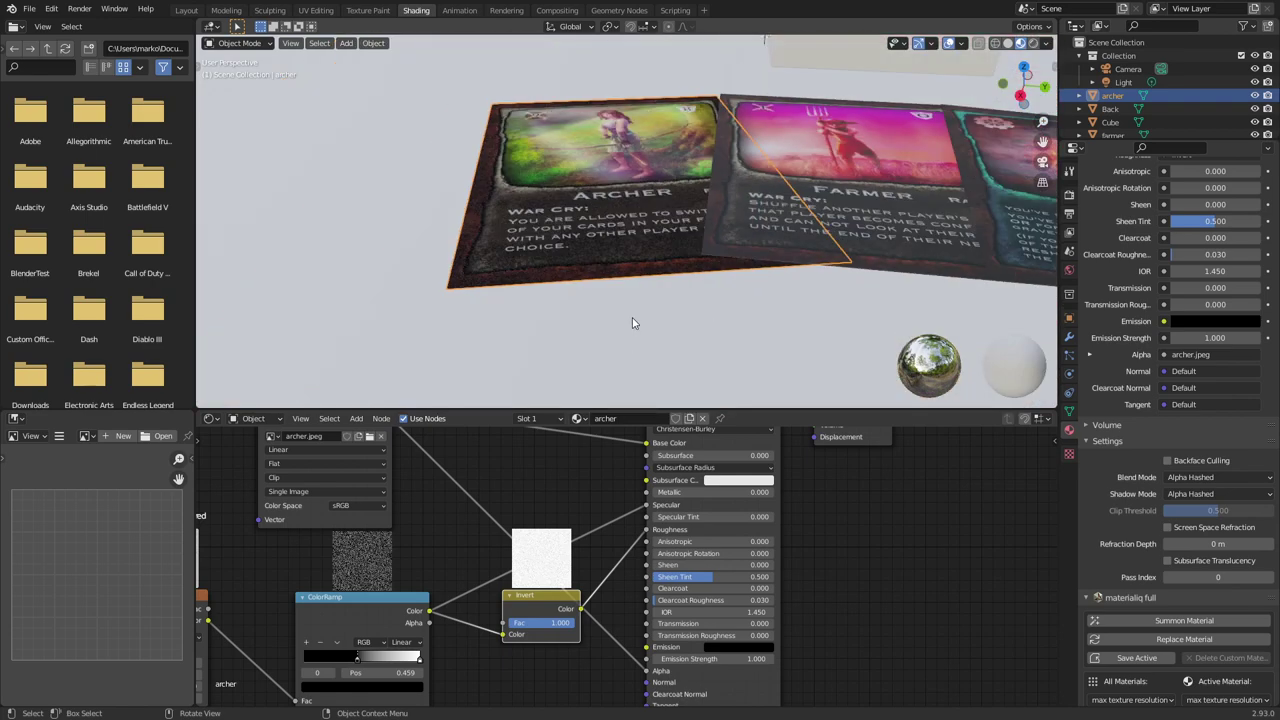
pyautogui.moveTo(678, 318); pyautogui.dragTo(634, 304, button='middle')
pyautogui.scroll(4, 636, 299)
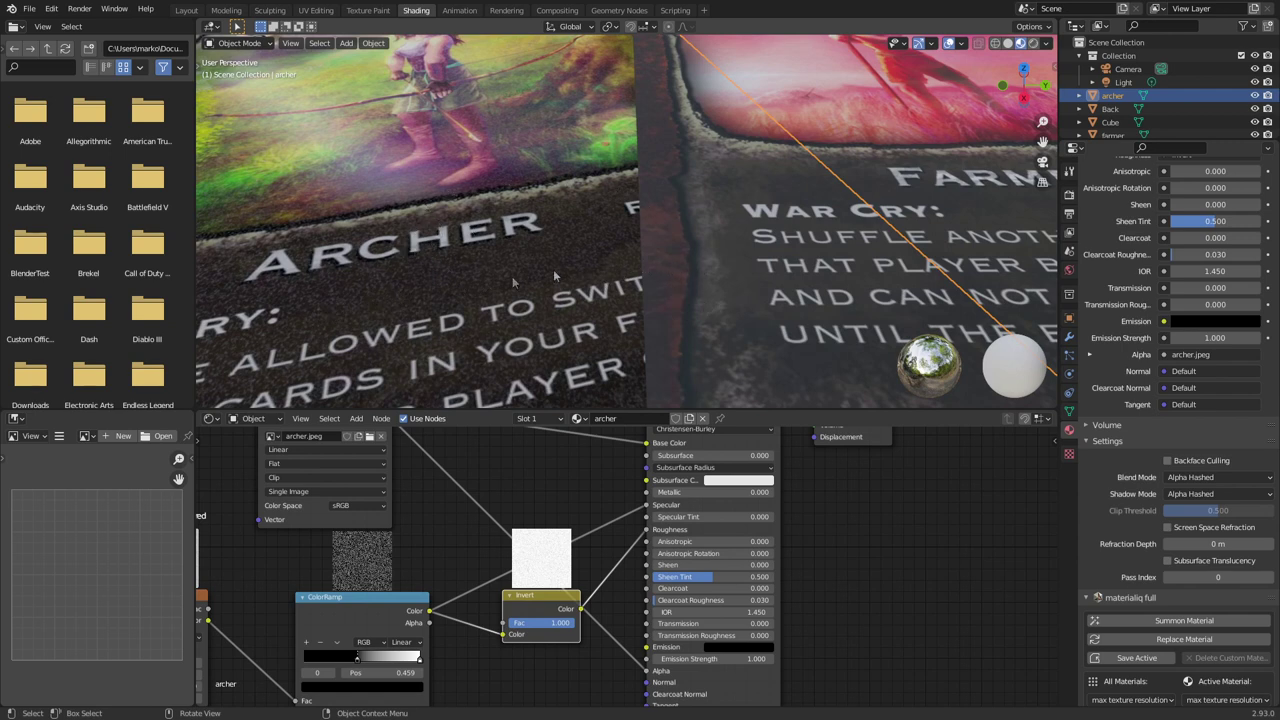
pyautogui.scroll(-5, 555, 275)
pyautogui.moveTo(761, 199); pyautogui.dragTo(777, 237, button='middle')
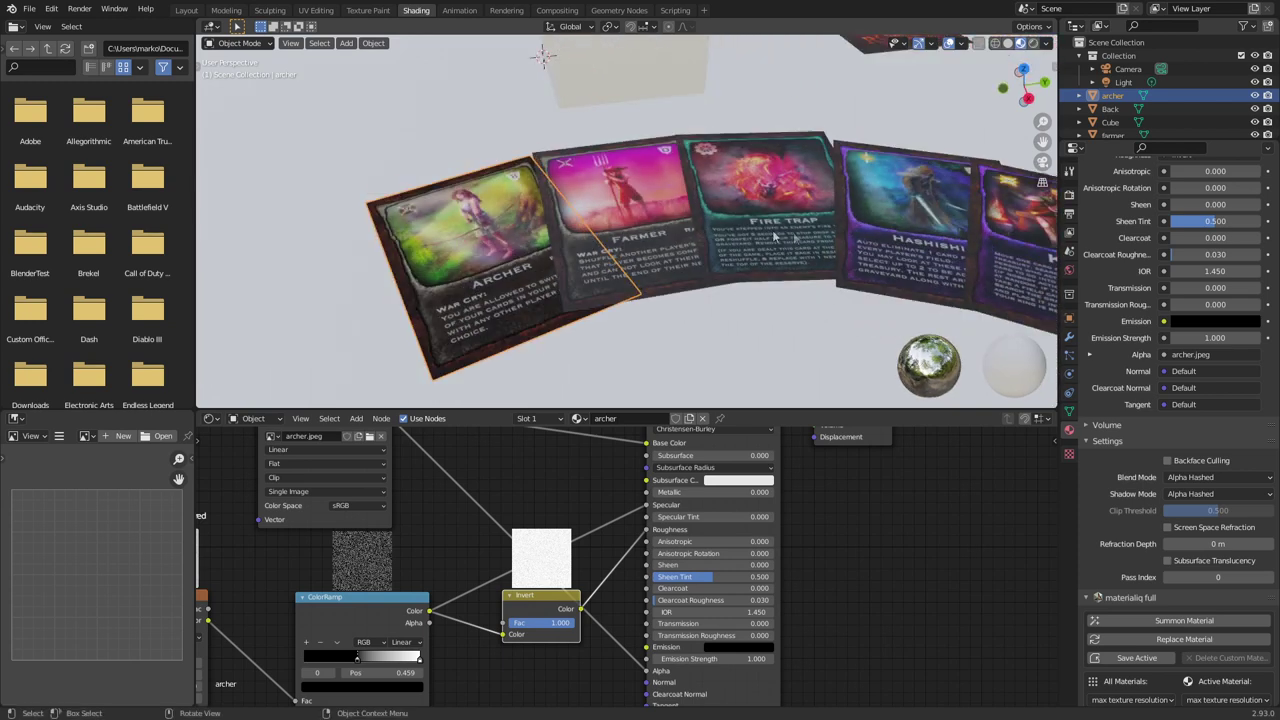
# Copy the archer's Noise Texture, ColorRamp and Invert nodes into the farmer, fire trap and King materials, linking them to Specular and Roughness
pyautogui.click(643, 232)
pyautogui.hotkey('ctrl', 'z')
pyautogui.scroll(-1, 506, 628)
pyautogui.moveTo(506, 632); pyautogui.dragTo(556, 592, button='middle')
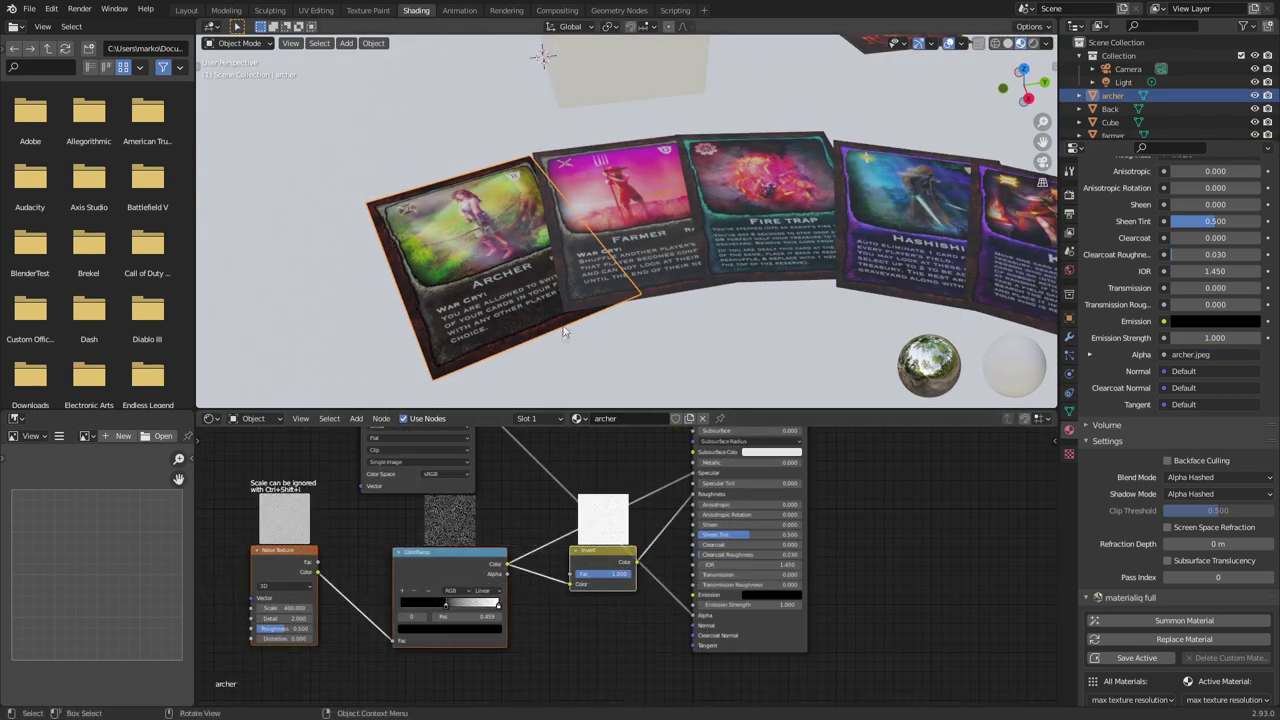
pyautogui.click(625, 215)
pyautogui.moveTo(636, 562); pyautogui.dragTo(508, 483)
pyautogui.moveTo(691, 473); pyautogui.dragTo(506, 563)
pyautogui.click(776, 224)
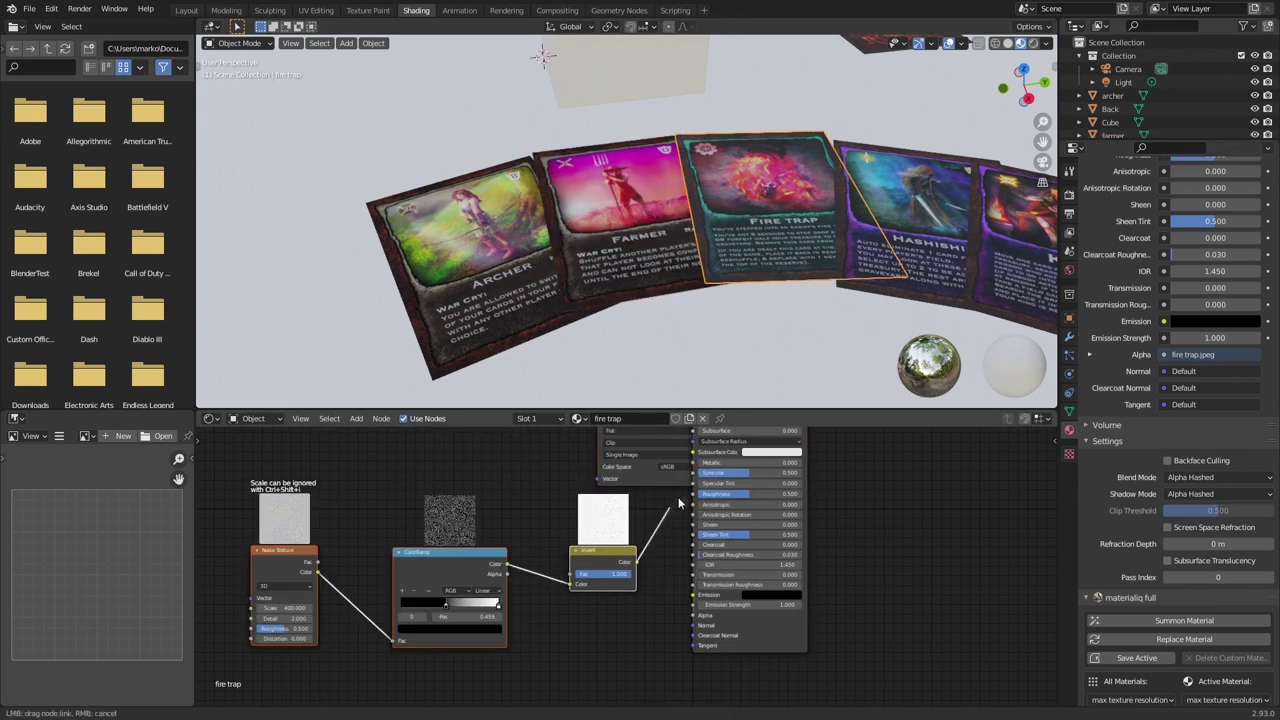
pyautogui.moveTo(637, 563); pyautogui.dragTo(507, 564)
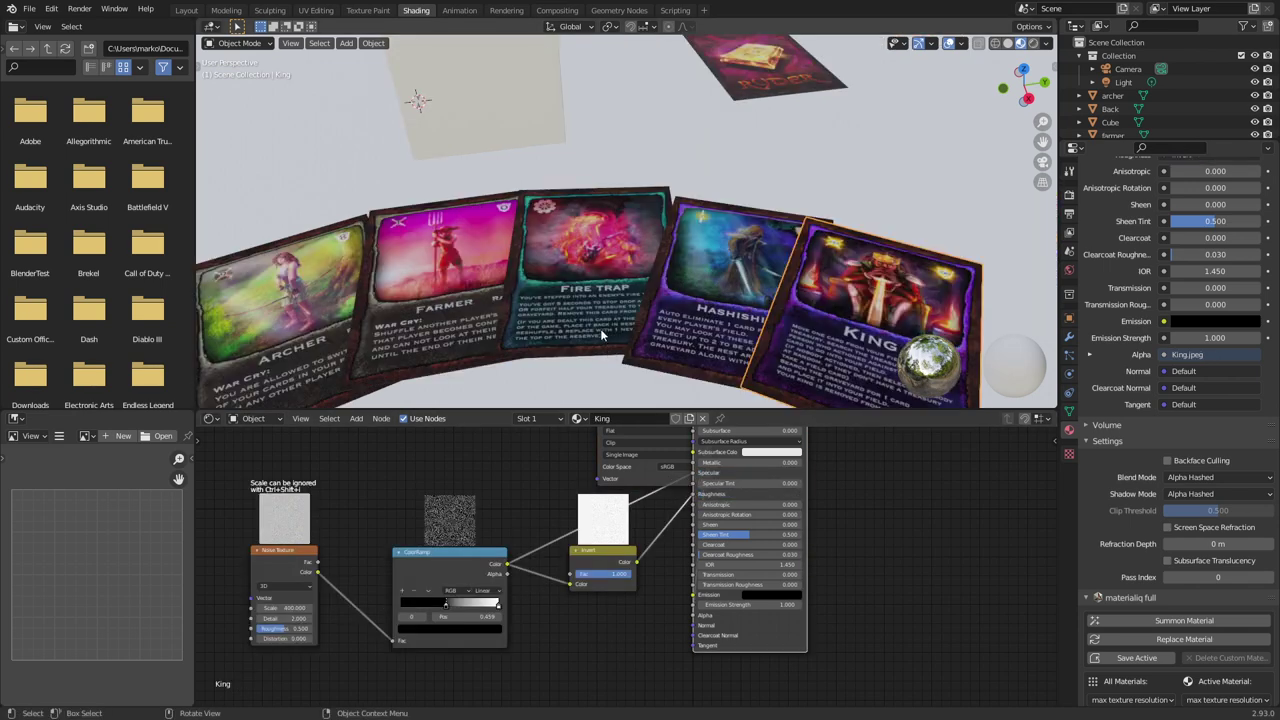
# Paste the noise nodes into the Back card's material, connecting Invert to Roughness and the ColorRamp's Color to Specular
pyautogui.click(757, 97)
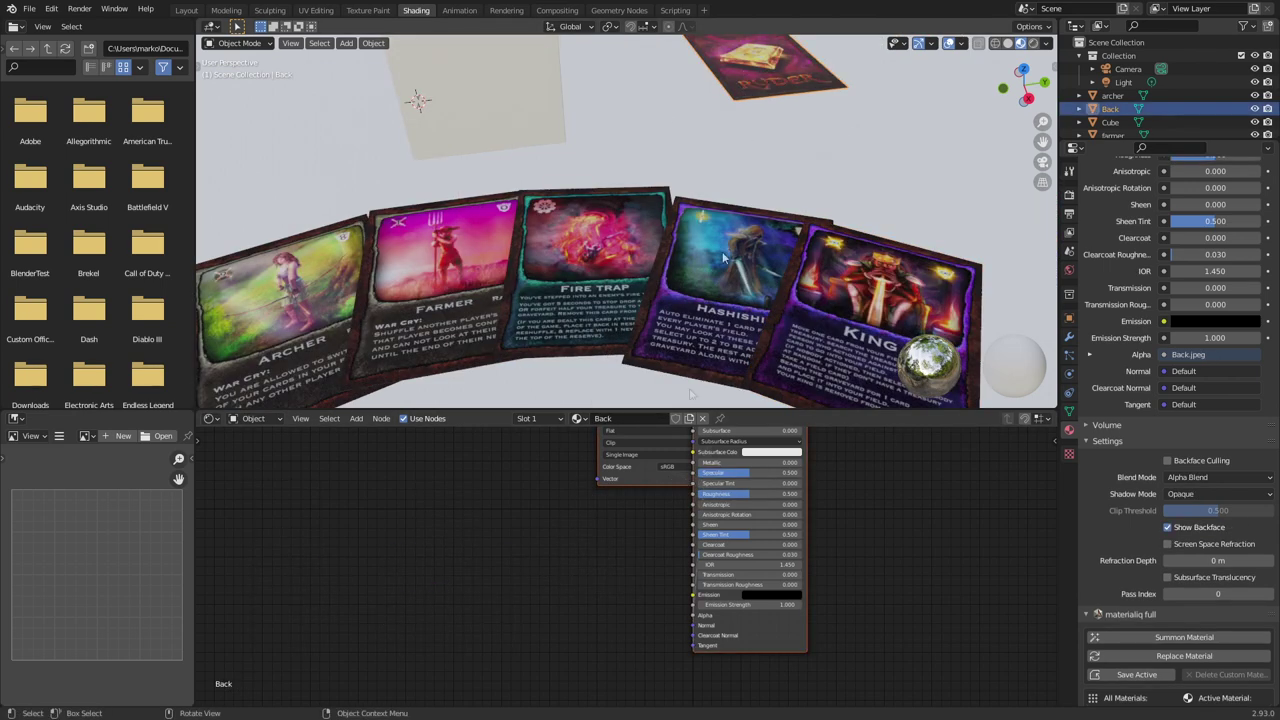
pyautogui.moveTo(636, 562); pyautogui.dragTo(692, 494)
pyautogui.moveTo(507, 564); pyautogui.dragTo(692, 473)
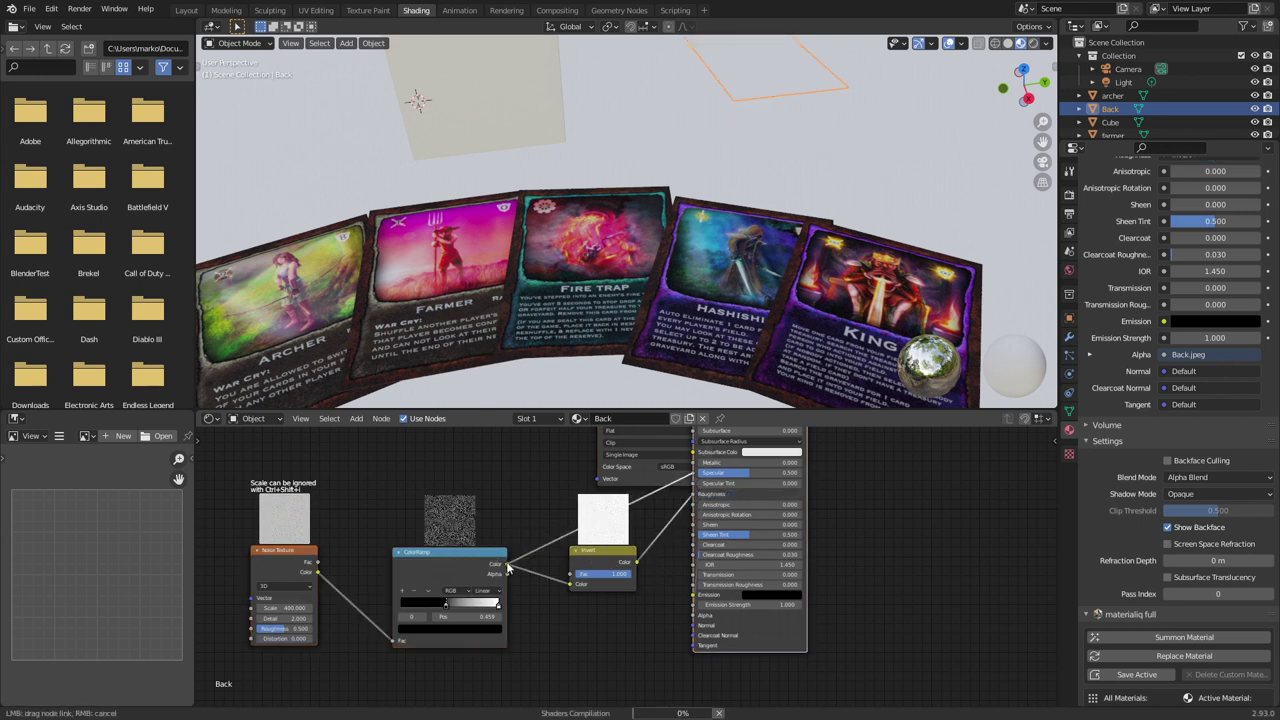
# Set the Back material's Blend Mode and Shadow Mode to Alpha Hashed and inspect the card up close
pyautogui.click(1189, 478)
pyautogui.click(1207, 527)
pyautogui.click(1208, 494)
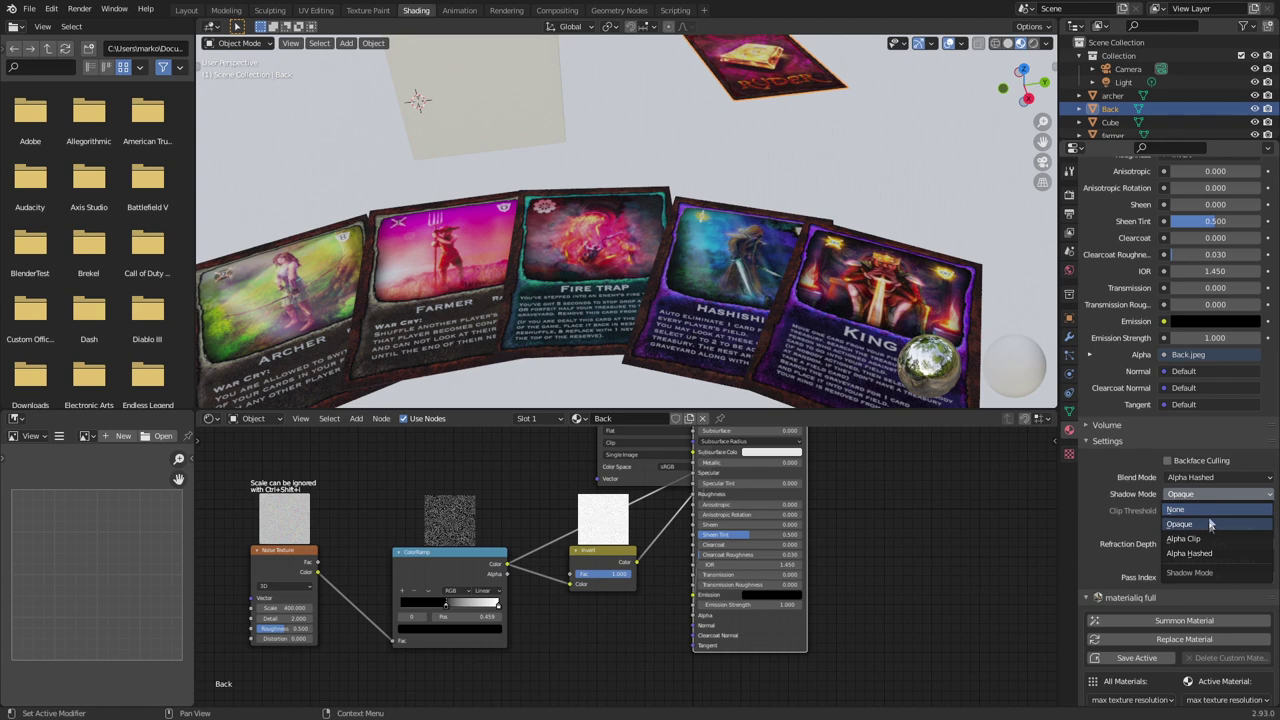
pyautogui.click(1189, 553)
pyautogui.moveTo(725, 189); pyautogui.dragTo(640, 236, button='middle')
pyautogui.scroll(4, 631, 297)
pyautogui.moveTo(631, 280); pyautogui.dragTo(640, 305, button='middle')
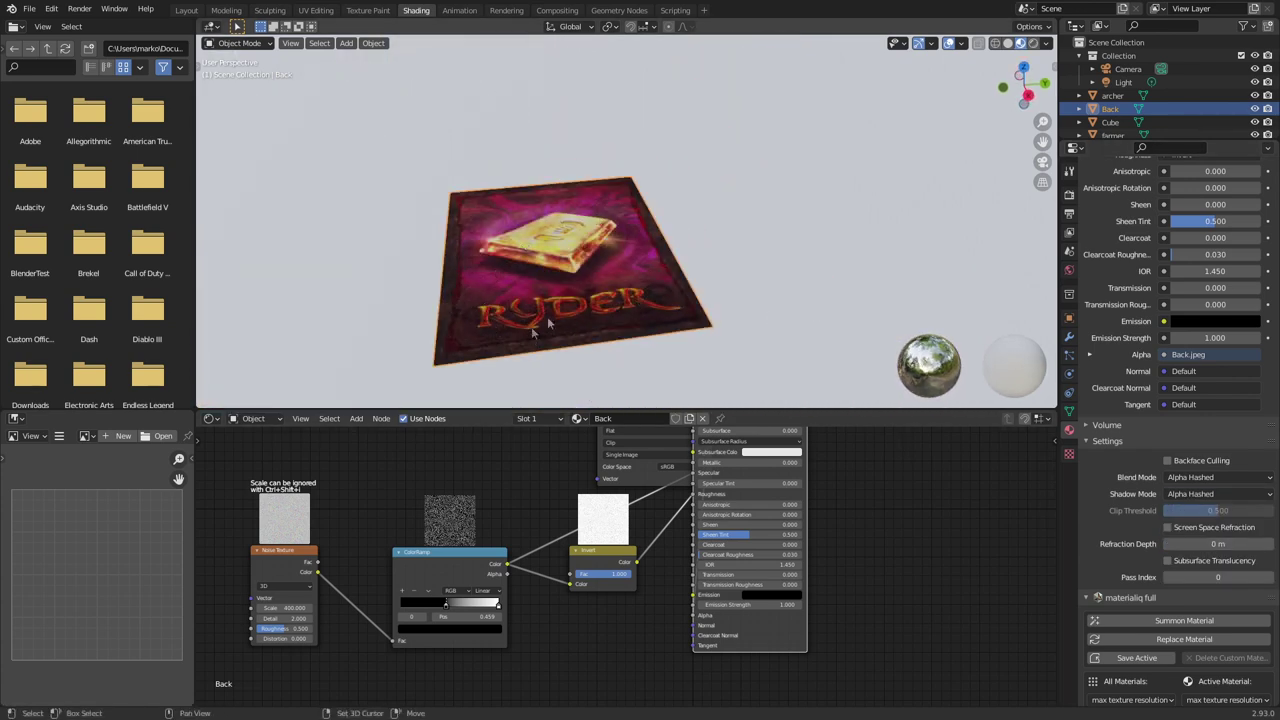
pyautogui.moveTo(547, 316); pyautogui.dragTo(601, 235, button='middle')
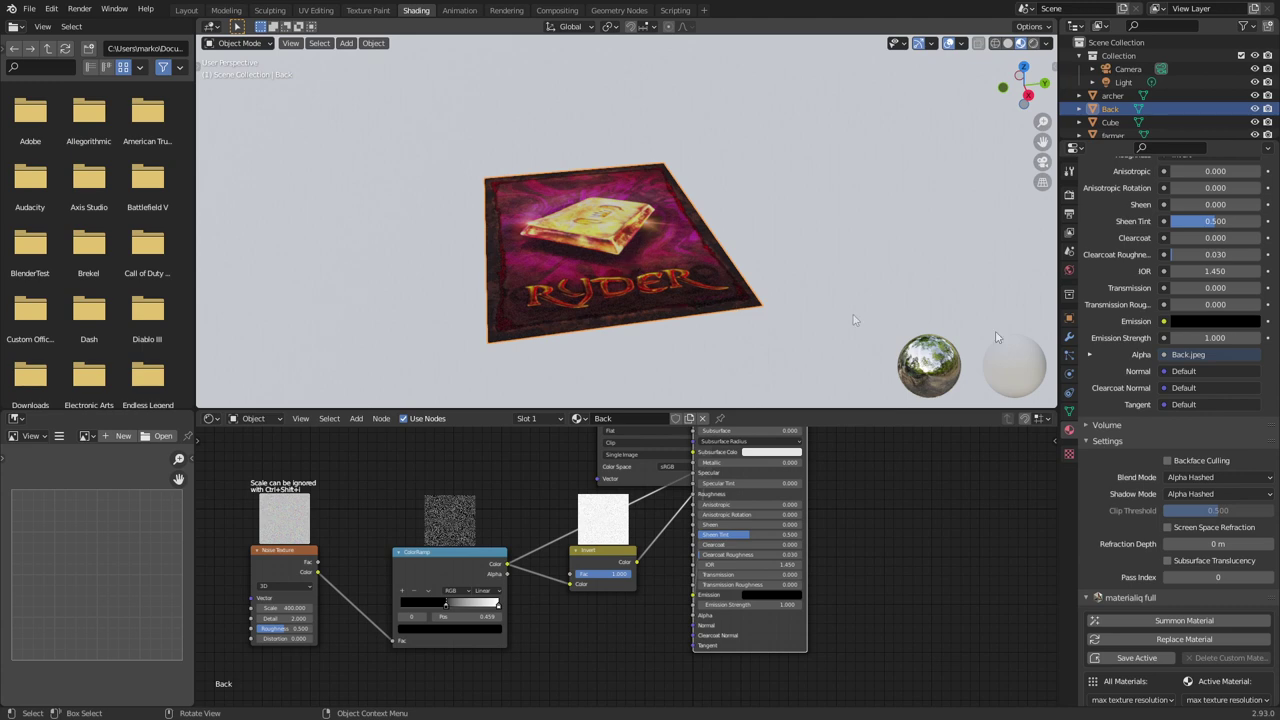
# Switch to the Layout workspace and add an Array modifier to the Back card
pyautogui.click(1073, 342)
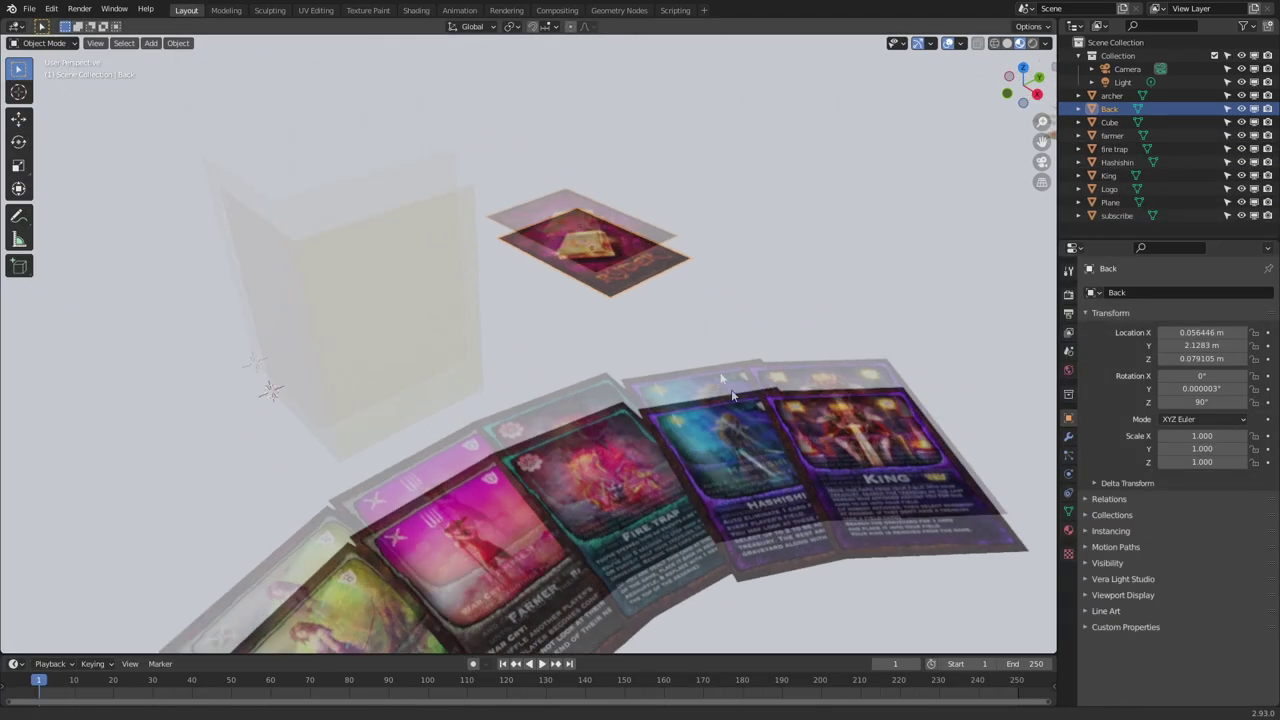
pyautogui.moveTo(732, 395); pyautogui.dragTo(434, 389, button='middle')
pyautogui.scroll(4, 434, 389)
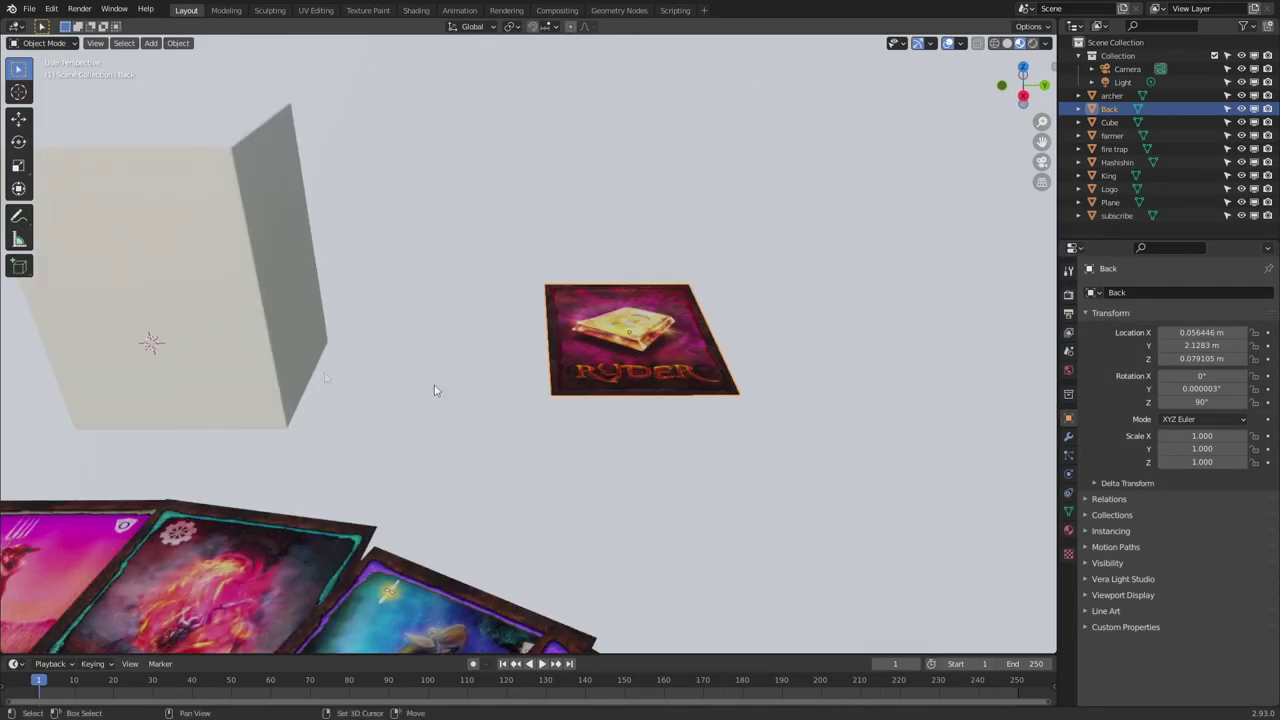
pyautogui.moveTo(660, 429); pyautogui.dragTo(700, 410, button='middle')
pyautogui.click(1069, 437)
pyautogui.click(1122, 292)
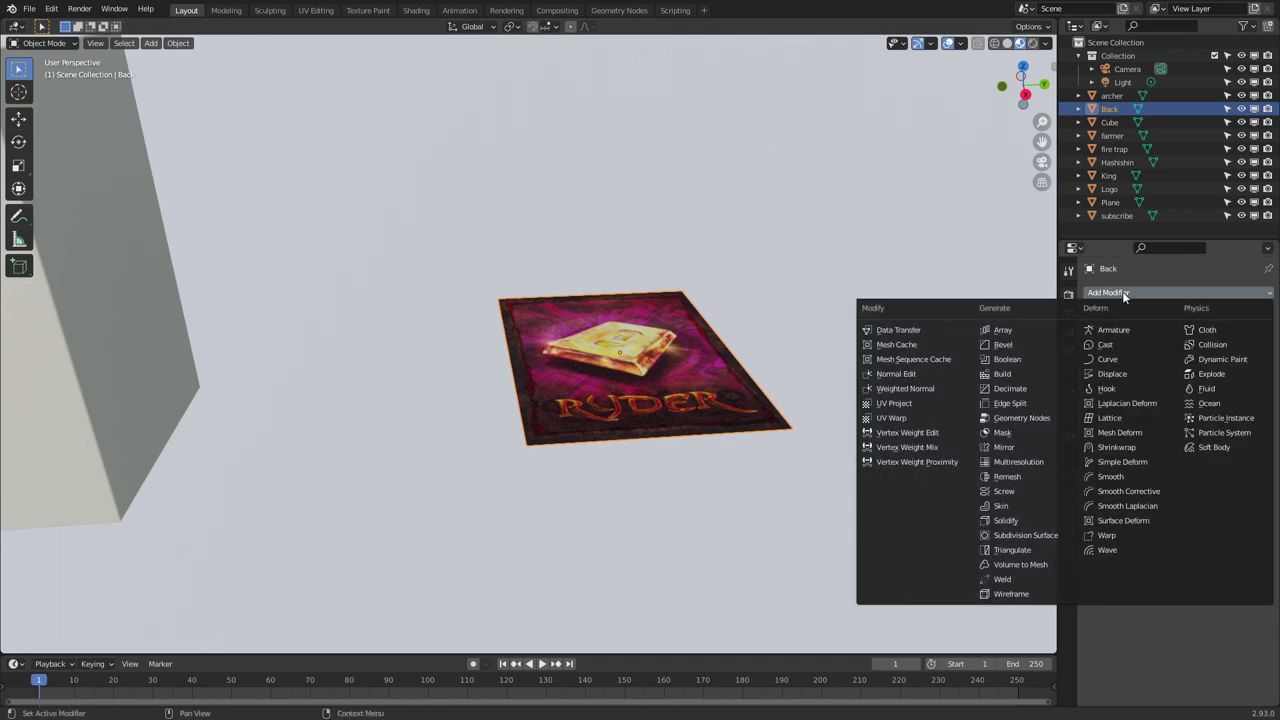
pyautogui.click(1010, 329)
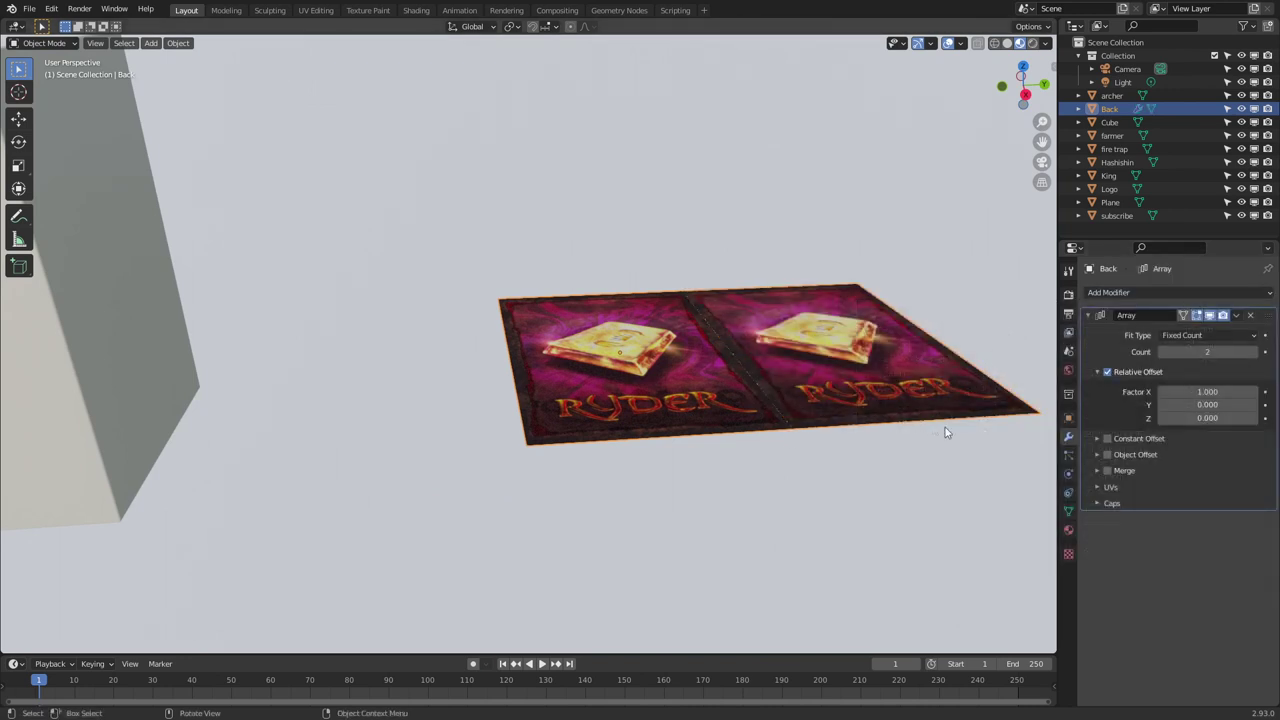
# Set the array's relative offset to 0 on X and 1 on Z so the cards stack vertically
pyautogui.click(1207, 391)
pyautogui.write('0')
pyautogui.press('Return')
pyautogui.click(1203, 418)
pyautogui.write('1')
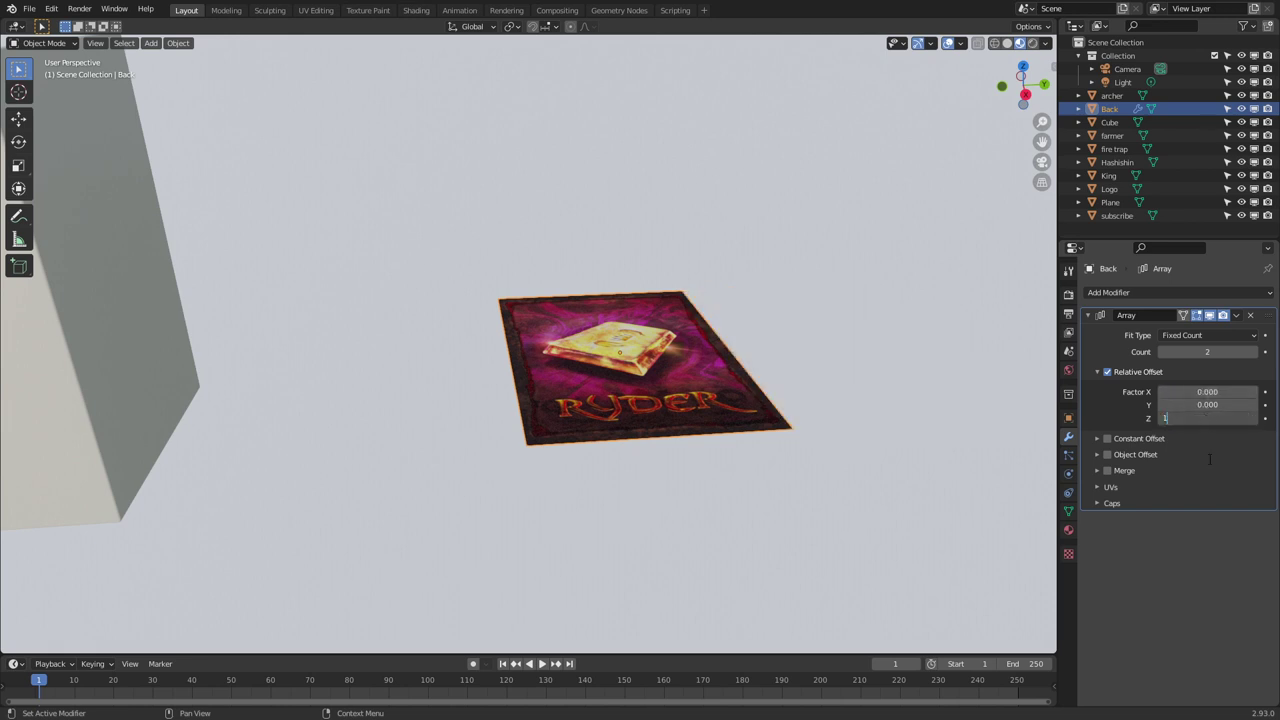
pyautogui.press('Return')
# Set the array's count to 250, raise it to 400, and view the card stack
pyautogui.press('Return')
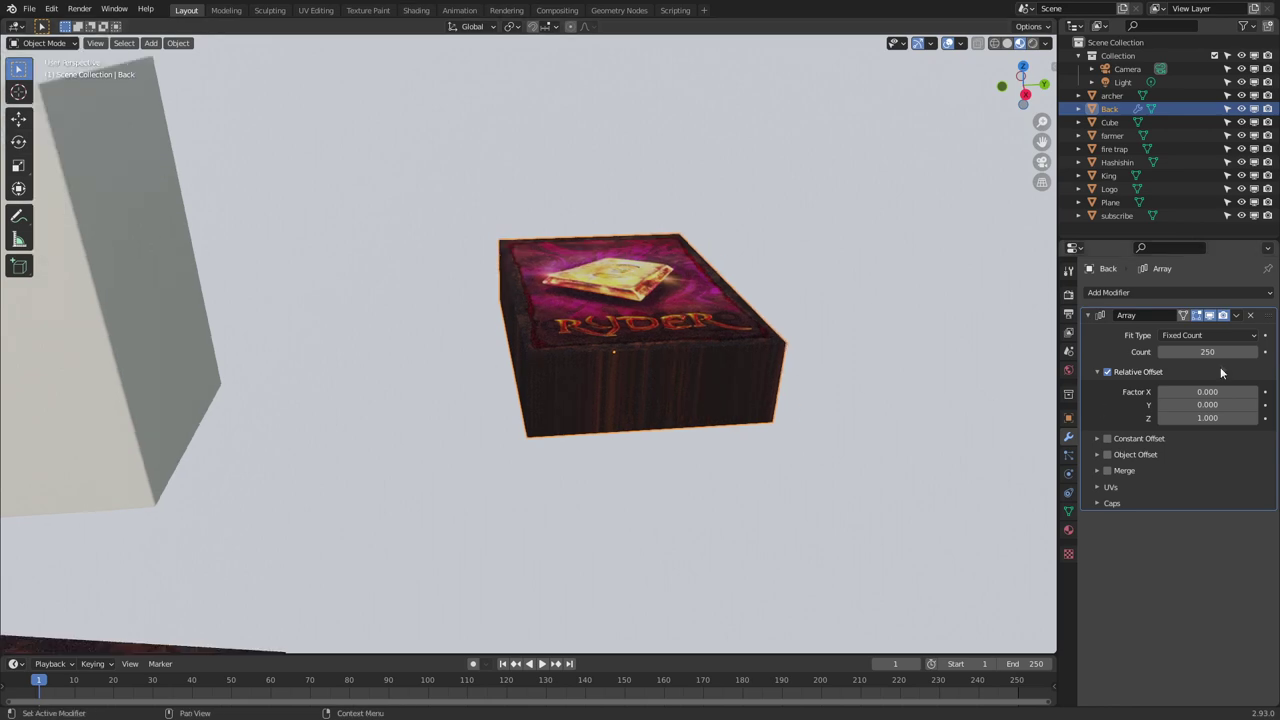
pyautogui.click(1220, 352)
pyautogui.press('Return')
pyautogui.moveTo(561, 321); pyautogui.dragTo(559, 373, button='middle')
pyautogui.scroll(1, 559, 373)
pyautogui.press('F3')
pyautogui.press('Escape')
pyautogui.press('Tab')
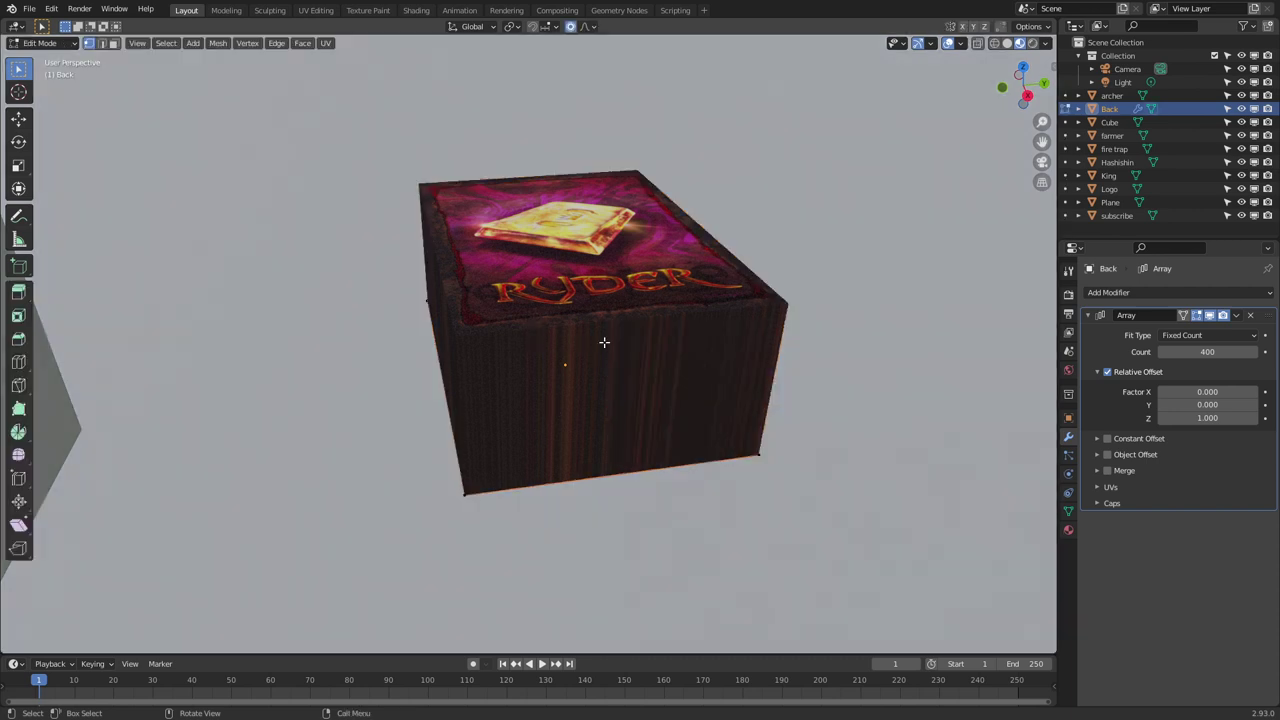
pyautogui.press('Tab')
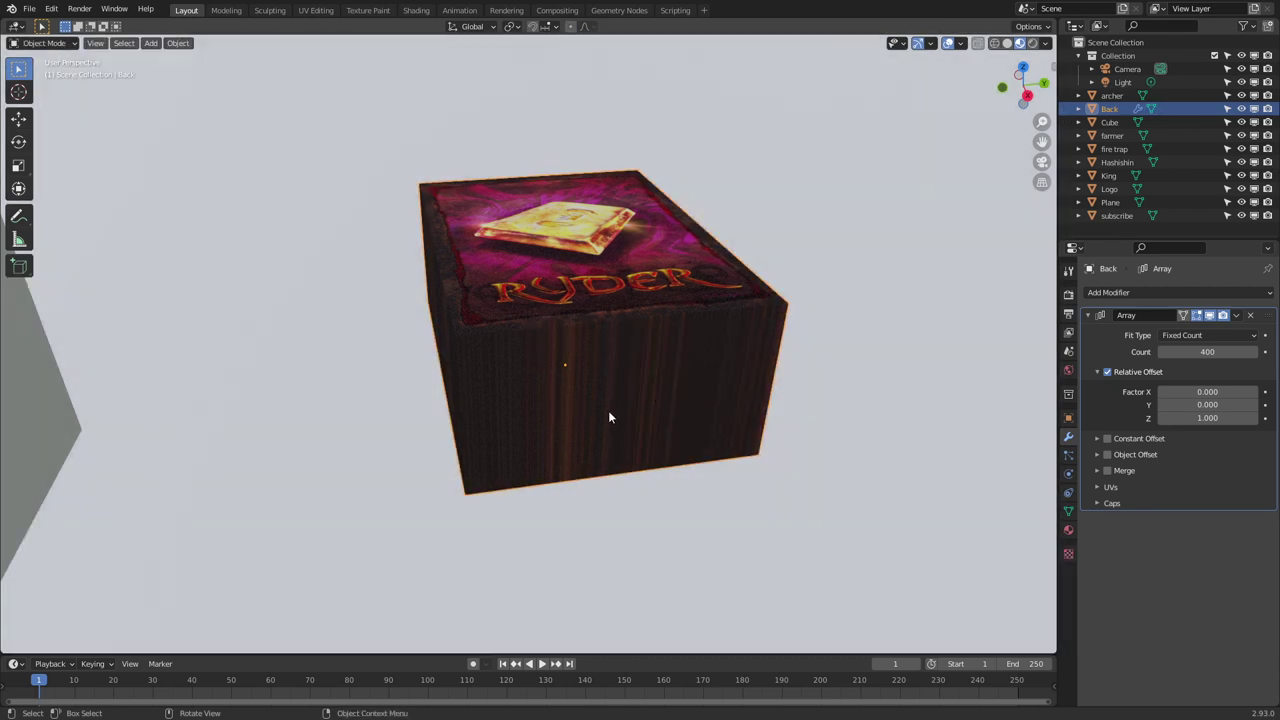
# Apply the Array modifier to the Back card stack and check the resulting mesh in Edit Mode
pyautogui.hotkey('ctrl', 'a')
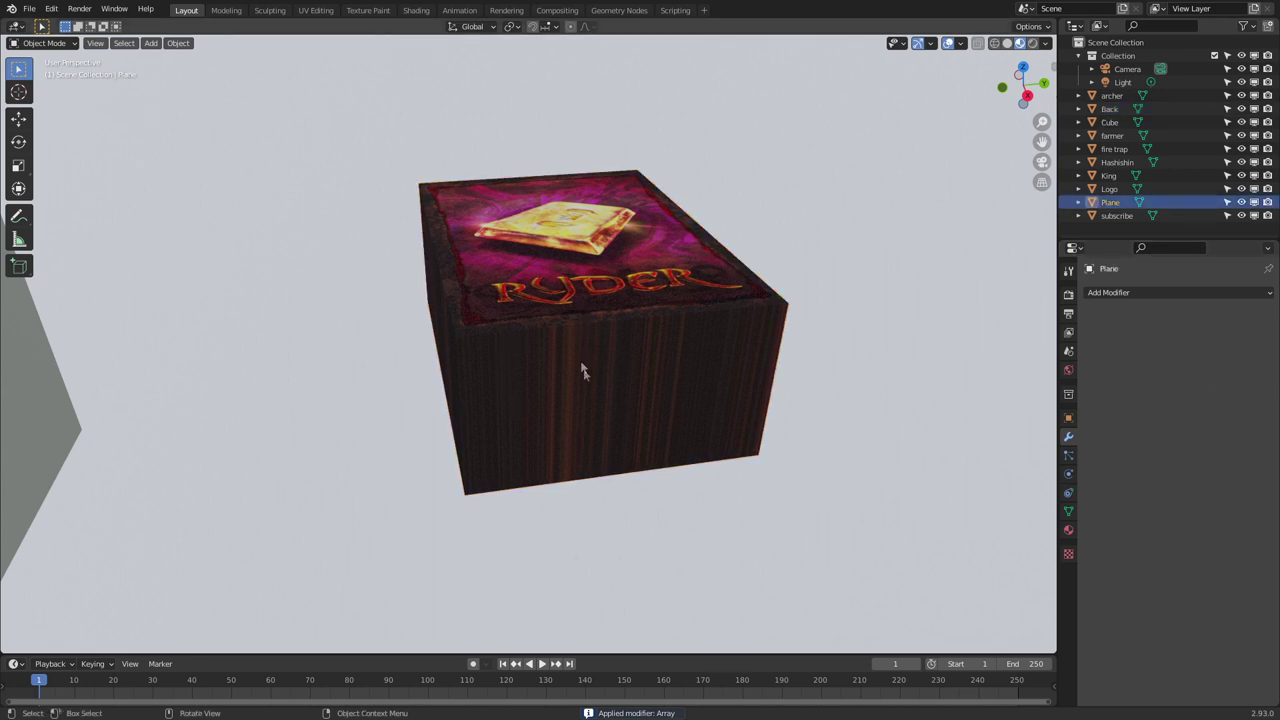
pyautogui.press('Tab')
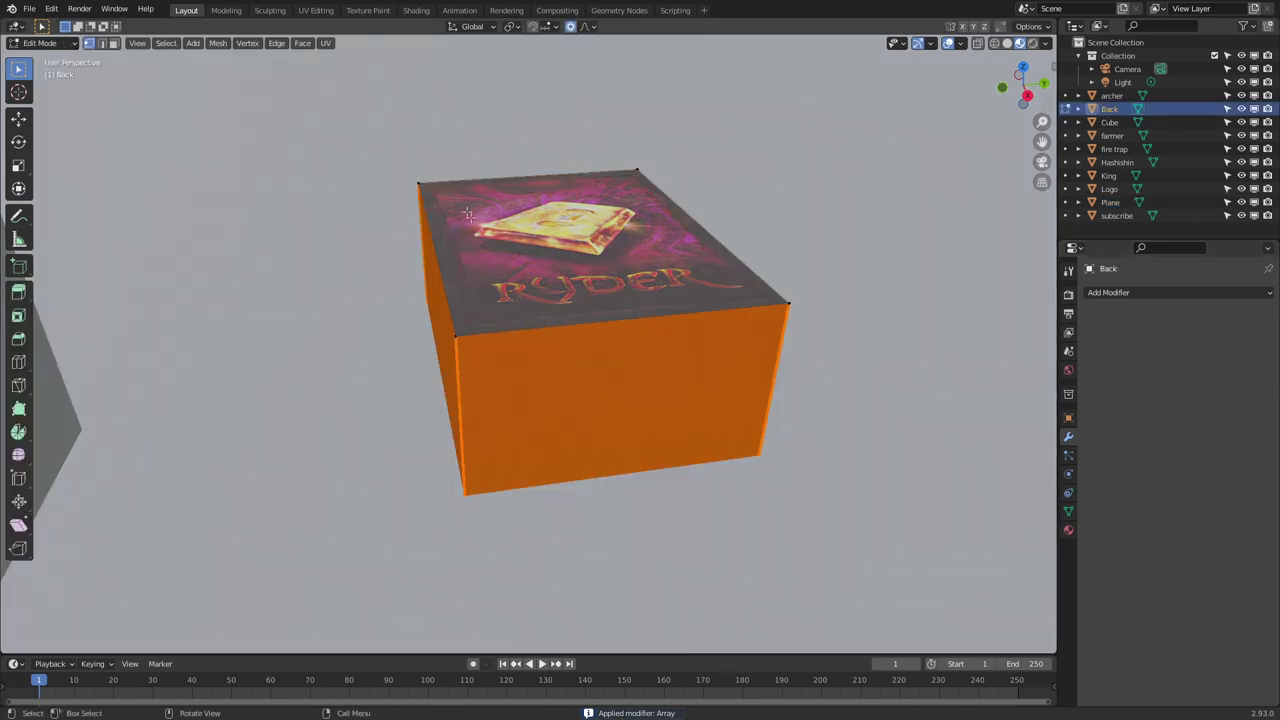
pyautogui.press('Tab')
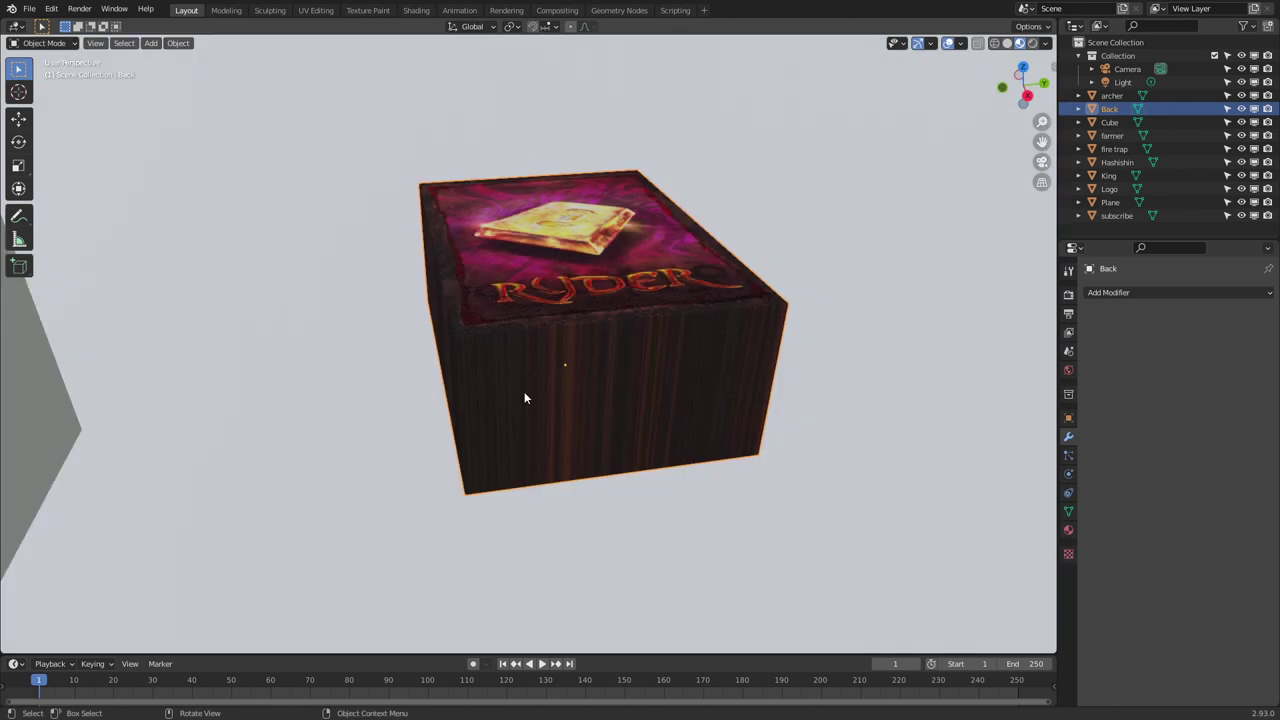
# Separate the whole Back card stack by loose parts and look through the resulting card objects in the scene list
pyautogui.press('Tab')
pyautogui.press('a')
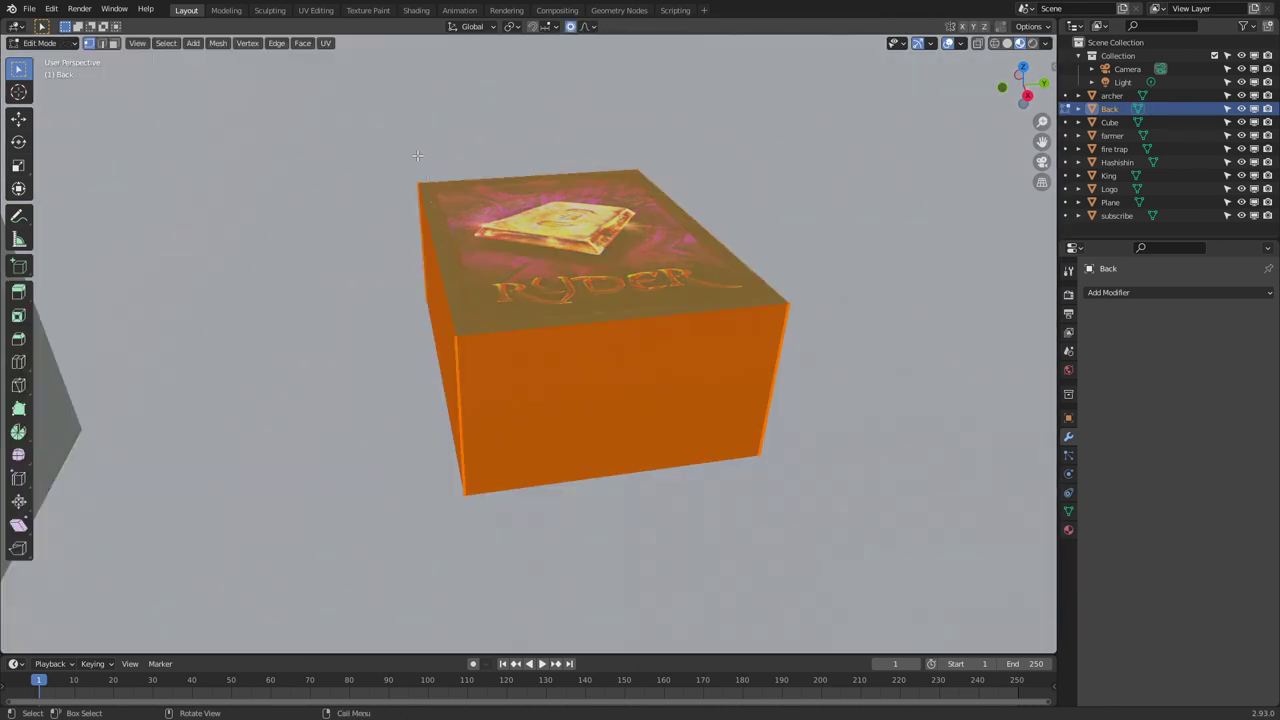
pyautogui.press('p')
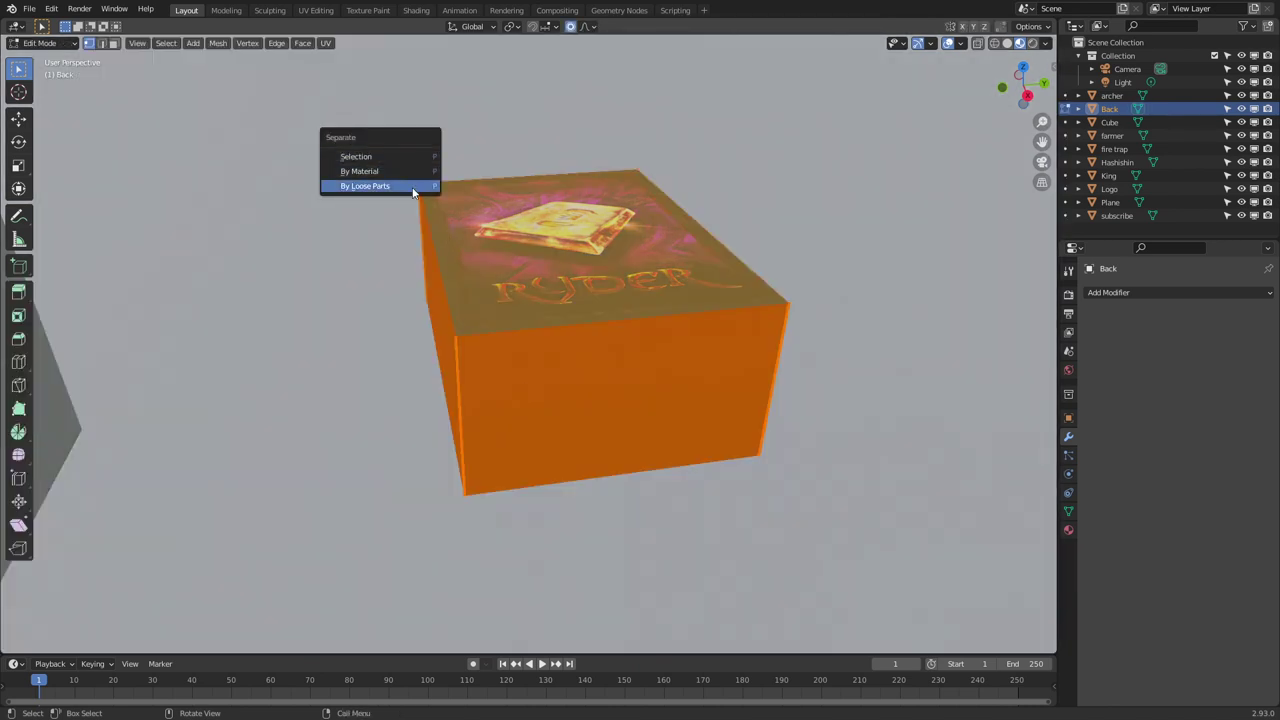
pyautogui.click(414, 188)
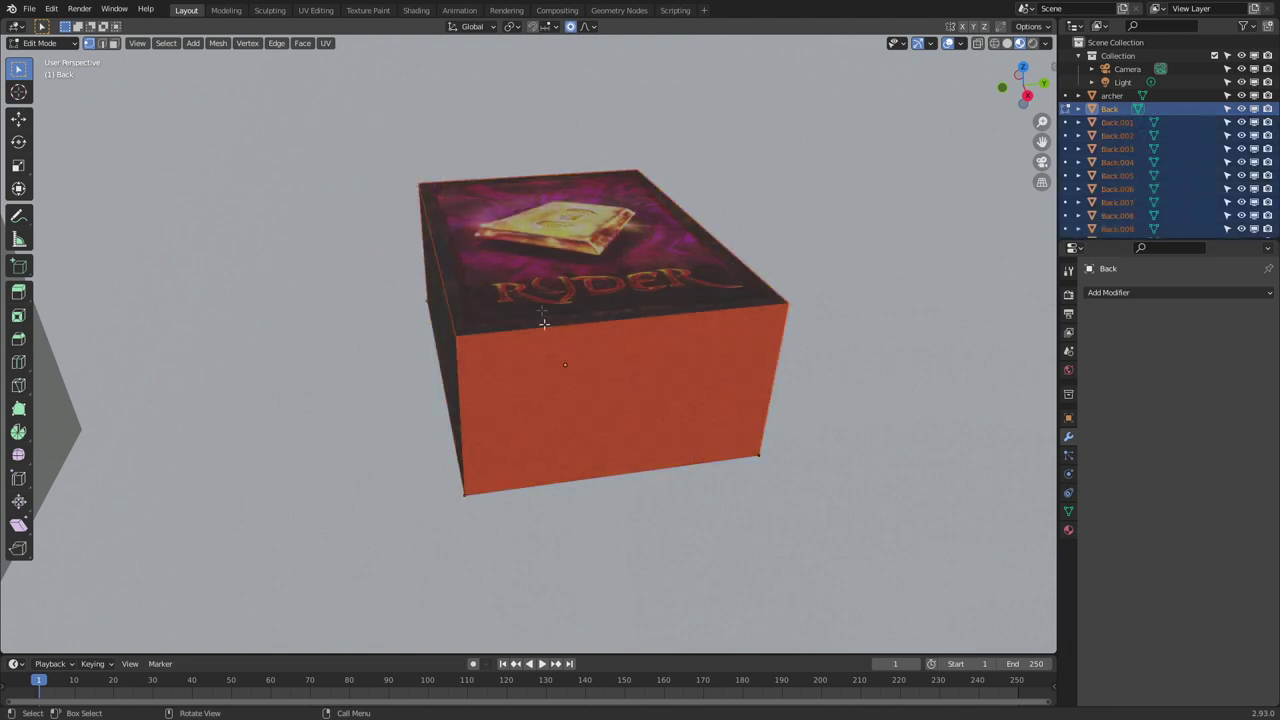
pyautogui.scroll(-20, 1135, 160)
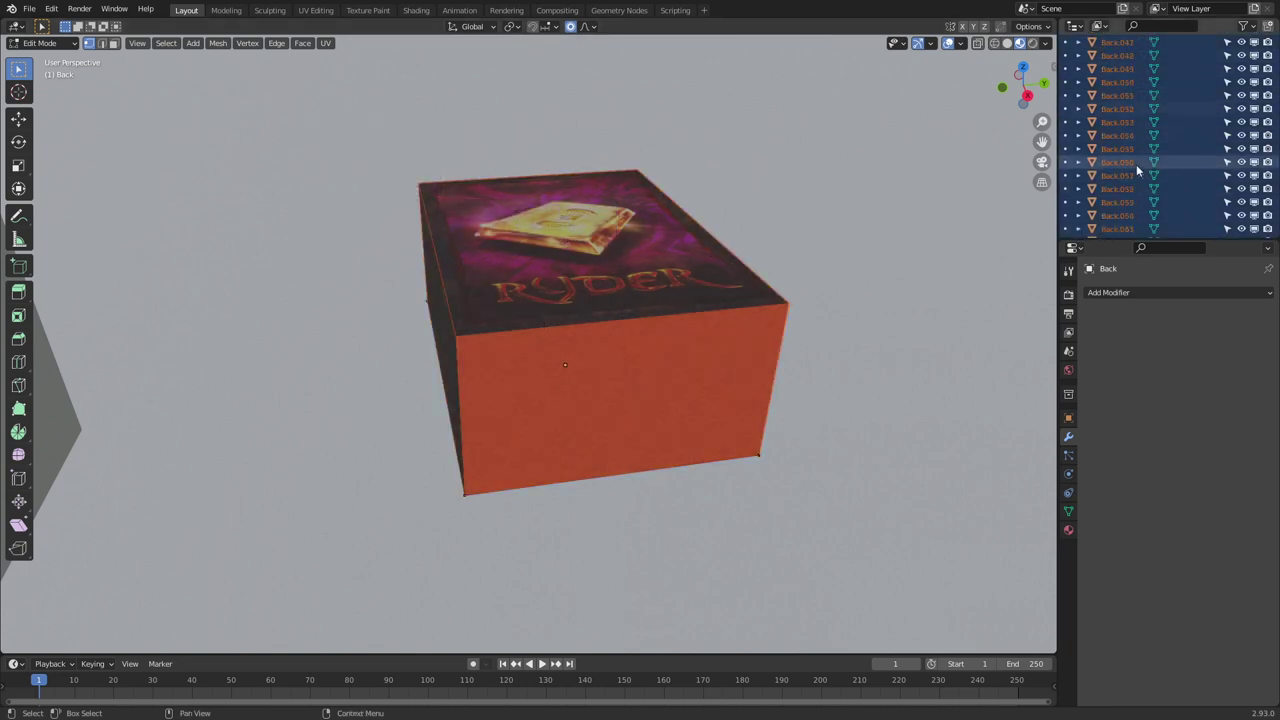
pyautogui.scroll(-15, 1112, 147)
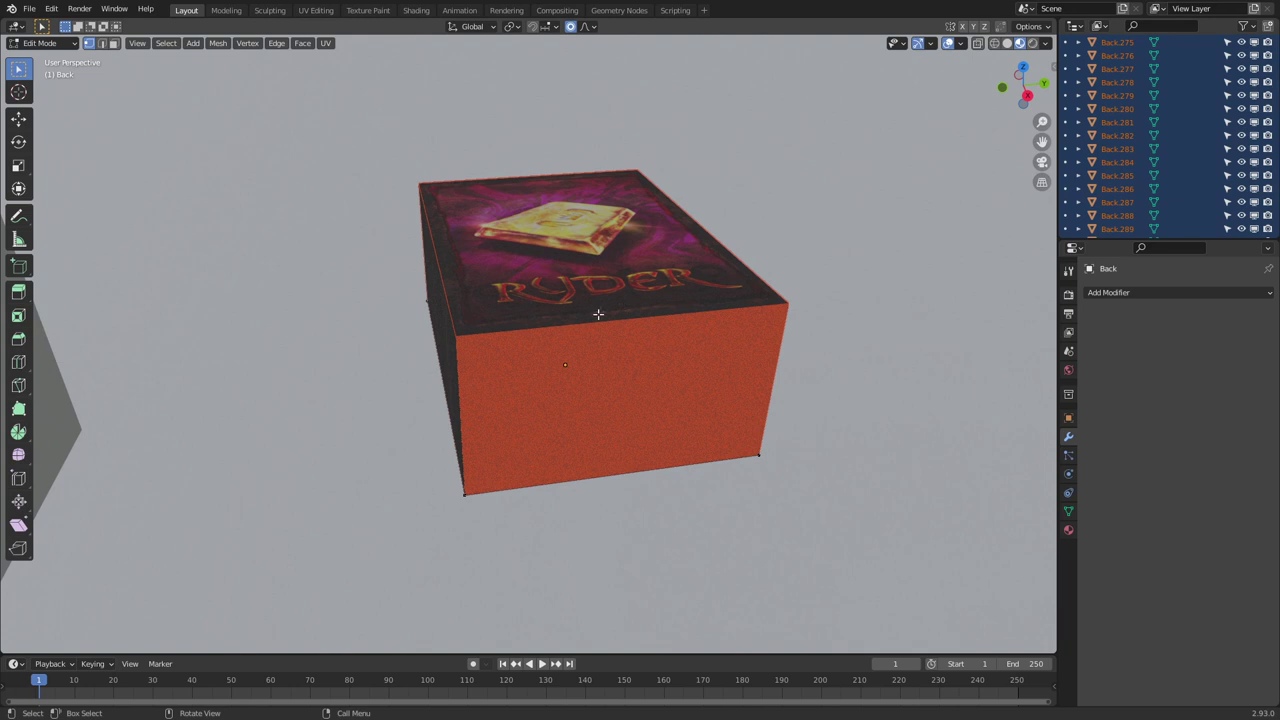
# Set the origin of every separated Back card to its own geometry in Object Mode
pyautogui.scroll(2, 586, 358)
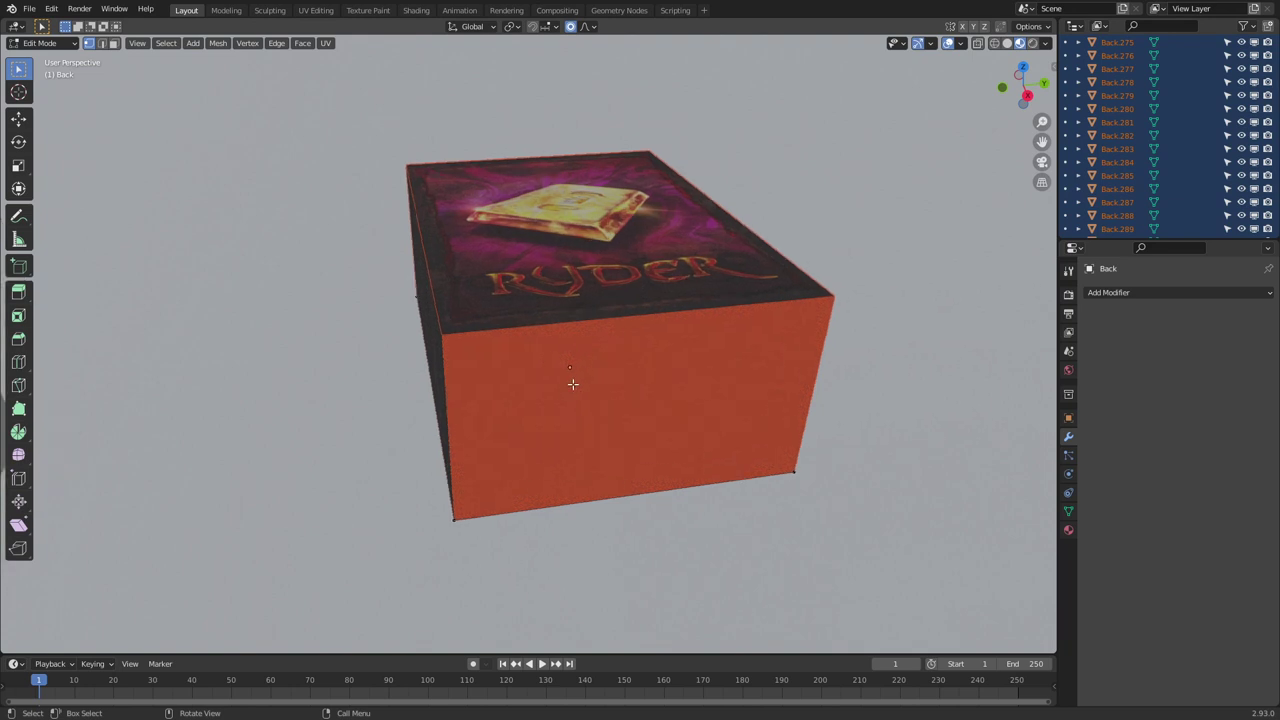
pyautogui.press('Tab')
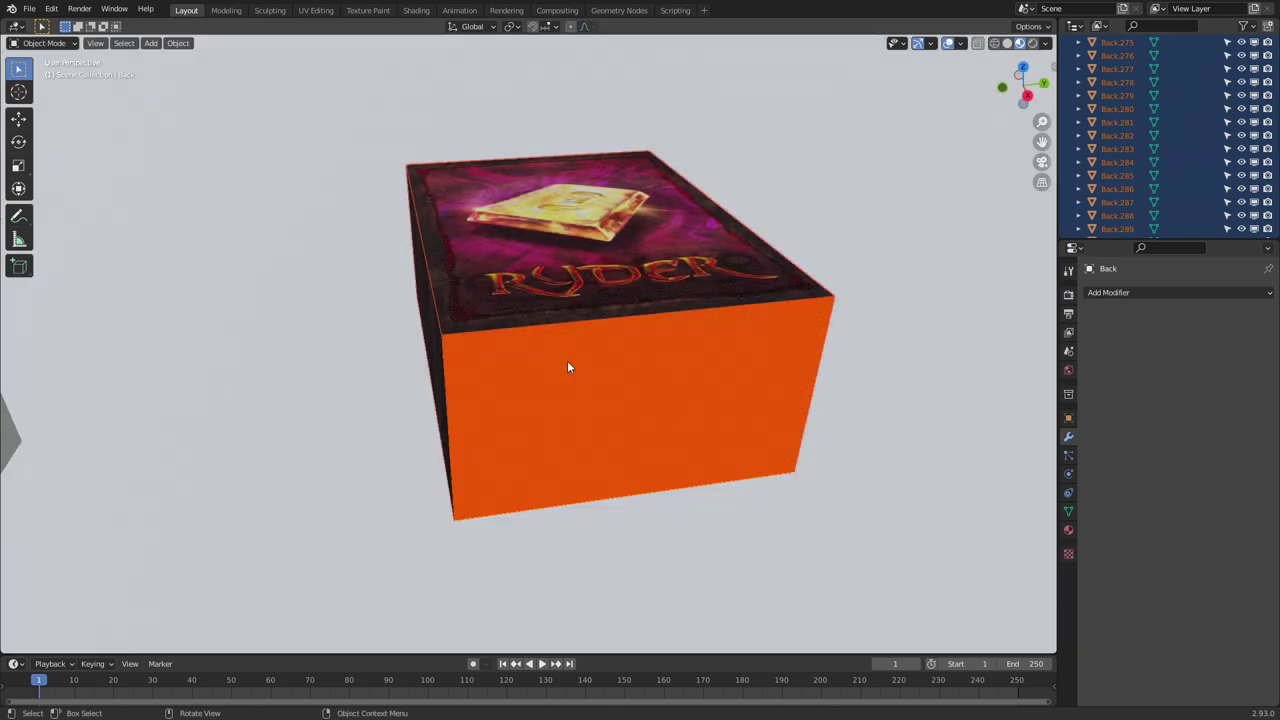
pyautogui.click(178, 43)
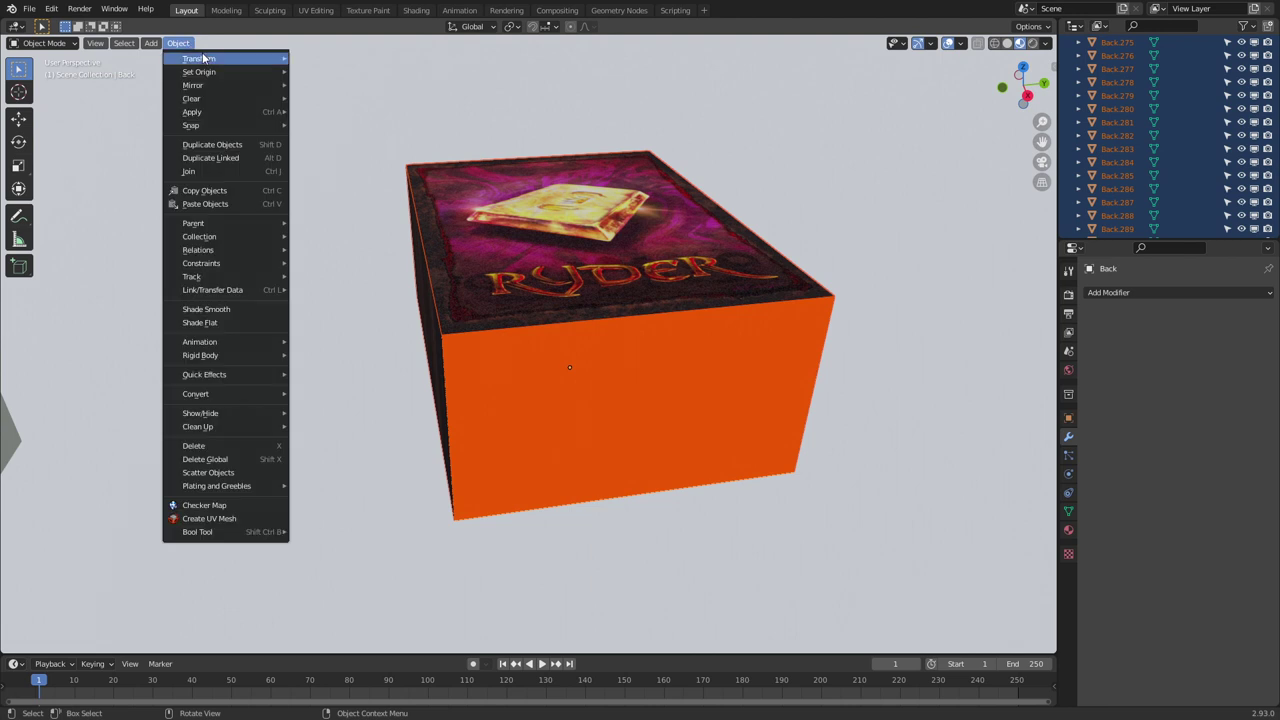
pyautogui.moveTo(207, 75)
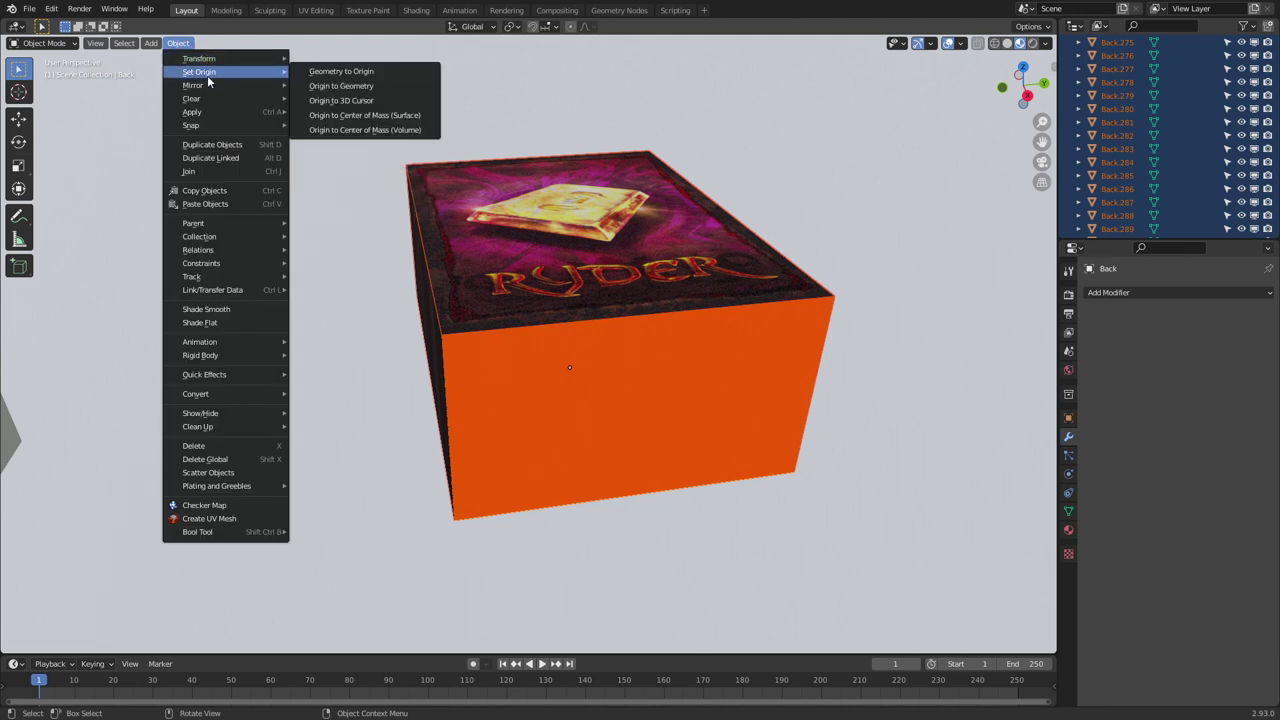
pyautogui.click(352, 86)
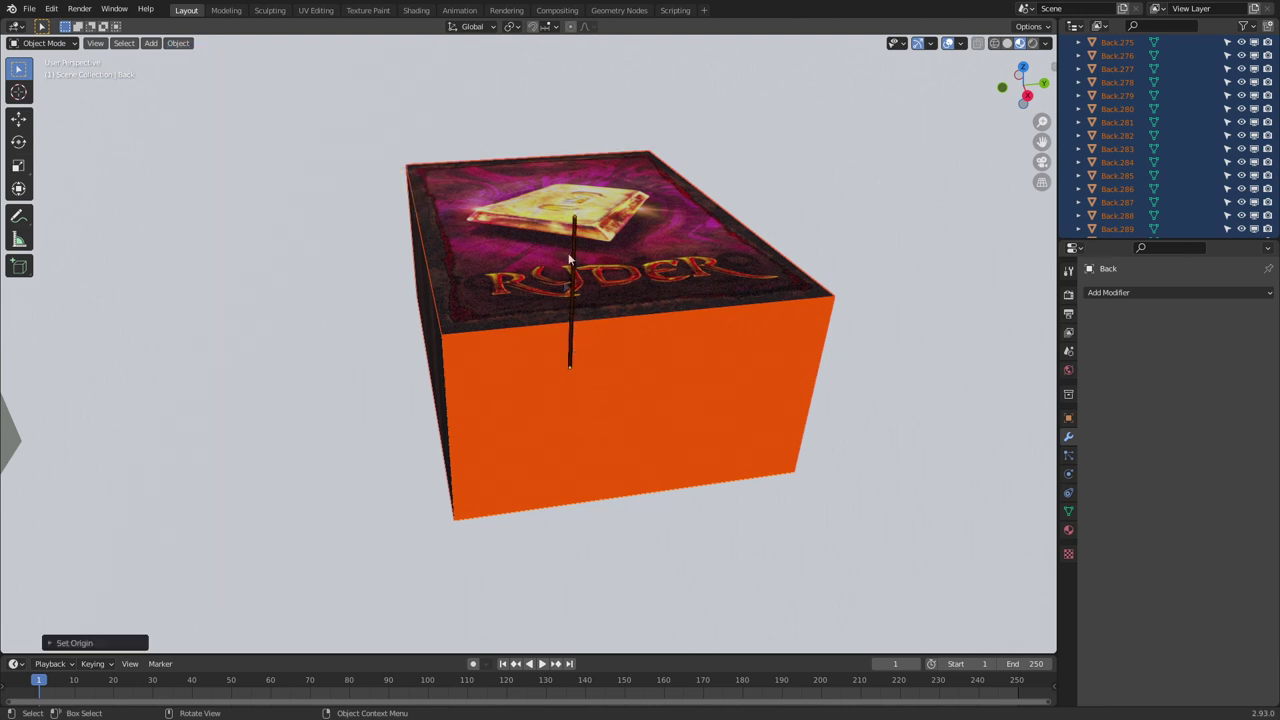
# Select a single card near the middle of the stack and enable proportional editing with Random falloff
pyautogui.click(585, 414)
pyautogui.click(570, 27)
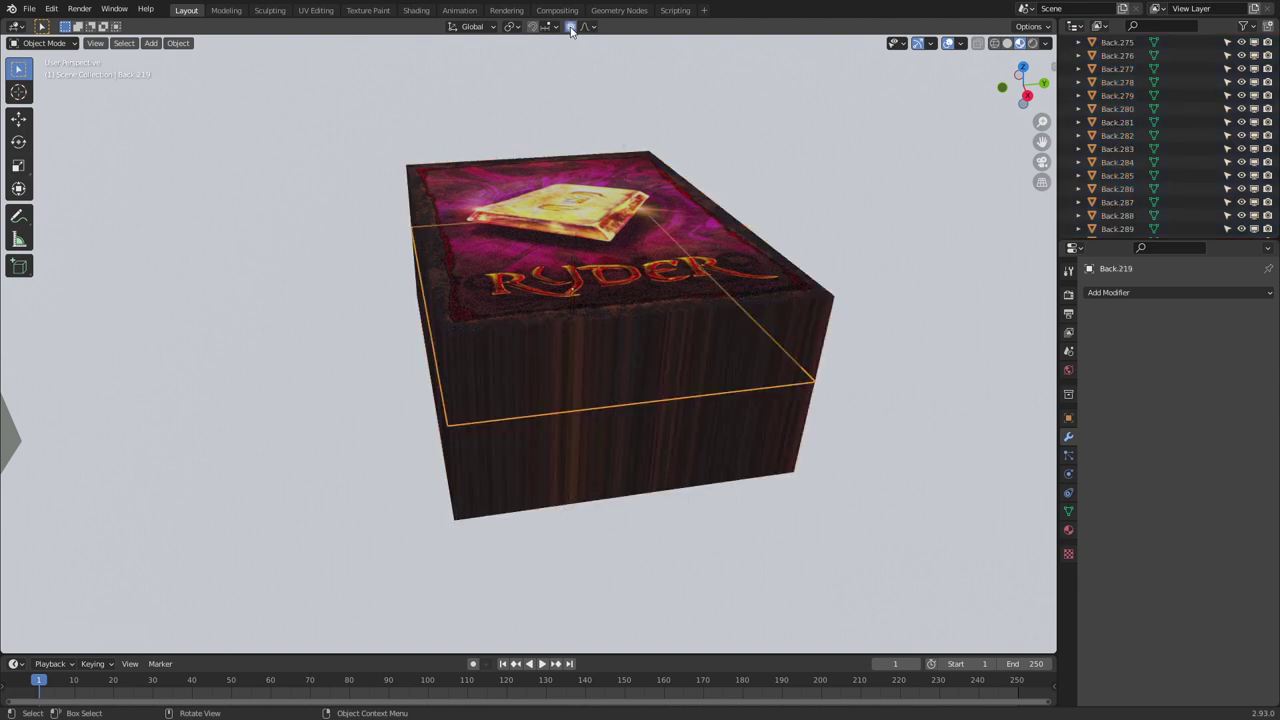
pyautogui.click(586, 27)
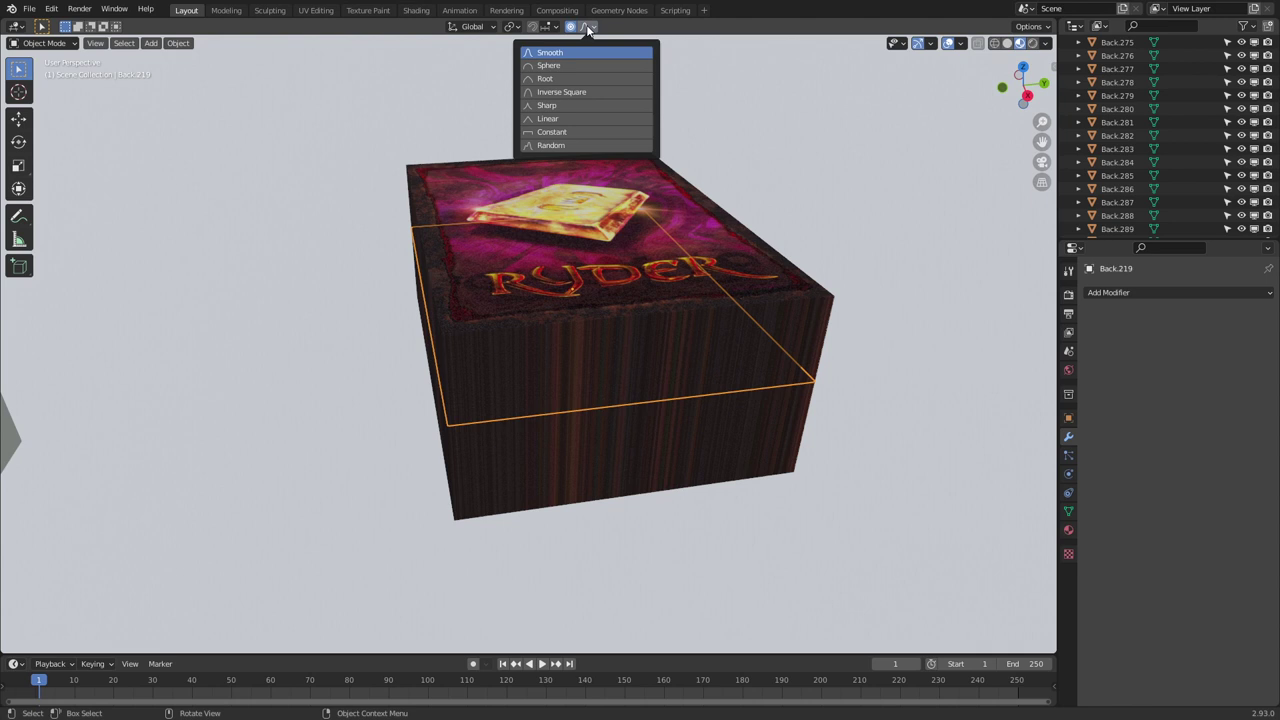
pyautogui.click(578, 146)
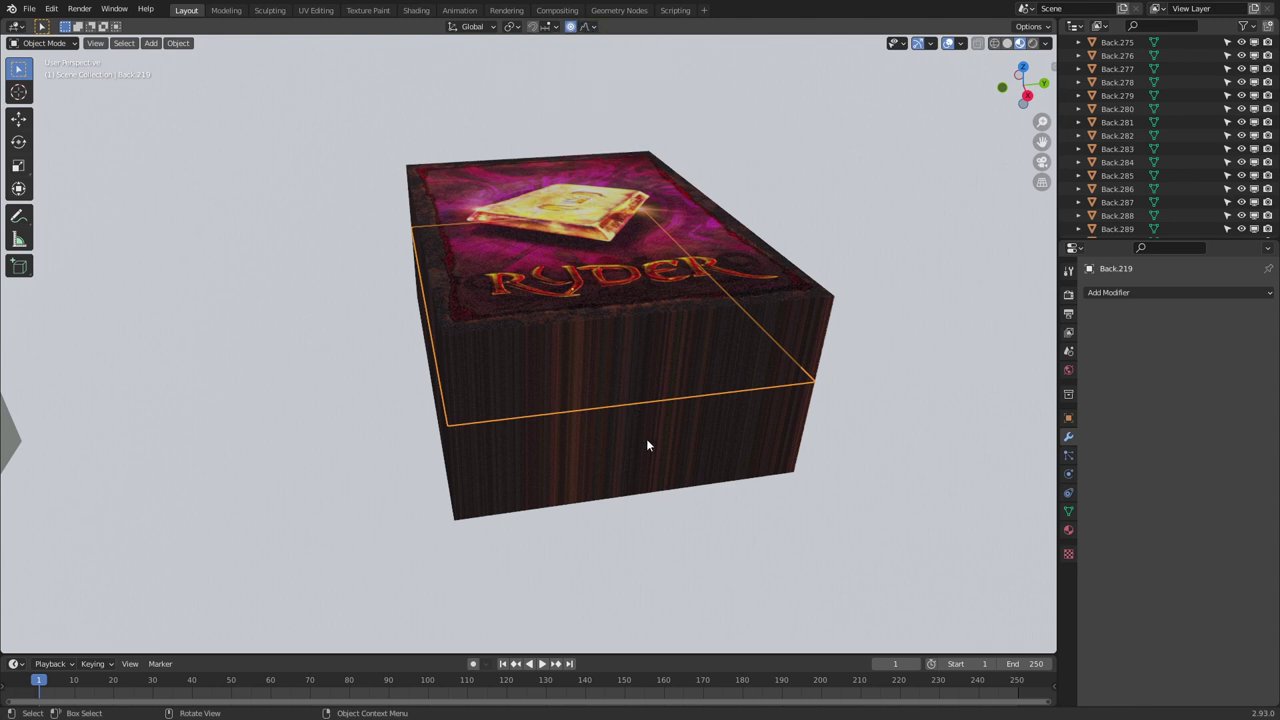
# Rotate the selected middle card slightly about Z and shift it along X to scatter the surrounding cards
pyautogui.press('r')
pyautogui.press('z')
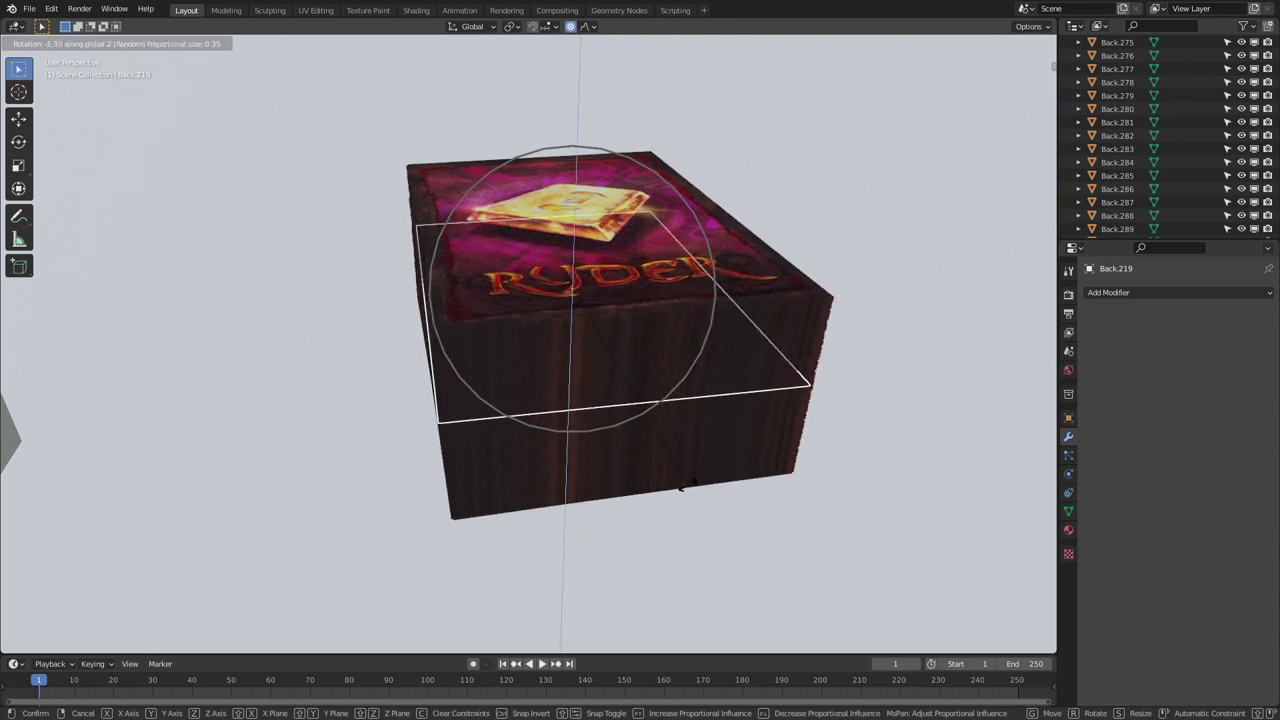
pyautogui.click(746, 460)
pyautogui.press('g')
pyautogui.press('x')
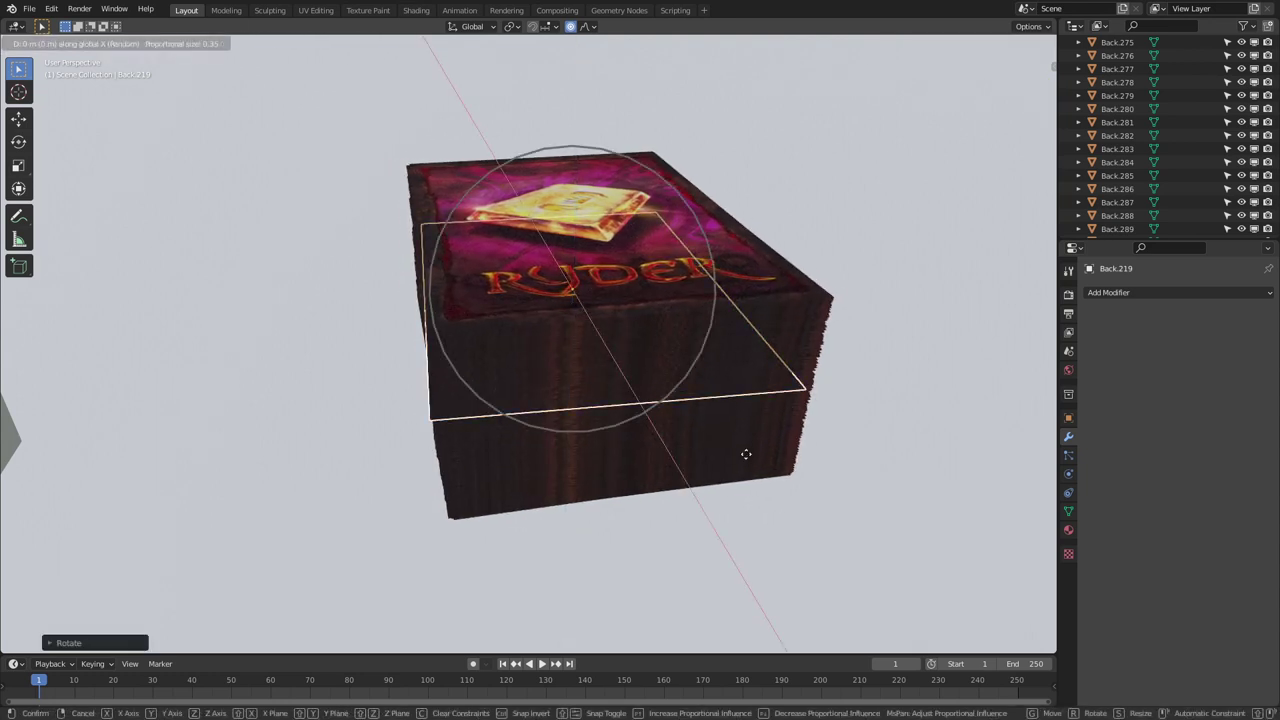
pyautogui.click(741, 458)
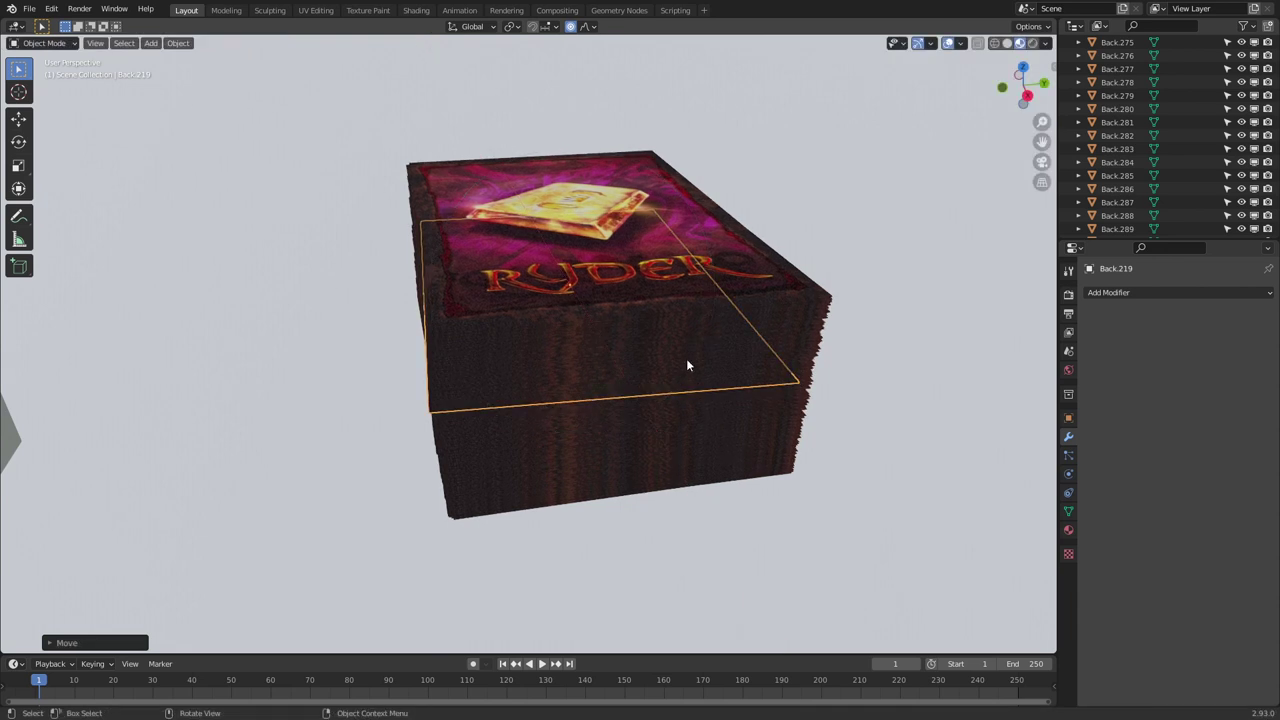
# Shift a card low in the stack along Y and a middle card along X, using the random falloff
pyautogui.click(684, 455)
pyautogui.click(687, 472)
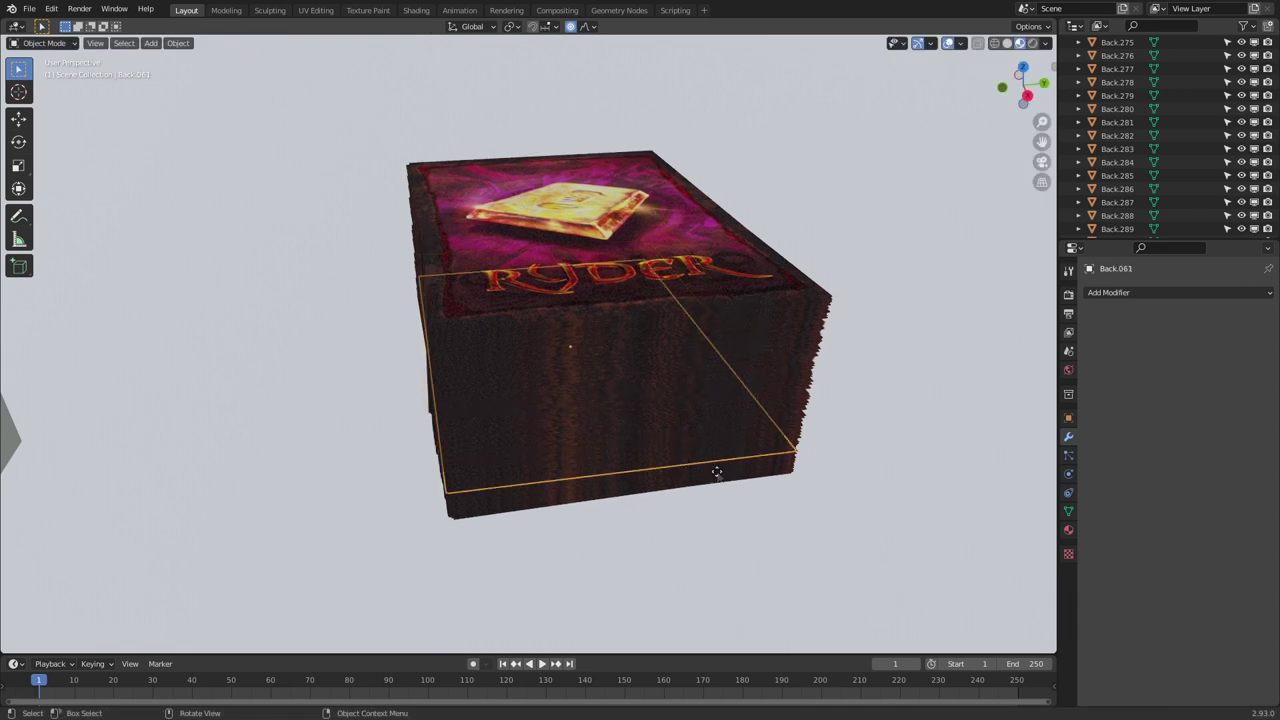
pyautogui.press('g')
pyautogui.press('y')
pyautogui.click(711, 471)
pyautogui.click(714, 427)
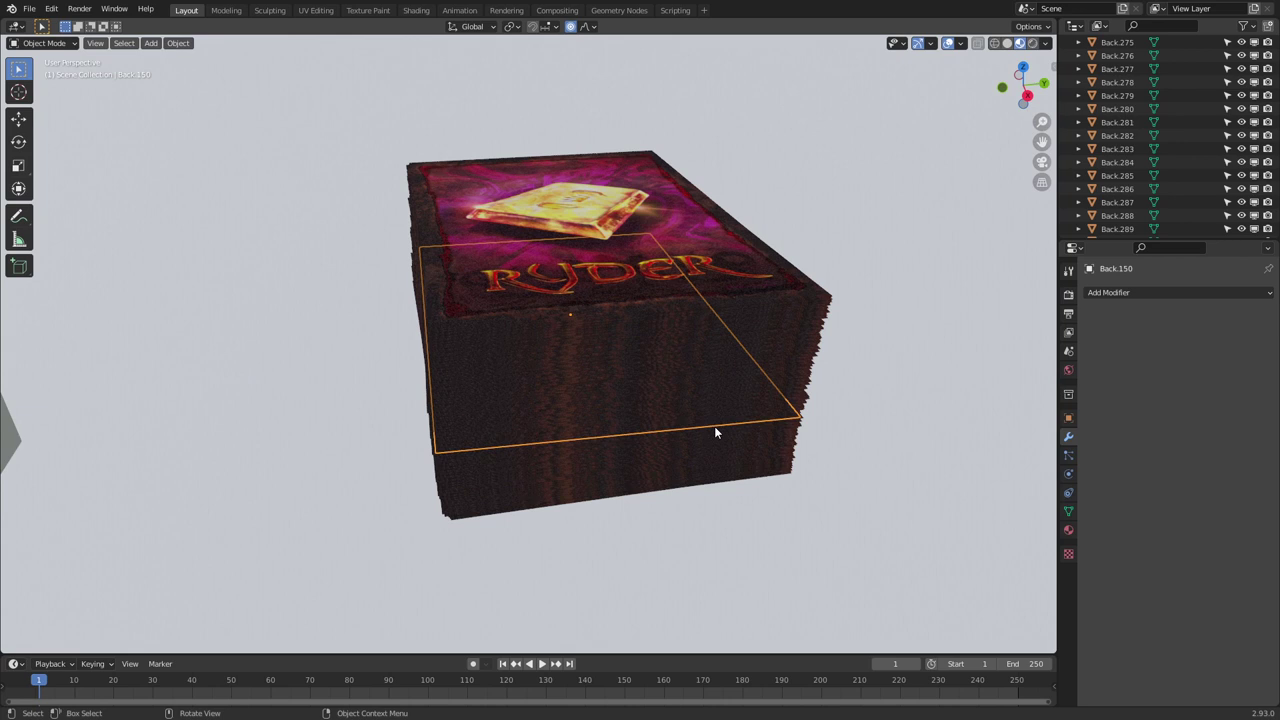
pyautogui.press('g')
pyautogui.press('x')
pyautogui.click(723, 435)
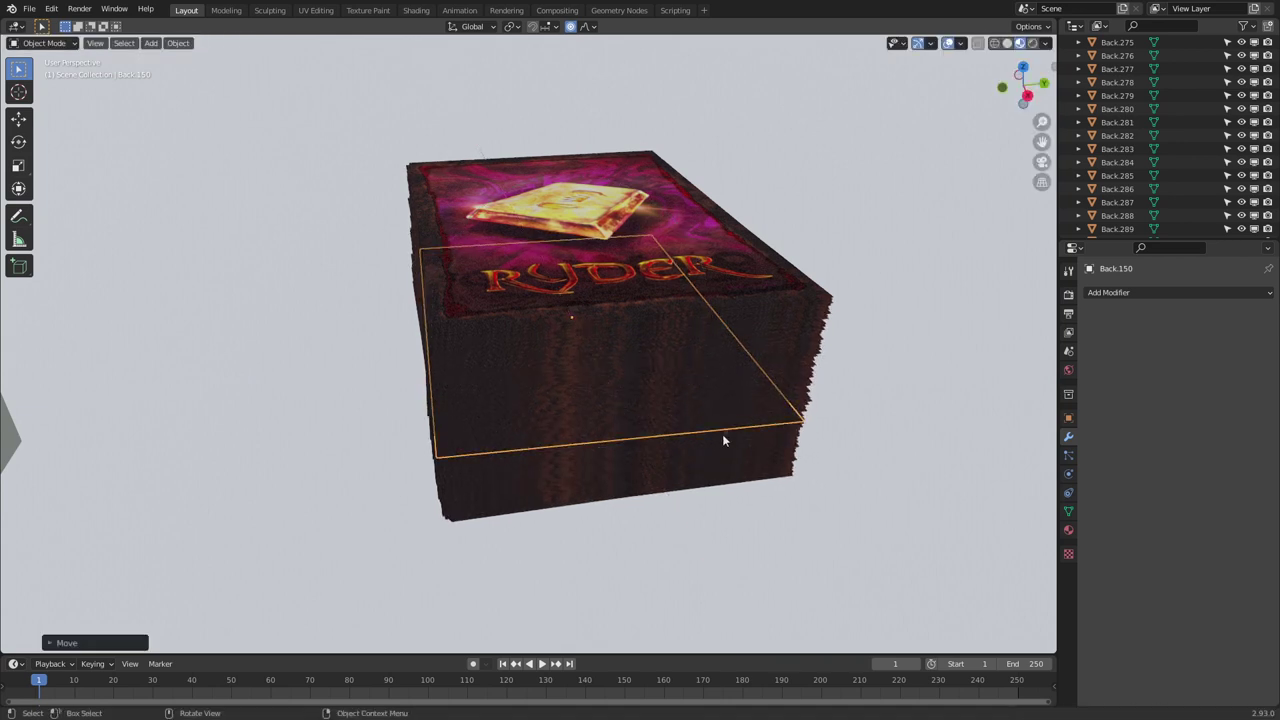
# Rotate a card near the stack's base slightly about Z with random falloff, and review the uneven stack
pyautogui.click(749, 463)
pyautogui.press('r')
pyautogui.press('z')
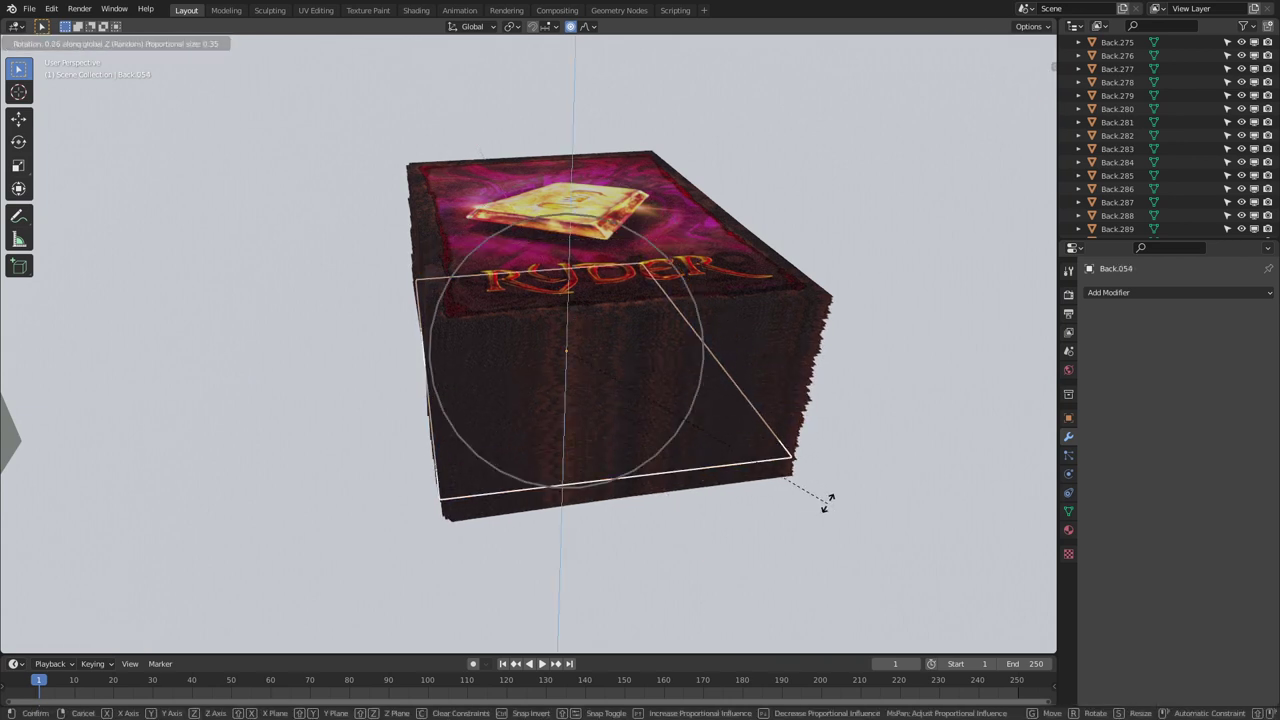
pyautogui.scroll(-5, 826, 502)
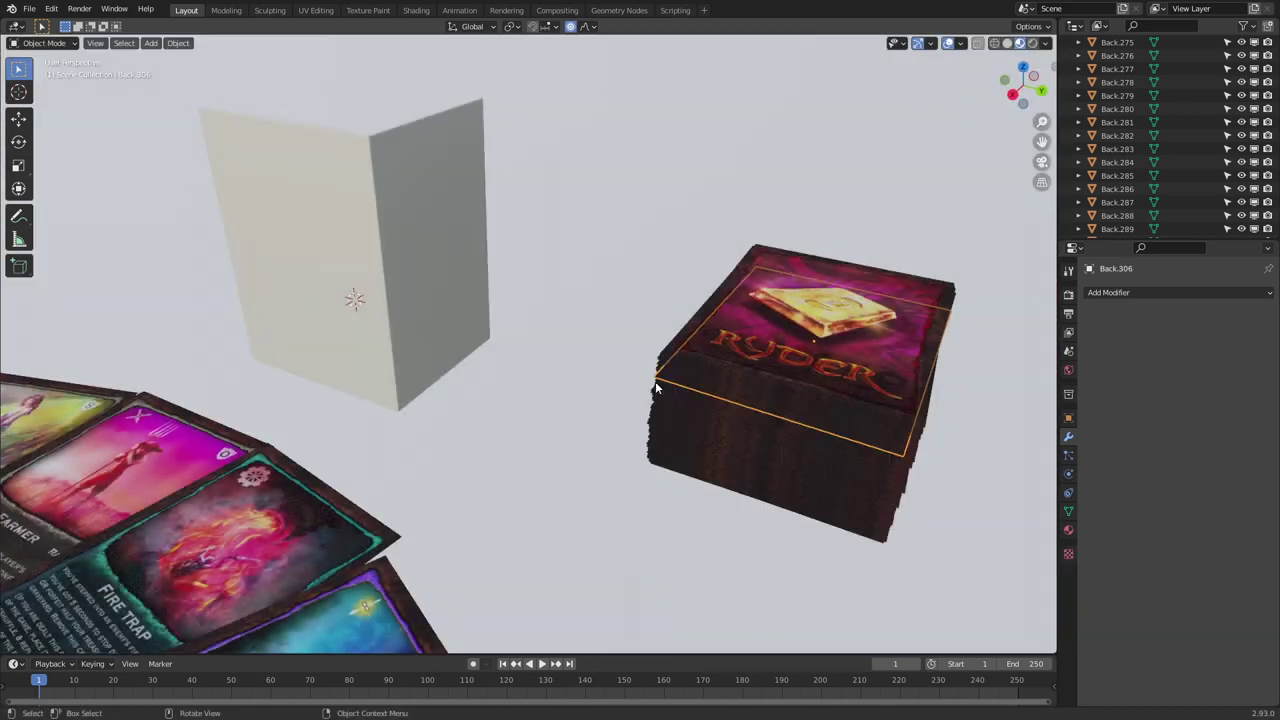
pyautogui.moveTo(655, 381); pyautogui.dragTo(754, 400, button='middle')
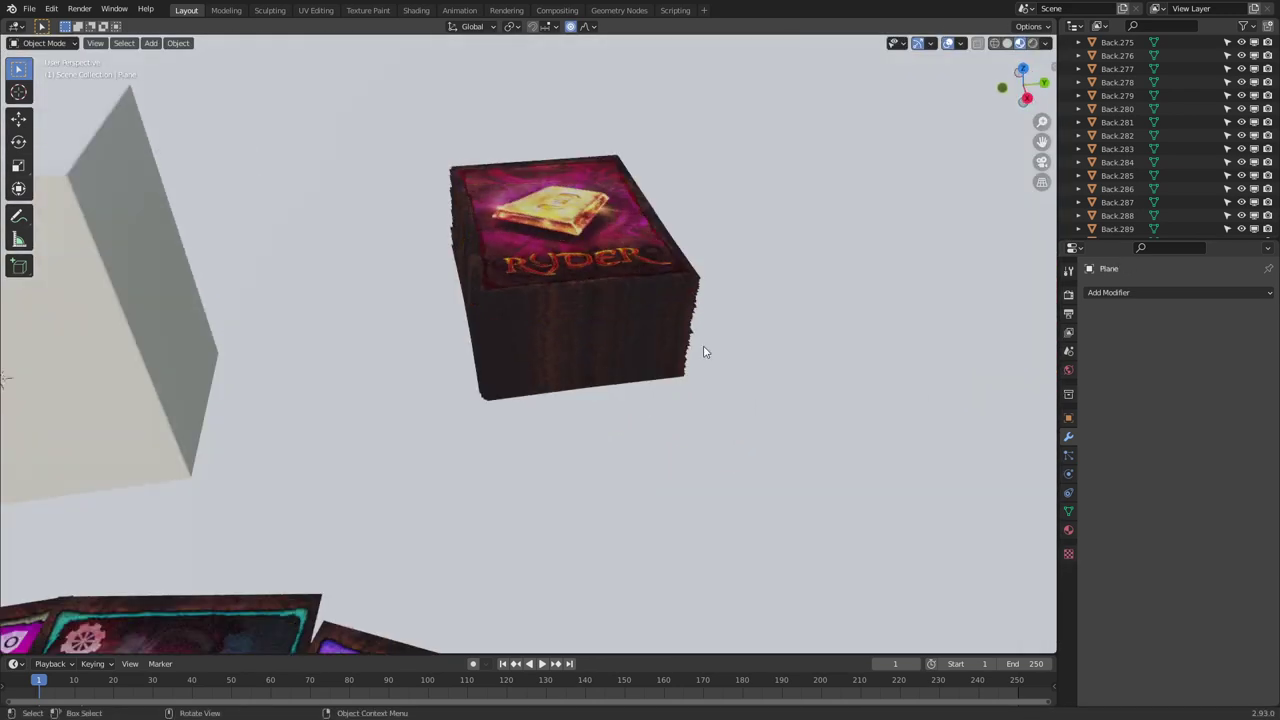
pyautogui.moveTo(704, 346); pyautogui.dragTo(590, 353, button='middle')
pyautogui.scroll(-3, 604, 423)
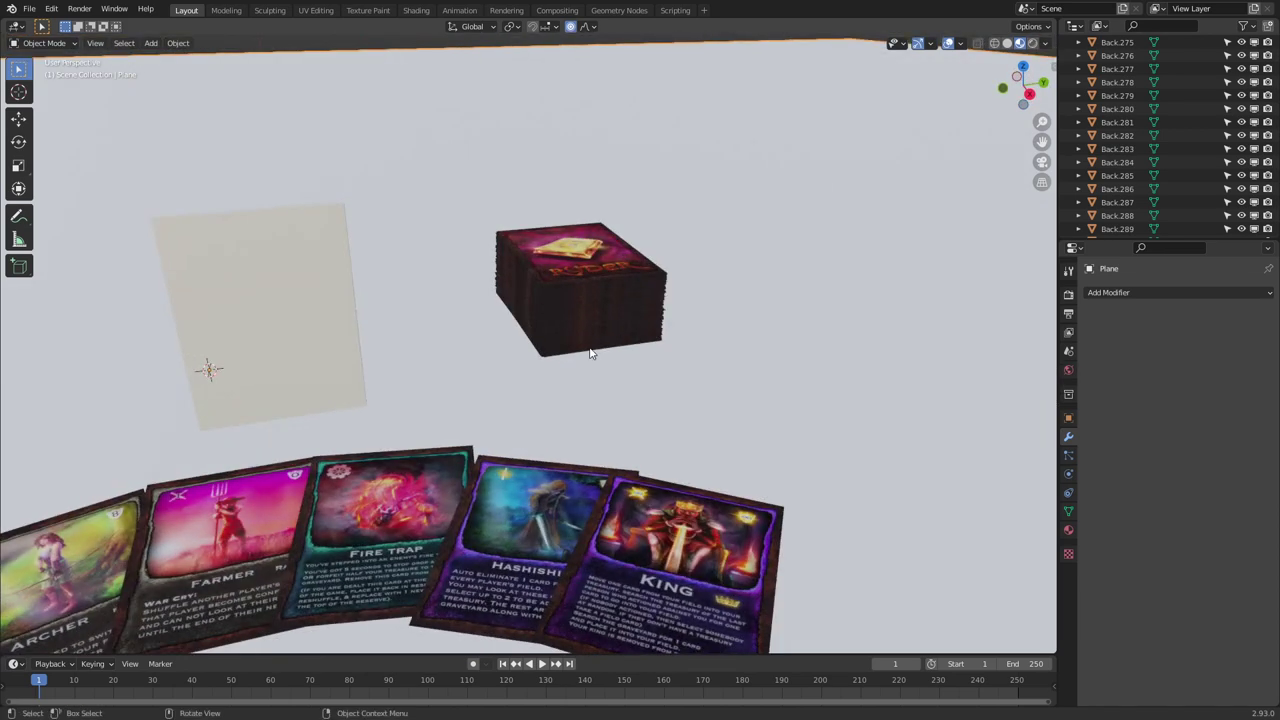
# Select the plain box and choose the Paper01 material from the Extreme PBR library's Paper category
pyautogui.moveTo(606, 277); pyautogui.dragTo(464, 384, button='middle')
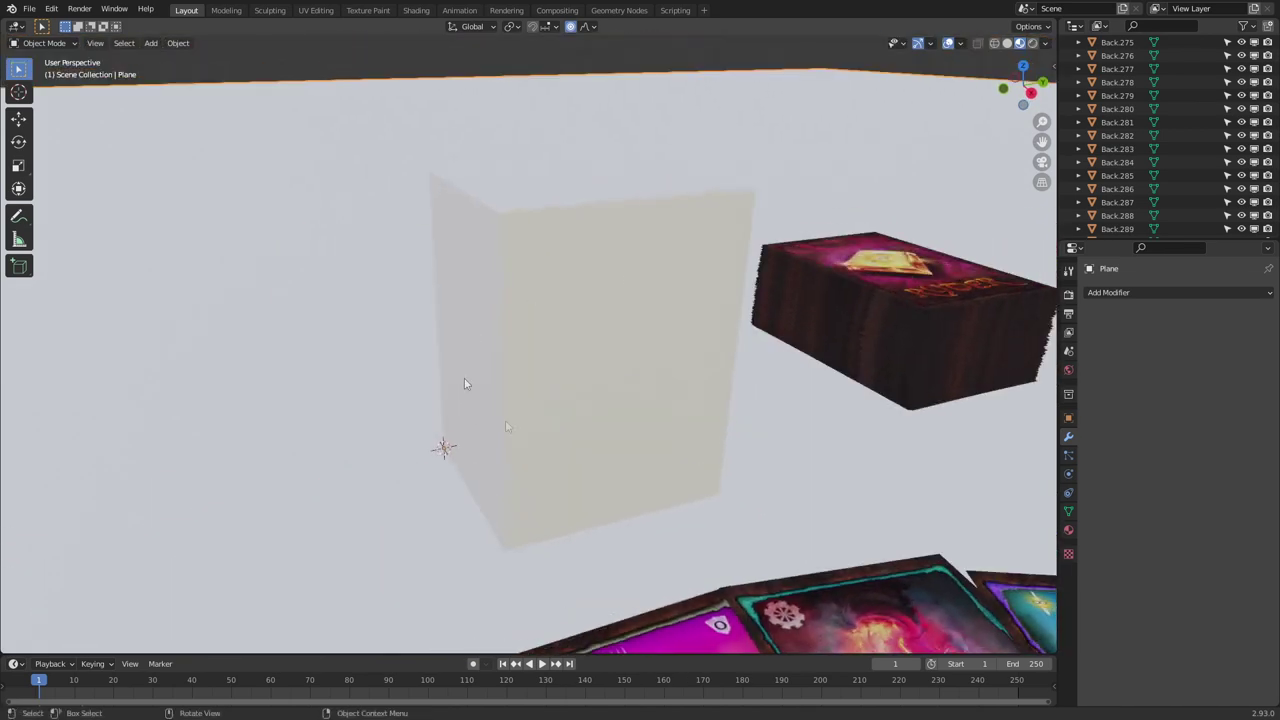
pyautogui.click(587, 410)
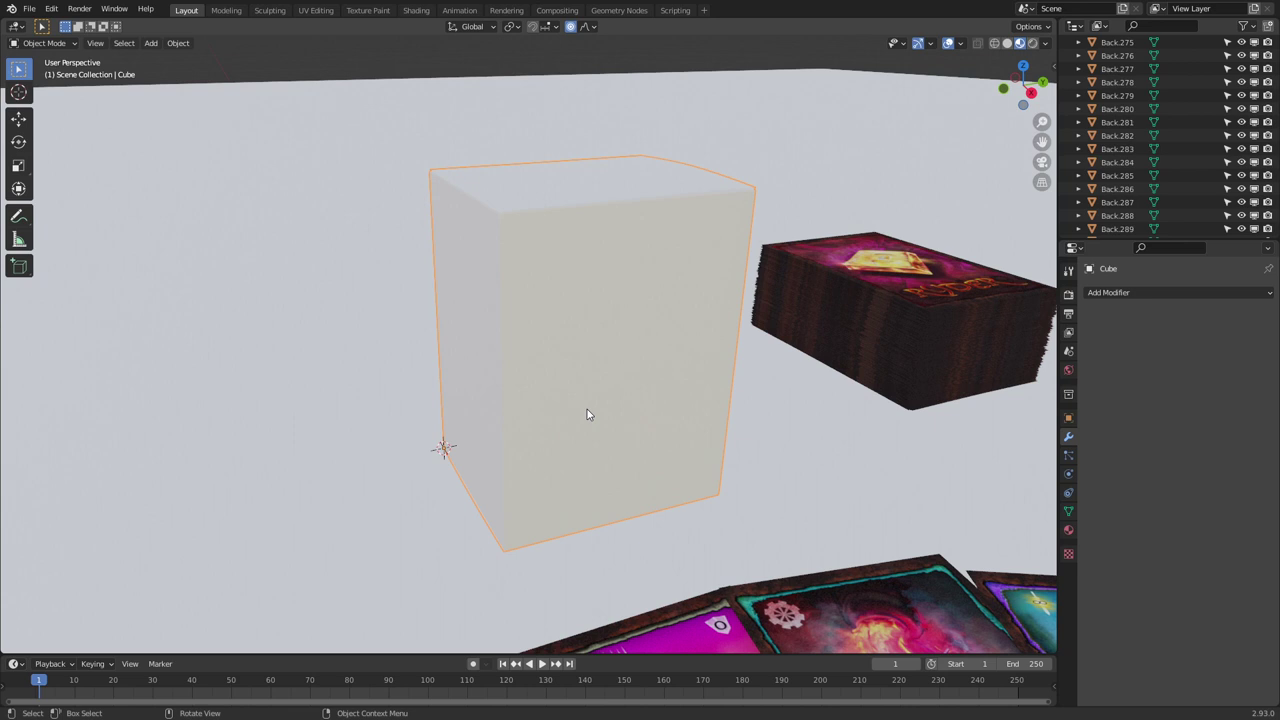
pyautogui.press('n')
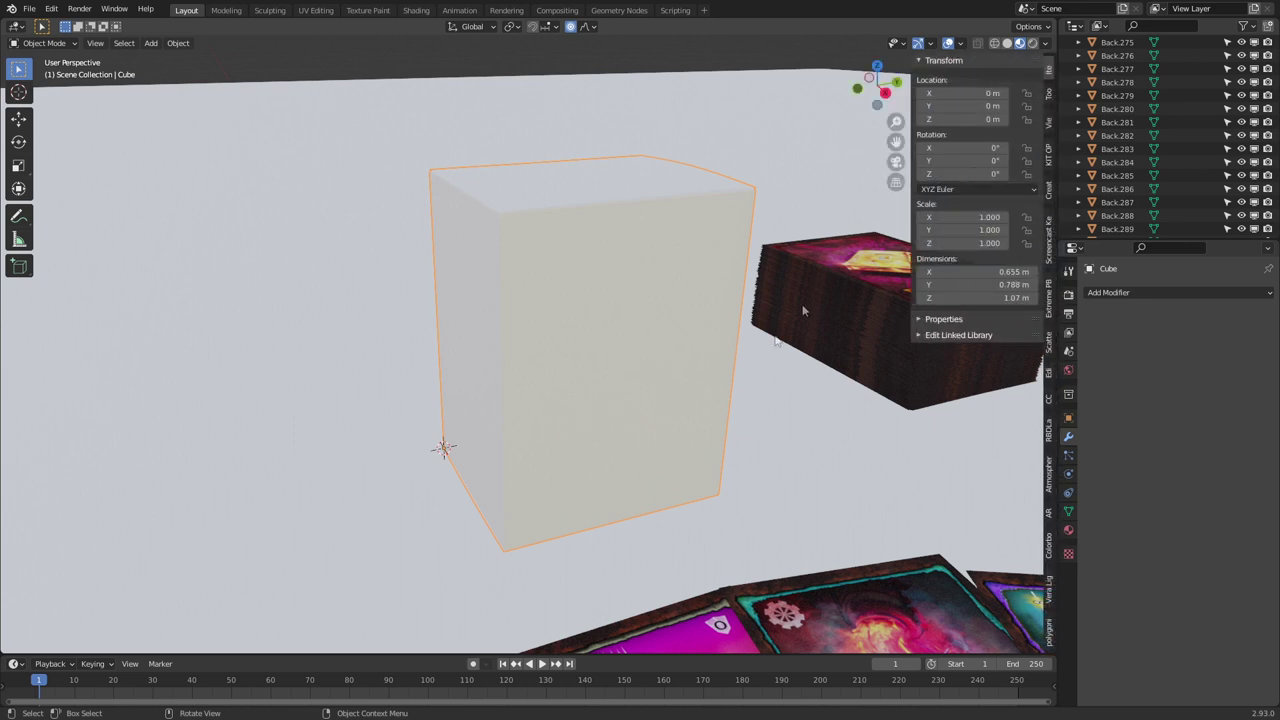
pyautogui.click(1049, 298)
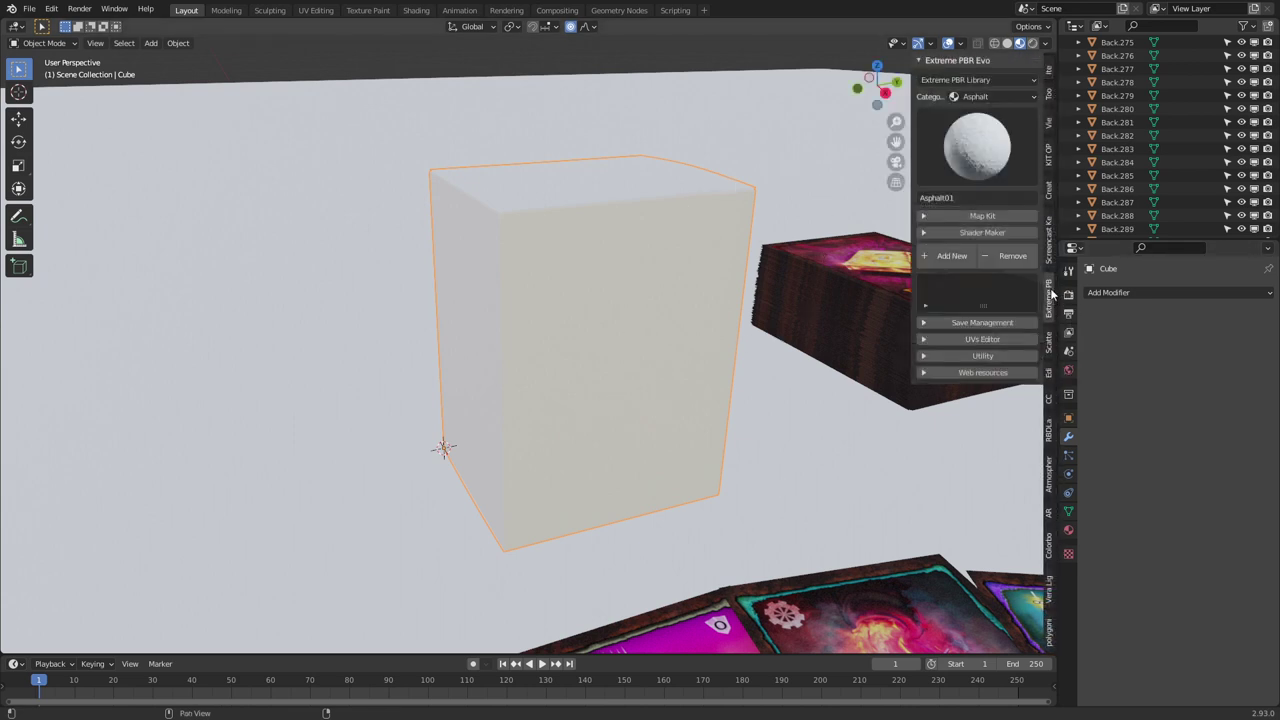
pyautogui.click(980, 97)
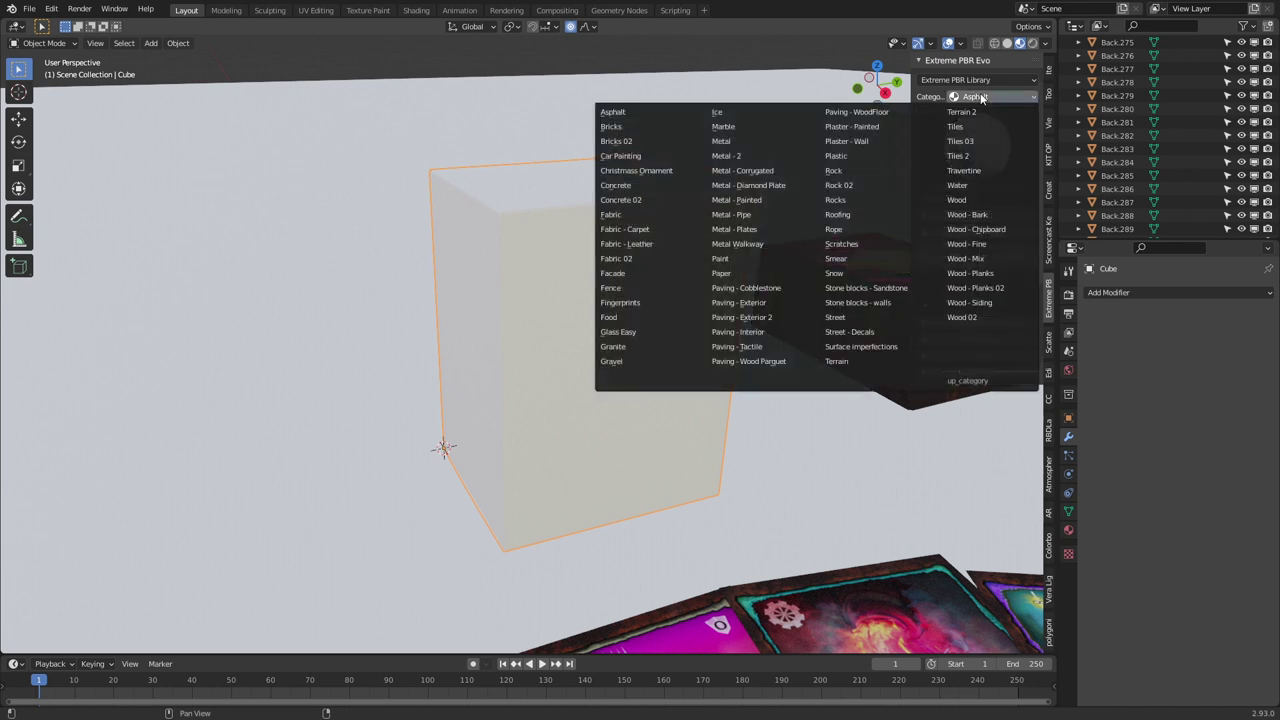
pyautogui.click(721, 273)
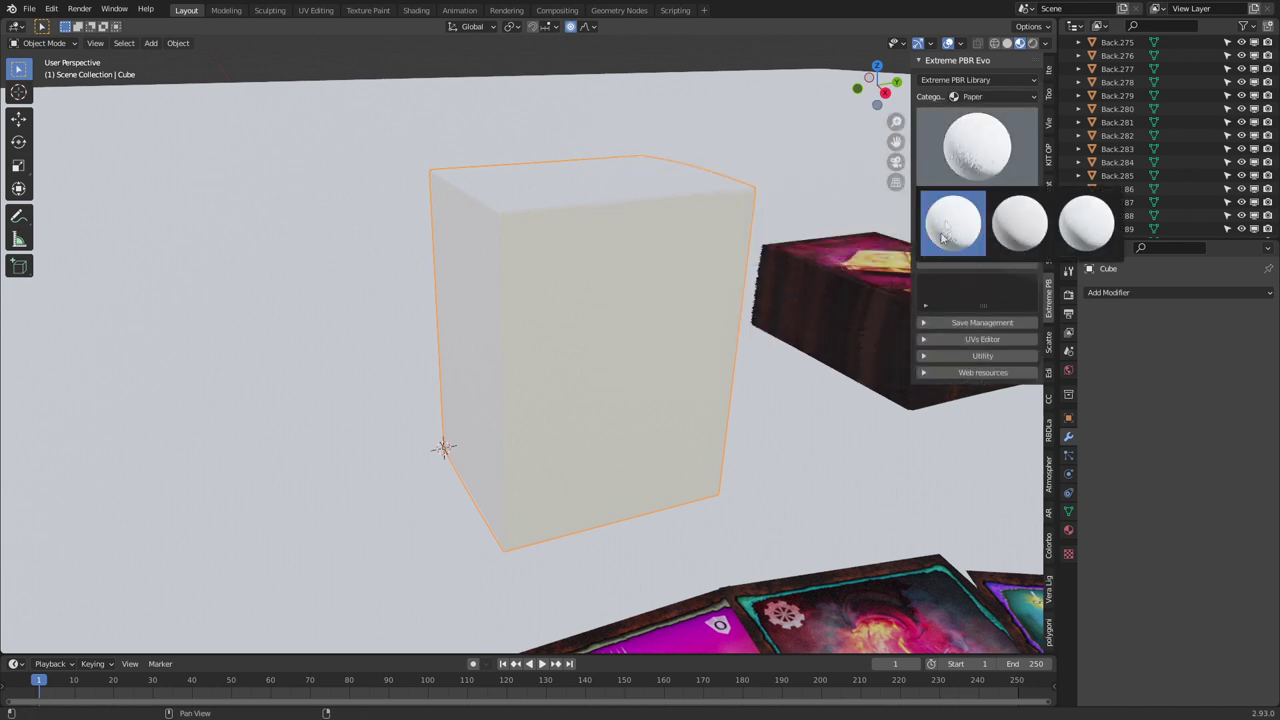
pyautogui.click(944, 237)
# Enable the Roughness, Normal and Specular maps for Paper01 and add the material to the box
pyautogui.click(950, 217)
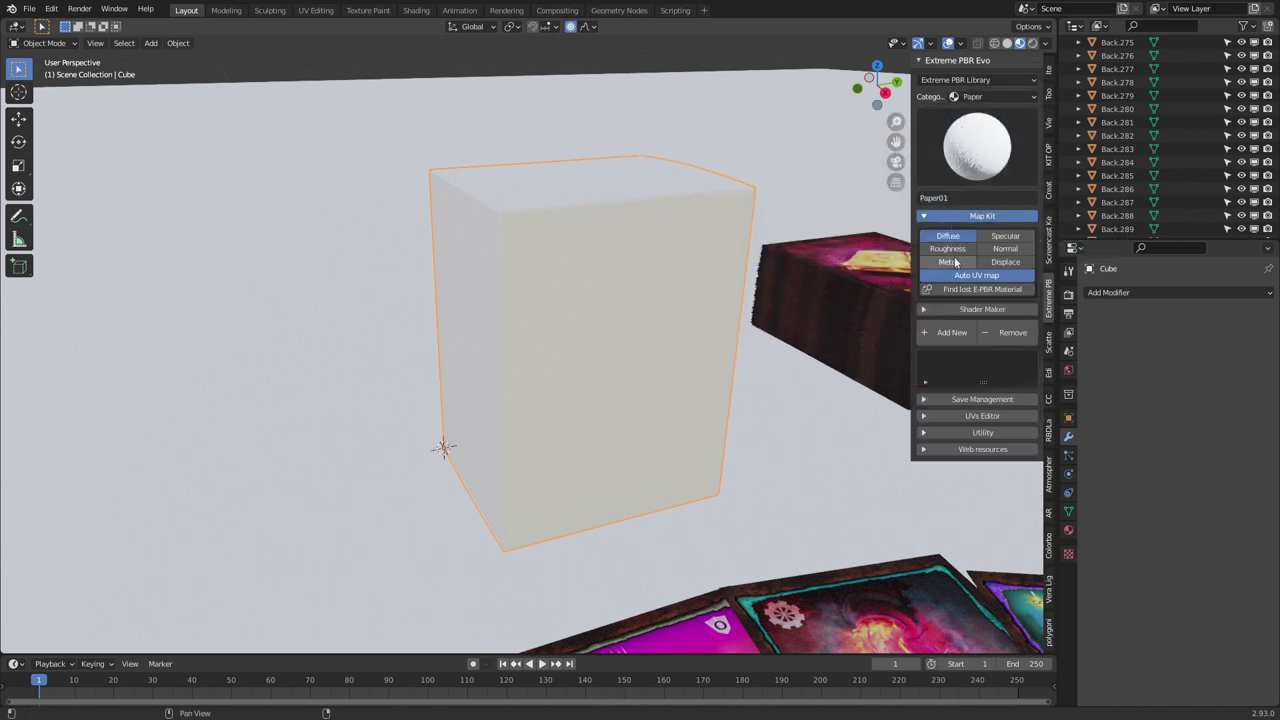
pyautogui.click(948, 248)
pyautogui.click(1005, 248)
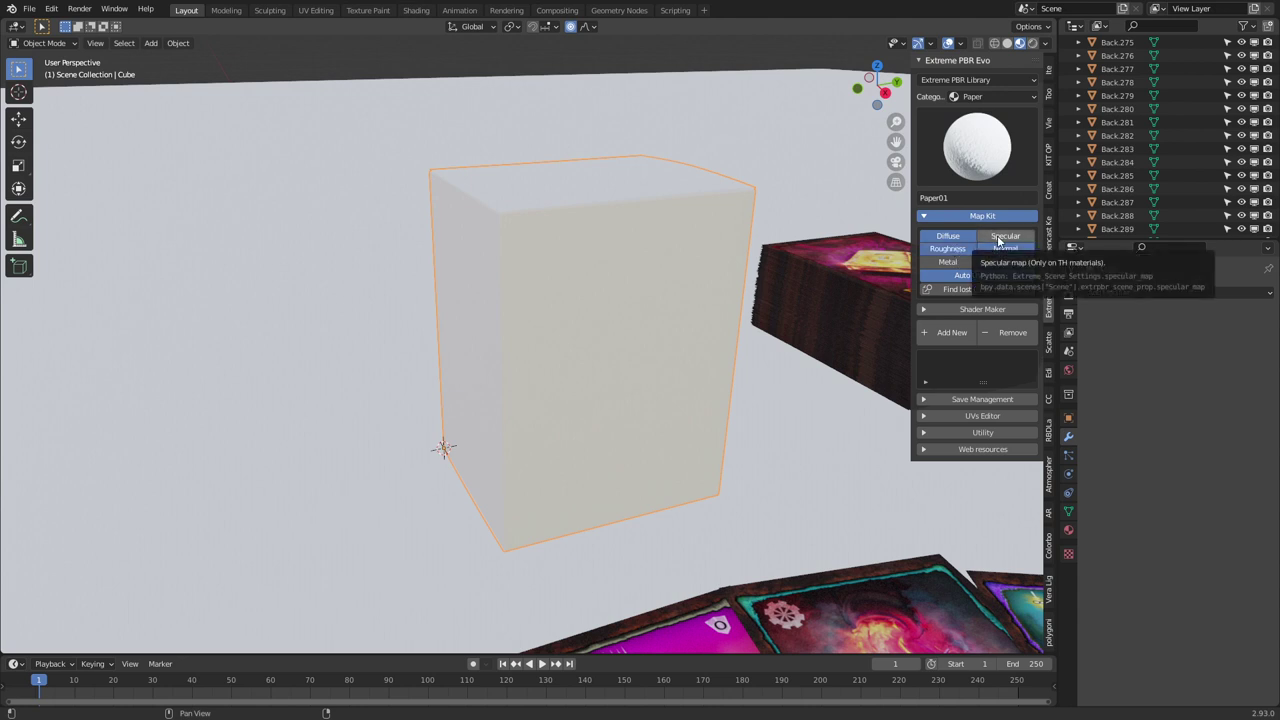
pyautogui.click(1001, 237)
pyautogui.click(943, 332)
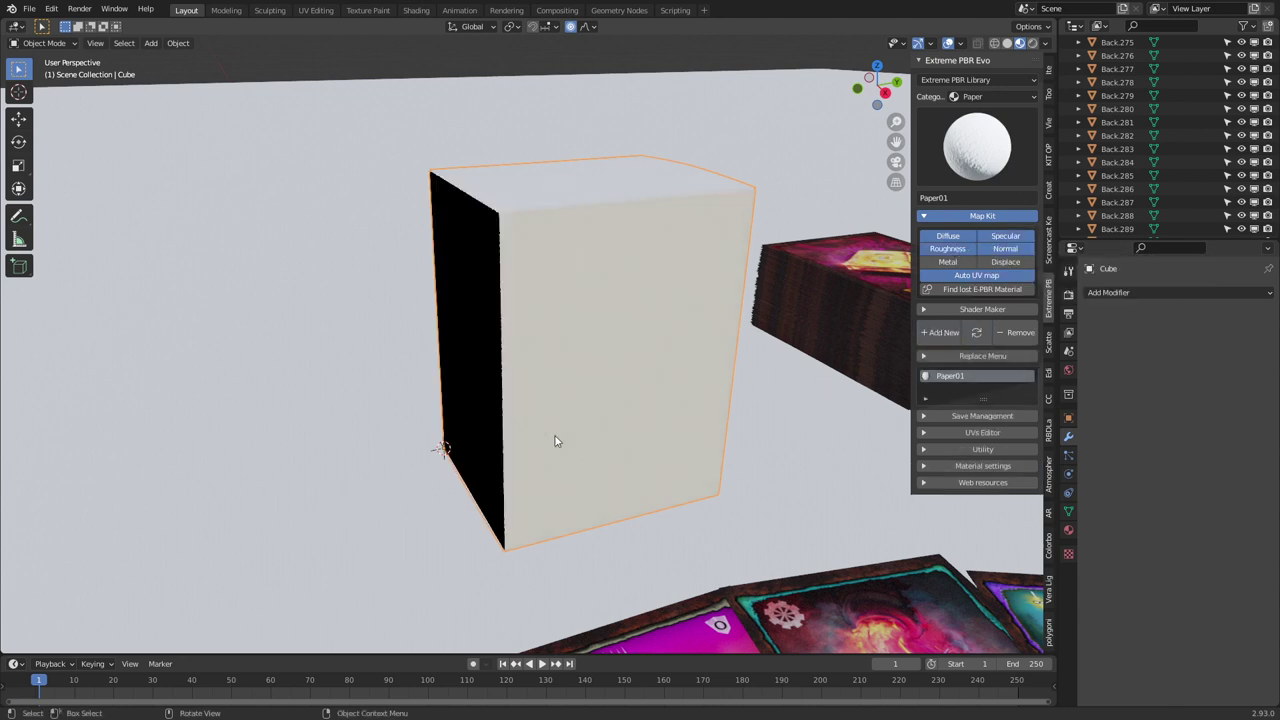
# Reconnect the Paper01 normal map output from the shader's Alpha input to its Normal input
pyautogui.click(416, 10)
pyautogui.scroll(-3, 614, 579)
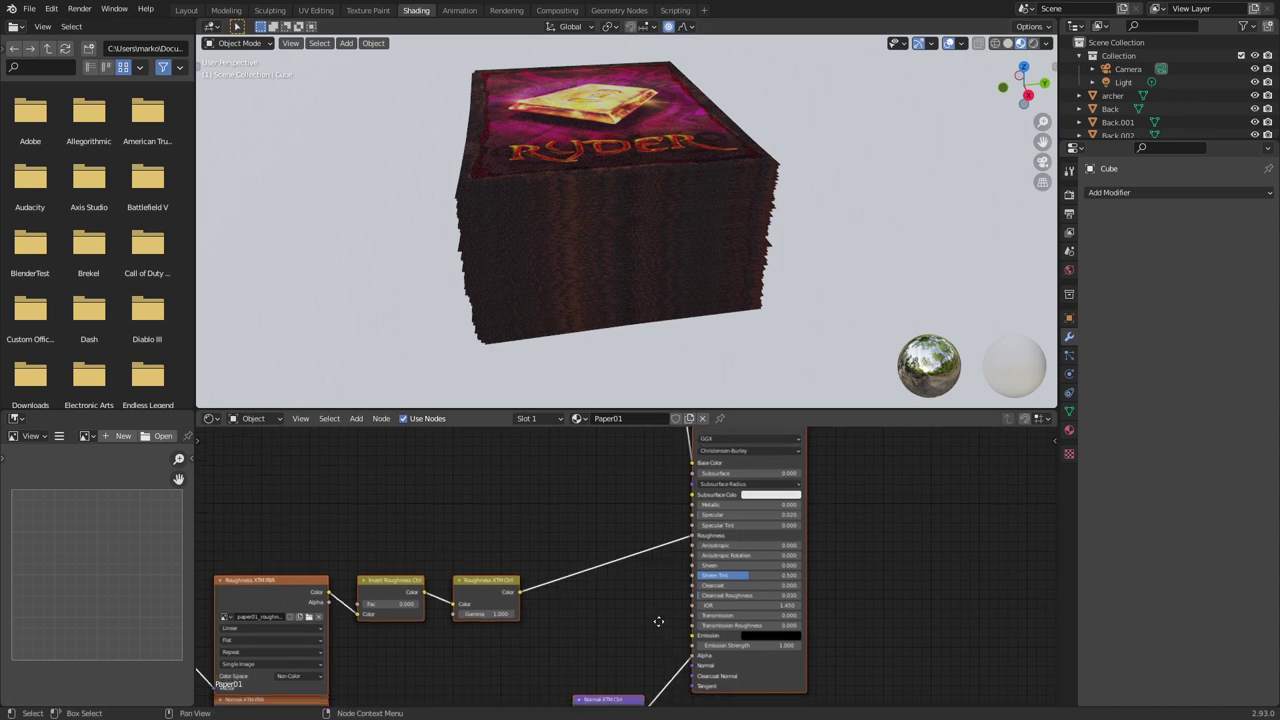
pyautogui.scroll(-4, 395, 250)
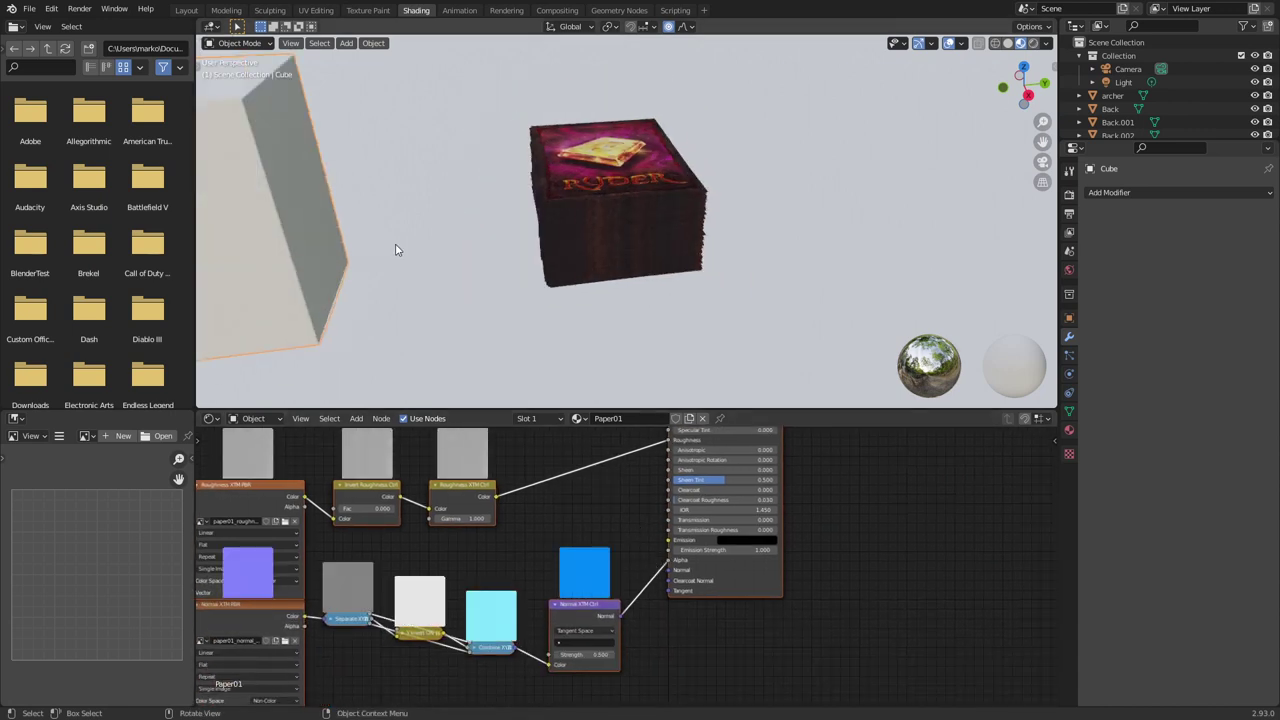
pyautogui.keyDown('shift'); pyautogui.moveTo(349, 265); pyautogui.dragTo(724, 279, button='middle'); pyautogui.keyUp('shift')
pyautogui.moveTo(640, 330); pyautogui.dragTo(700, 262, button='middle')
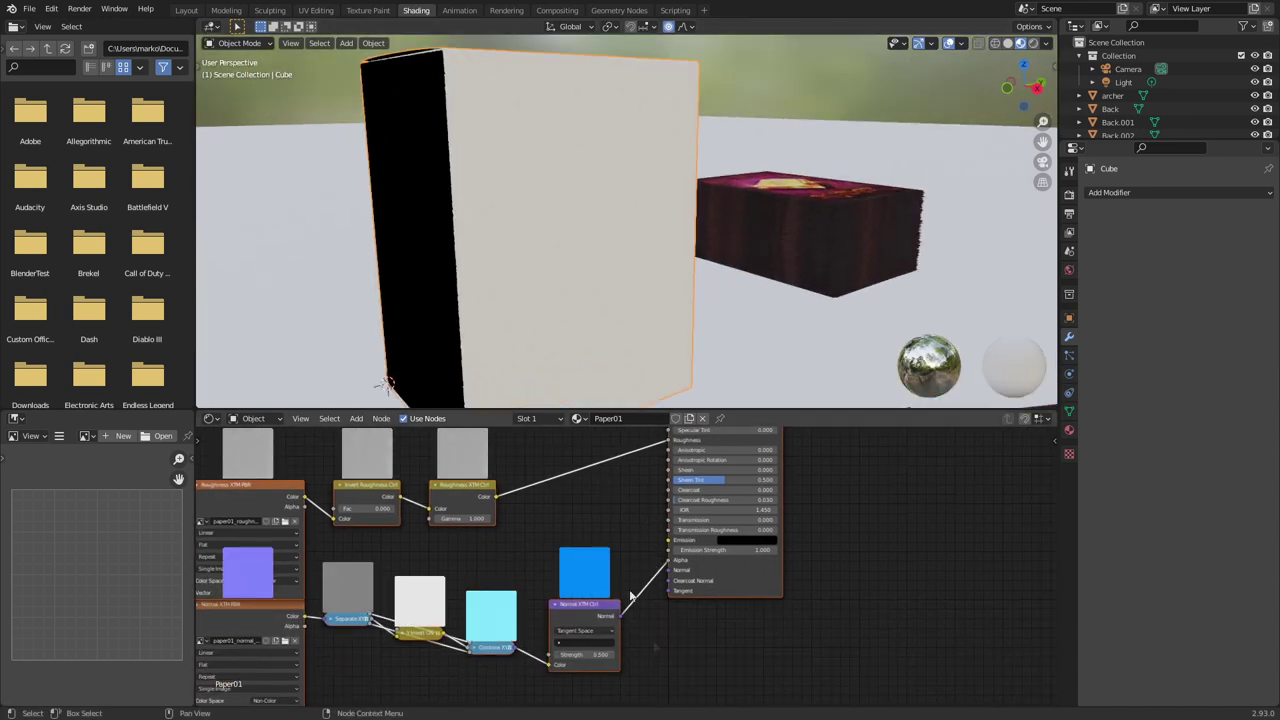
pyautogui.moveTo(669, 566); pyautogui.dragTo(668, 572)
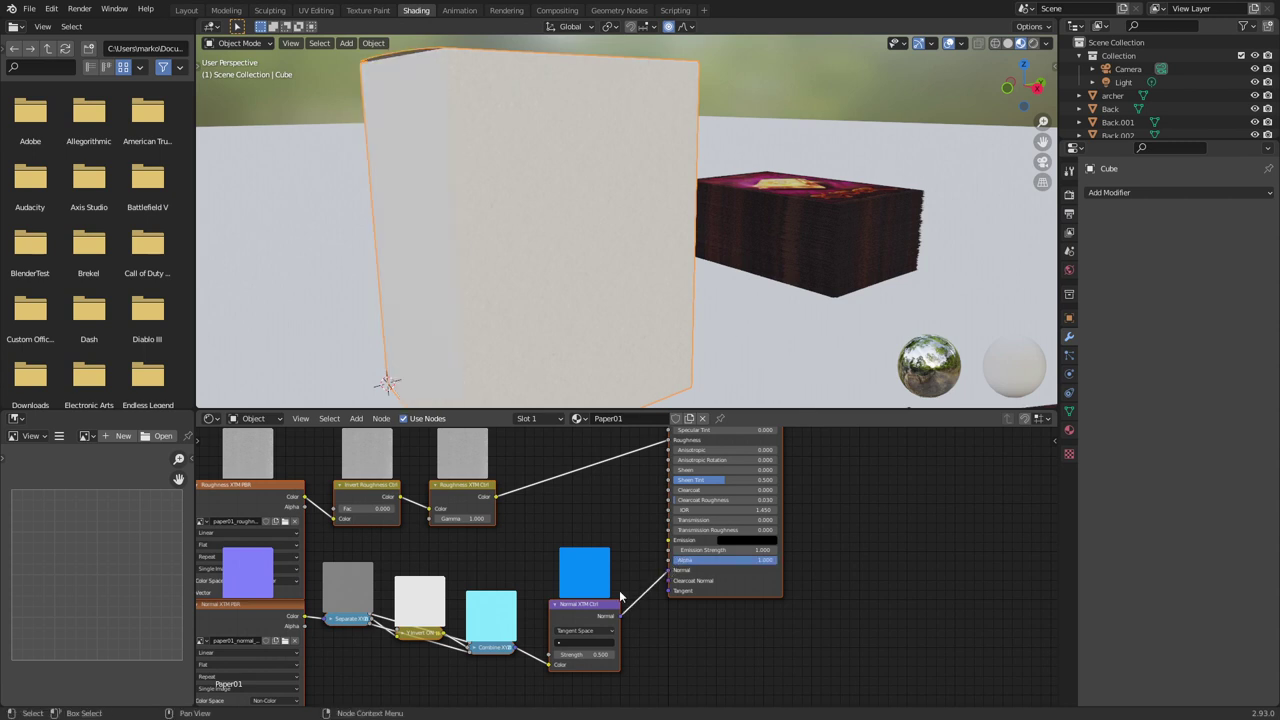
pyautogui.moveTo(547, 149); pyautogui.dragTo(661, 156, button='middle')
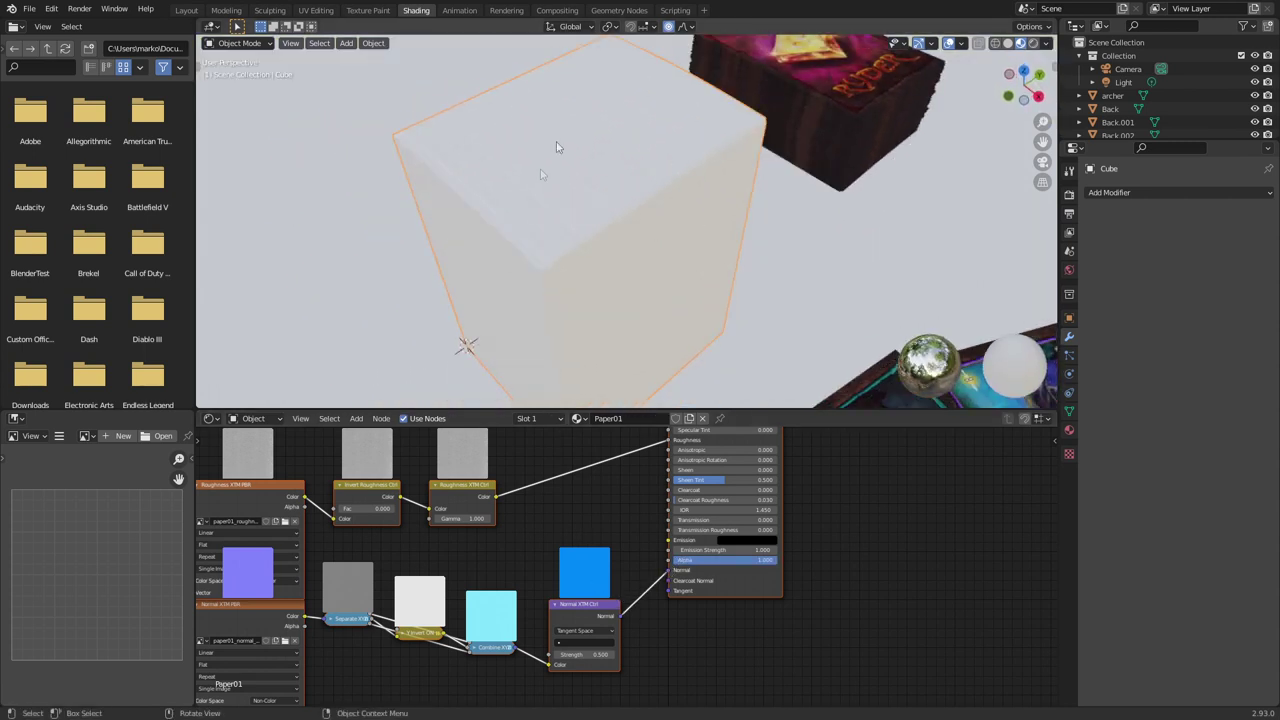
# Unwrap all of the box's faces with Cube Projection
pyautogui.press('Tab')
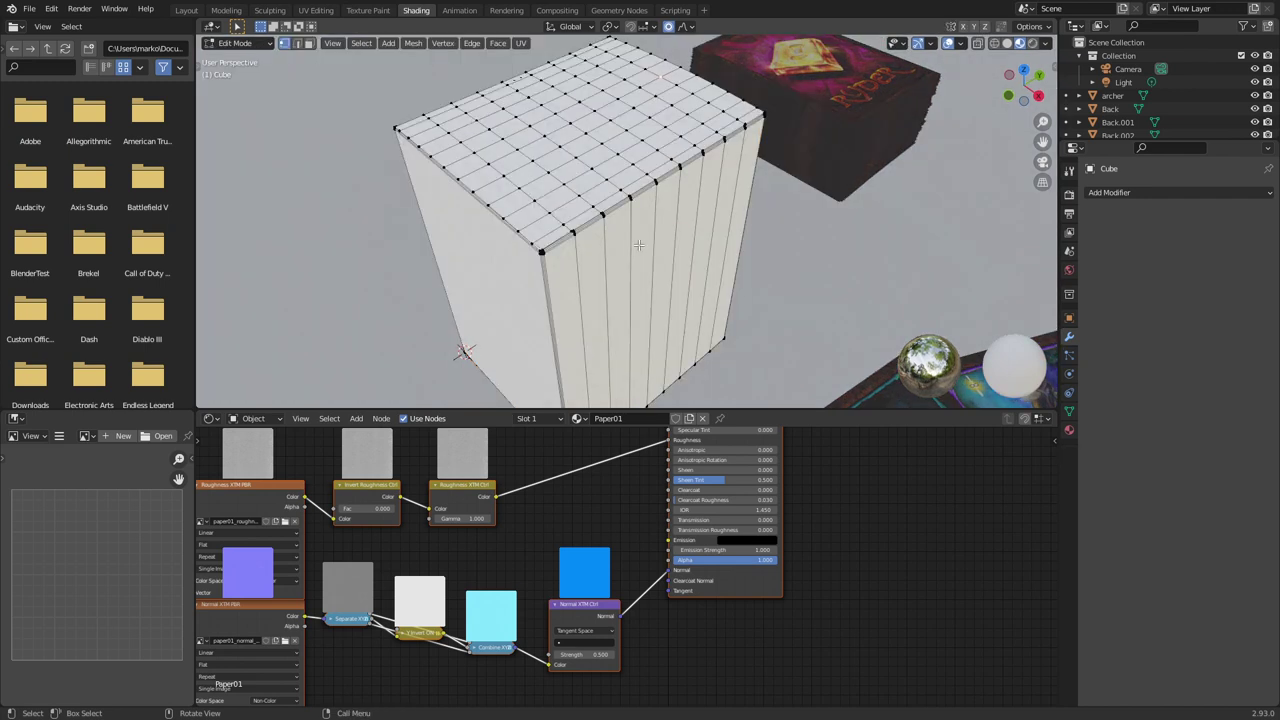
pyautogui.press('a')
pyautogui.press('u')
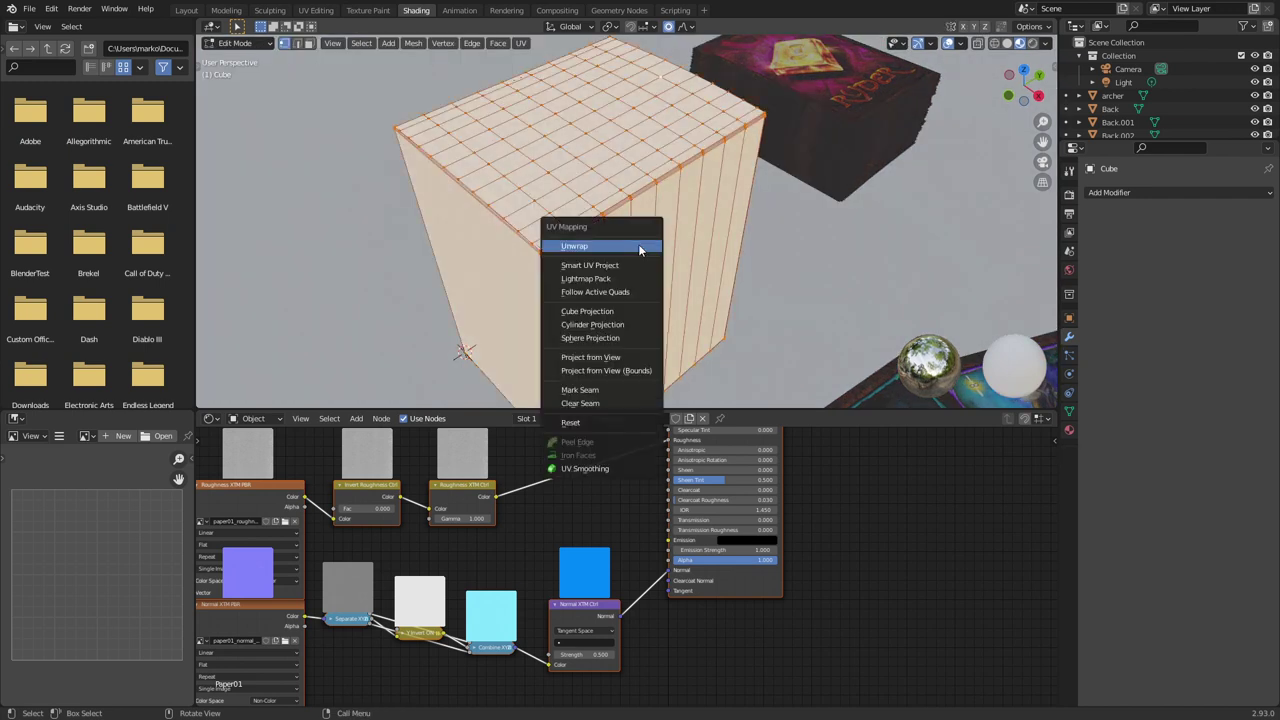
pyautogui.click(630, 310)
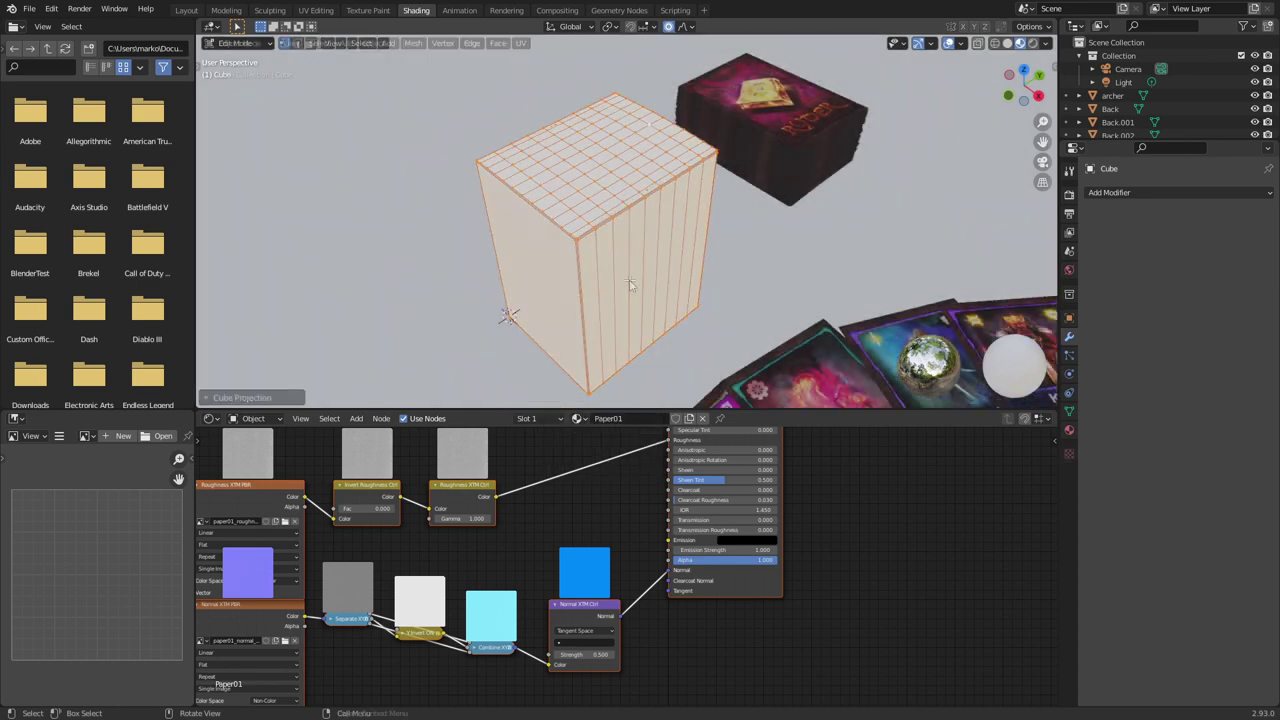
# Return the box to Object Mode and examine its paper surface up close
pyautogui.press('Tab')
pyautogui.moveTo(630, 283)
pyautogui.mouseDown(button='middle')
pyautogui.moveTo(683, 213)
pyautogui.moveTo(629, 275)
pyautogui.moveTo(669, 351)
pyautogui.moveTo(691, 286)
pyautogui.moveTo(643, 295)
pyautogui.mouseUp(button='middle')
pyautogui.scroll(5, 602, 261)
pyautogui.scroll(-2, 643, 295)
# Try Values of 0.2 and 0.95 on the Paper01 material's Extreme Hue_sat node
pyautogui.moveTo(557, 494); pyautogui.dragTo(597, 654, button='middle')
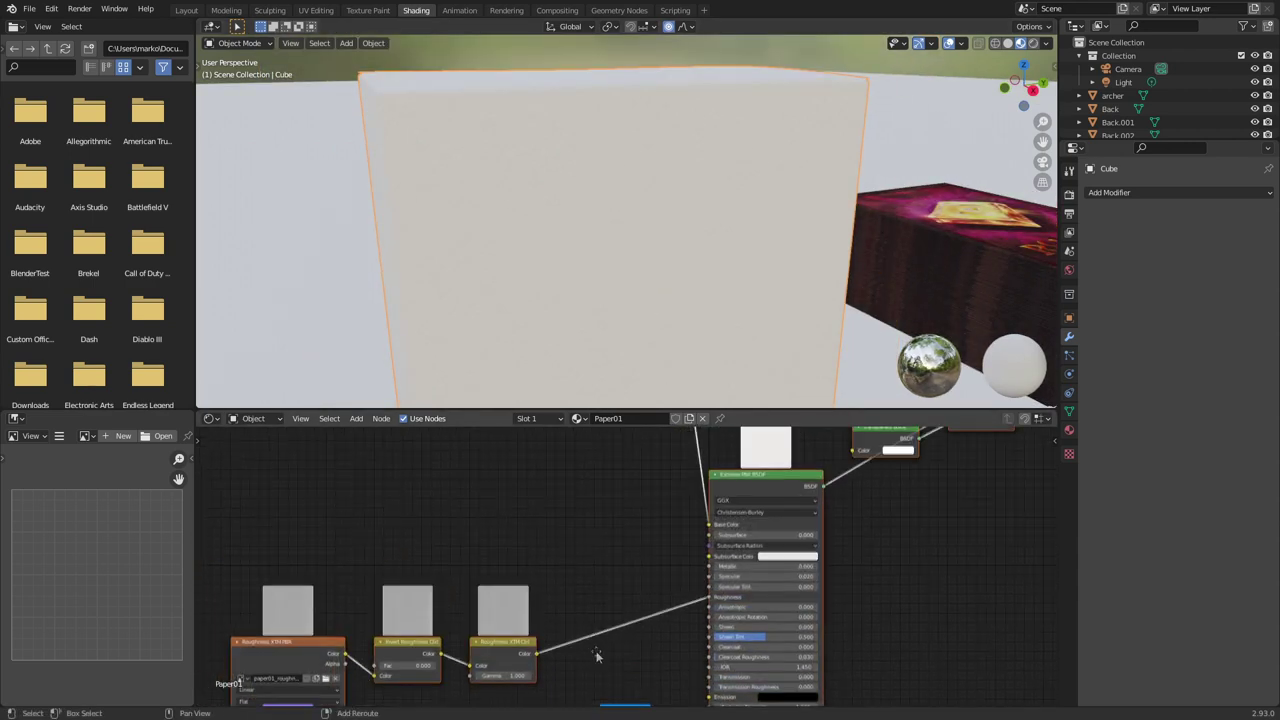
pyautogui.moveTo(581, 555); pyautogui.dragTo(606, 705, button='middle')
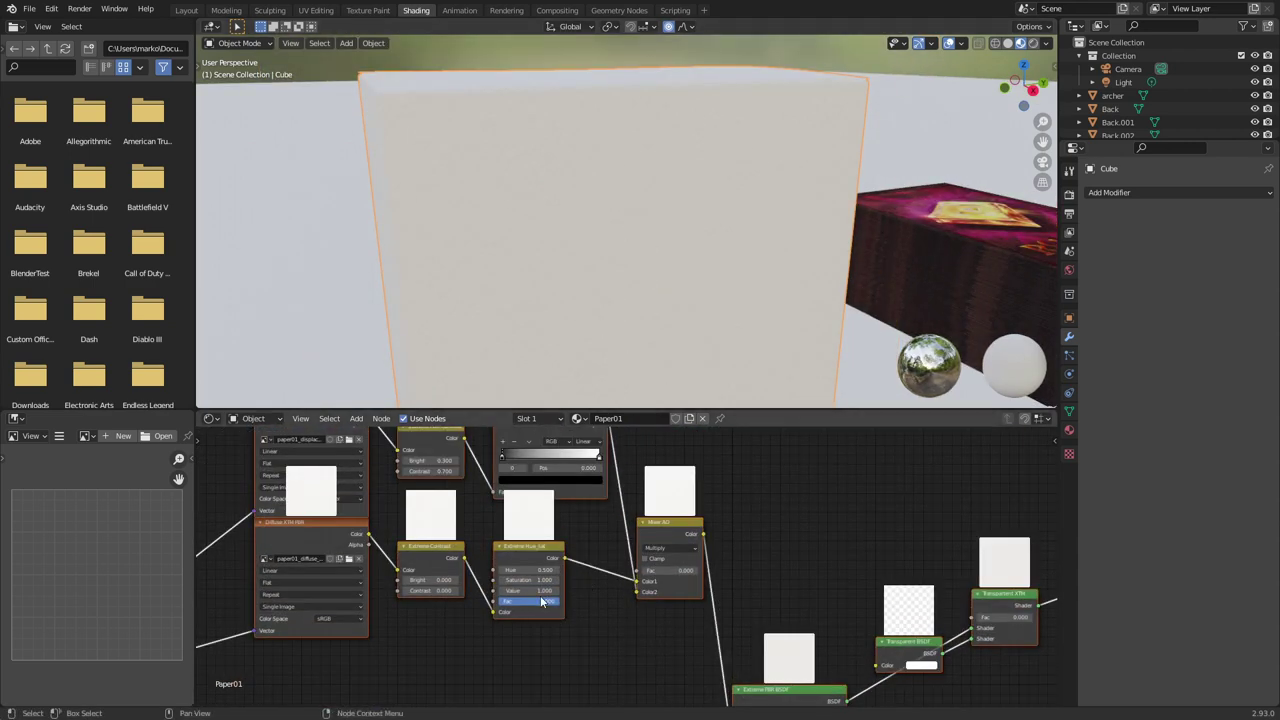
pyautogui.scroll(2, 550, 595)
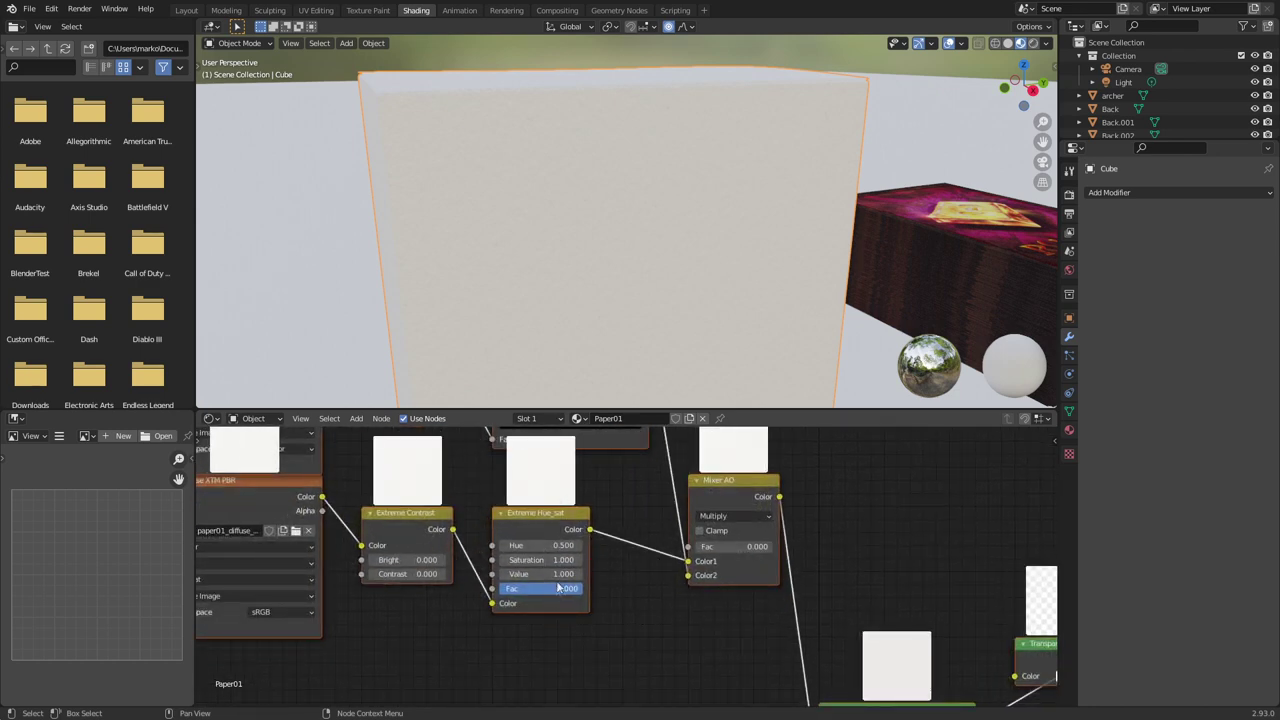
pyautogui.click(557, 574)
pyautogui.write('0.2')
pyautogui.press('Return')
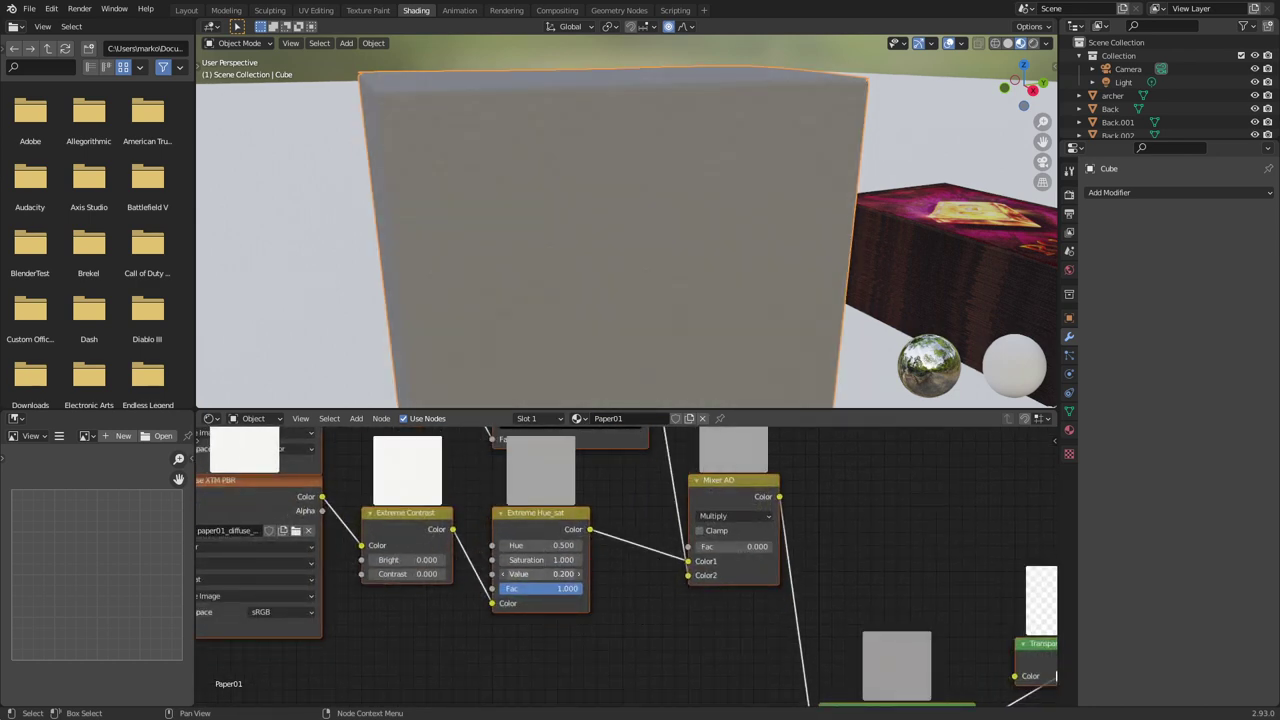
pyautogui.click(553, 574)
pyautogui.press('Return')
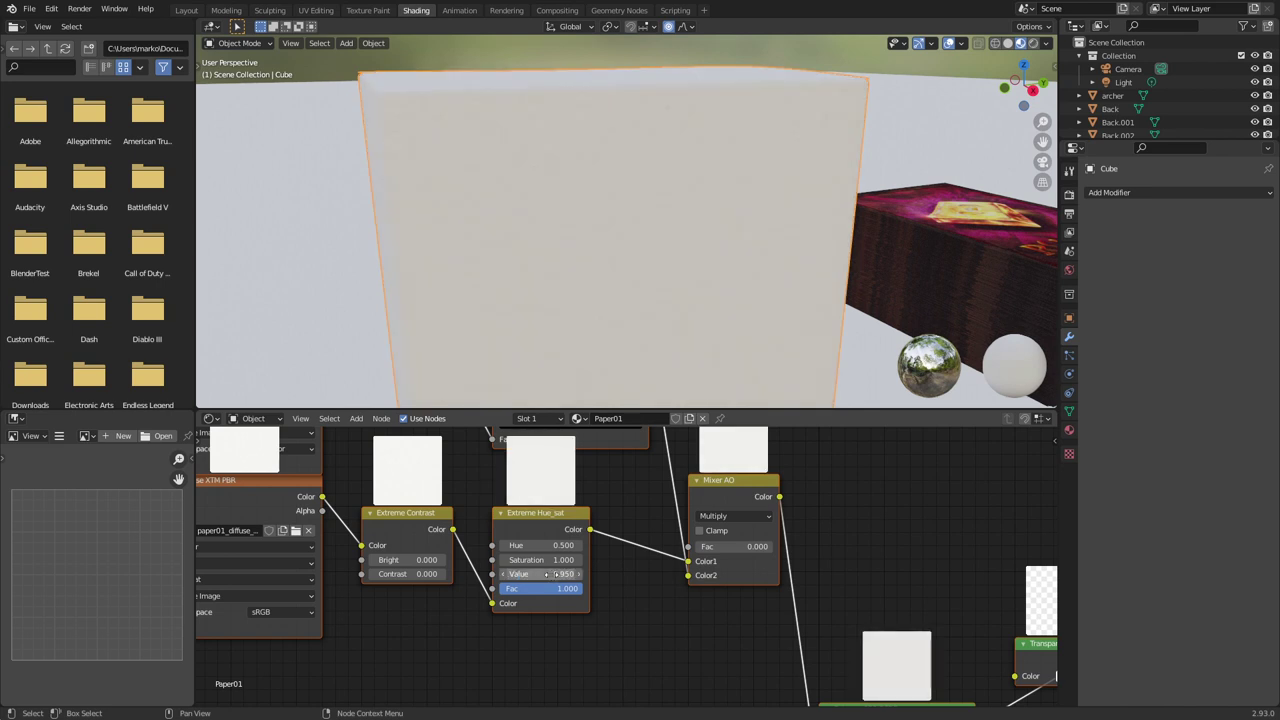
# Set the Extreme Hue_sat node's Value to 0.05 and inspect the darkened box from several angles
pyautogui.click(556, 574)
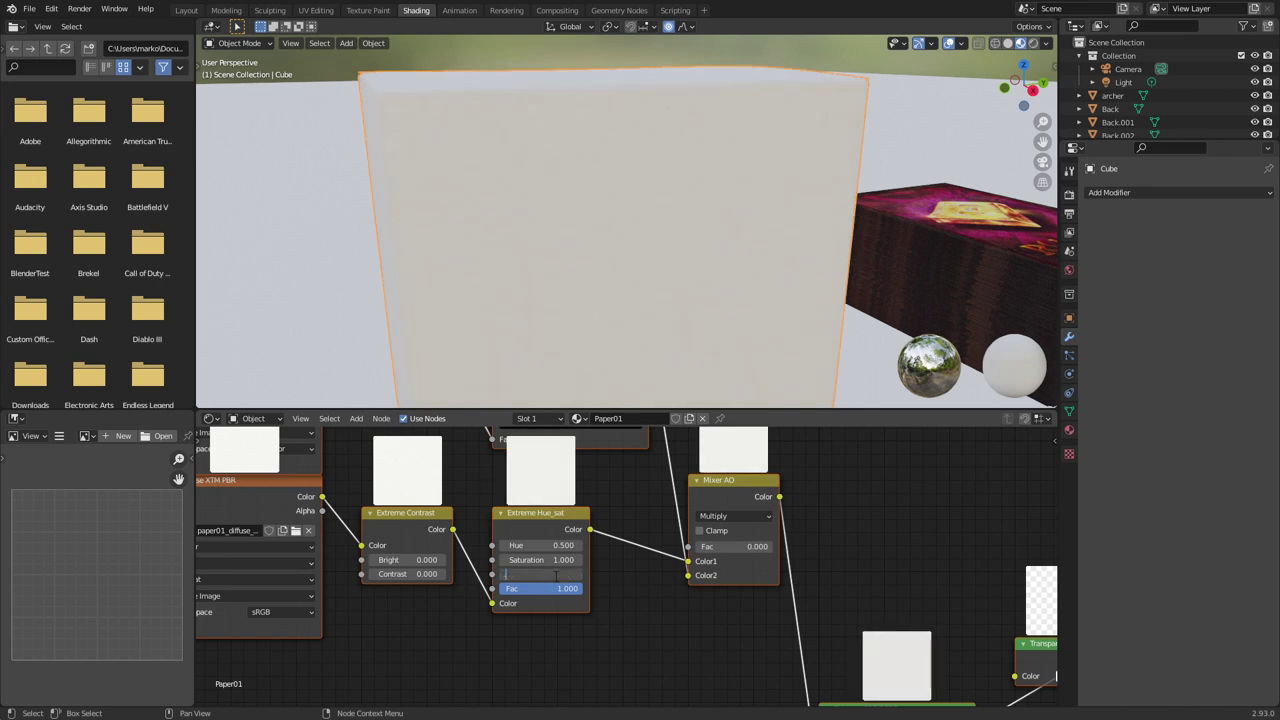
pyautogui.write('.05')
pyautogui.press('Return')
pyautogui.moveTo(620, 330); pyautogui.dragTo(637, 490, button='middle')
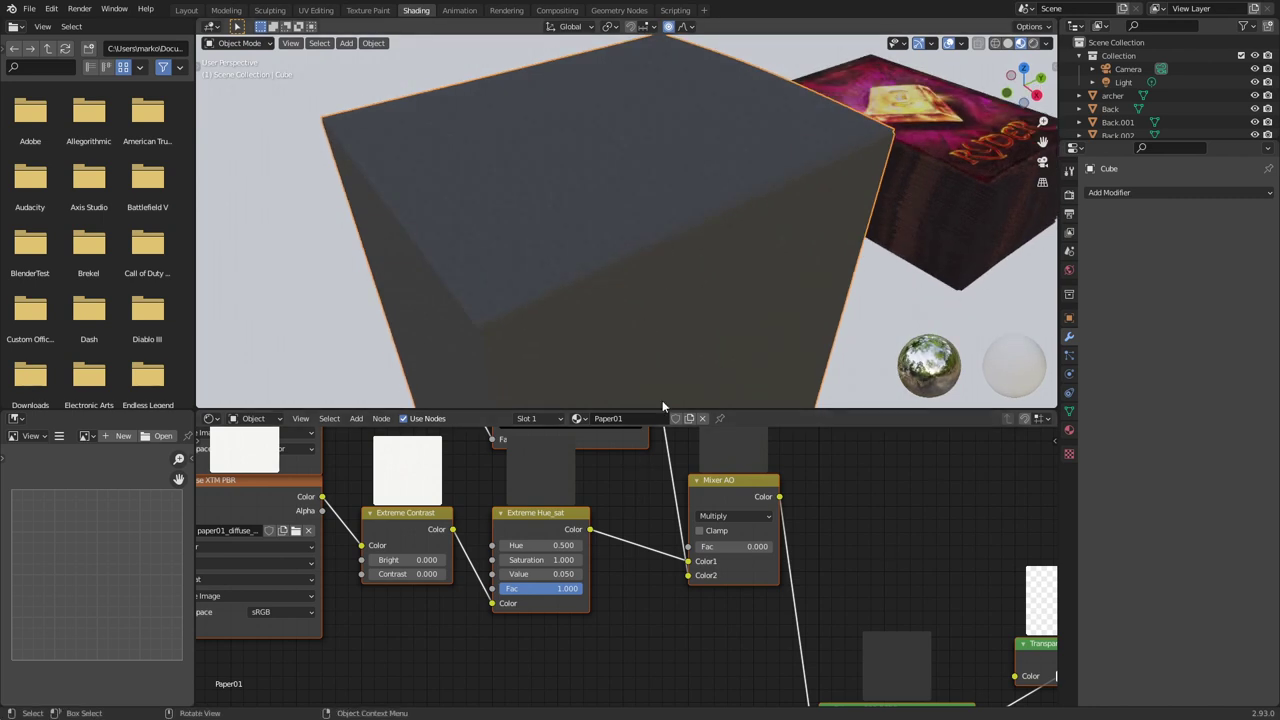
pyautogui.moveTo(707, 378); pyautogui.dragTo(583, 408, button='middle')
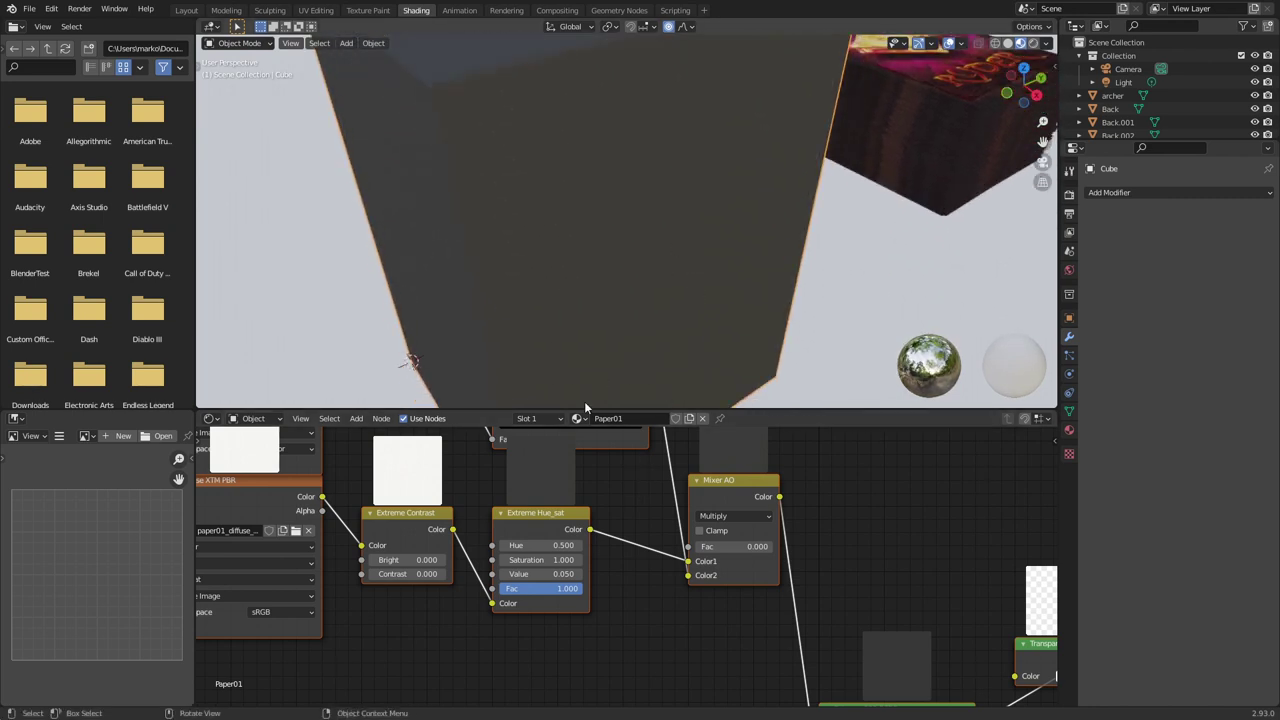
pyautogui.scroll(-5, 584, 401)
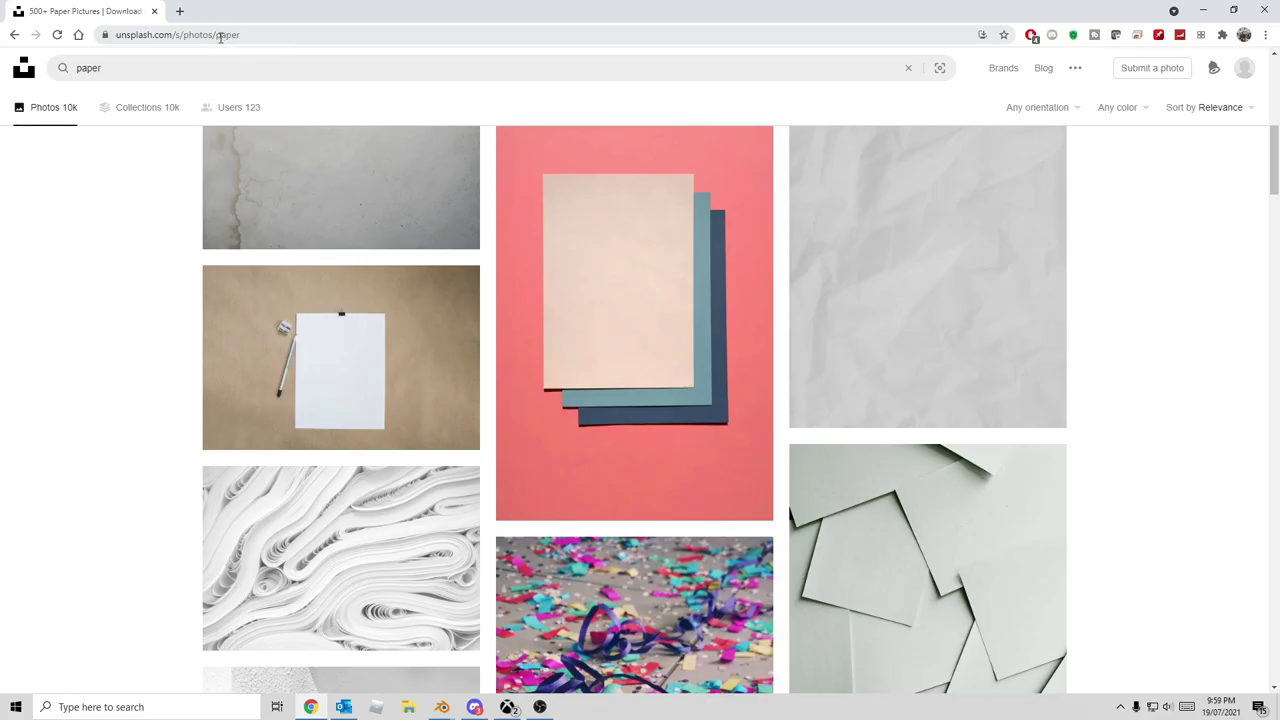
# Switch to the browser and look through Unsplash's paper photos for a plain, finely textured paper image
pyautogui.scroll(-5, 146, 378)
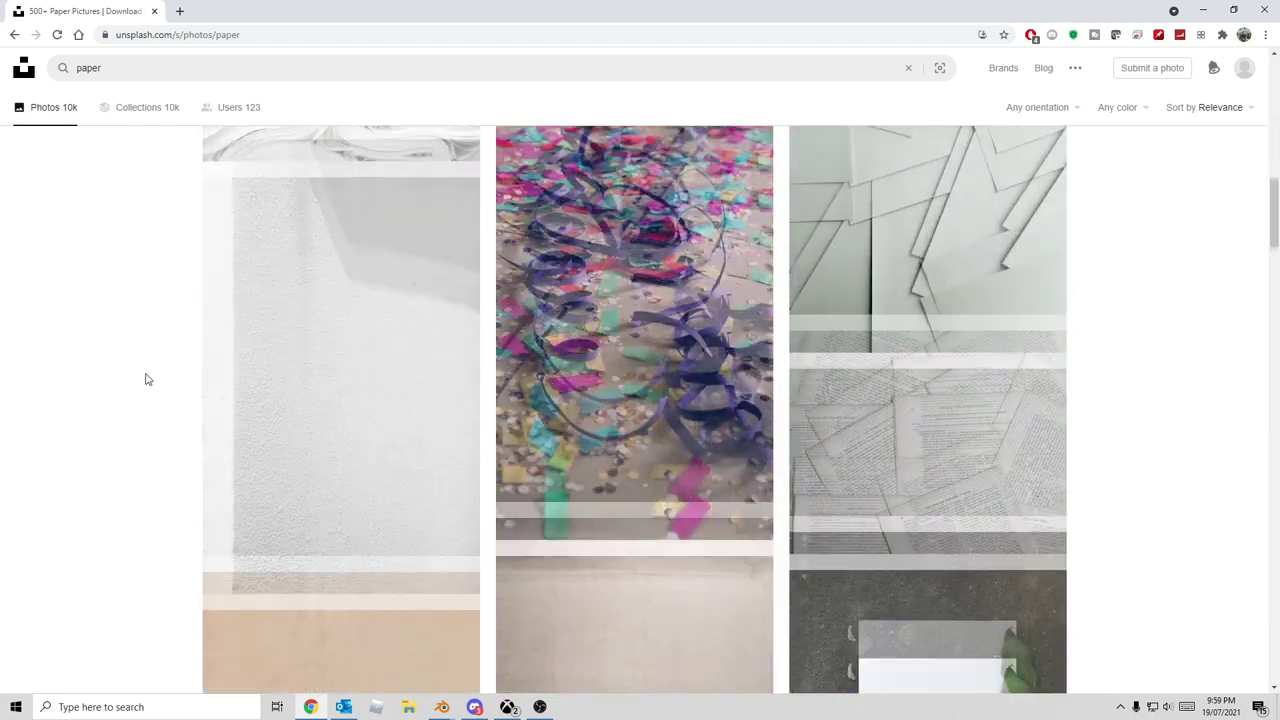
pyautogui.scroll(-10, 146, 378)
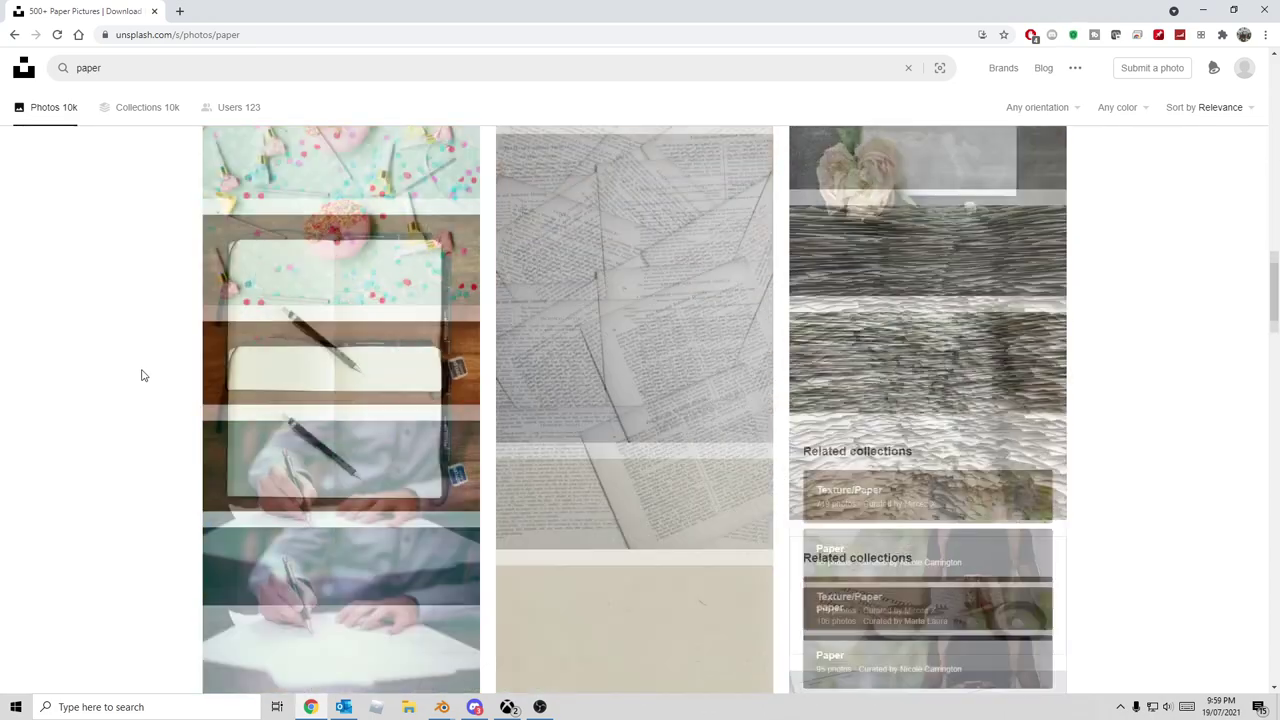
pyautogui.scroll(-5, 142, 375)
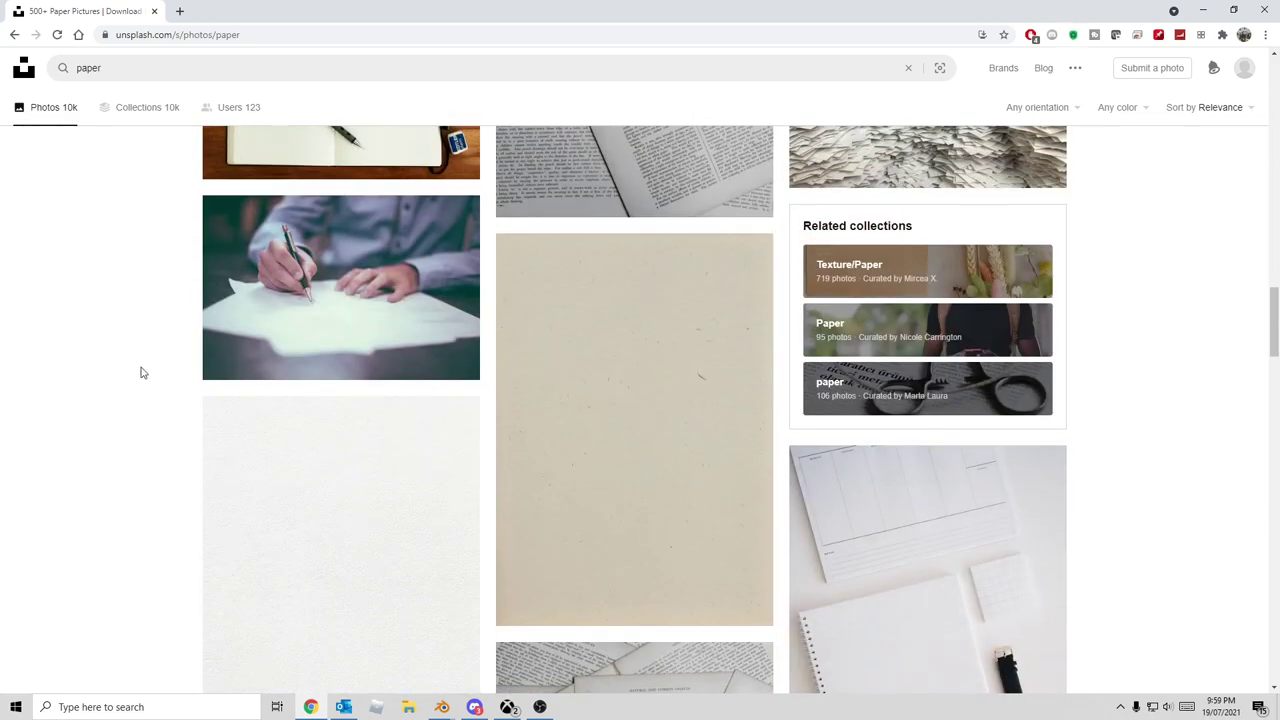
pyautogui.scroll(-2, 141, 373)
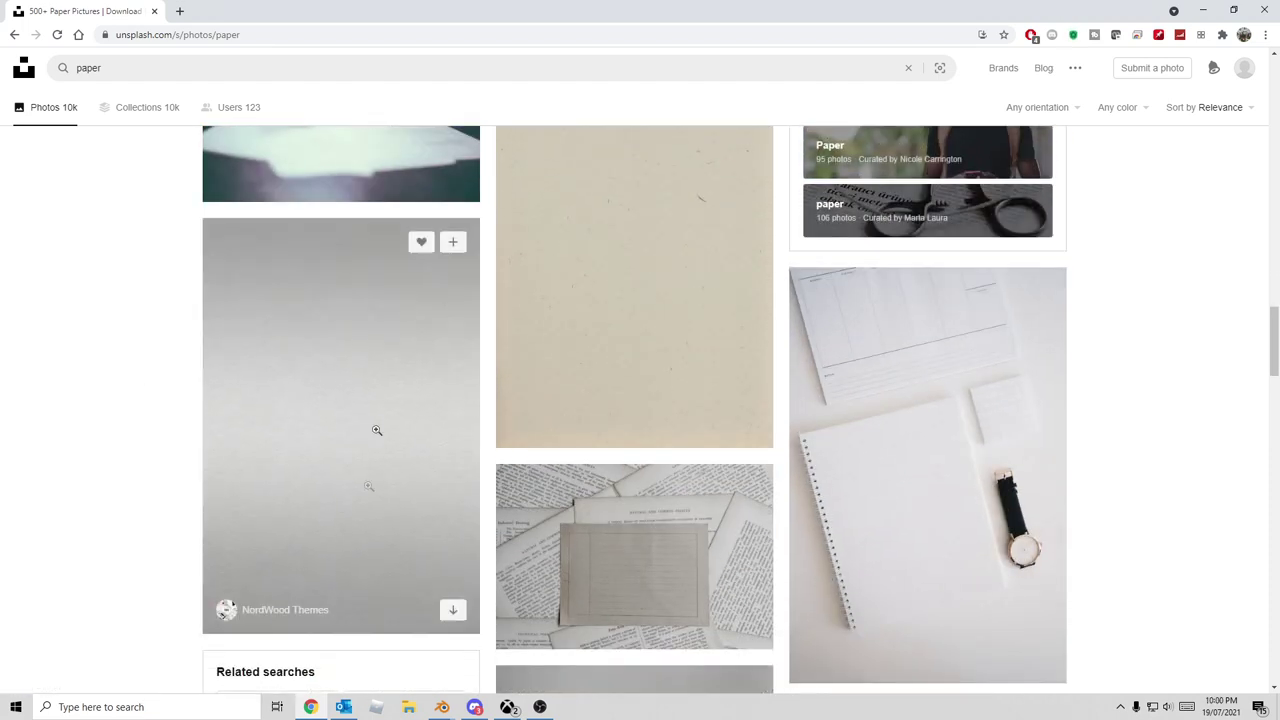
pyautogui.scroll(-3, 87, 414)
pyautogui.scroll(-7, 87, 414)
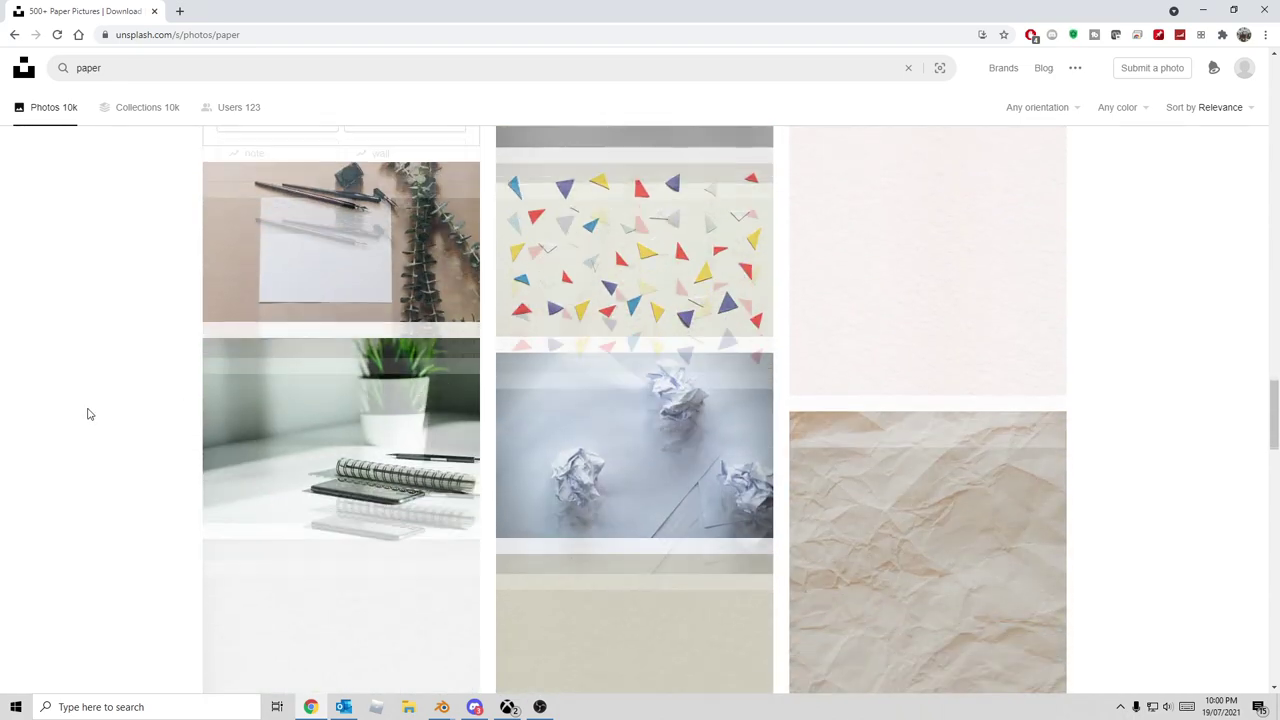
pyautogui.scroll(3, 771, 271)
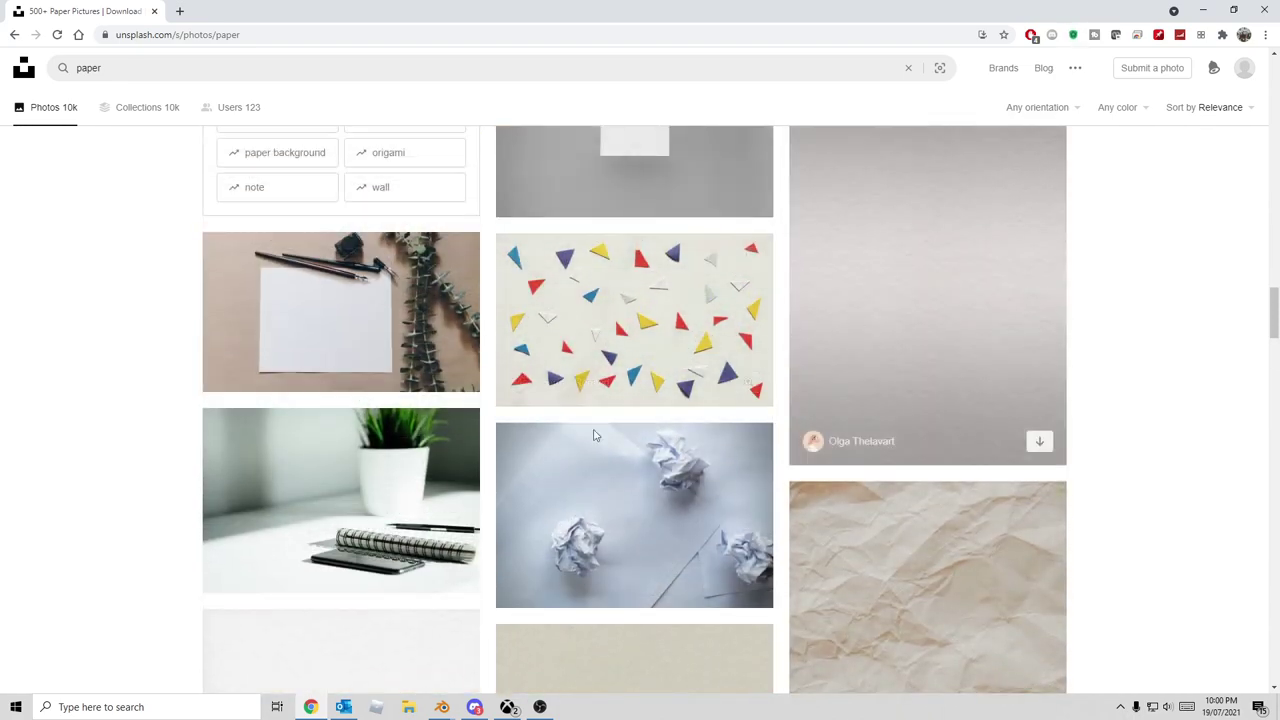
pyautogui.scroll(-4, 371, 457)
pyautogui.scroll(5, 1020, 451)
pyautogui.scroll(-2, 943, 449)
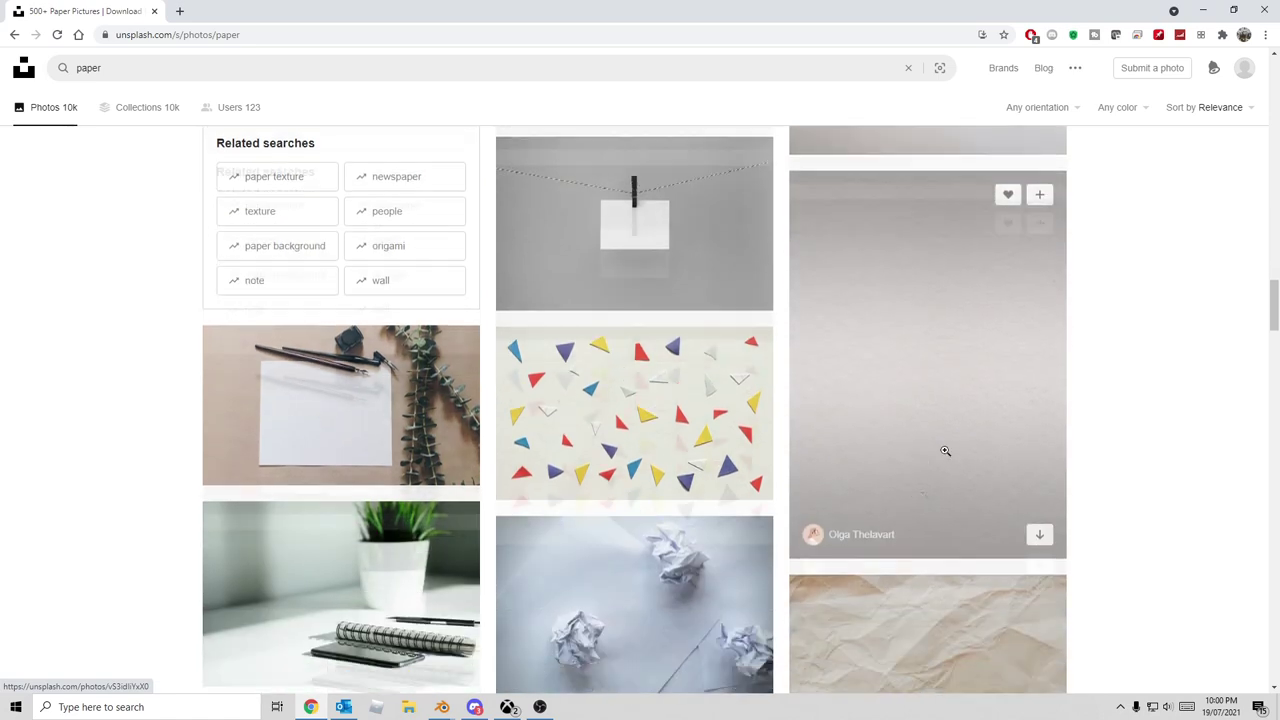
pyautogui.rightClick(910, 400)
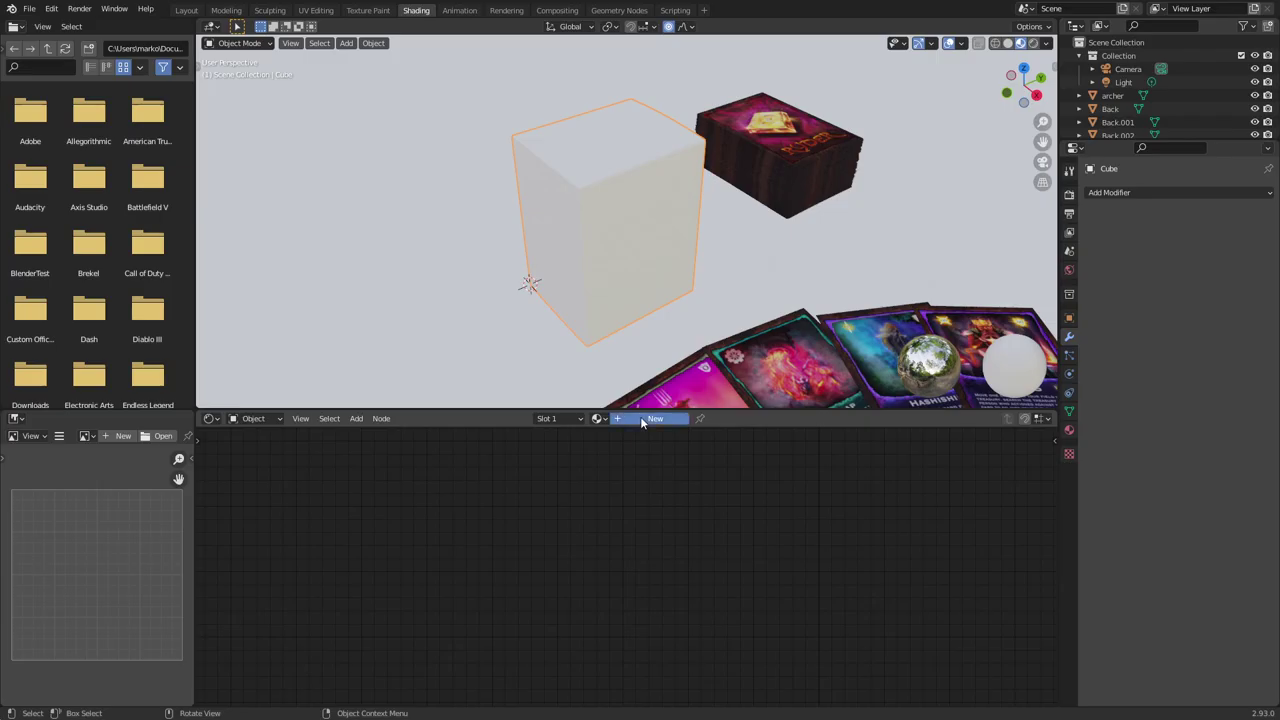
# Back in Blender, create a new material for the box and add an Image Texture node to it
pyautogui.click(648, 419)
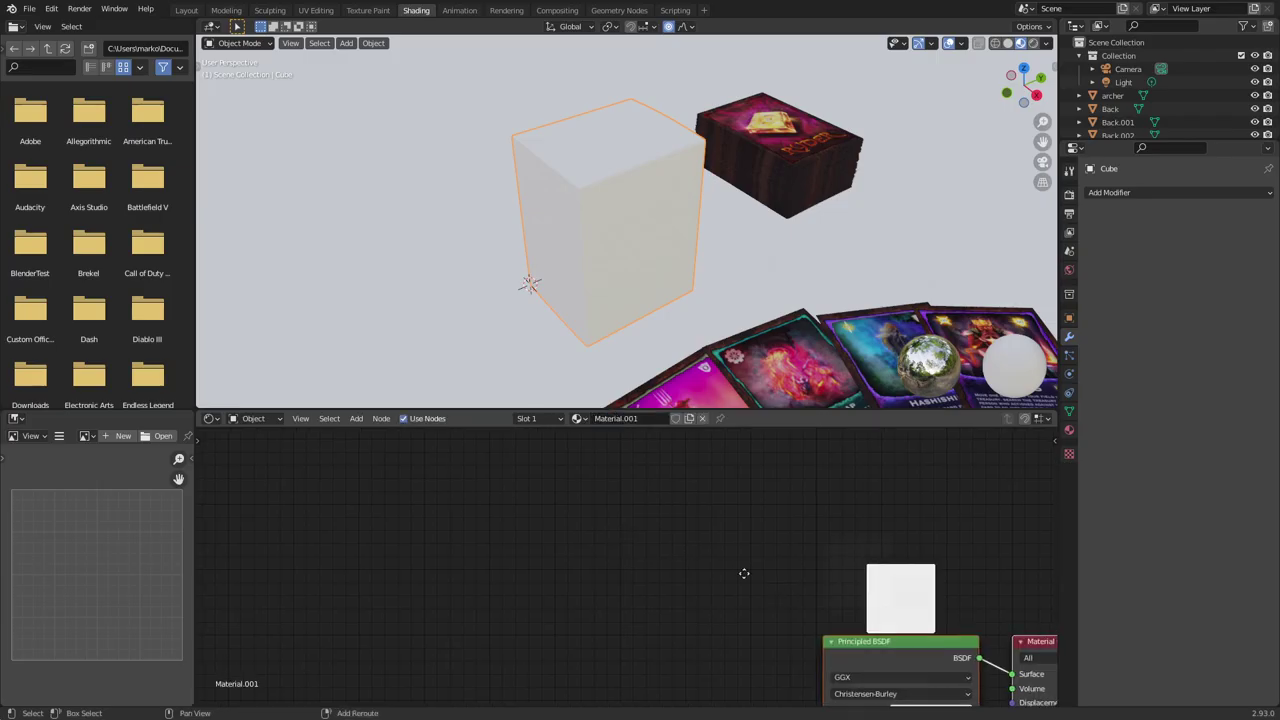
pyautogui.scroll(-4, 502, 510)
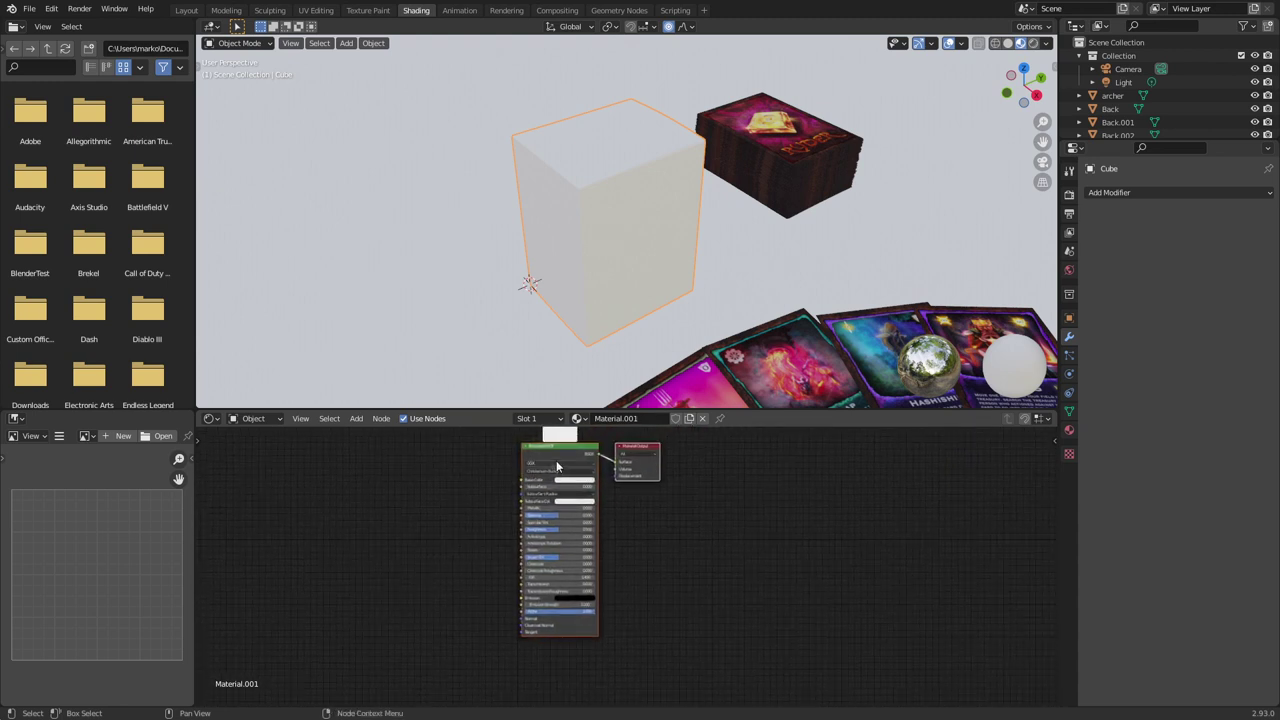
pyautogui.hotkey('shift', 'a')
pyautogui.click(335, 477)
pyautogui.write('image')
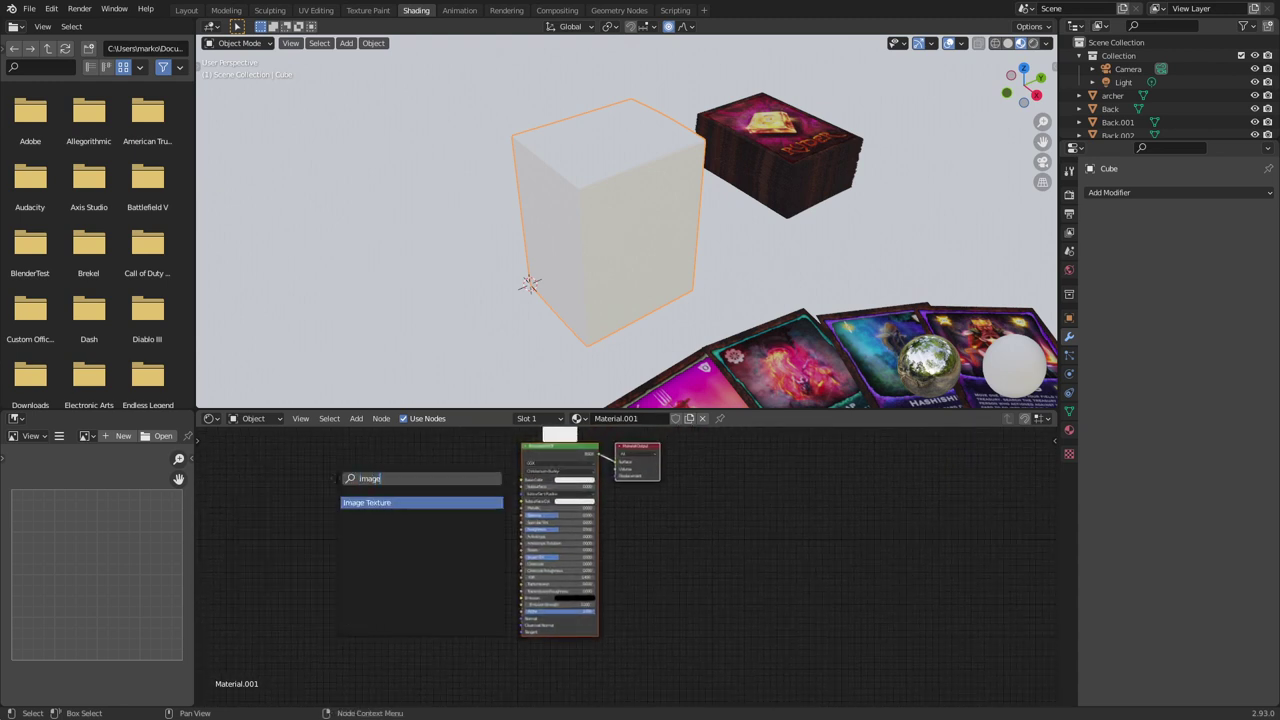
pyautogui.press('Return')
# Load the Unsplash paper photo from Downloads into the Image Texture node and connect its Color output to the shader's Base Color
pyautogui.click(328, 496)
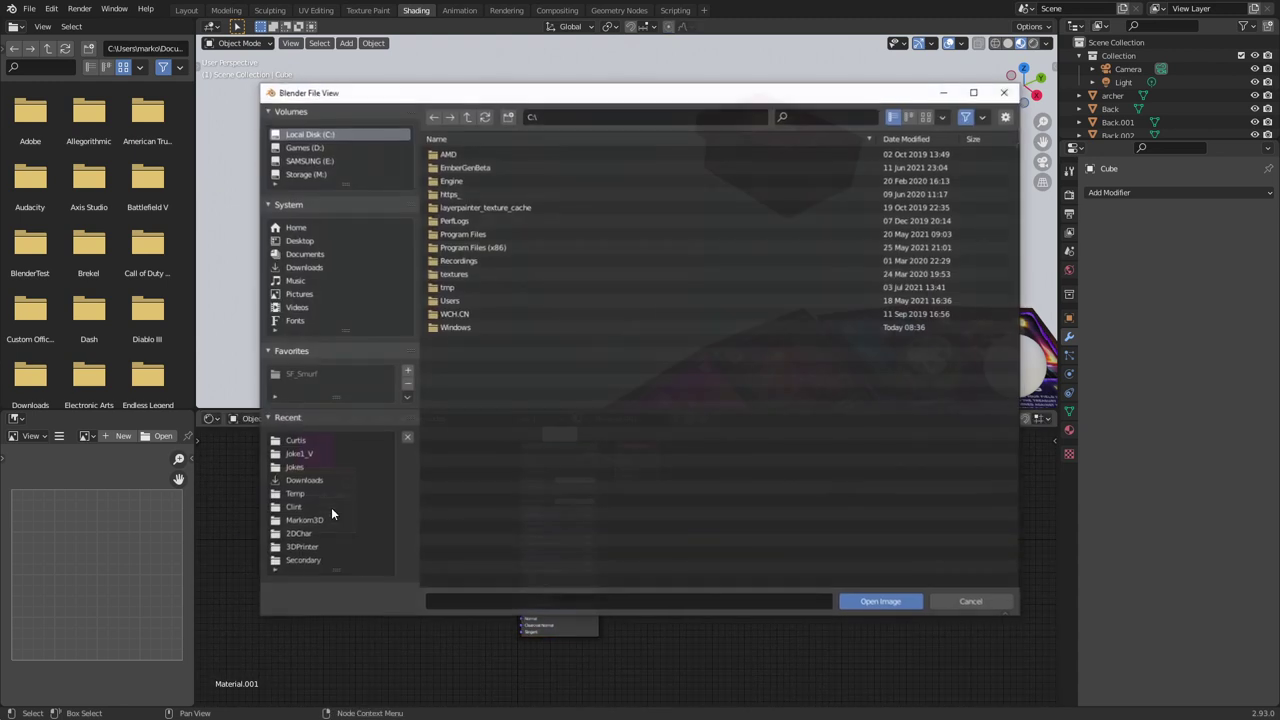
pyautogui.click(303, 480)
pyautogui.click(716, 384)
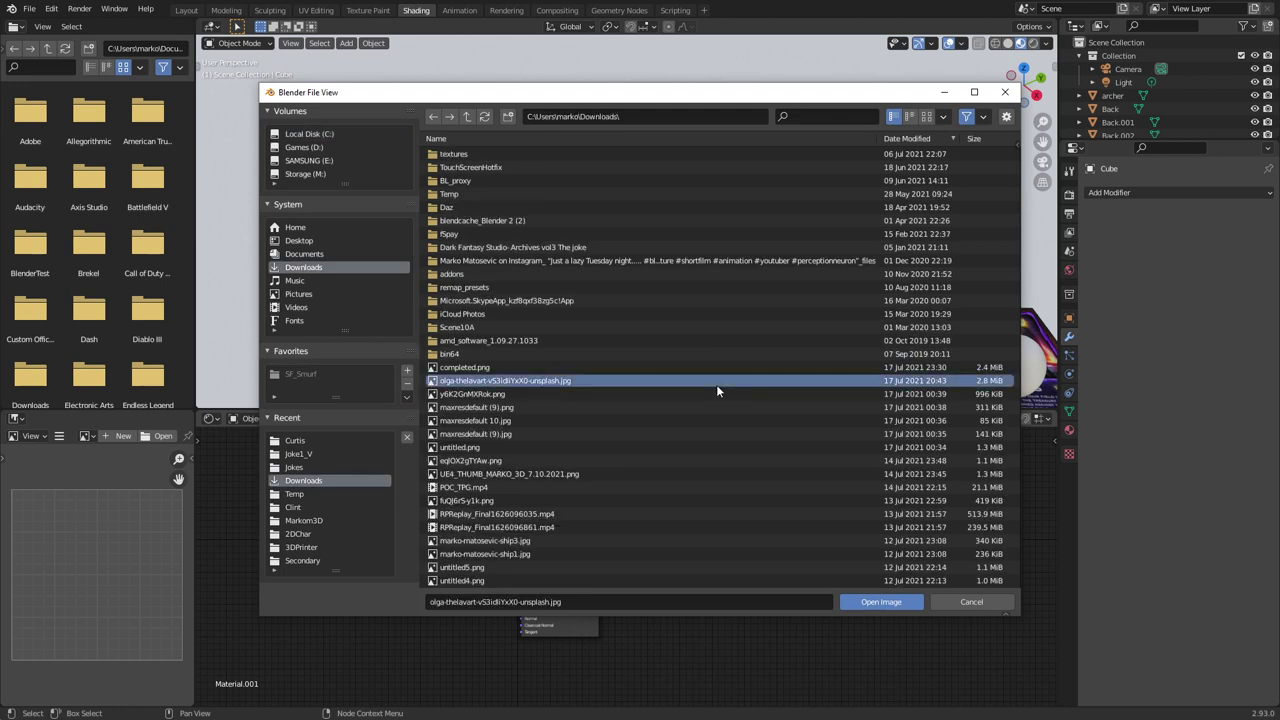
pyautogui.click(870, 602)
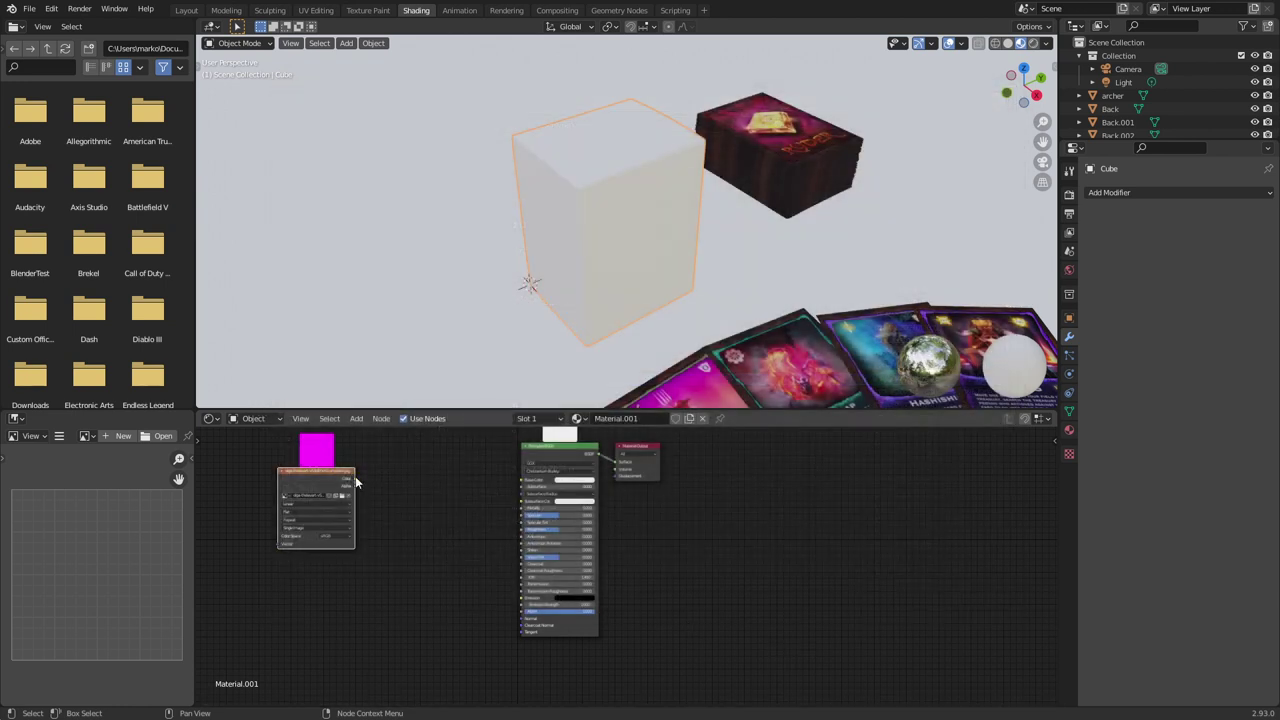
pyautogui.moveTo(352, 479); pyautogui.dragTo(522, 480)
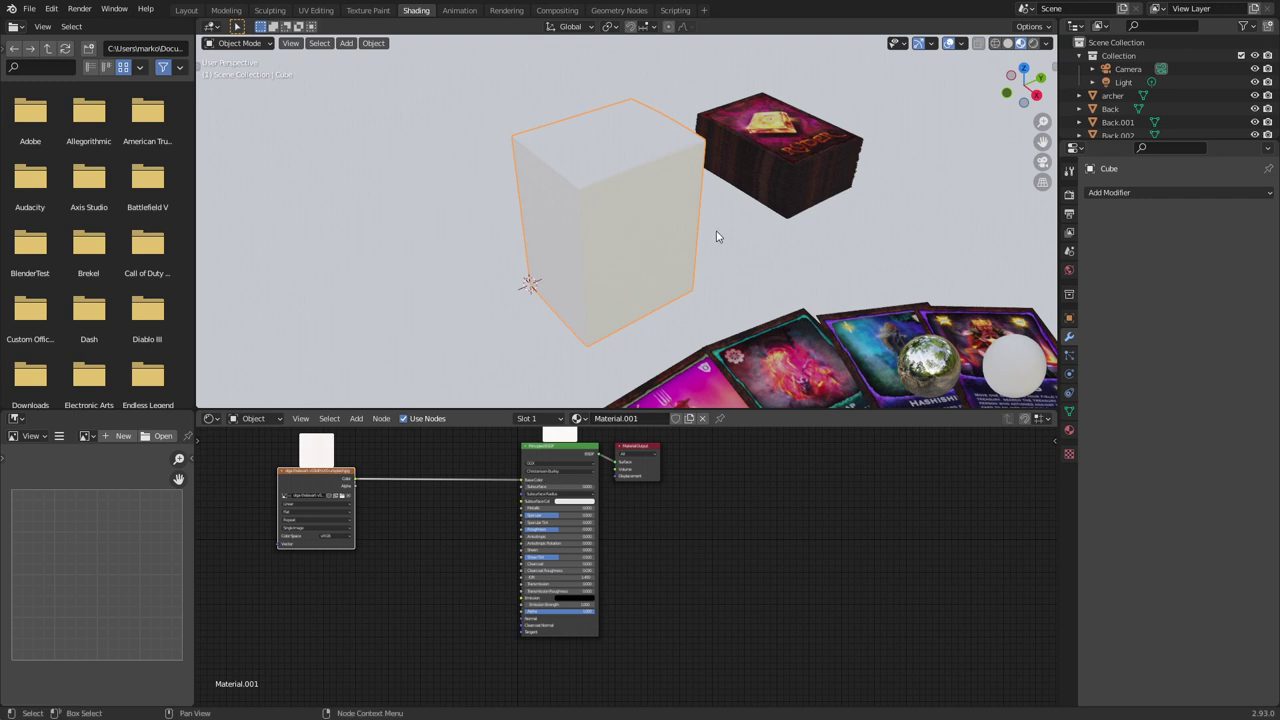
pyautogui.scroll(8, 716, 237)
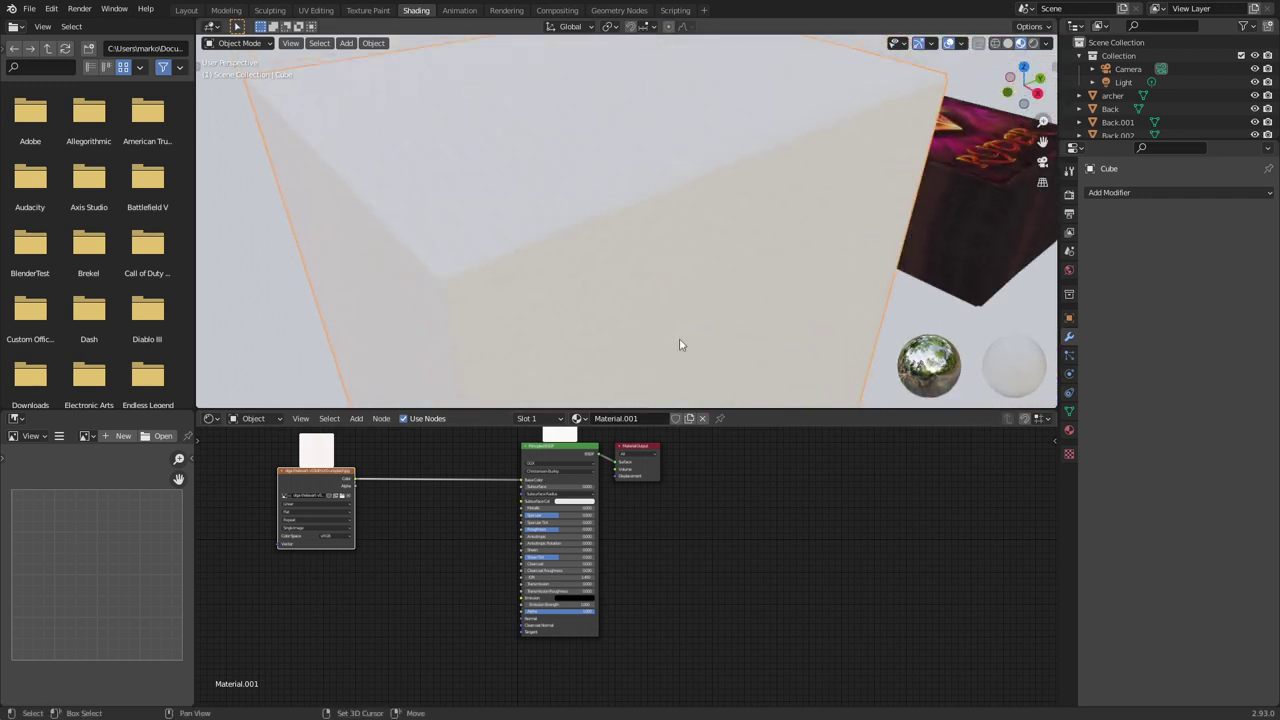
pyautogui.moveTo(679, 345); pyautogui.dragTo(714, 149, button='middle')
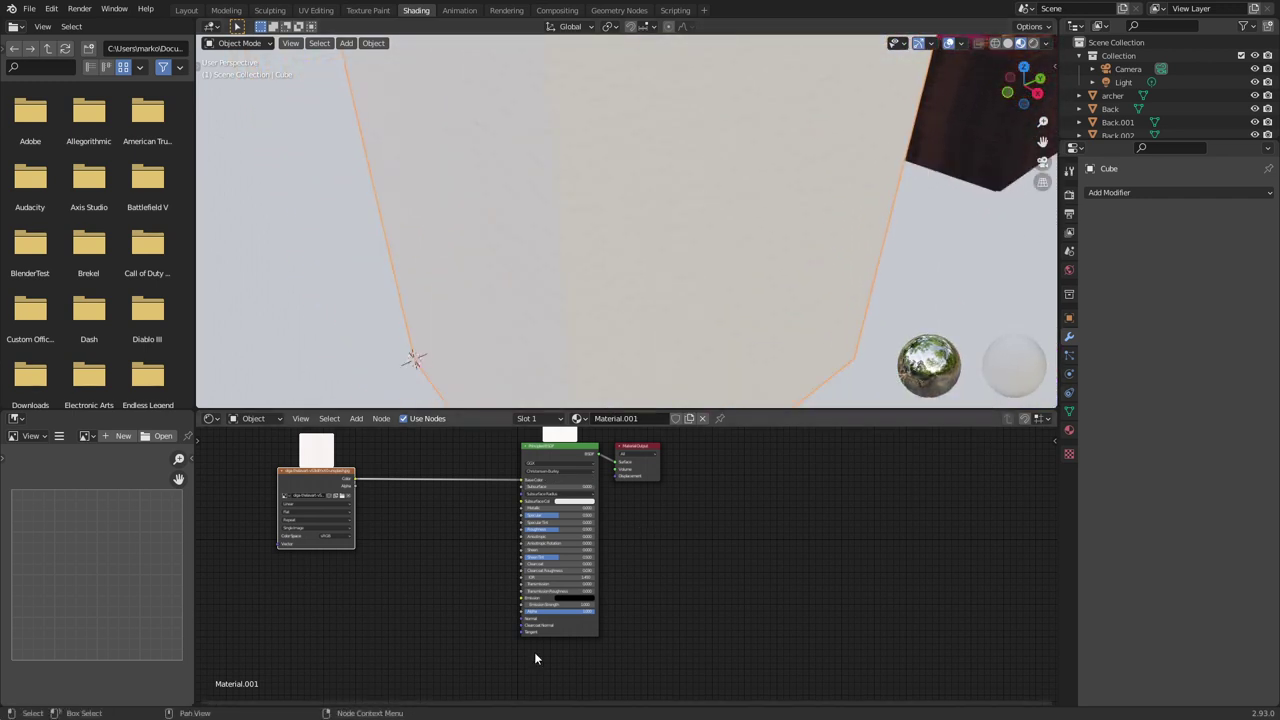
pyautogui.scroll(-2, 720, 248)
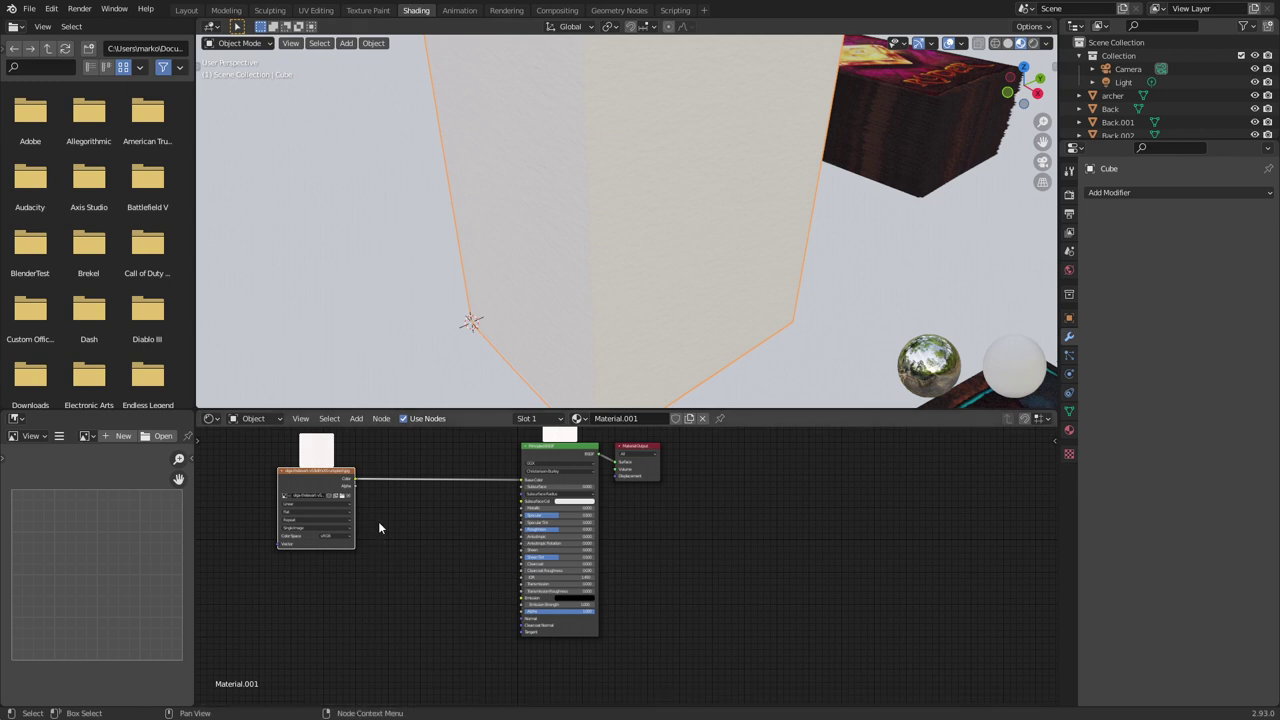
# Add a Bump node between the paper image texture and the Principled BSDF shader
pyautogui.scroll(3, 537, 601)
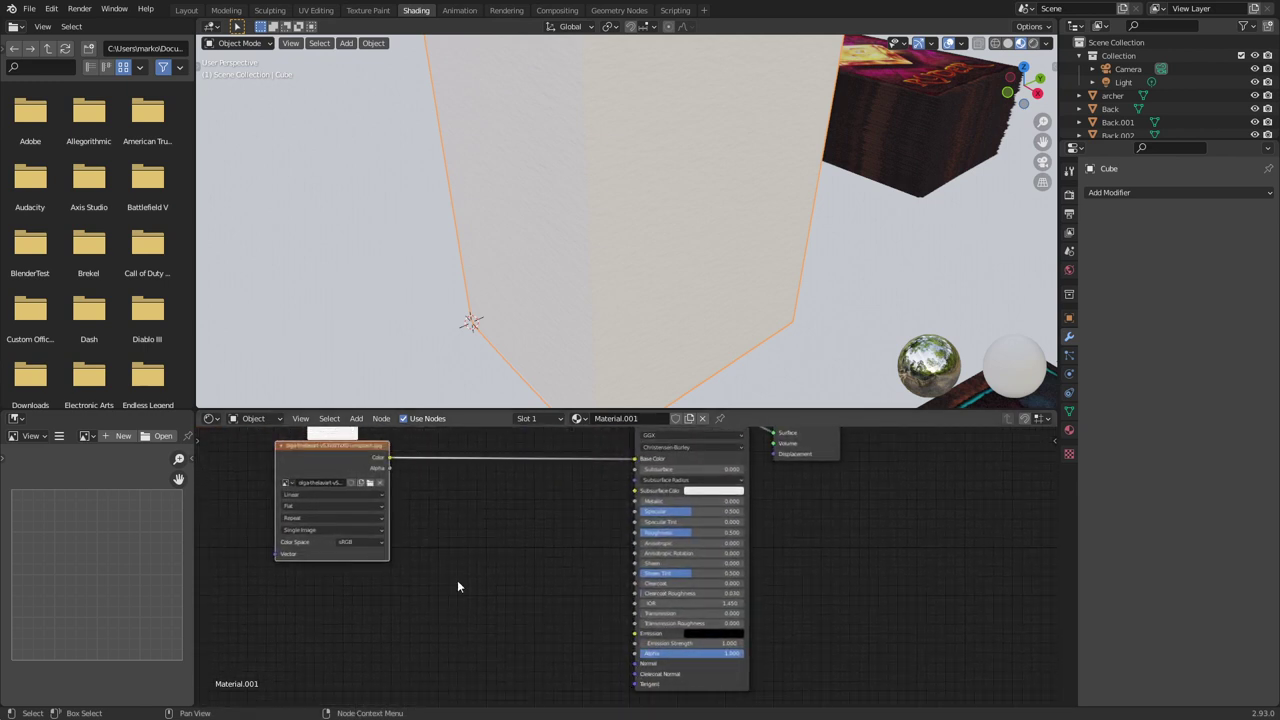
pyautogui.hotkey('shift', 'a')
pyautogui.click(478, 557)
pyautogui.write('b')
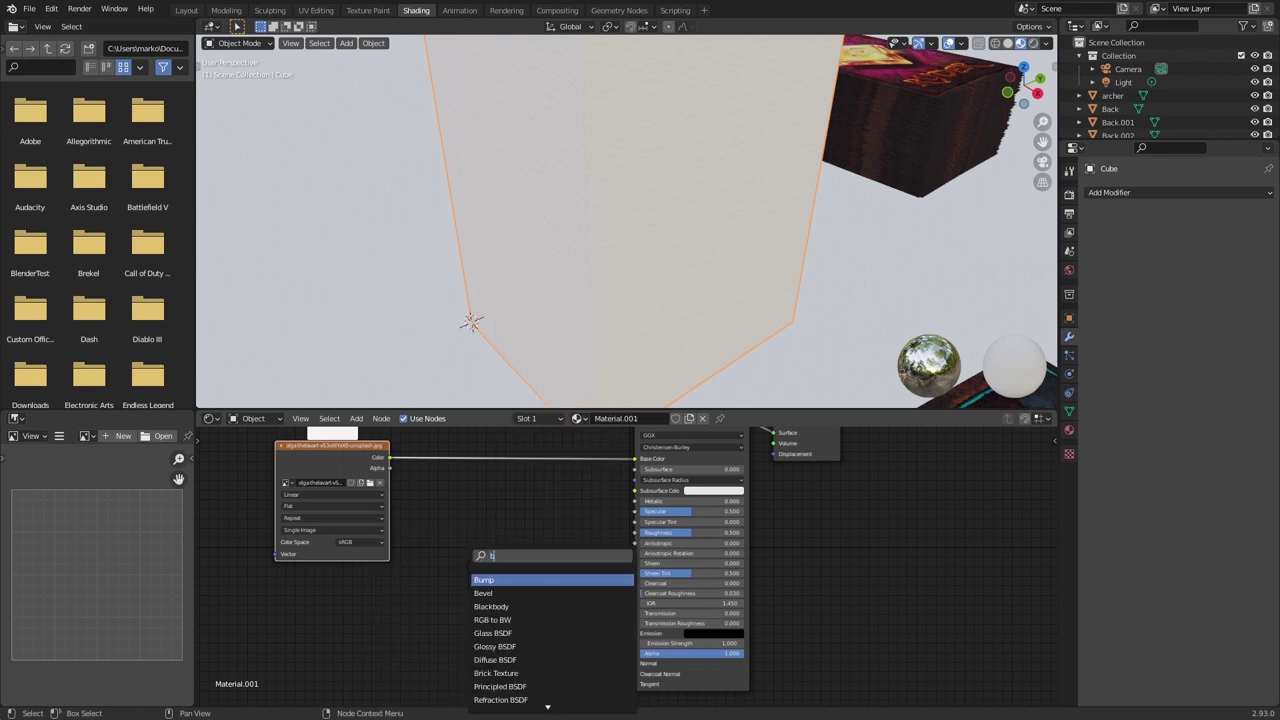
pyautogui.write('um')
pyautogui.press('Return')
pyautogui.click(467, 572)
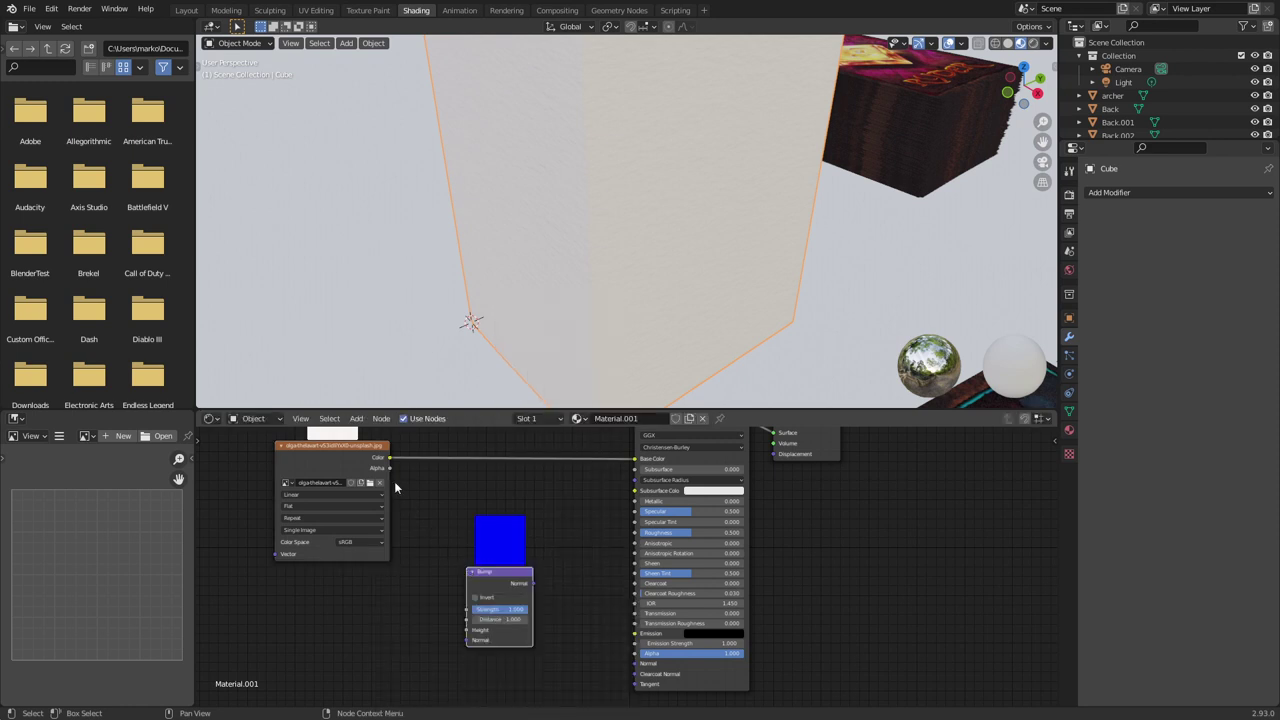
# Wire the paper image's Color to Bump Height and the Bump's Normal to the shader's Normal, with Strength 0.1
pyautogui.moveTo(389, 457); pyautogui.dragTo(408, 485)
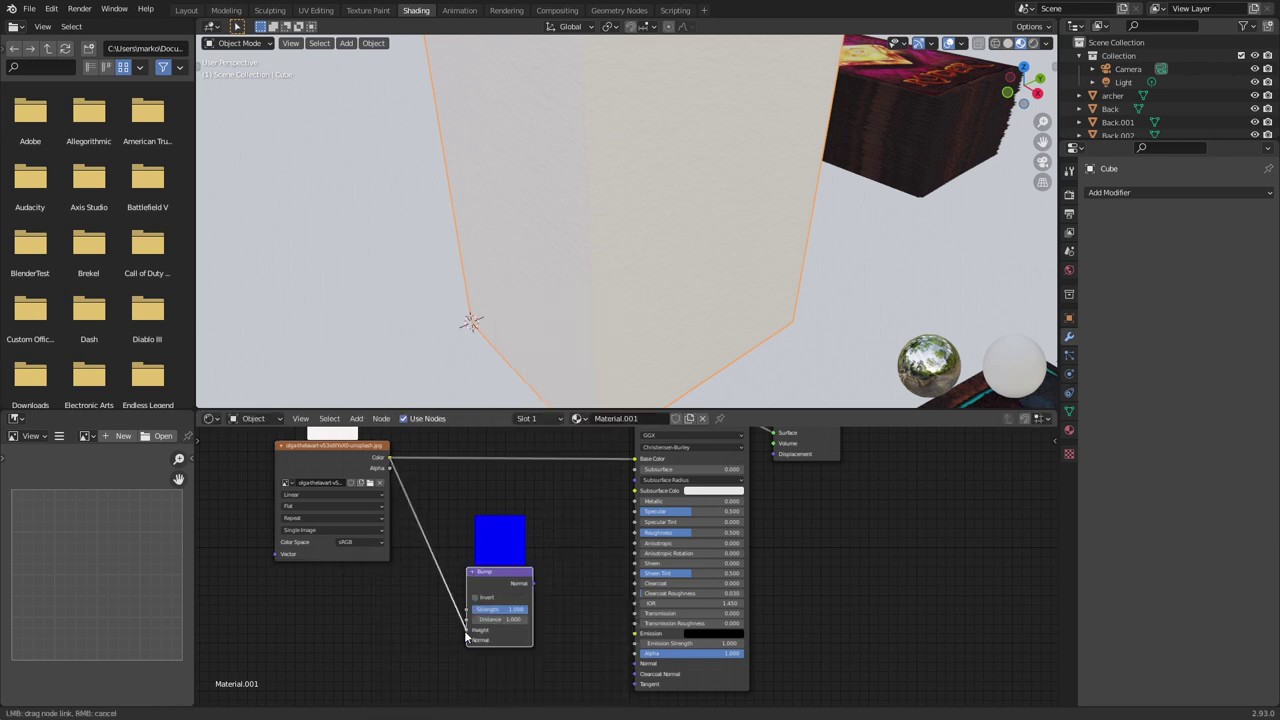
pyautogui.moveTo(466, 636); pyautogui.dragTo(467, 637)
pyautogui.moveTo(533, 583); pyautogui.dragTo(516, 644)
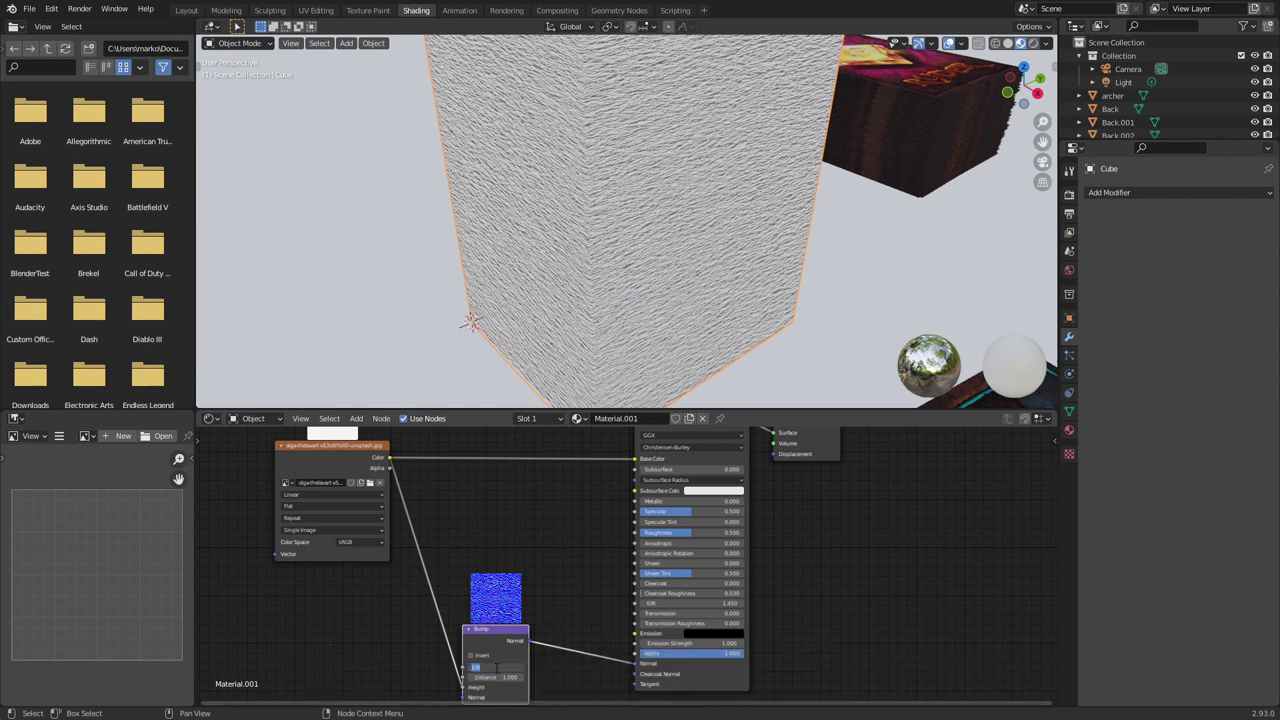
pyautogui.write('0.1')
pyautogui.press('Return')
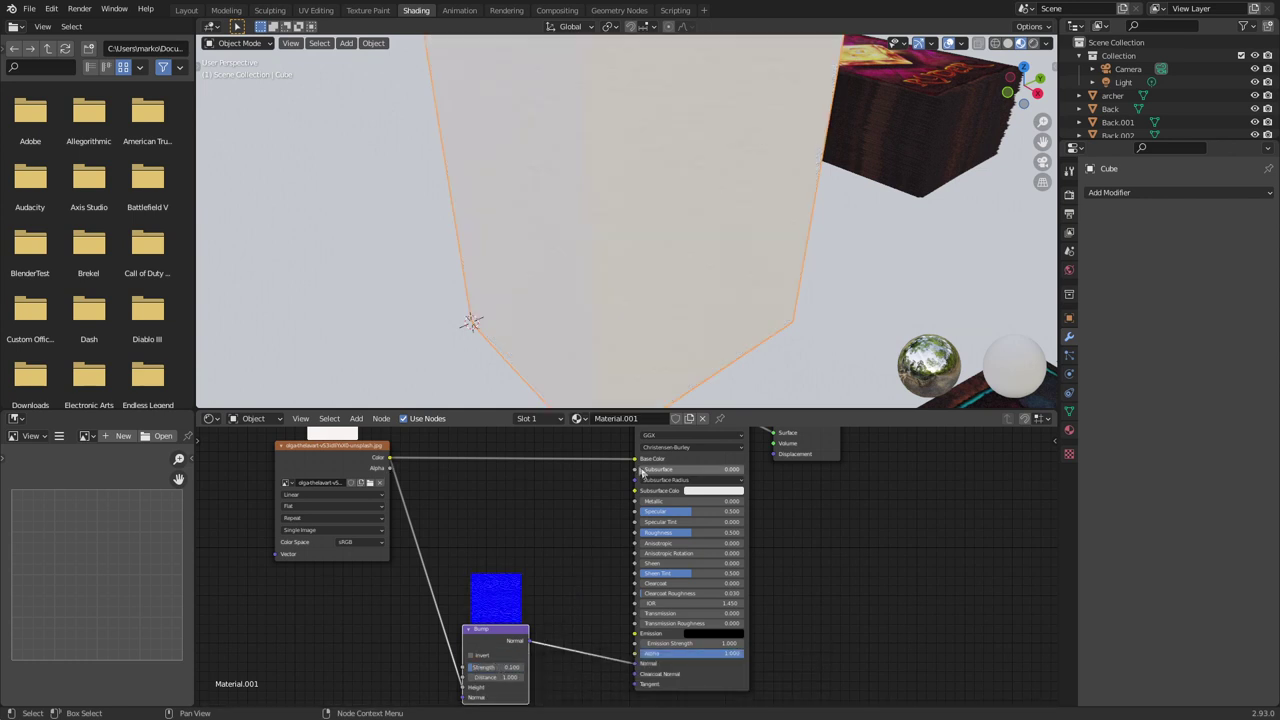
# Disconnect the paper image from Base Color and add a ColorRamp node between the image texture and the Principled BSDF
pyautogui.moveTo(635, 463); pyautogui.dragTo(581, 463)
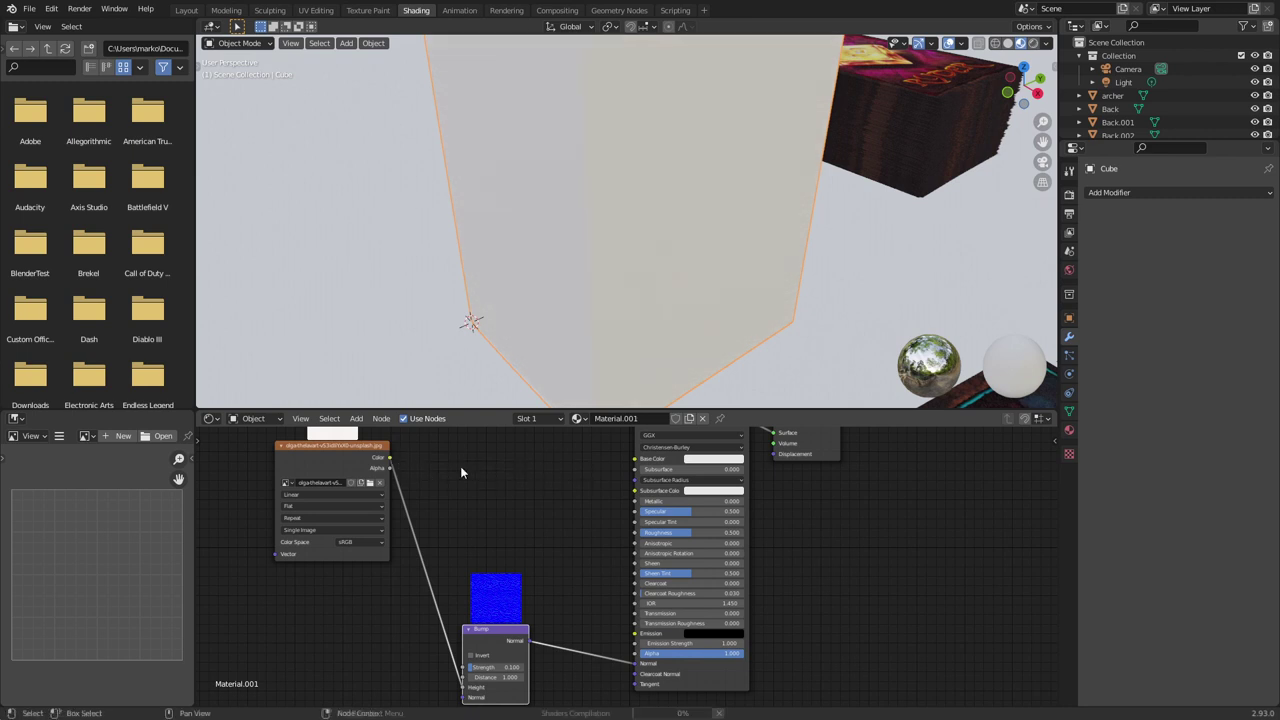
pyautogui.hotkey('shift', 'a')
pyautogui.click(461, 467)
pyautogui.write('col')
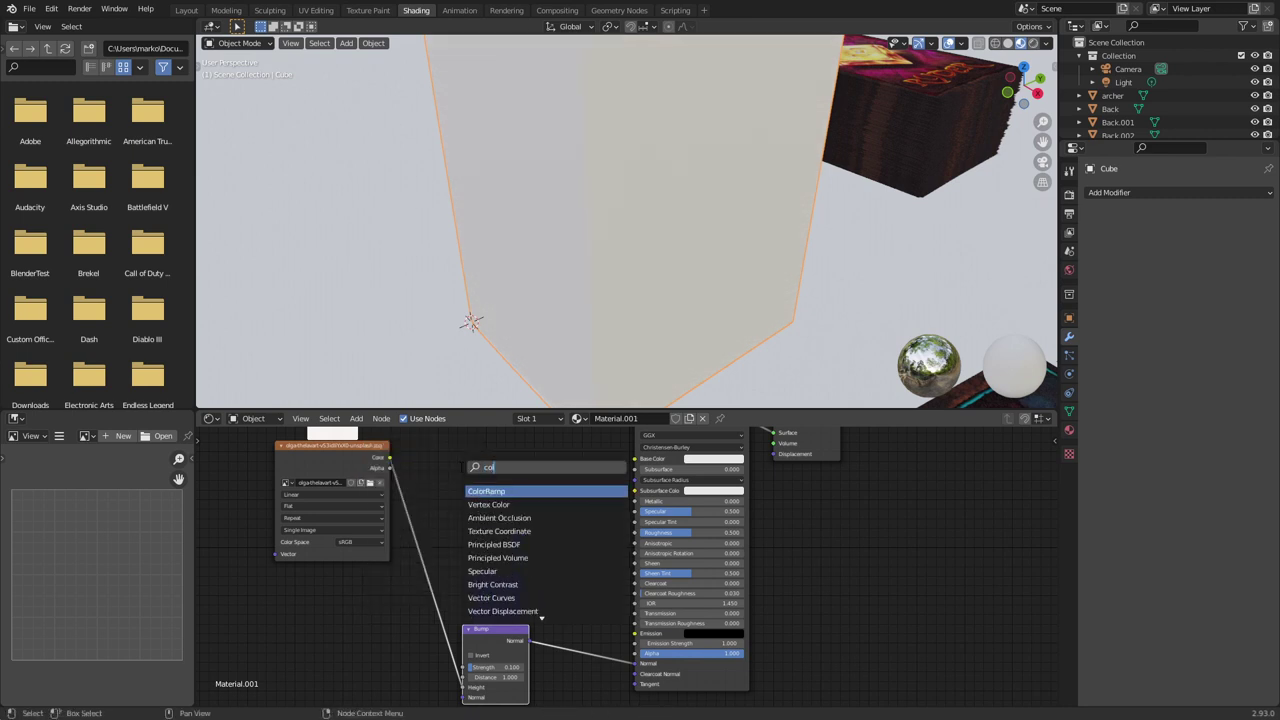
pyautogui.press('Return')
pyautogui.click(423, 471)
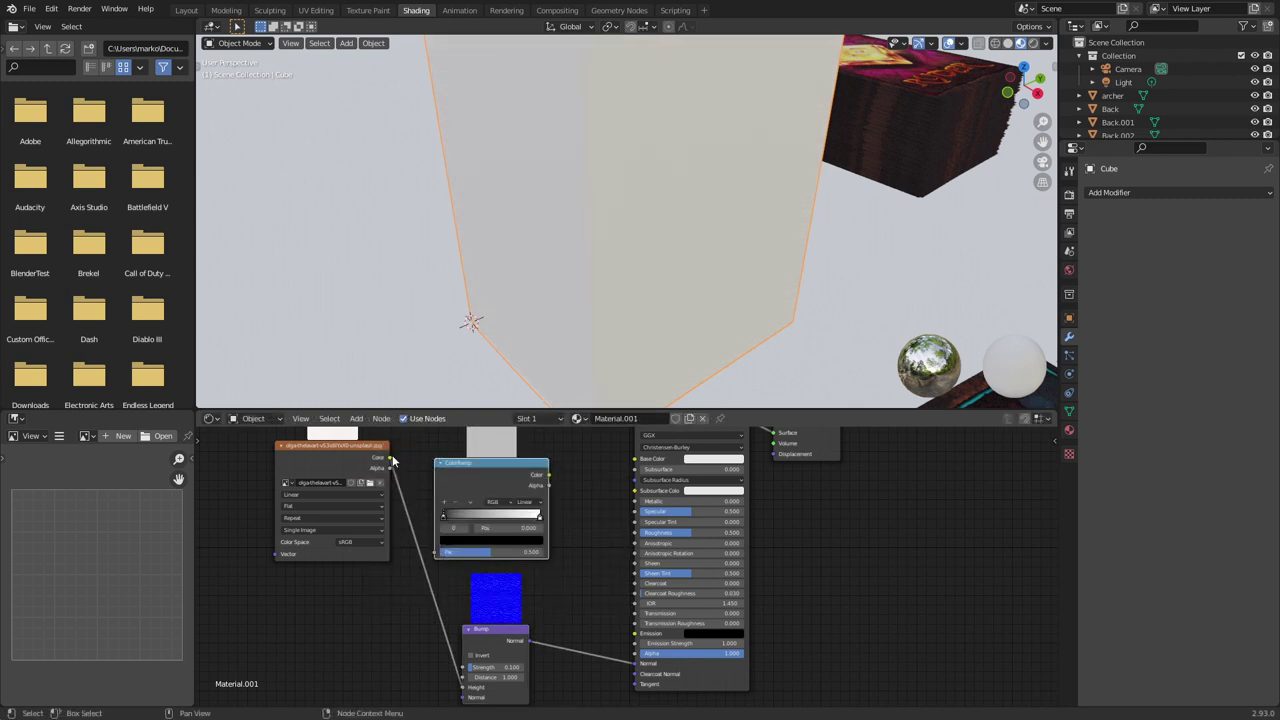
# Feed the paper image's Color through the ColorRamp into Specular and Roughness, and tighten the ramp with its white stop at about 0.664
pyautogui.moveTo(391, 457); pyautogui.dragTo(434, 553)
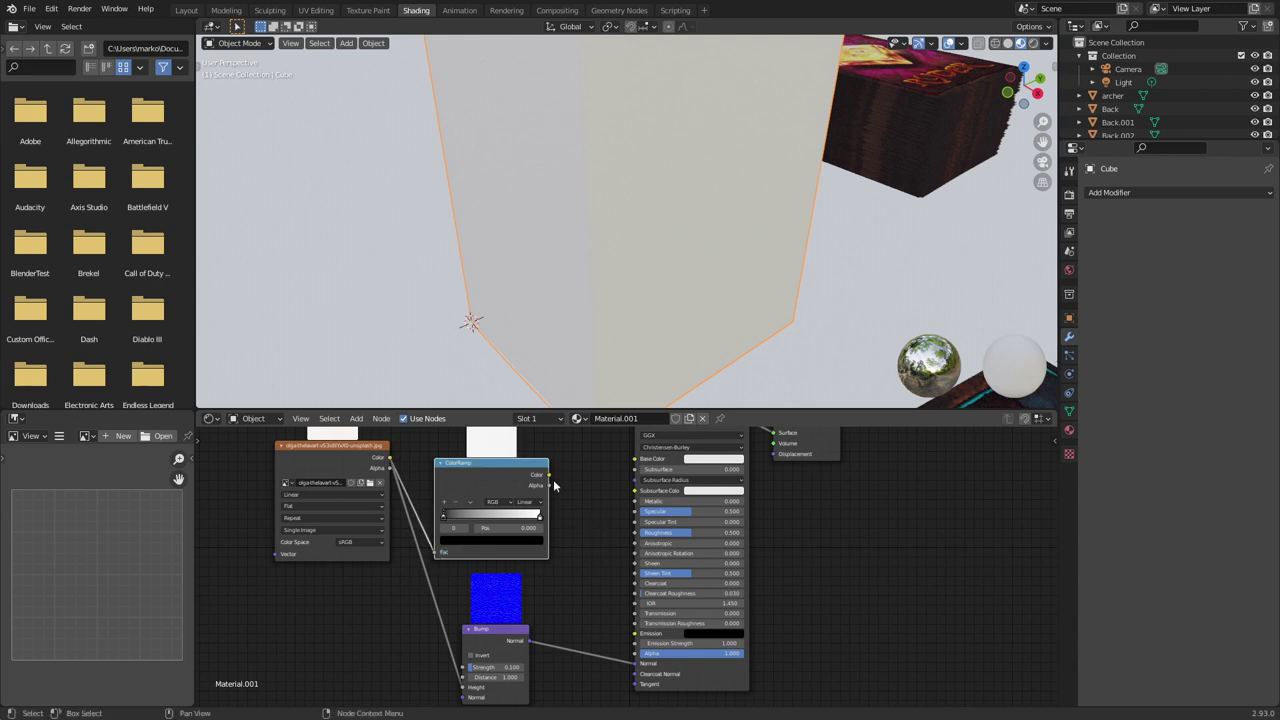
pyautogui.moveTo(549, 475); pyautogui.dragTo(646, 568)
pyautogui.moveTo(637, 512); pyautogui.dragTo(549, 476)
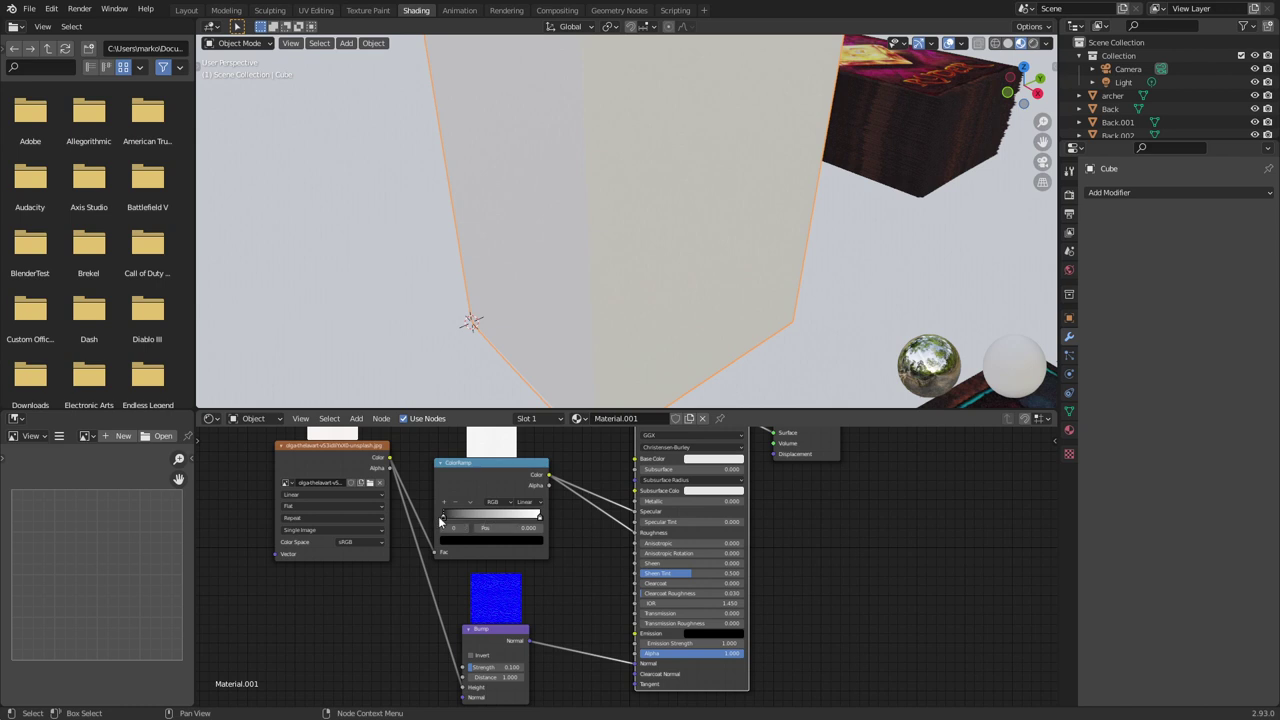
pyautogui.moveTo(540, 517); pyautogui.dragTo(522, 518)
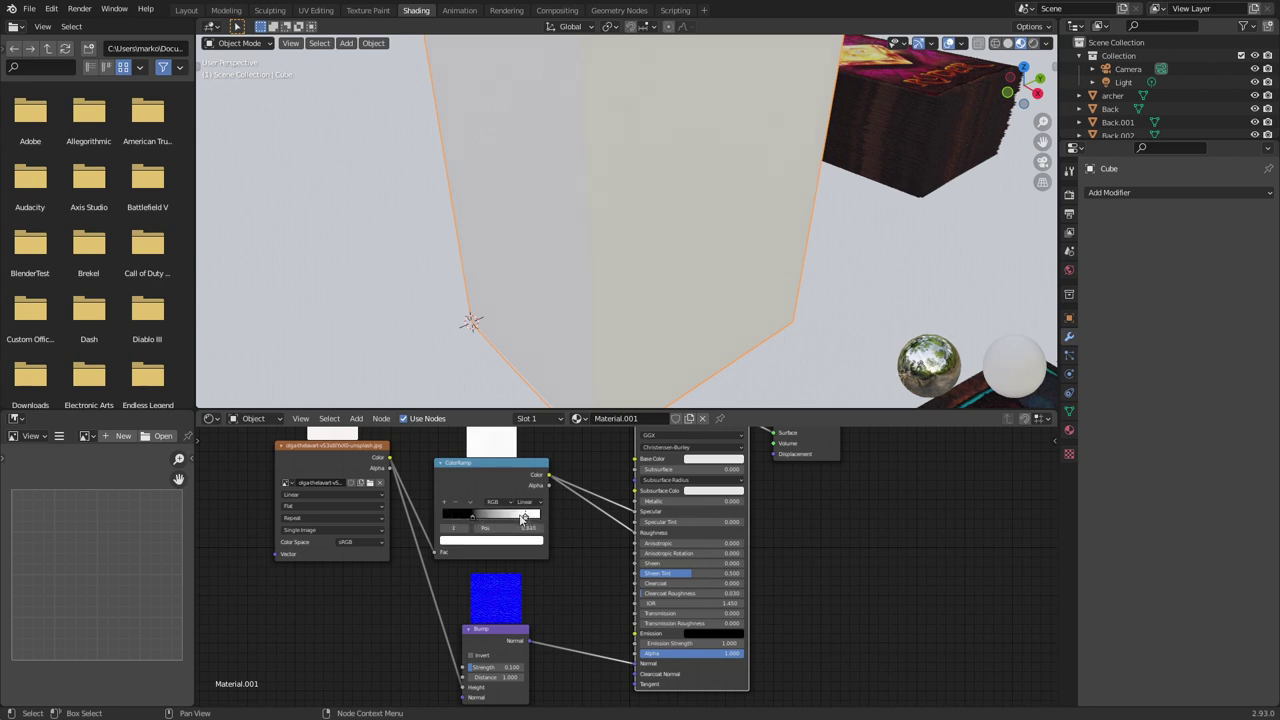
pyautogui.moveTo(595, 385); pyautogui.dragTo(633, 328, button='middle')
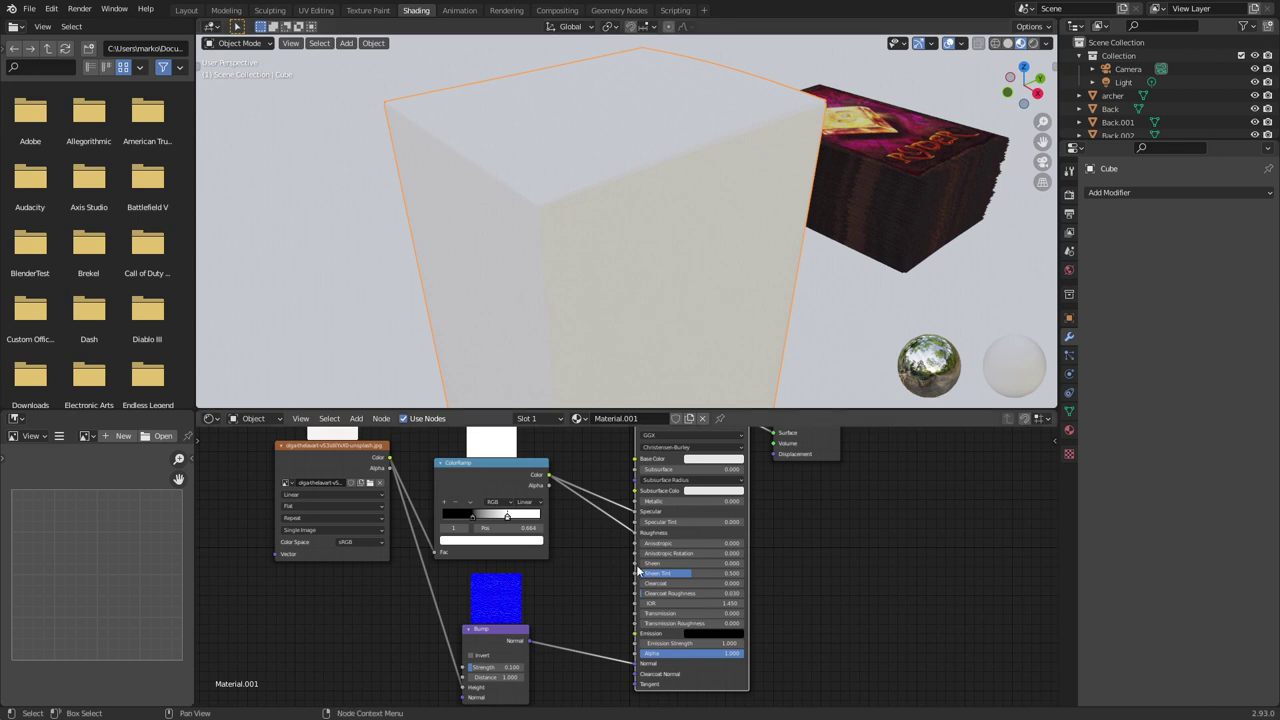
# Darken the box material's Base Color to a near-black grey
pyautogui.moveTo(658, 506); pyautogui.dragTo(640, 569, button='middle')
pyautogui.click(705, 522)
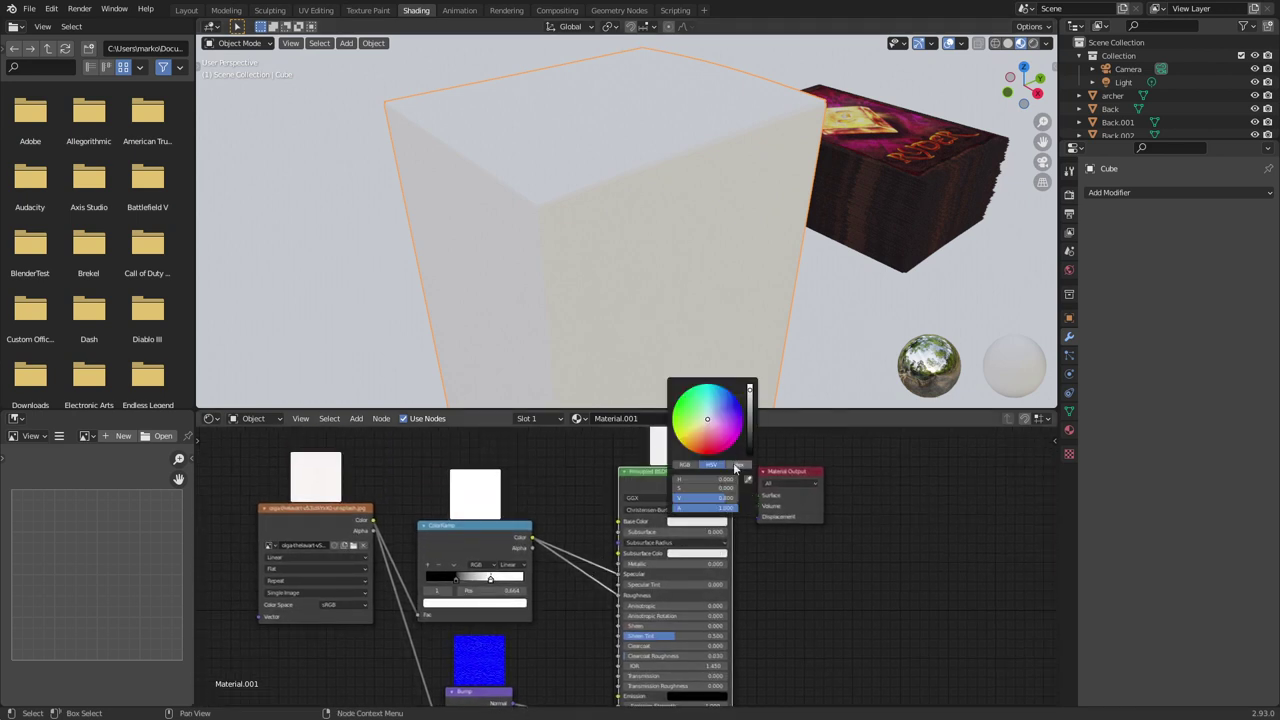
pyautogui.moveTo(749, 390); pyautogui.dragTo(749, 448)
pyautogui.scroll(1, 626, 271)
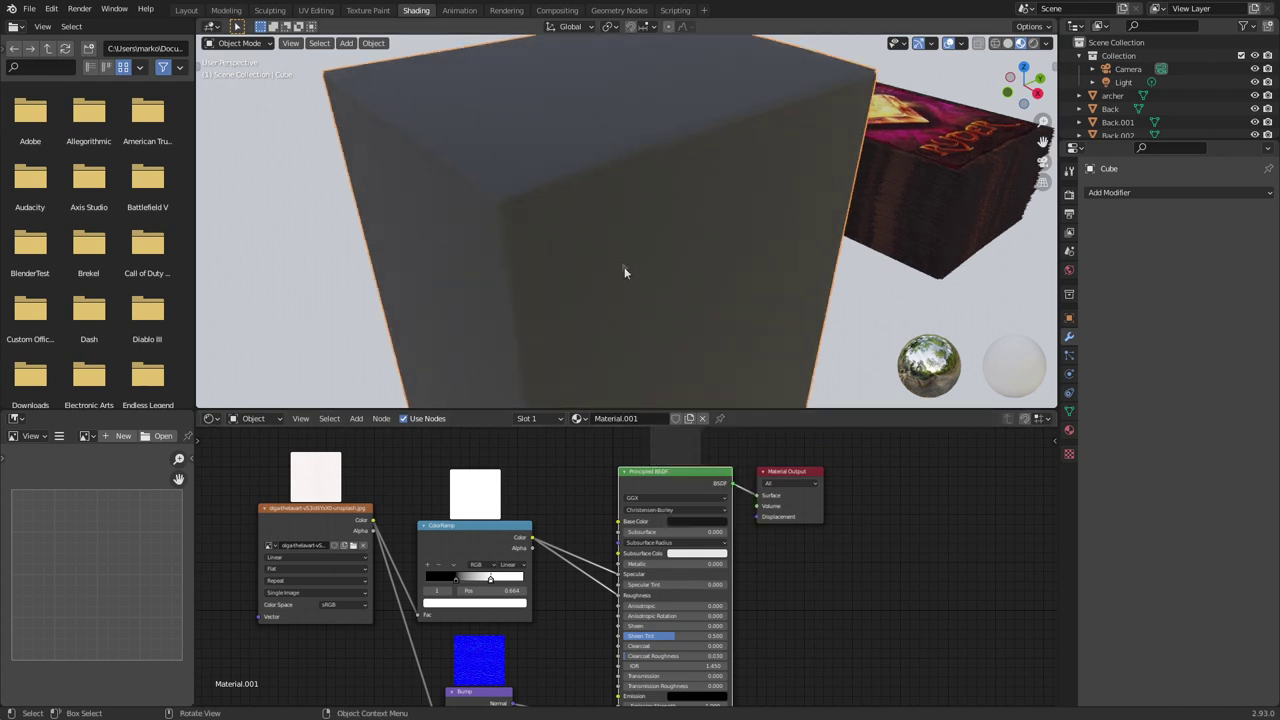
pyautogui.moveTo(626, 271)
pyautogui.mouseDown(button='middle')
pyautogui.moveTo(594, 240)
pyautogui.moveTo(631, 272)
pyautogui.mouseUp(button='middle')
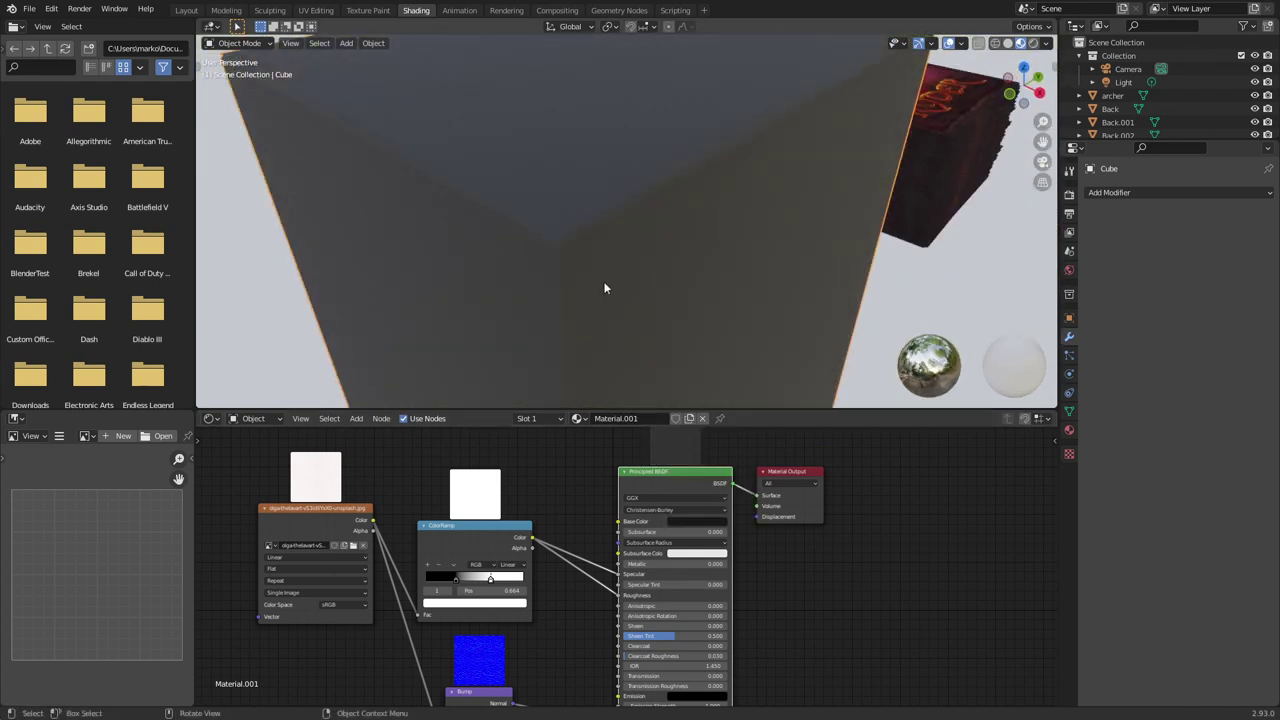
pyautogui.scroll(3, 603, 285)
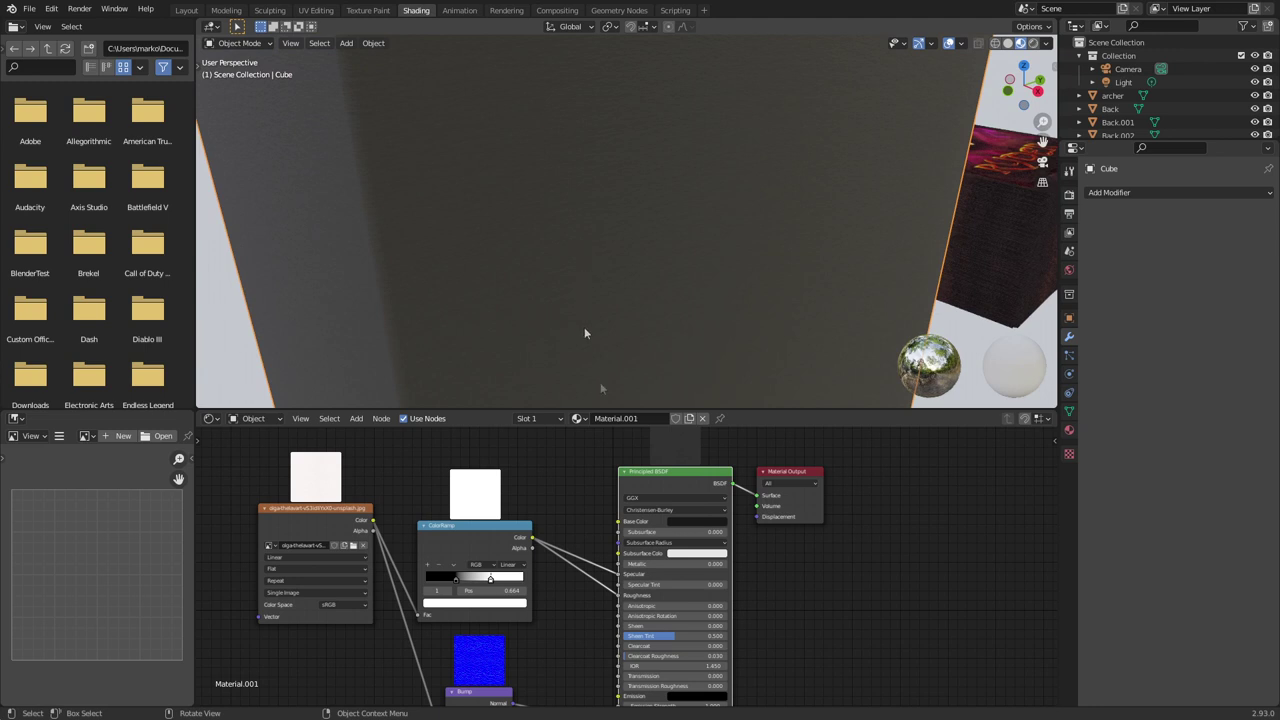
# Set the Bump node's Strength to 0.2 on the box material and check the paper grain on the box
pyautogui.moveTo(569, 681); pyautogui.dragTo(568, 550, button='middle')
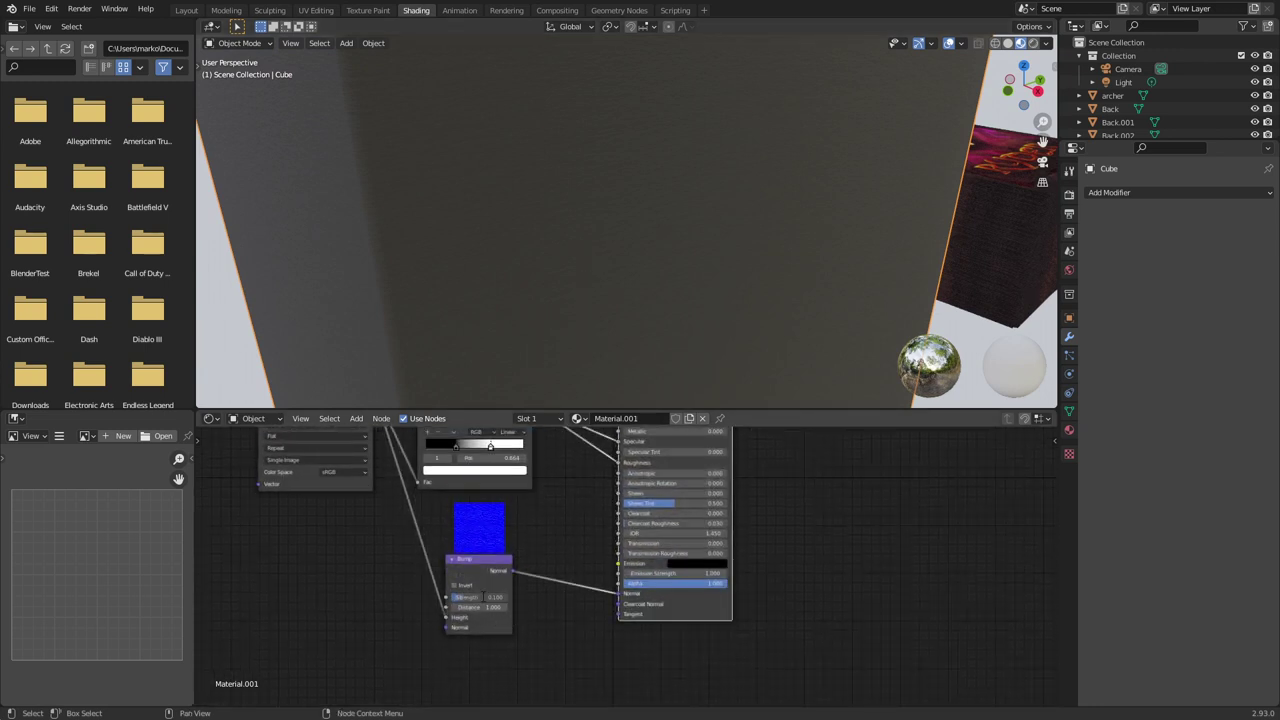
pyautogui.scroll(-3, 674, 249)
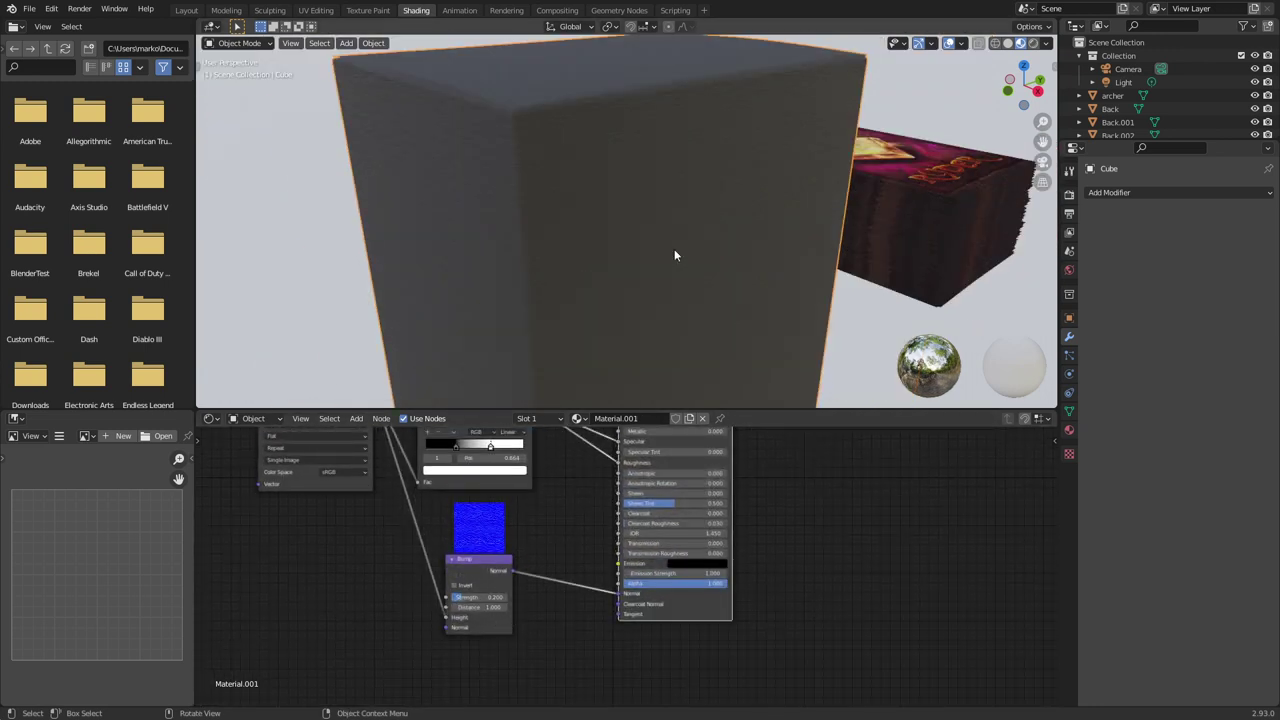
pyautogui.moveTo(674, 249); pyautogui.dragTo(644, 261, button='middle')
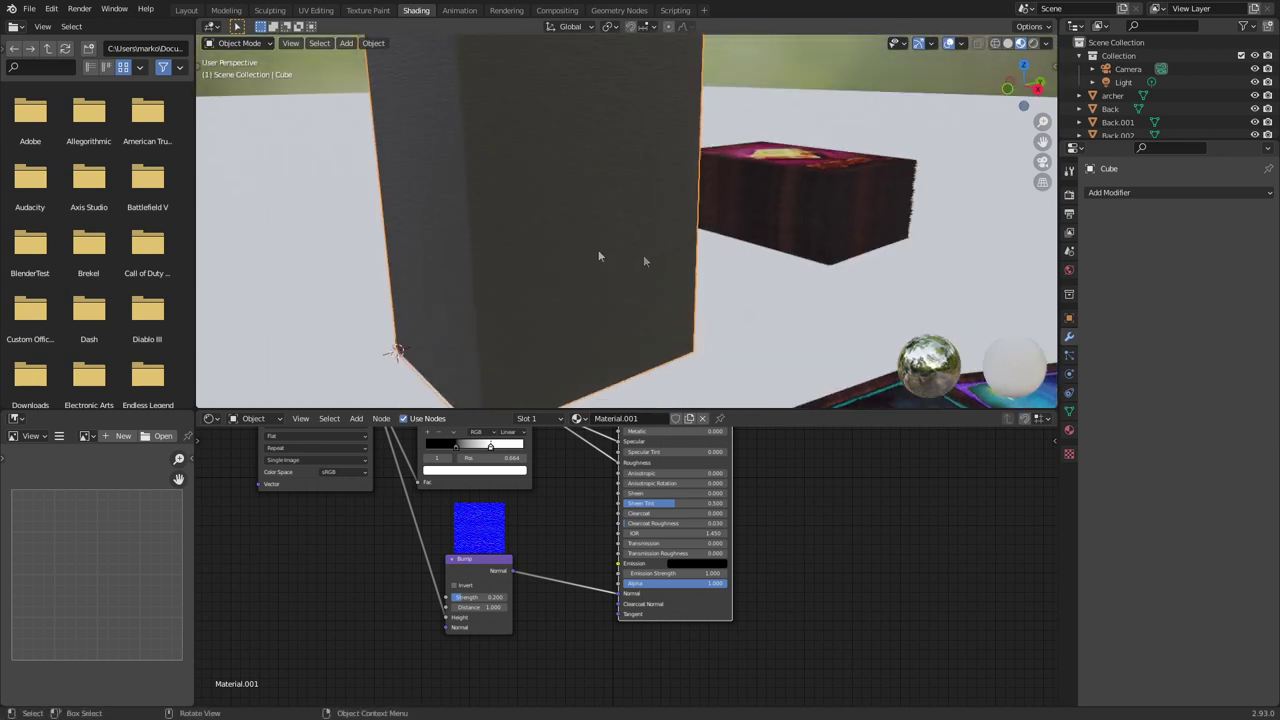
pyautogui.scroll(-4, 686, 302)
pyautogui.moveTo(787, 249); pyautogui.dragTo(894, 202, button='middle')
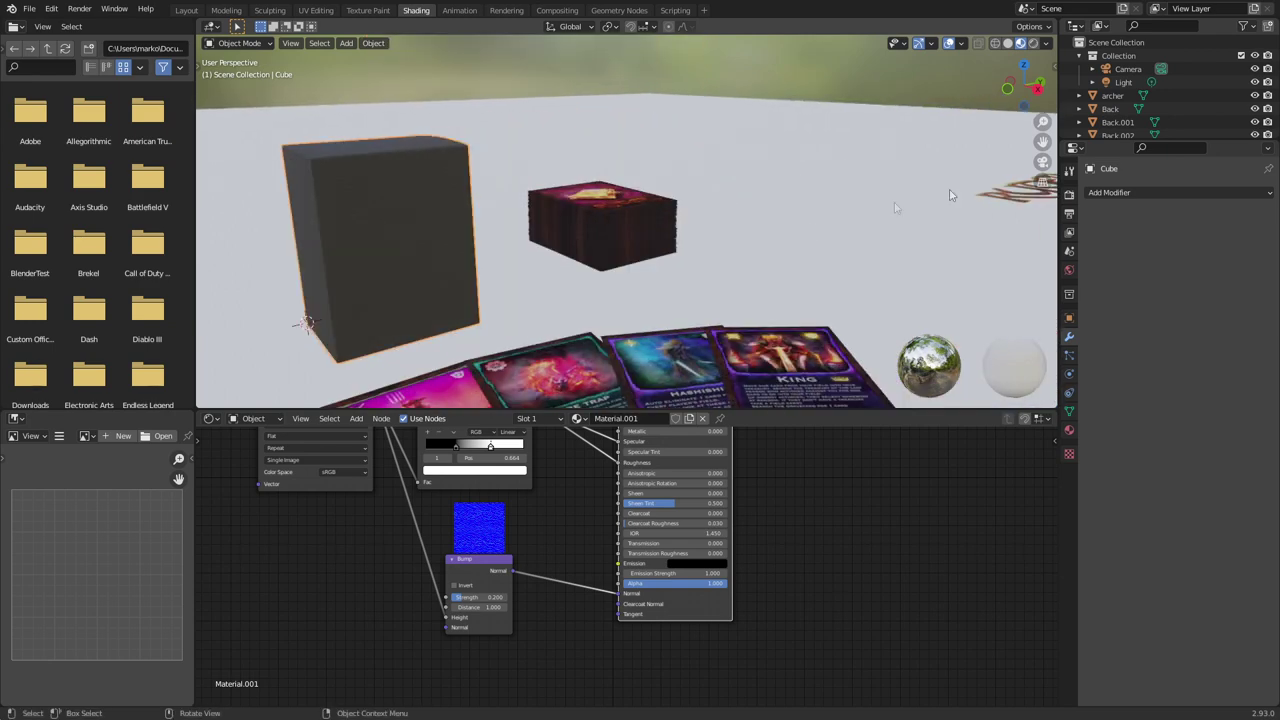
# Clear the Logo plane's rotation and move it along the global Y axis to just in front of the box
pyautogui.click(1016, 204)
pyautogui.scroll(-3, 797, 303)
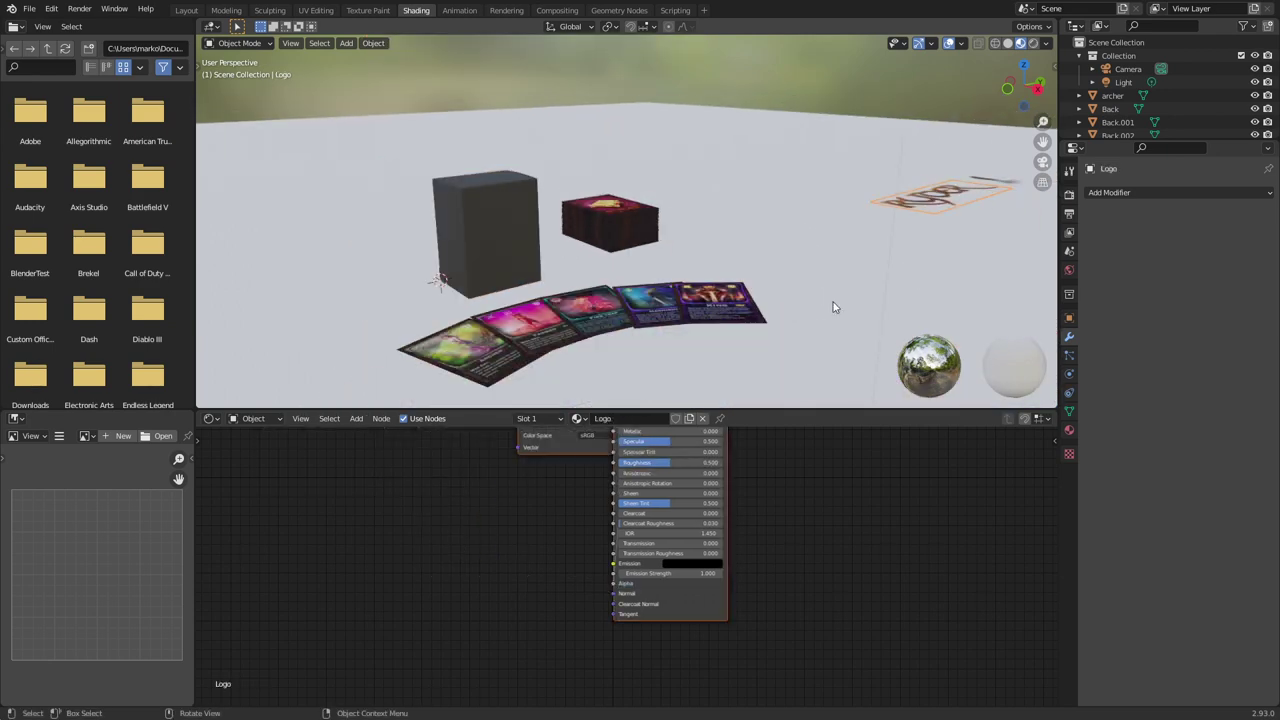
pyautogui.hotkey('alt', 'r')
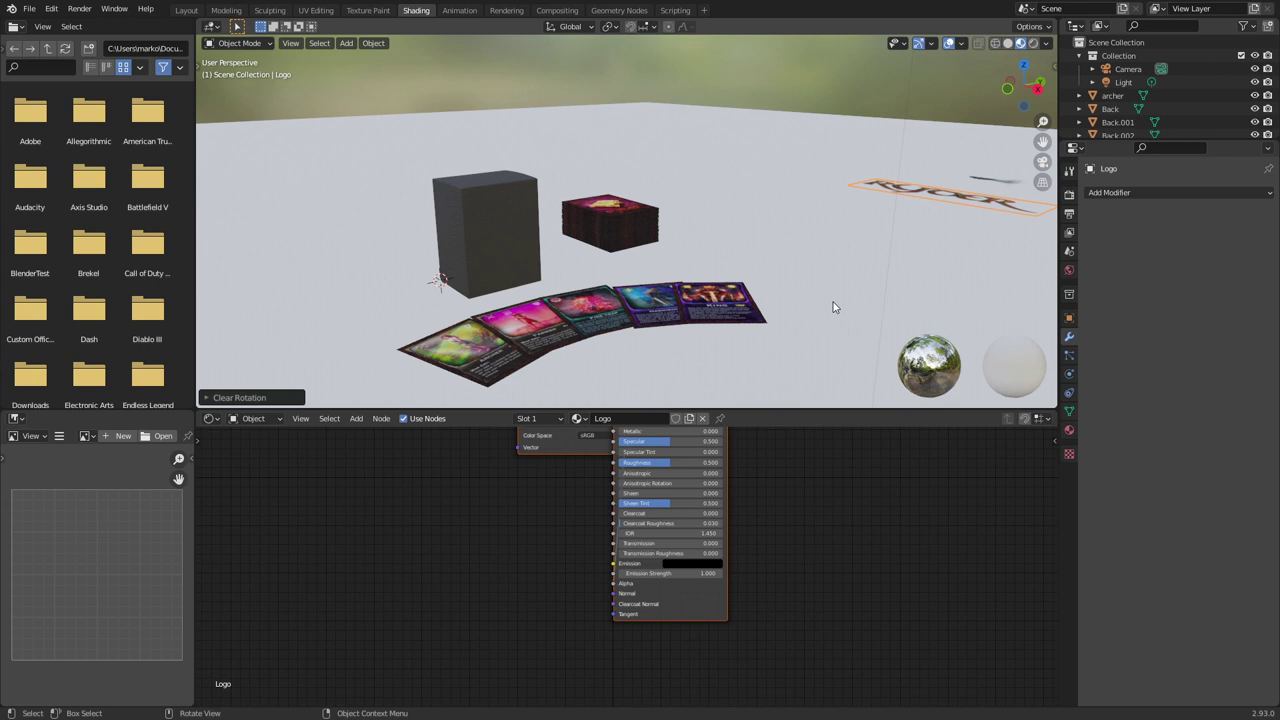
pyautogui.press('g')
pyautogui.press('y')
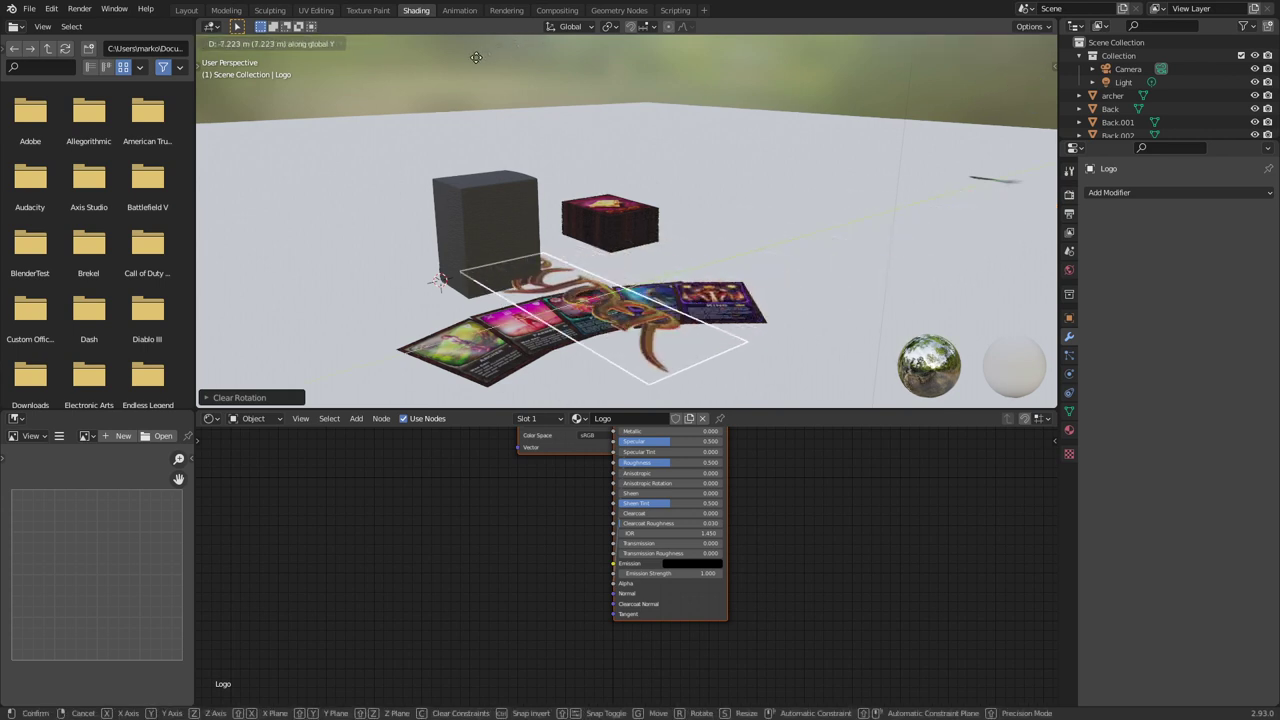
pyautogui.click(469, 80)
# Rotate the Logo 90° about global Z and 90° about global Y so it stands upright, parallel to the box front
pyautogui.write('rz90')
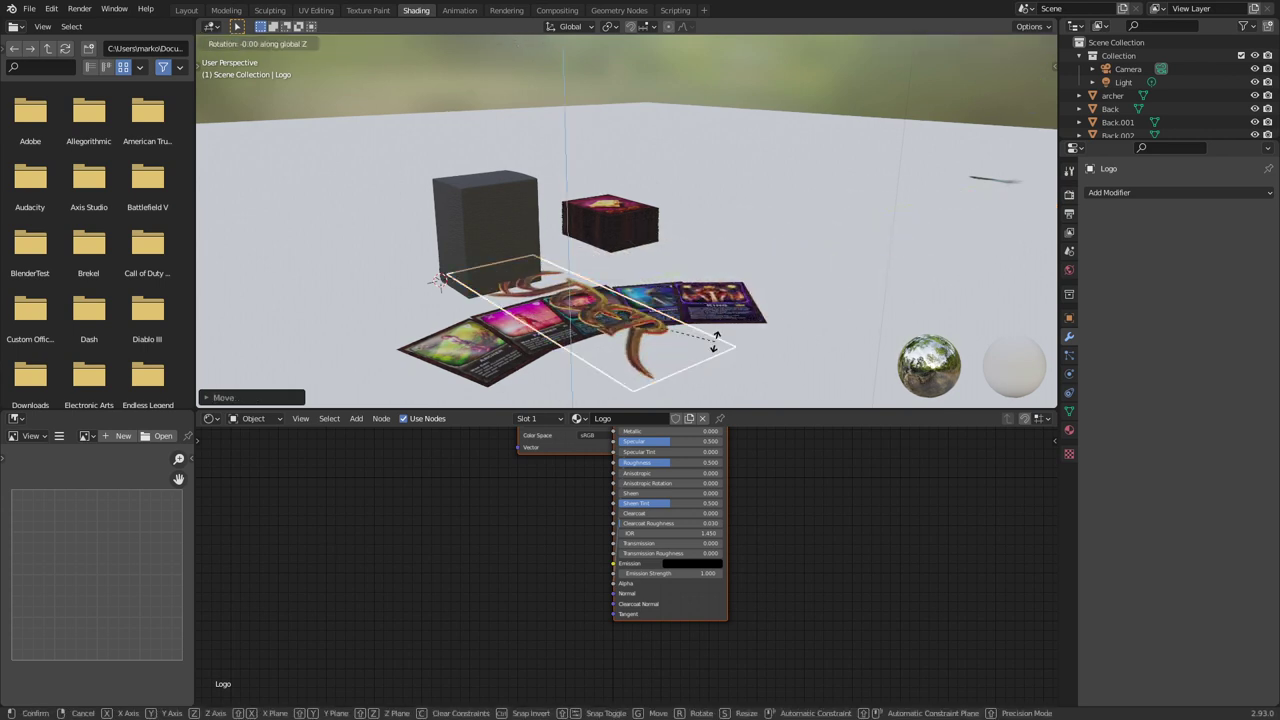
pyautogui.press('Return')
pyautogui.press('r')
pyautogui.press('x')
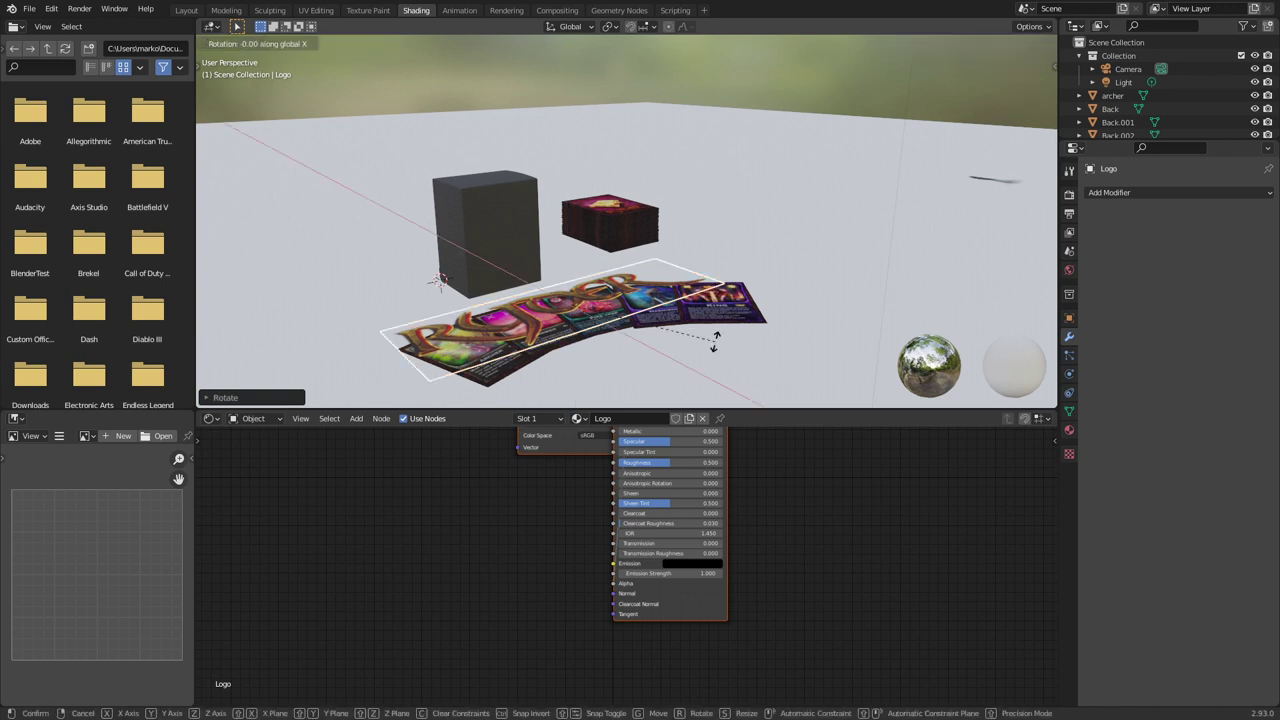
pyautogui.write('y')
pyautogui.write('90')
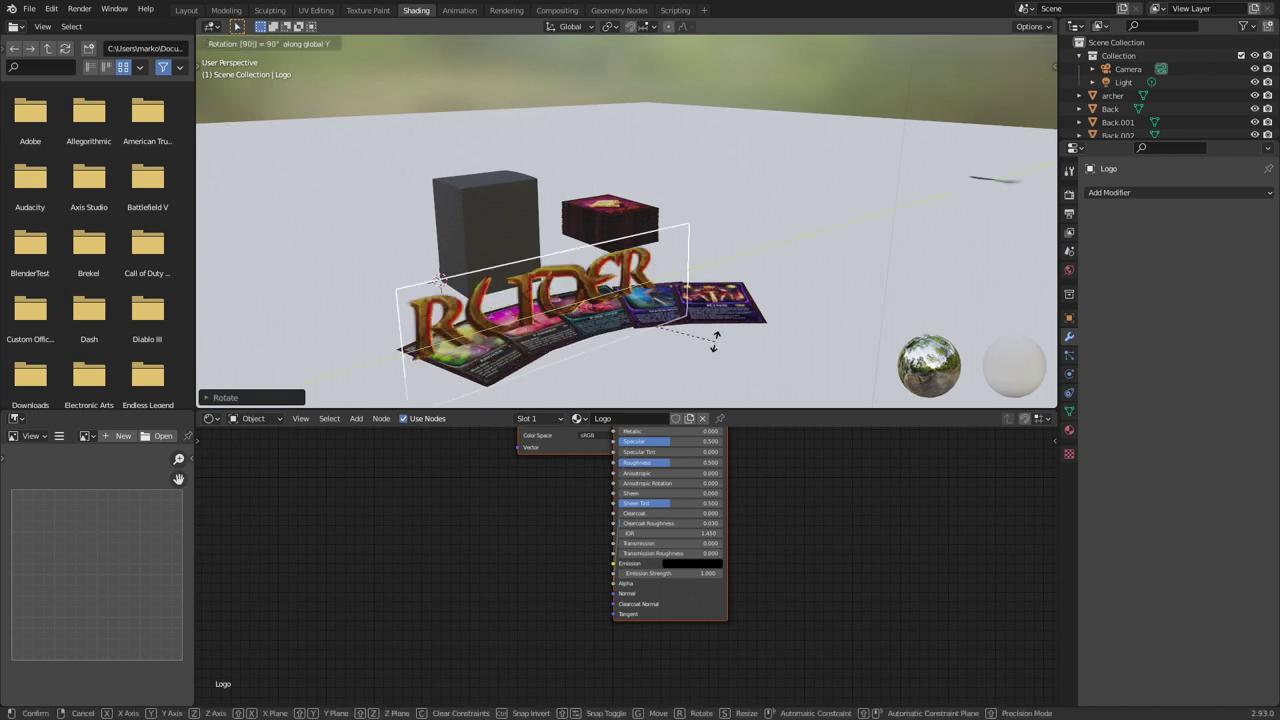
pyautogui.press('Return')
# In the right orthographic view, scale down and position the Logo to span the lower part of the box's front face
pyautogui.press('s')
pyautogui.click(638, 344)
pyautogui.press('KP_3')
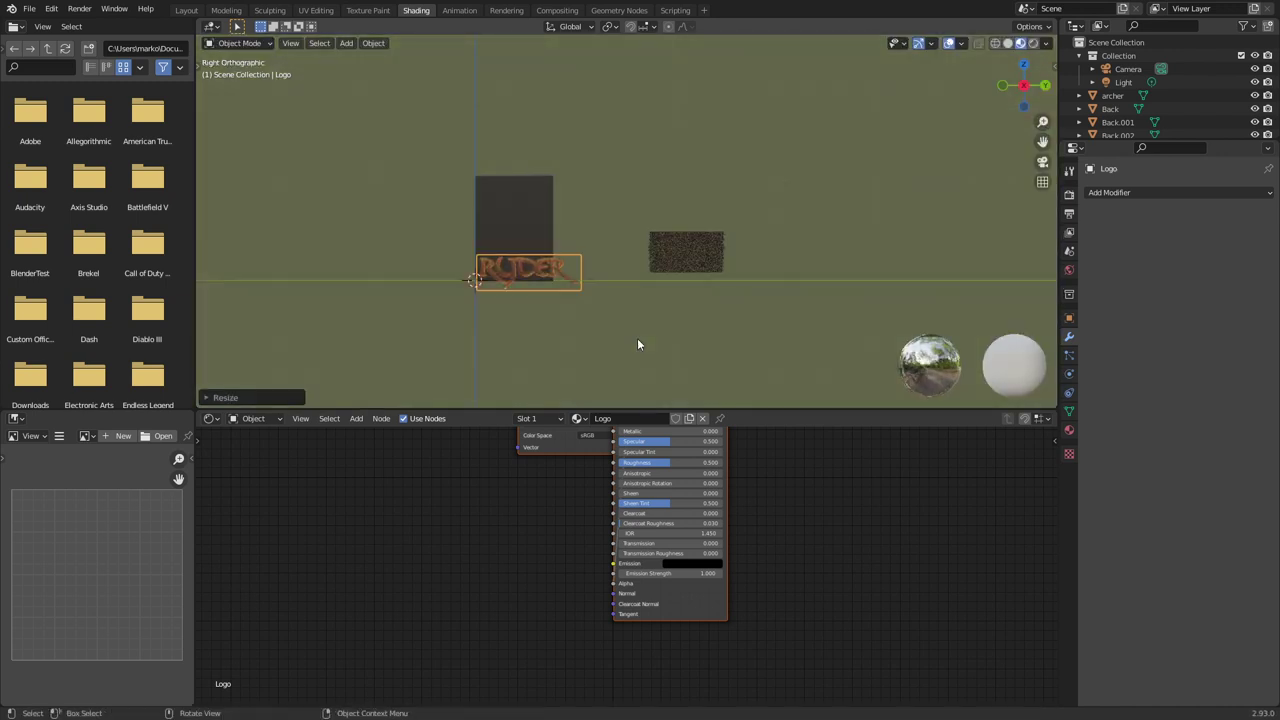
pyautogui.press('KP_Decimal')
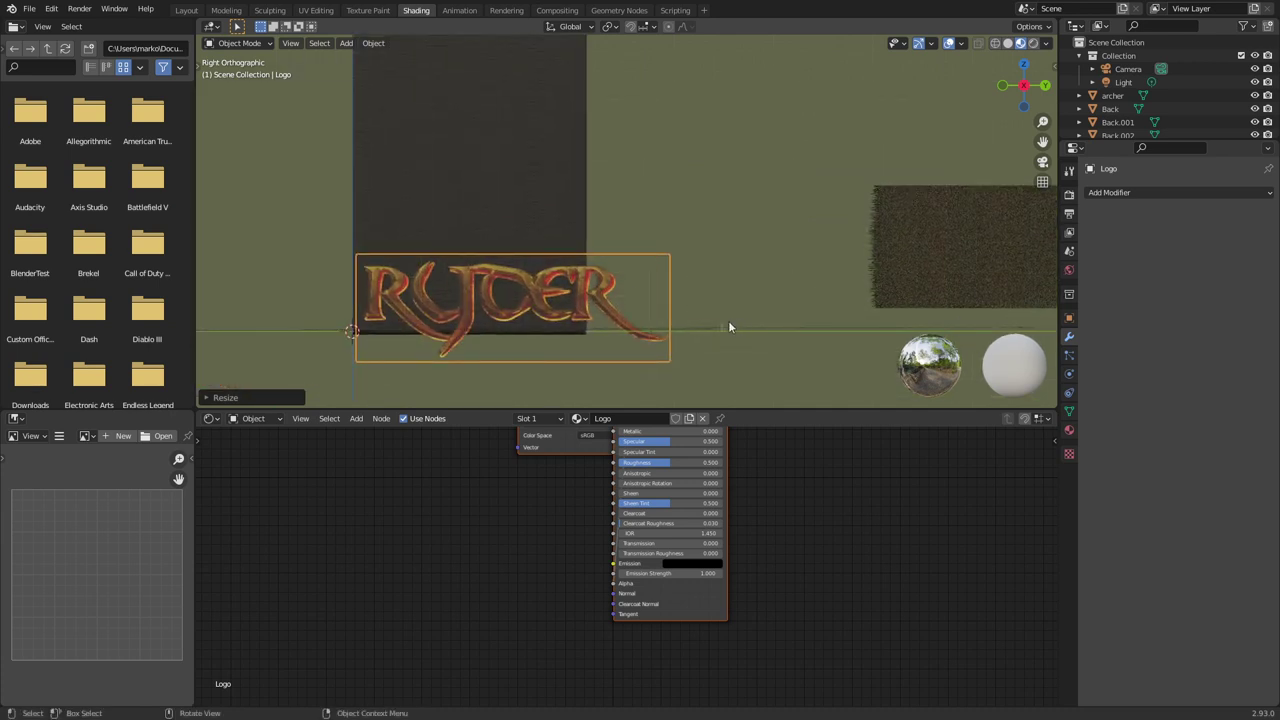
pyautogui.press('g')
pyautogui.click(810, 291)
pyautogui.press('s')
pyautogui.click(672, 294)
pyautogui.press('g')
pyautogui.click(666, 270)
pyautogui.press('s')
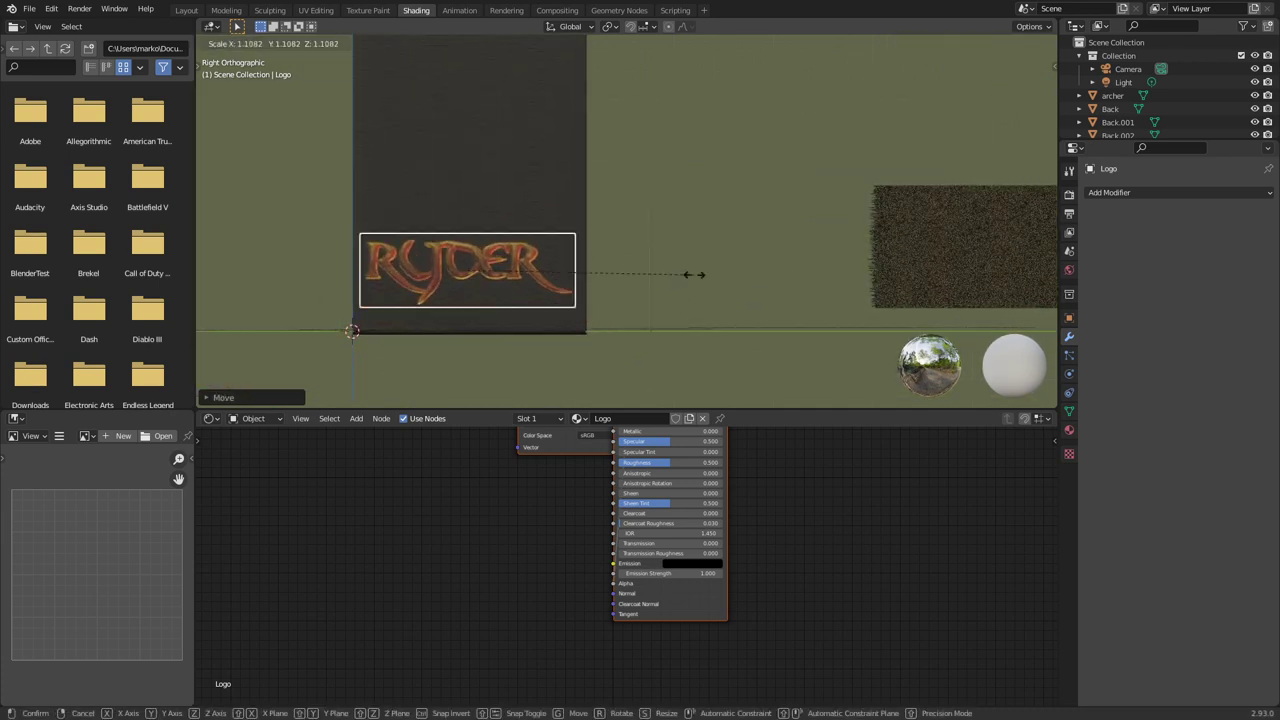
pyautogui.click(703, 275)
pyautogui.press('g')
pyautogui.click(706, 277)
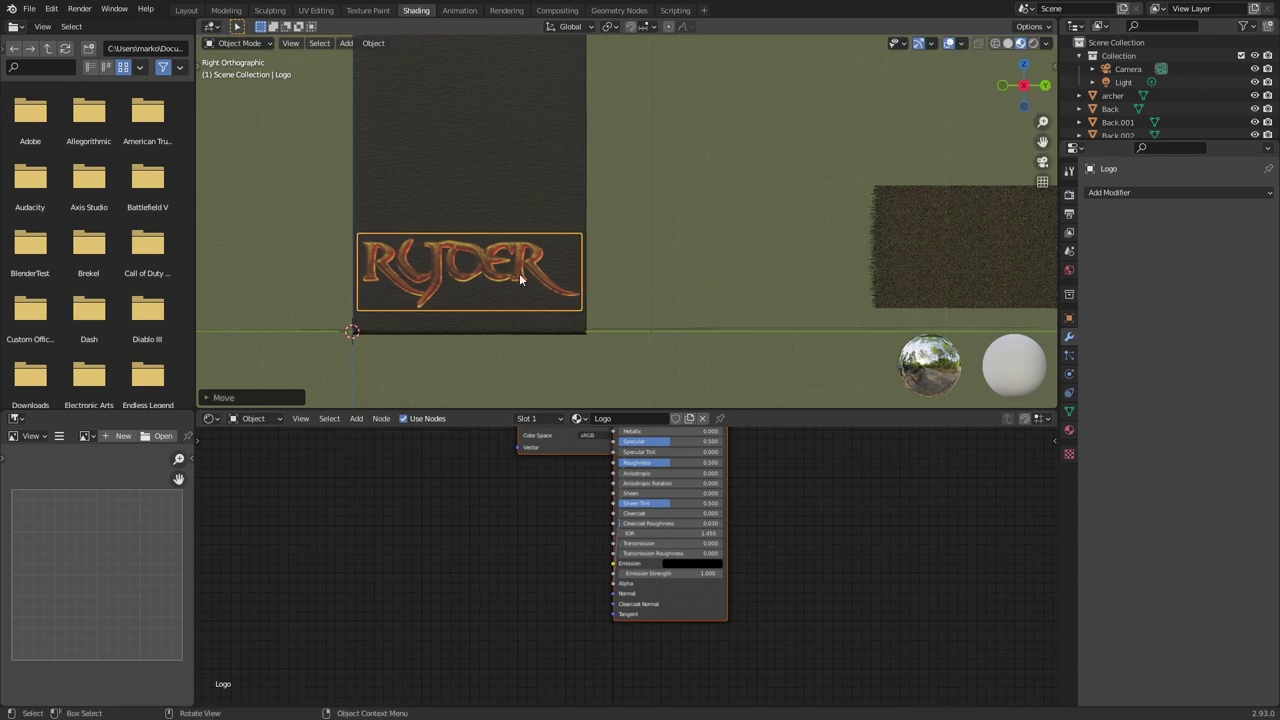
# Move the Logo about 0.5 m along negative global X, closer to the box's front face
pyautogui.moveTo(519, 279); pyautogui.dragTo(600, 309, button='middle')
pyautogui.scroll(-2, 705, 370)
pyautogui.press('g')
pyautogui.press('x')
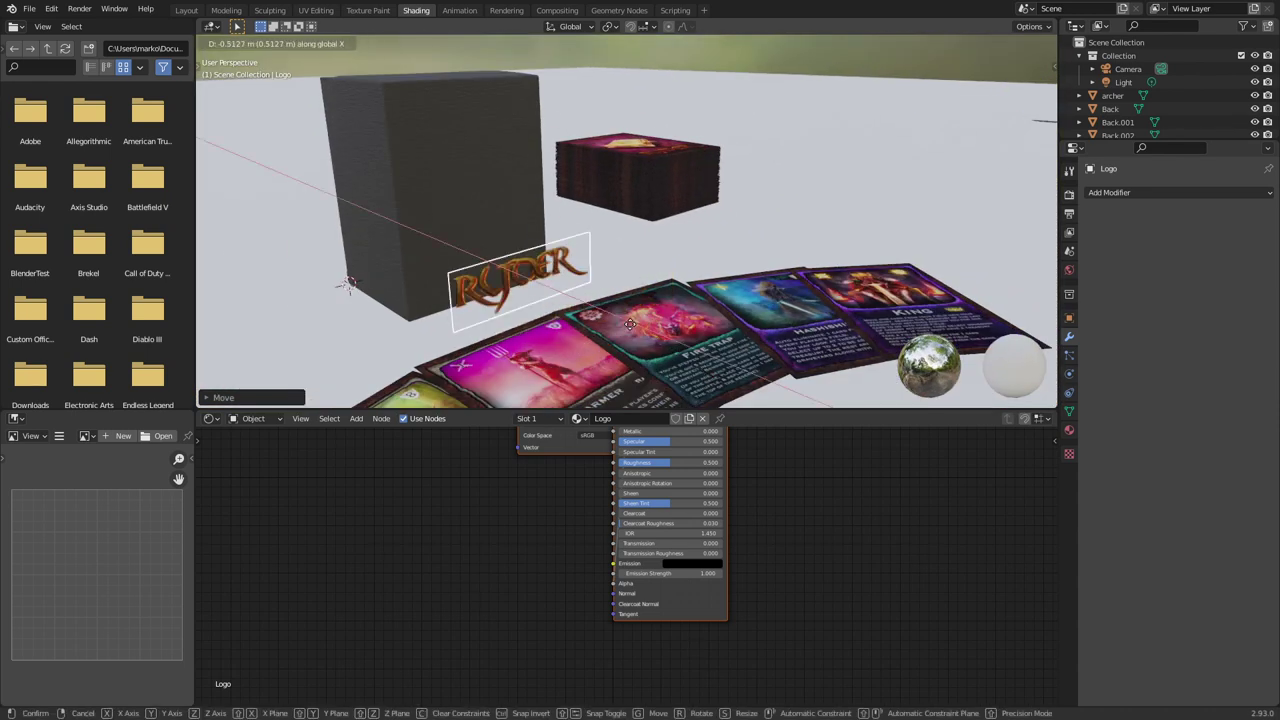
pyautogui.click(622, 323)
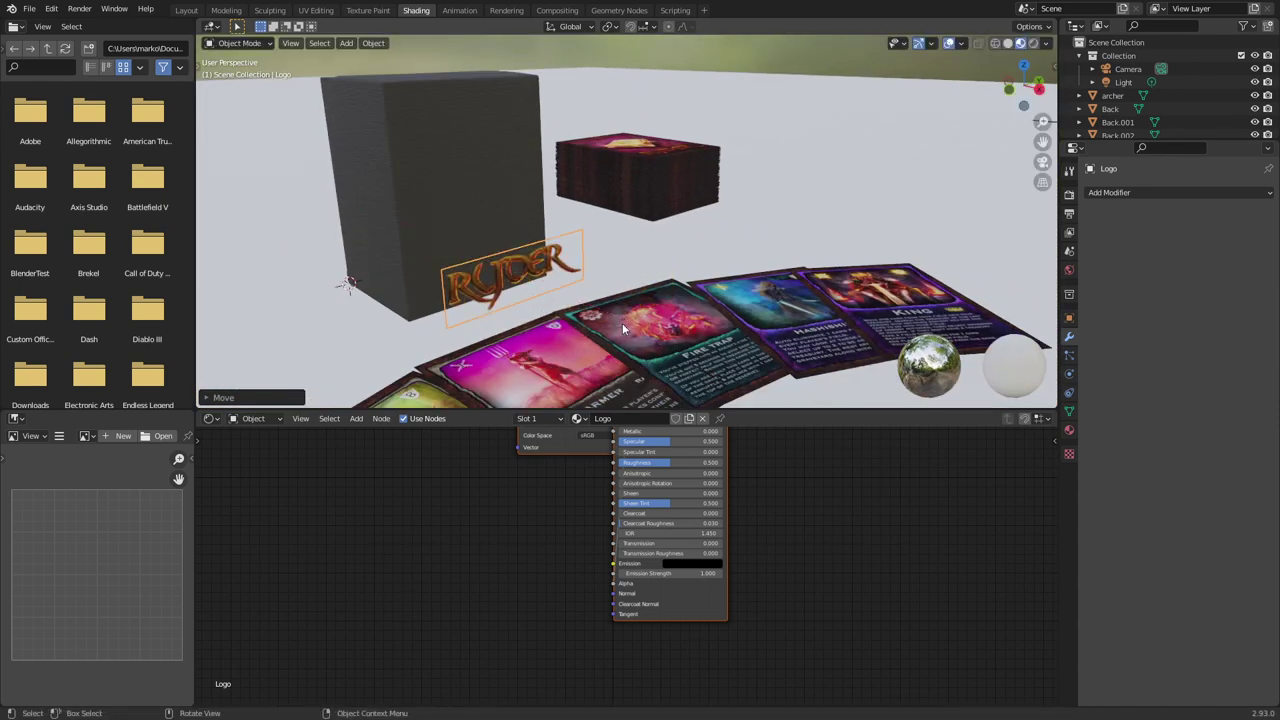
# Add a Shrinkwrap modifier to the Logo with the box (Cube) as its target
pyautogui.click(1180, 192)
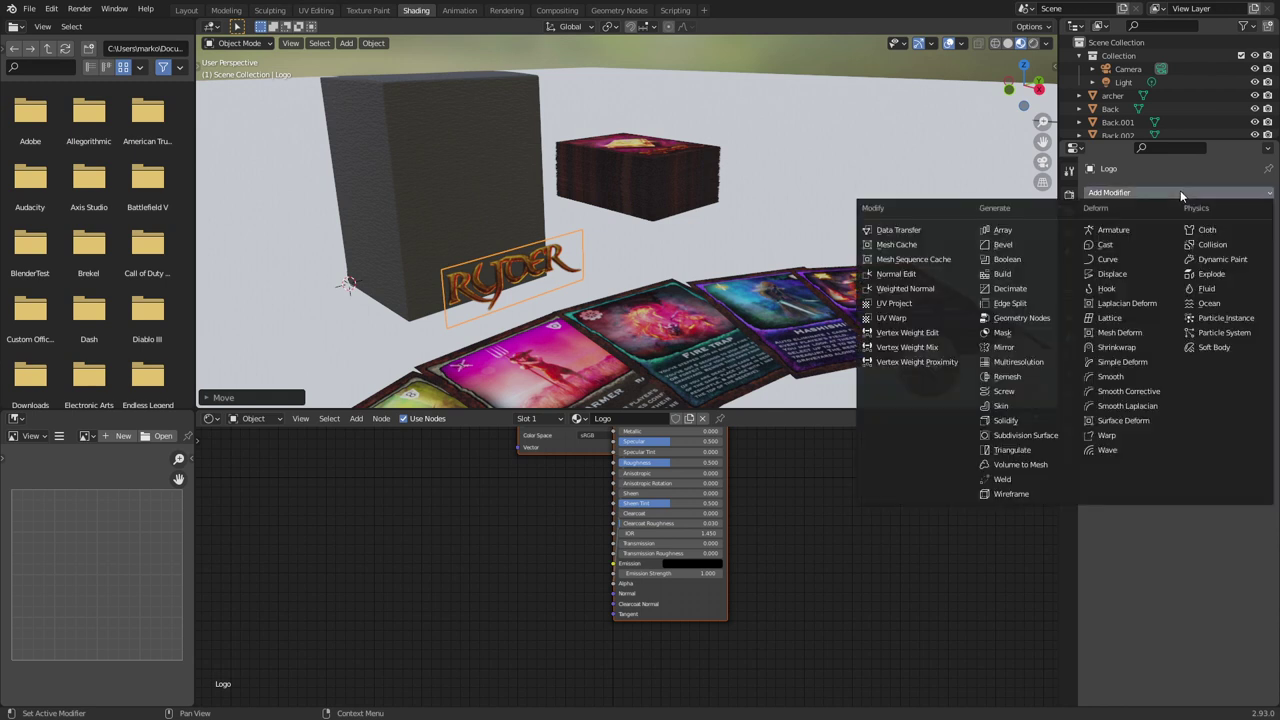
pyautogui.click(1138, 348)
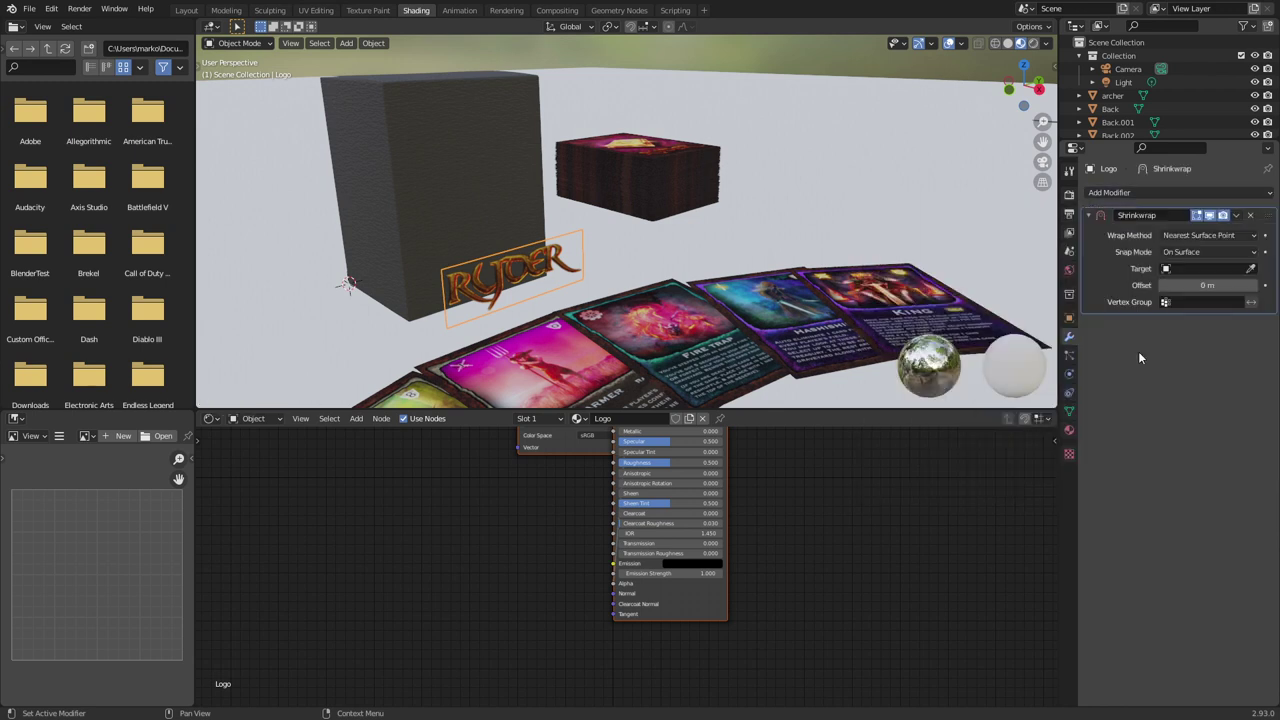
pyautogui.click(1250, 268)
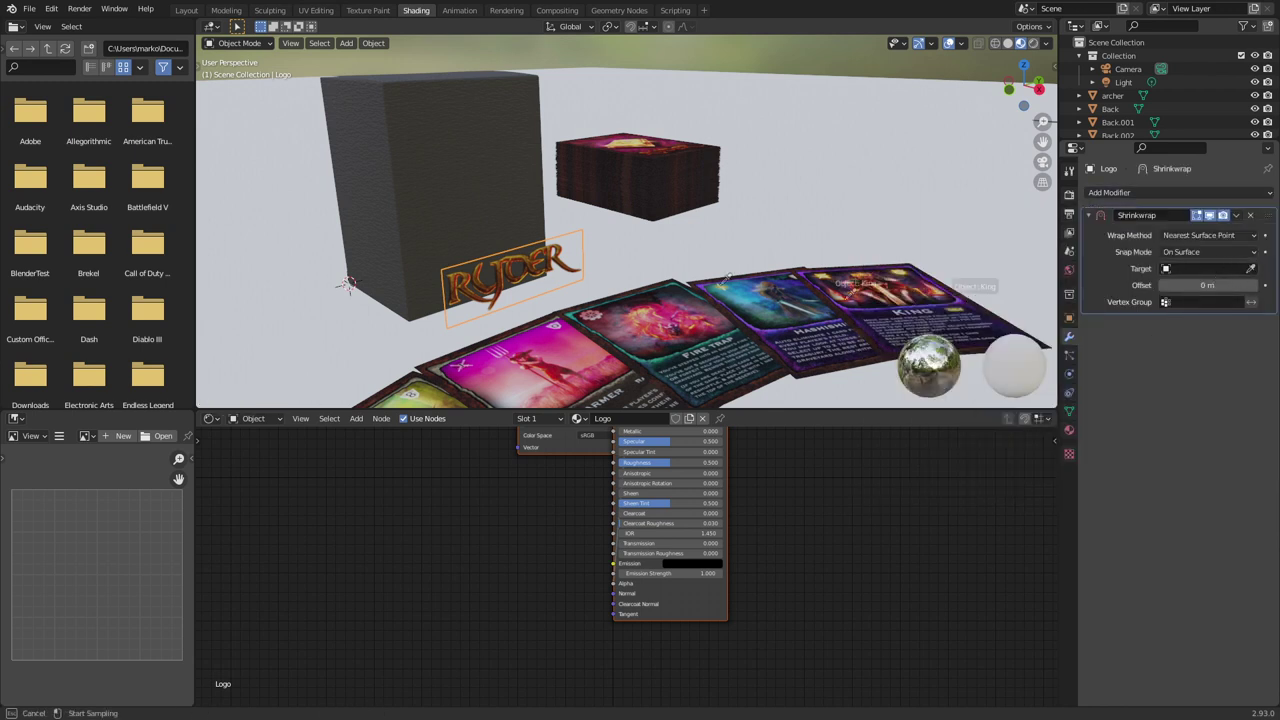
pyautogui.click(455, 207)
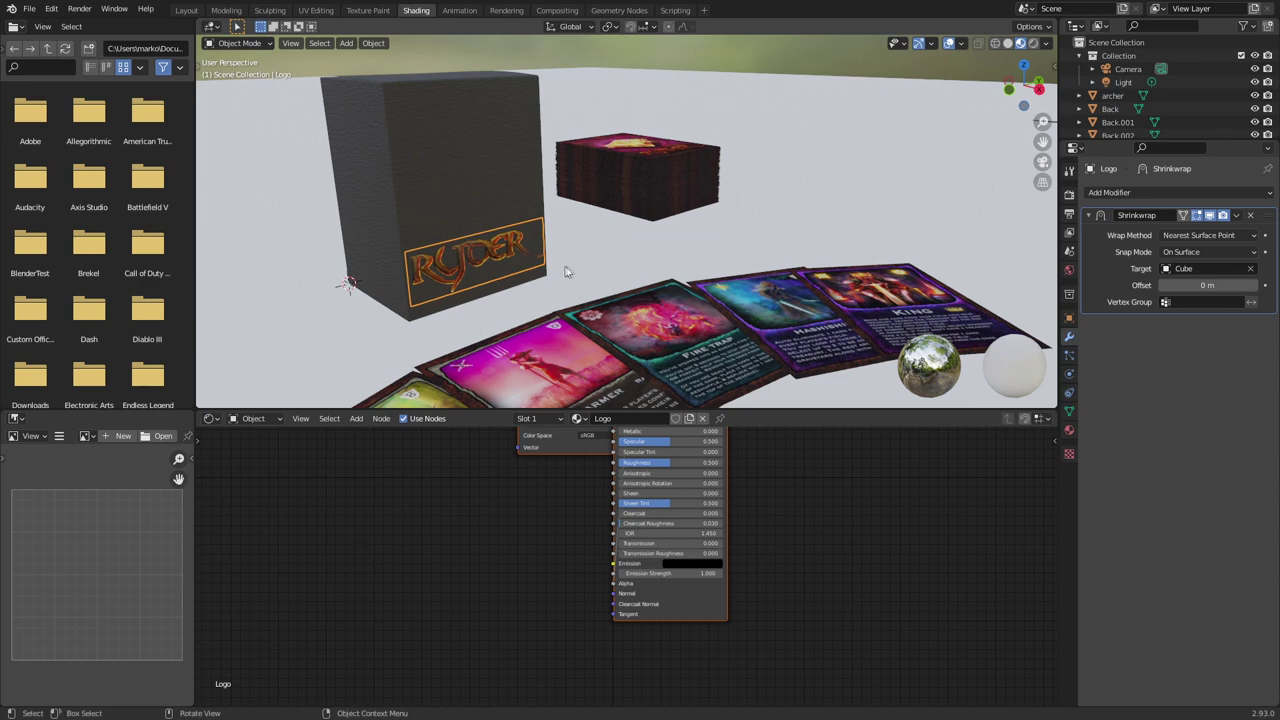
# Set the Shrinkwrap offset to 0.01 m so the Logo sits slightly off the box surface
pyautogui.moveTo(527, 250); pyautogui.dragTo(475, 246, button='middle')
pyautogui.scroll(4, 475, 246)
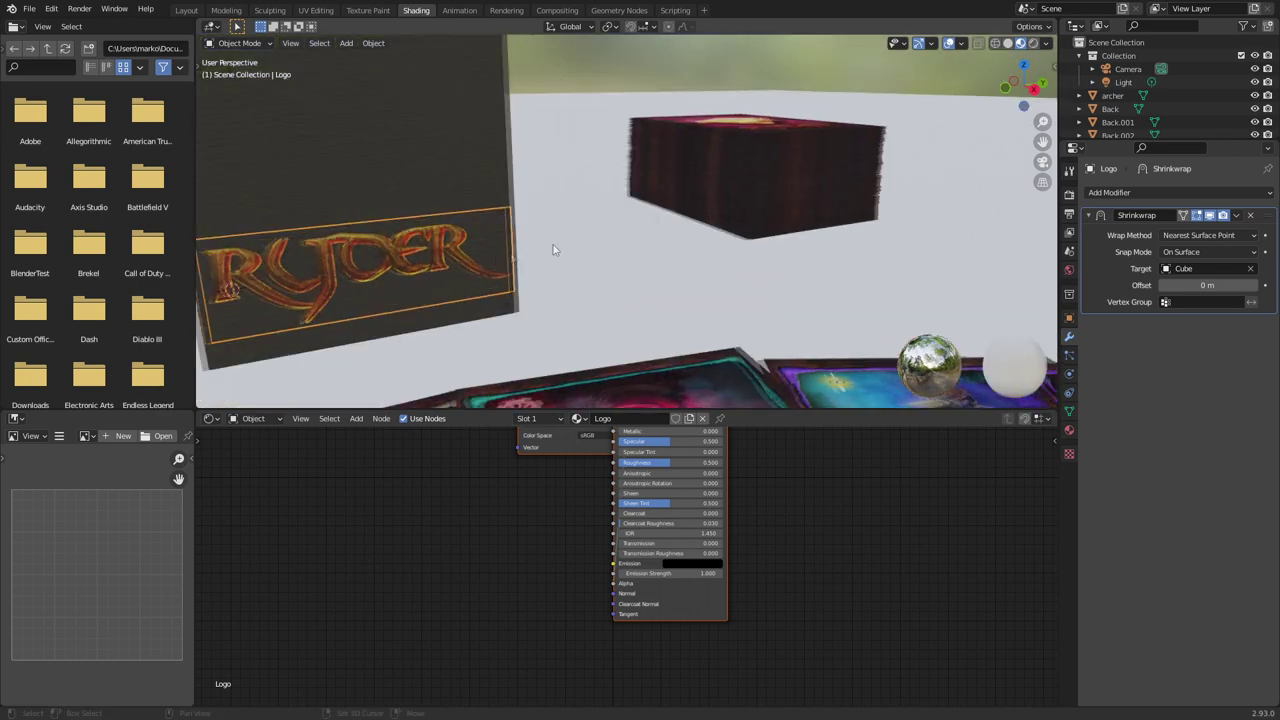
pyautogui.keyDown('shift'); pyautogui.moveTo(554, 249); pyautogui.dragTo(760, 225, button='middle'); pyautogui.keyUp('shift')
pyautogui.scroll(2, 760, 223)
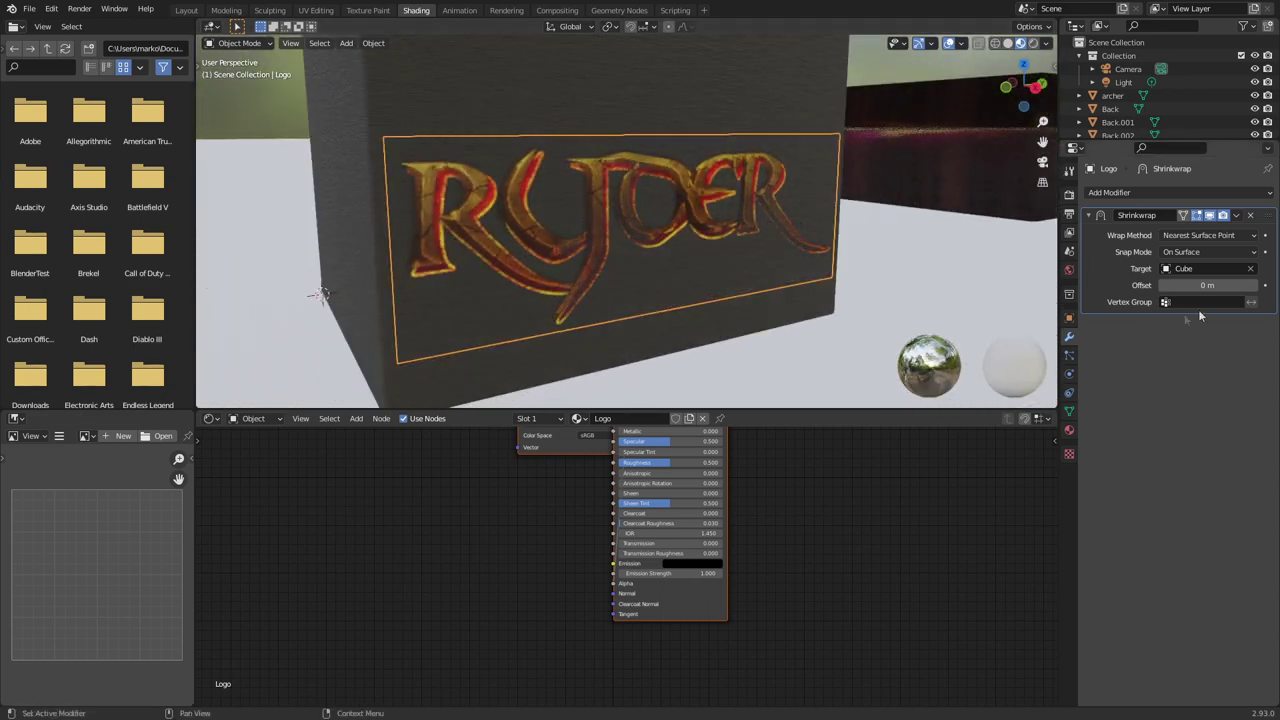
pyautogui.click(1256, 290)
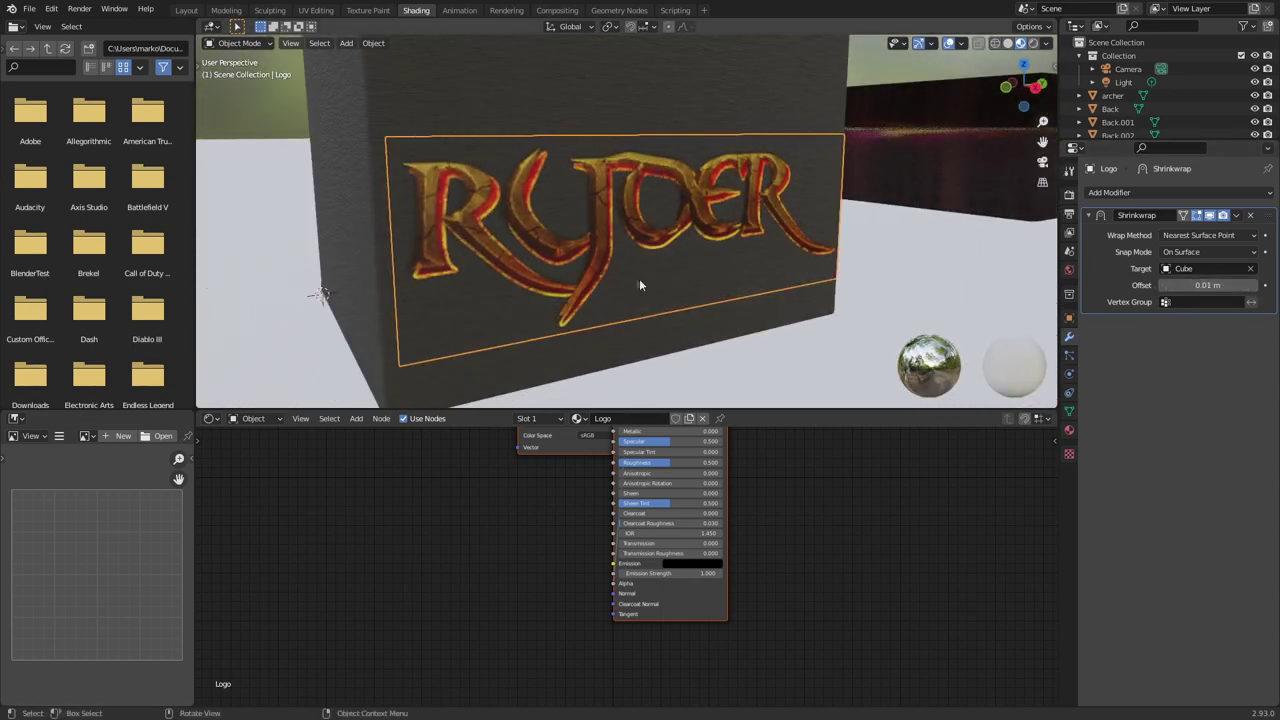
pyautogui.moveTo(639, 278); pyautogui.dragTo(907, 263, button='middle')
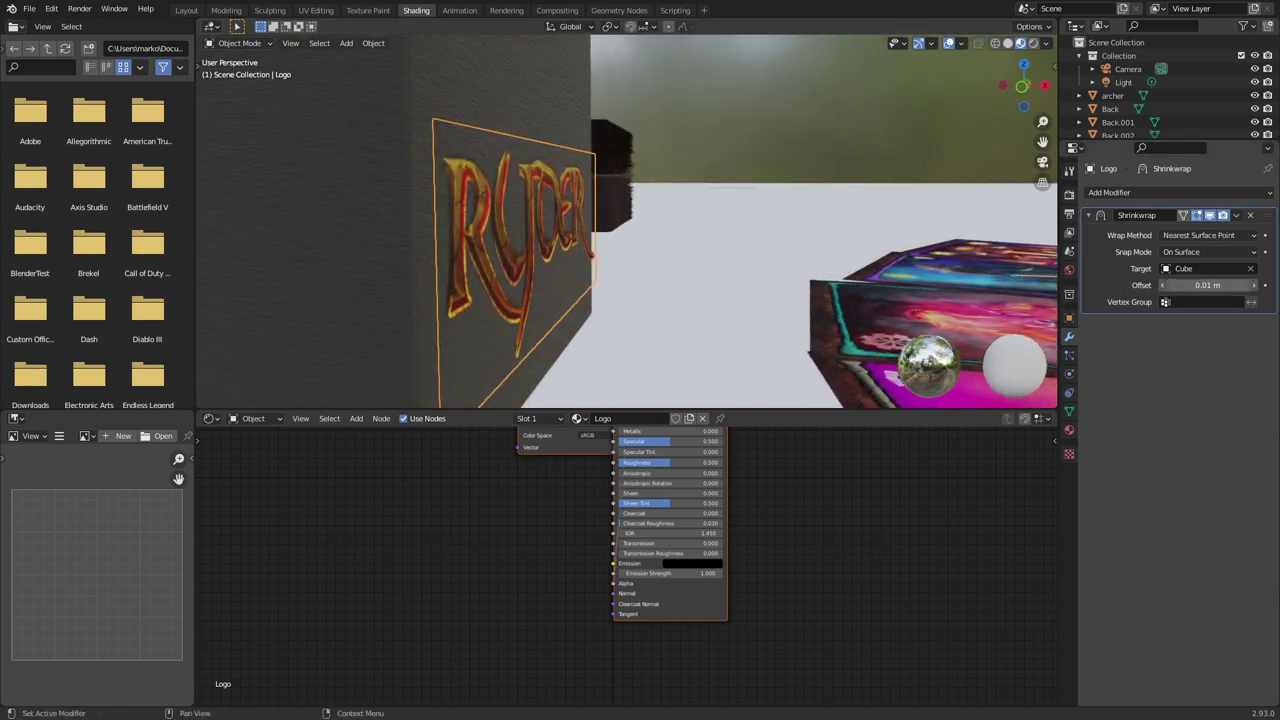
# Set the Logo's Shrinkwrap offset to 0.001 m
pyautogui.write('1')
pyautogui.press('Return')
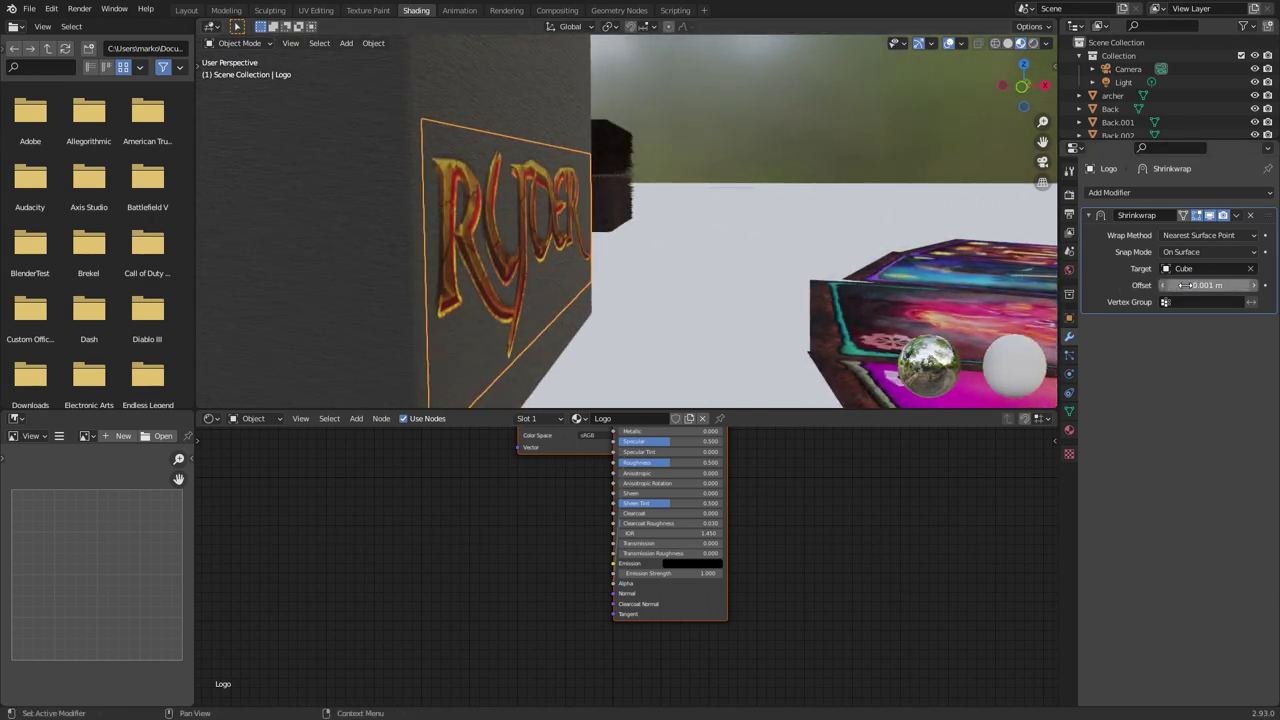
pyautogui.moveTo(720, 271); pyautogui.dragTo(761, 289, button='middle')
pyautogui.scroll(-7, 761, 289)
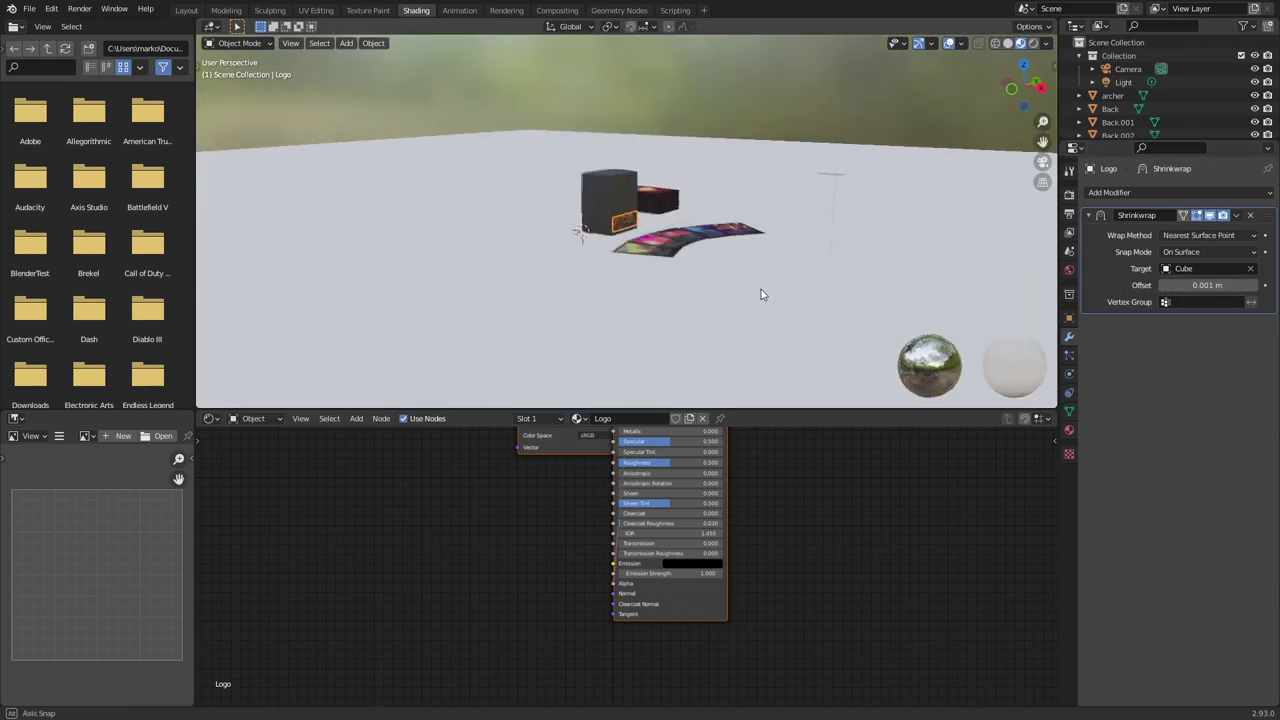
# Clear the location of the subscribe plane and, in the top view, move it between the box and the fanned cards
pyautogui.scroll(5, 761, 289)
pyautogui.click(938, 153)
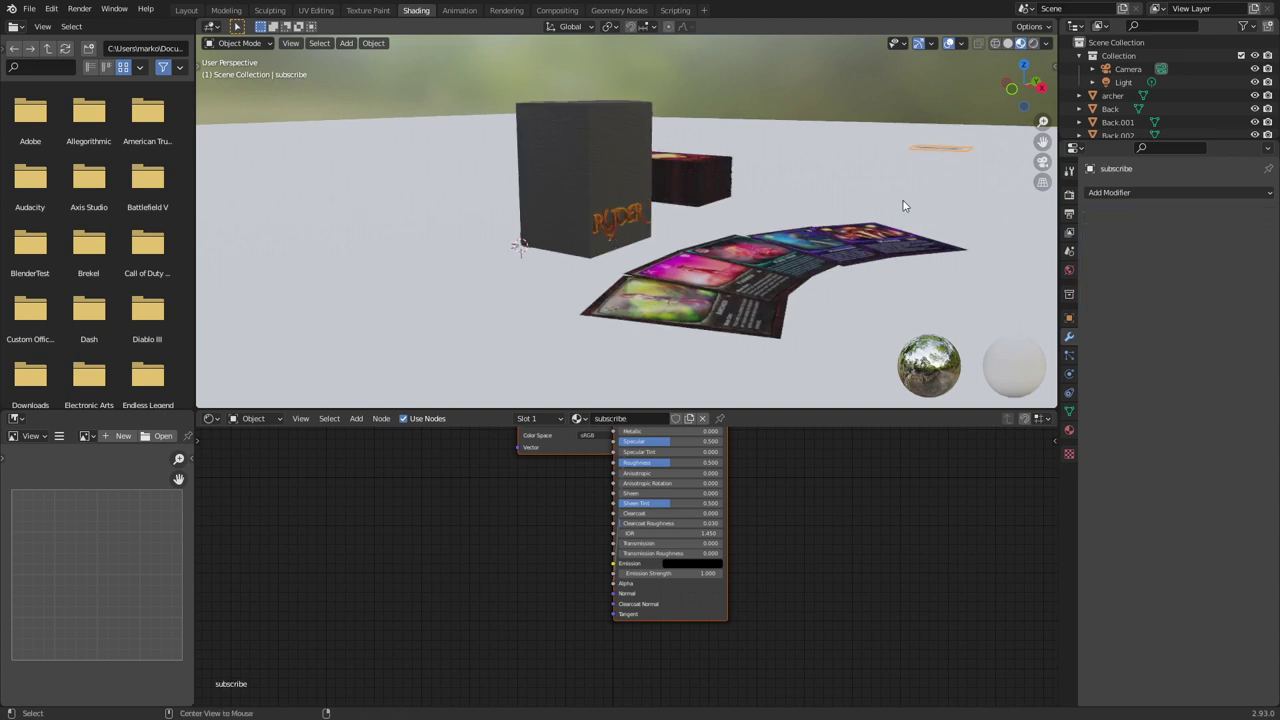
pyautogui.hotkey('alt', 'g')
pyautogui.moveTo(914, 206); pyautogui.dragTo(613, 297, button='middle')
pyautogui.press('KP_7')
pyautogui.press('g')
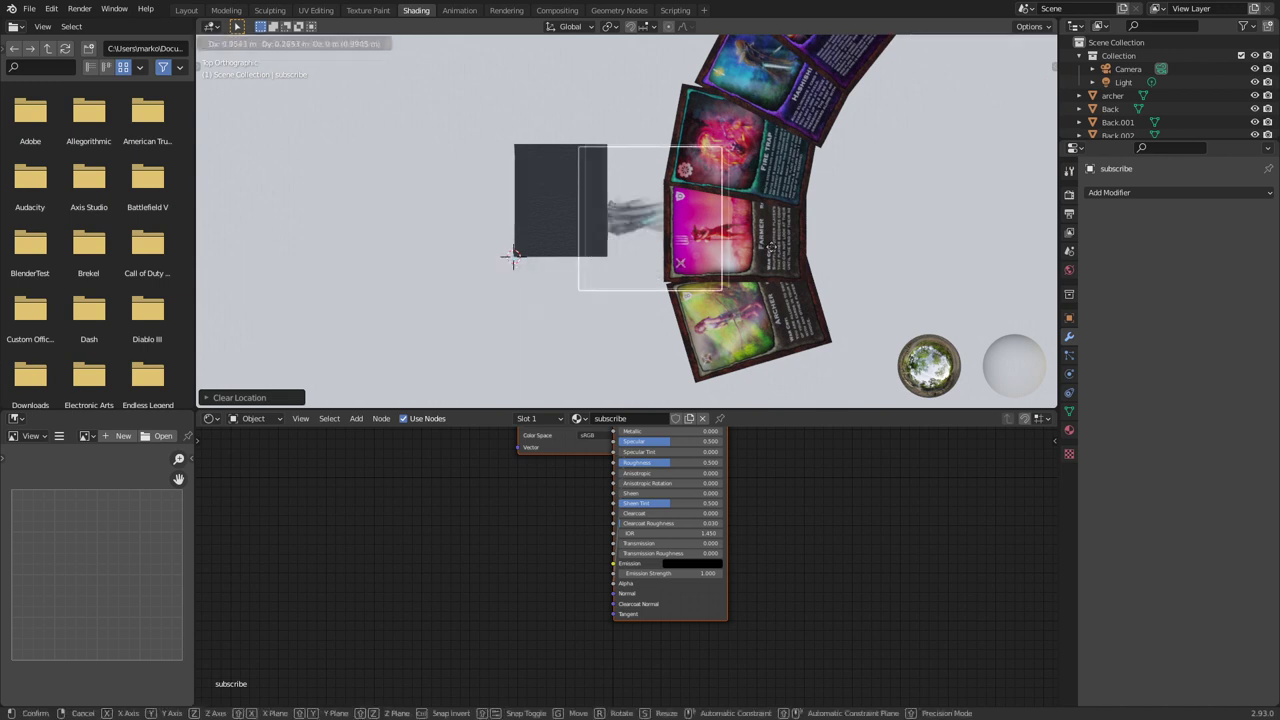
# Rotate the subscribe plane 90° about the global Y axis so it stands upright
pyautogui.write('rx')
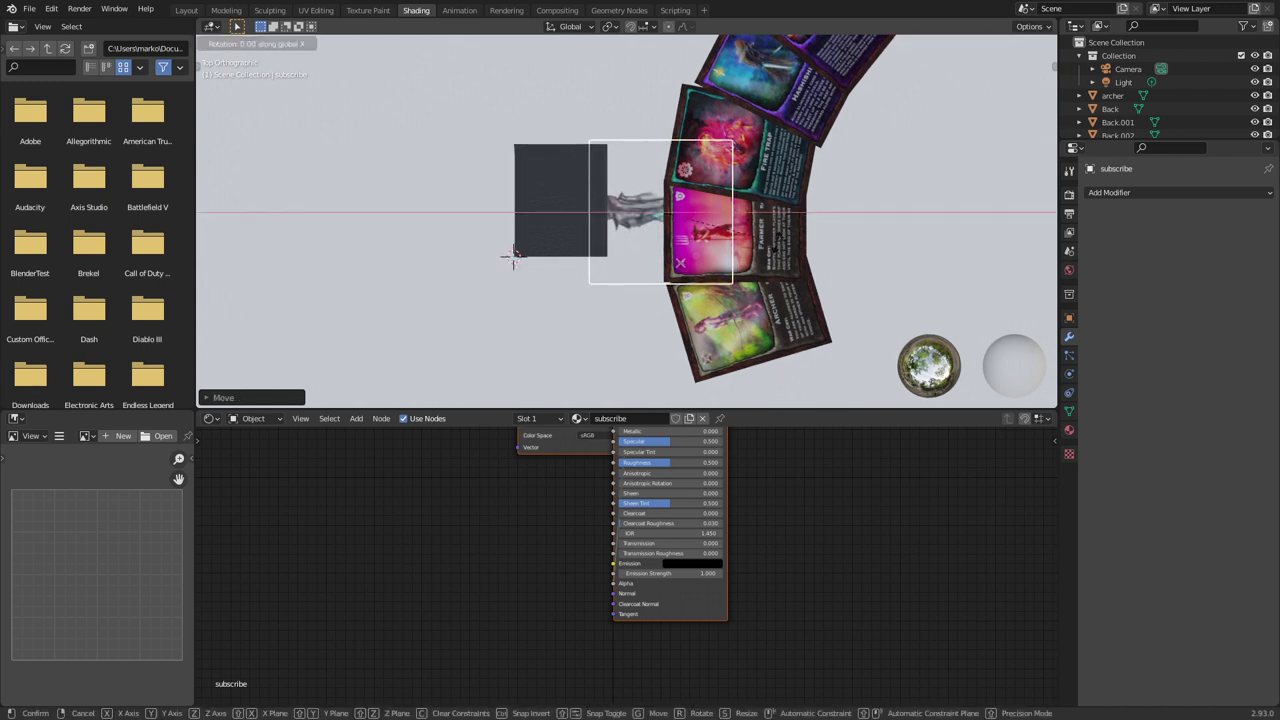
pyautogui.write('y90')
pyautogui.press('Return')
# In the right orthographic view, move the subscribe plane up and scale it down to fit the box's front above the RYDER logo
pyautogui.press('KP_3')
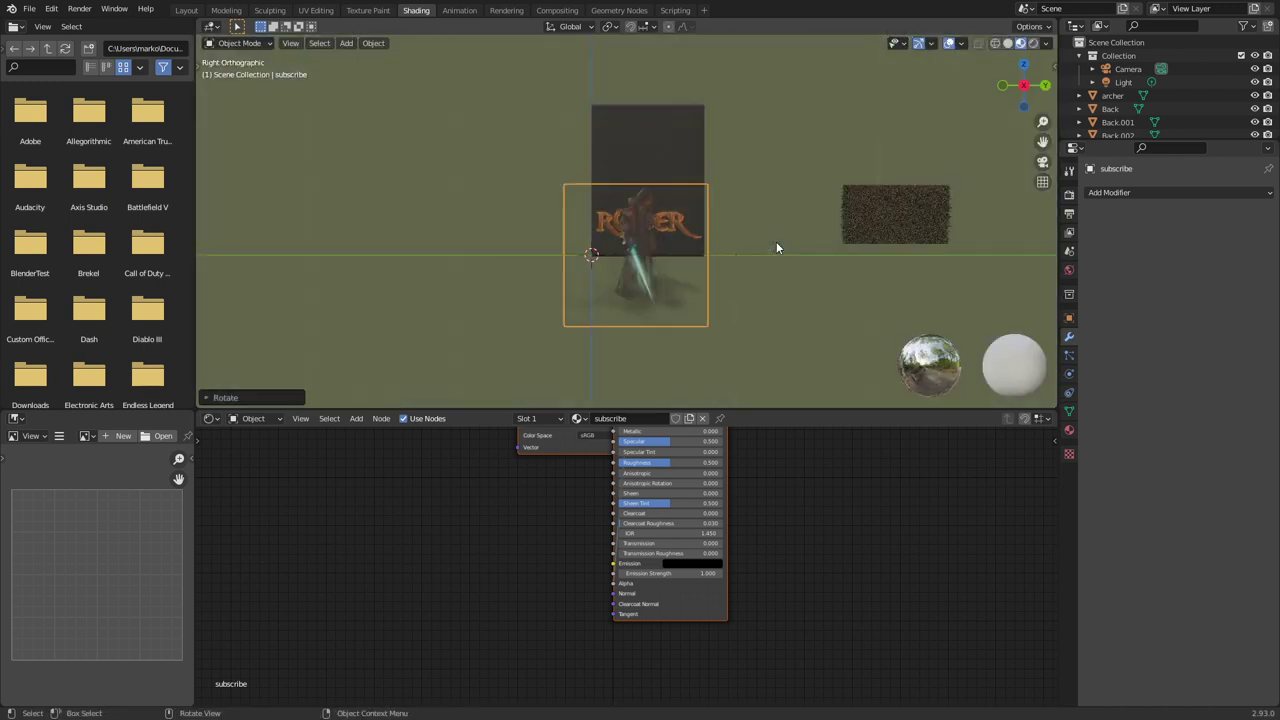
pyautogui.click(776, 241)
pyautogui.click(643, 253)
pyautogui.press('g')
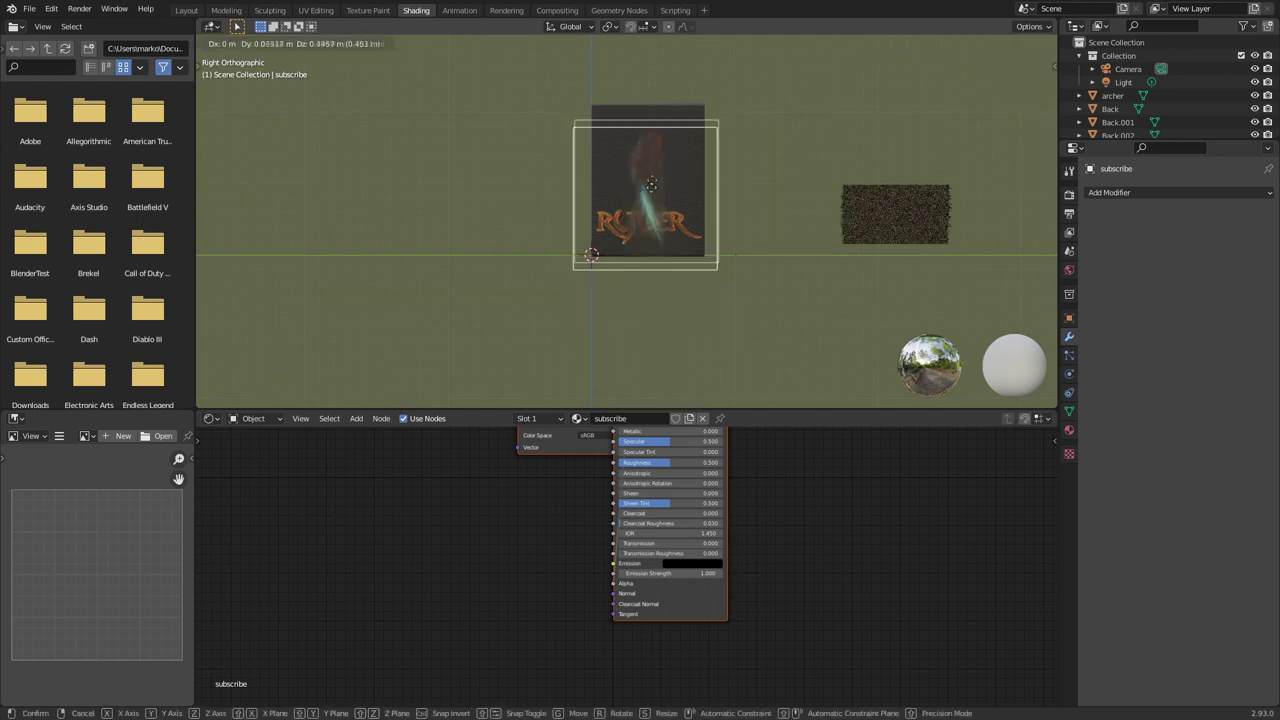
pyautogui.click(661, 165)
pyautogui.press('s')
pyautogui.click(753, 172)
pyautogui.press('g')
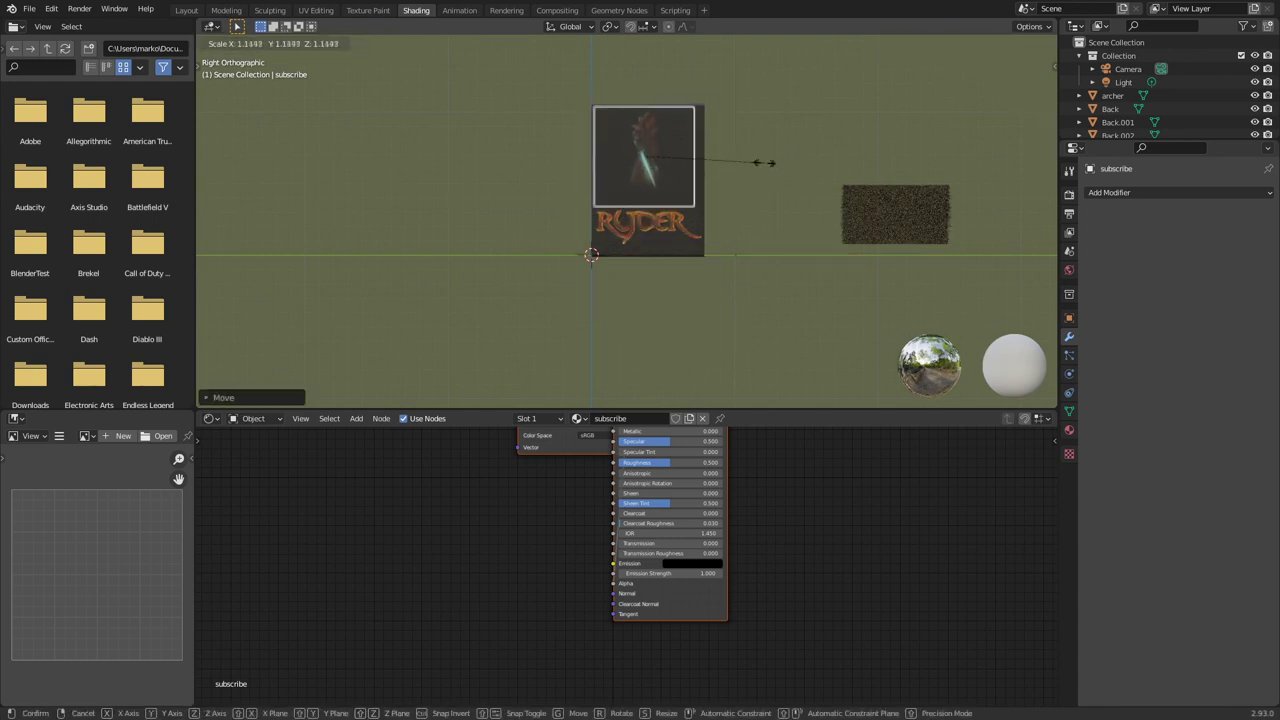
pyautogui.click(766, 170)
# Fine-tune the subscribe plane's position to center the figure on the box's front face
pyautogui.scroll(5, 700, 170)
pyautogui.keyDown('shift'); pyautogui.moveTo(688, 186); pyautogui.dragTo(622, 329, button='middle'); pyautogui.keyUp('shift')
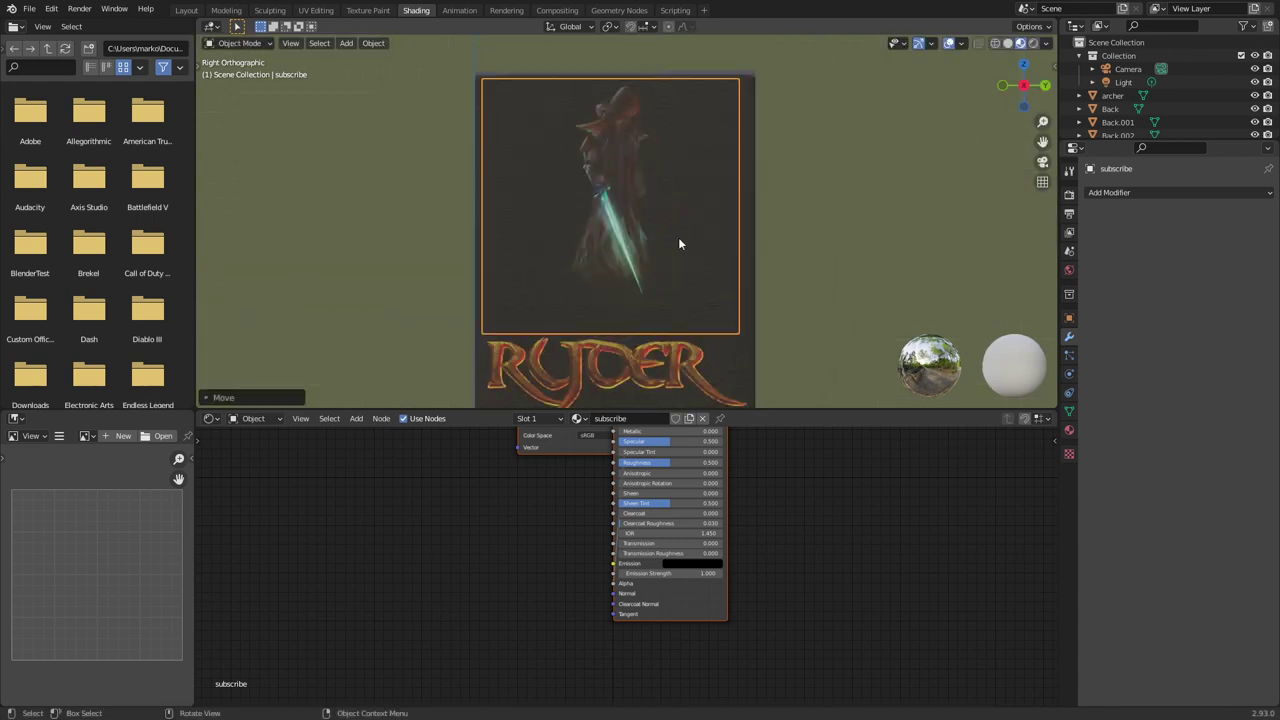
pyautogui.press('g')
pyautogui.click(676, 247)
# Add a Shrinkwrap modifier to the subscribe plane with the box (Cube) as its target
pyautogui.moveTo(570, 273); pyautogui.dragTo(720, 336, button='middle')
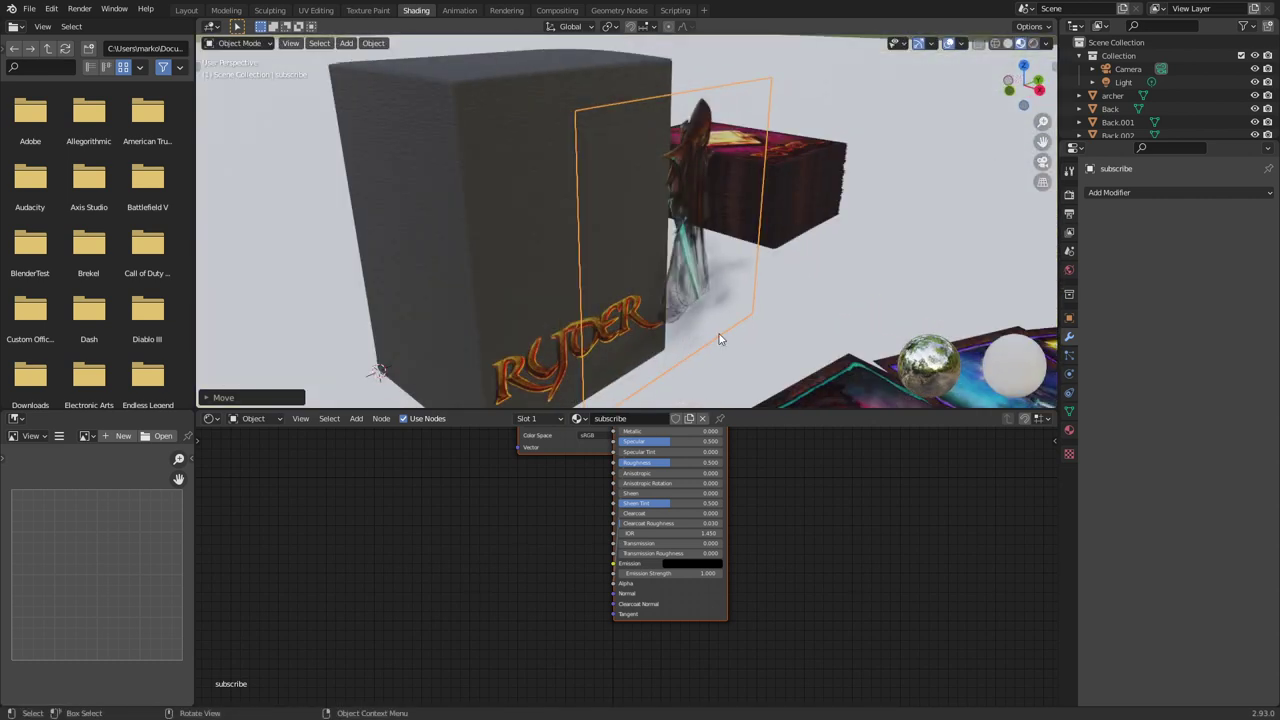
pyautogui.click(1178, 190)
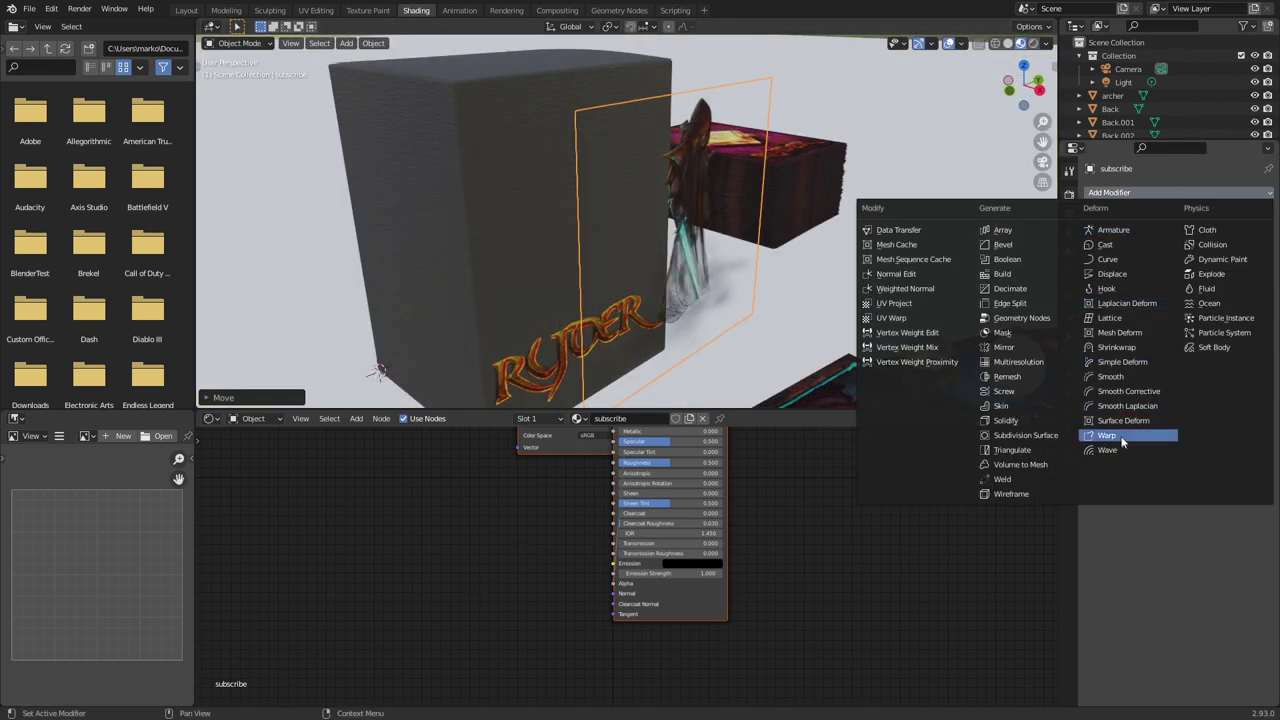
pyautogui.click(1125, 347)
pyautogui.click(1250, 268)
pyautogui.click(535, 210)
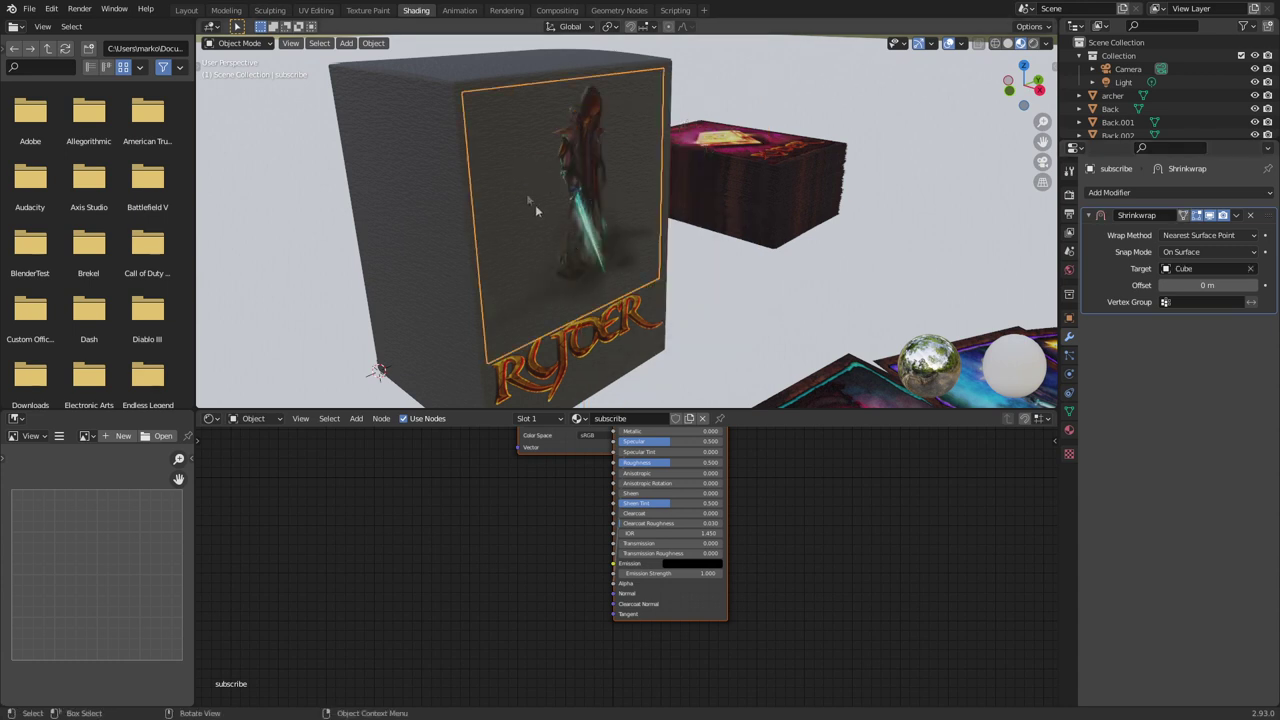
pyautogui.moveTo(656, 260); pyautogui.dragTo(617, 250, button='middle')
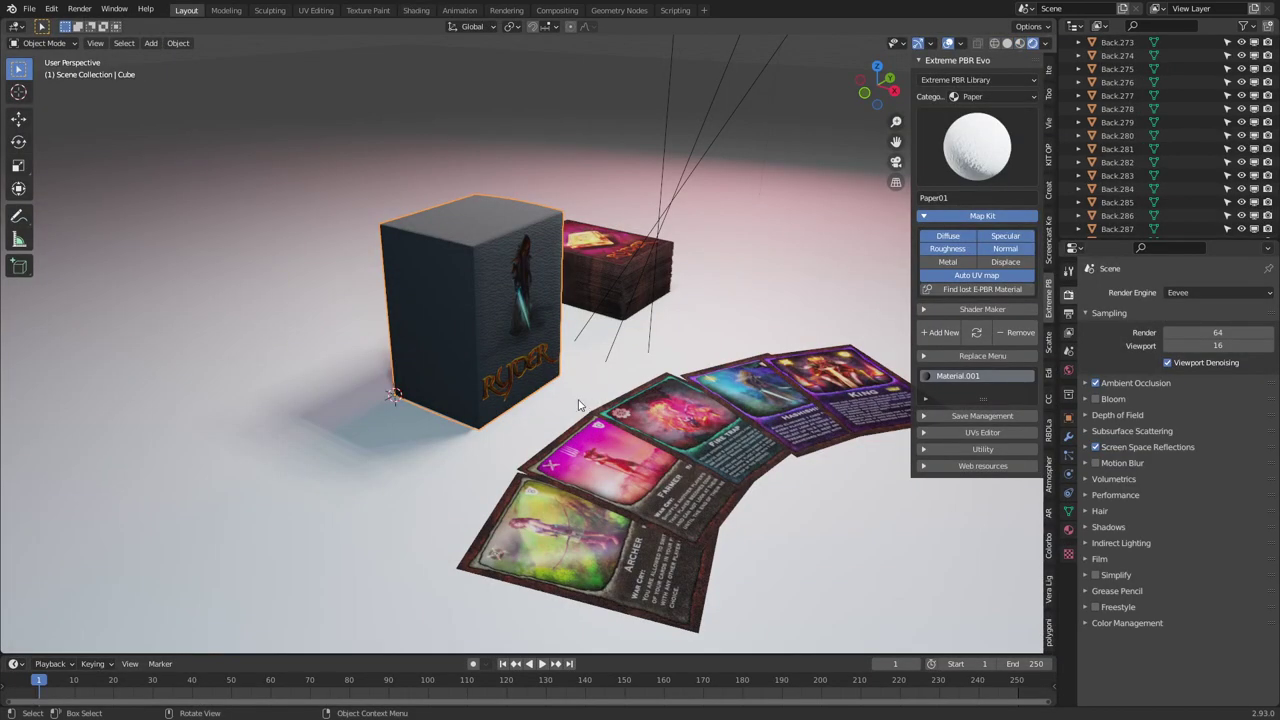
pyautogui.moveTo(578, 405); pyautogui.dragTo(573, 406, button='middle')
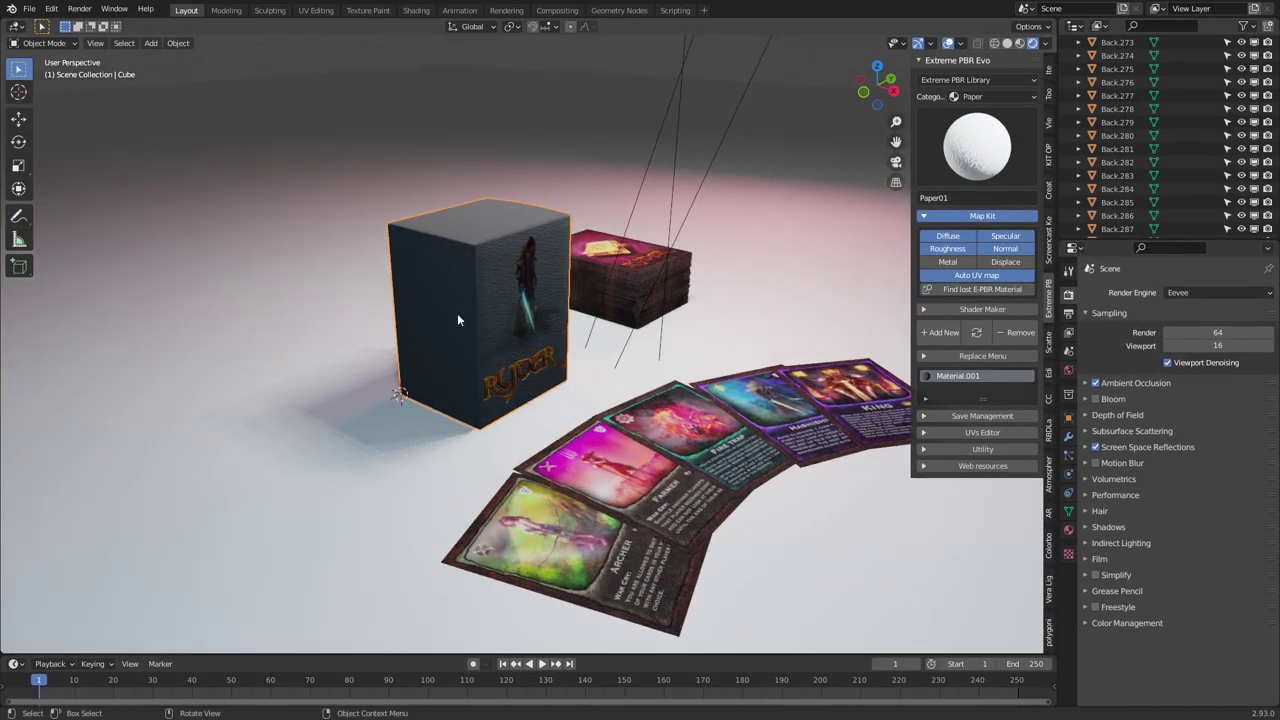
pyautogui.press('g')
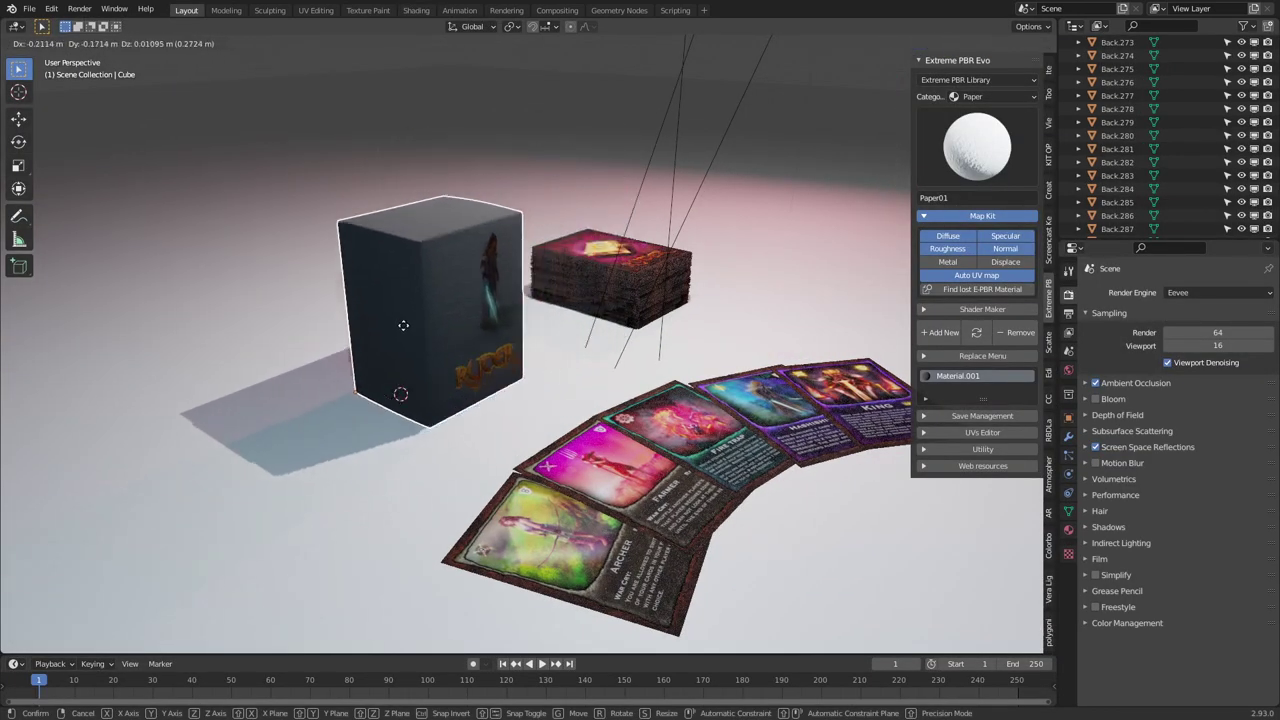
pyautogui.click(422, 290)
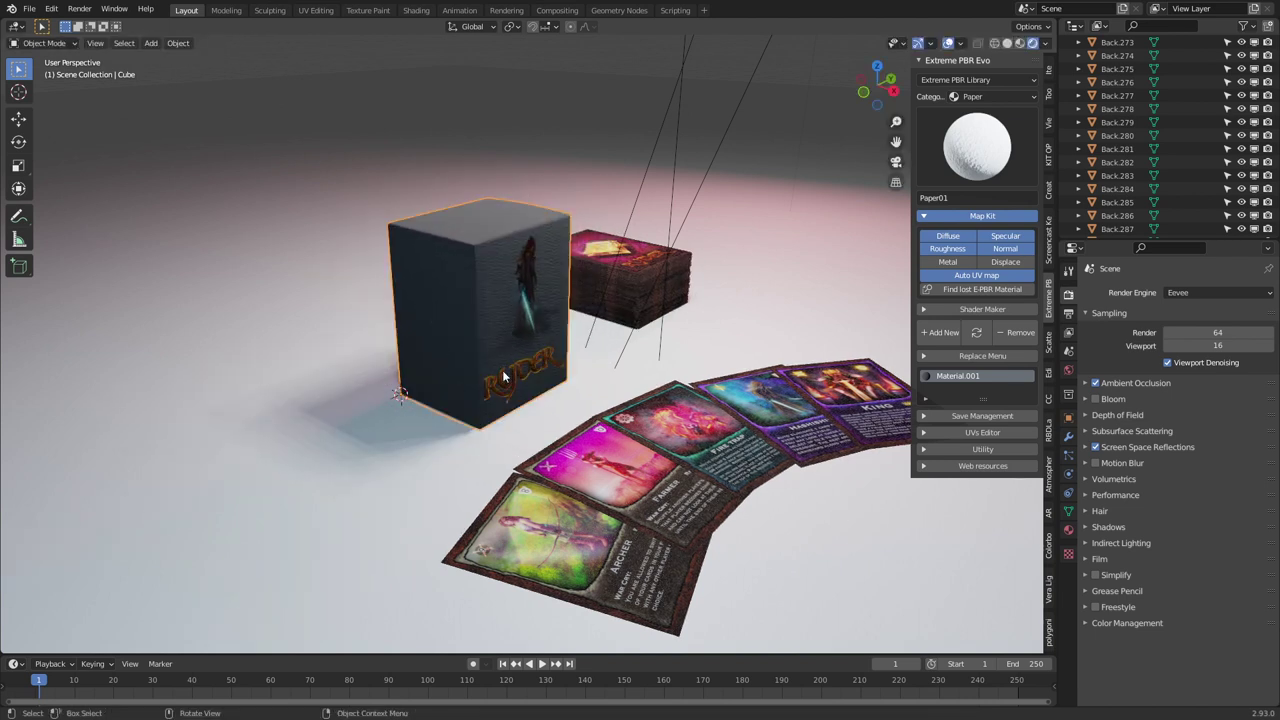
# Parent the Logo and subscribe planes to the box
pyautogui.moveTo(502, 370); pyautogui.dragTo(517, 394, button='middle')
pyautogui.click(528, 380)
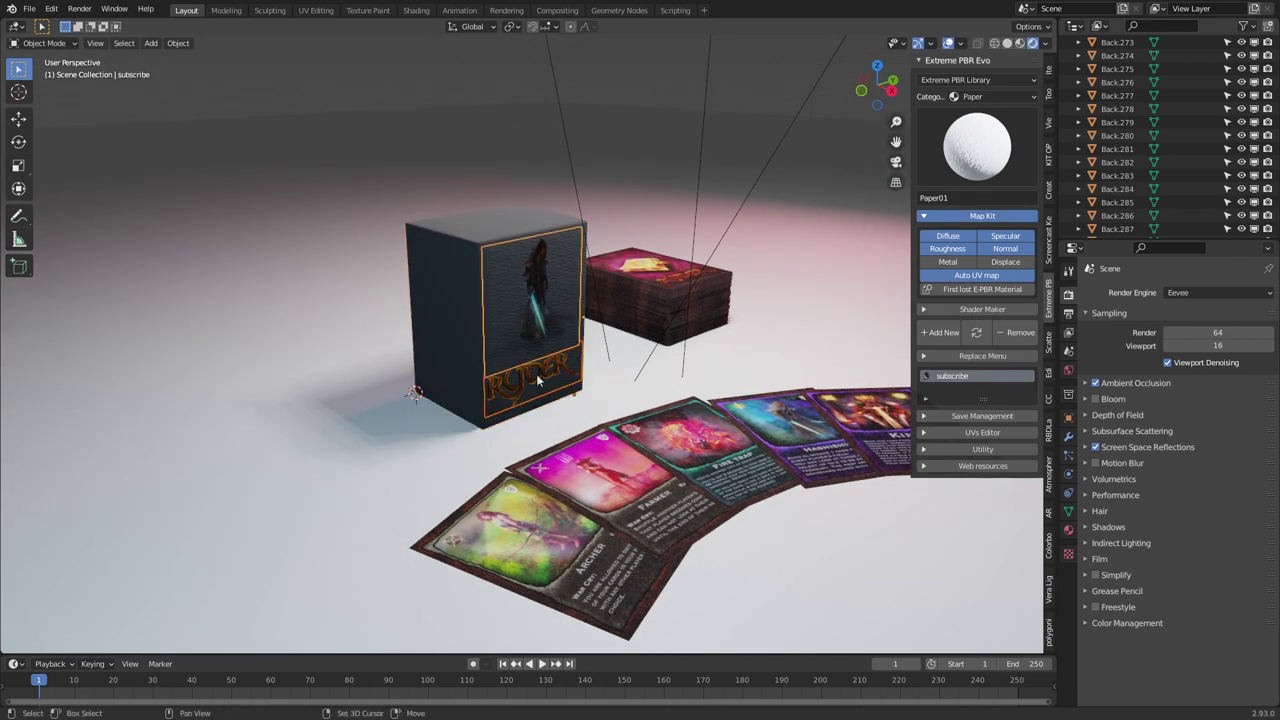
pyautogui.keyDown('shift'); pyautogui.click(460, 330); pyautogui.keyUp('shift')
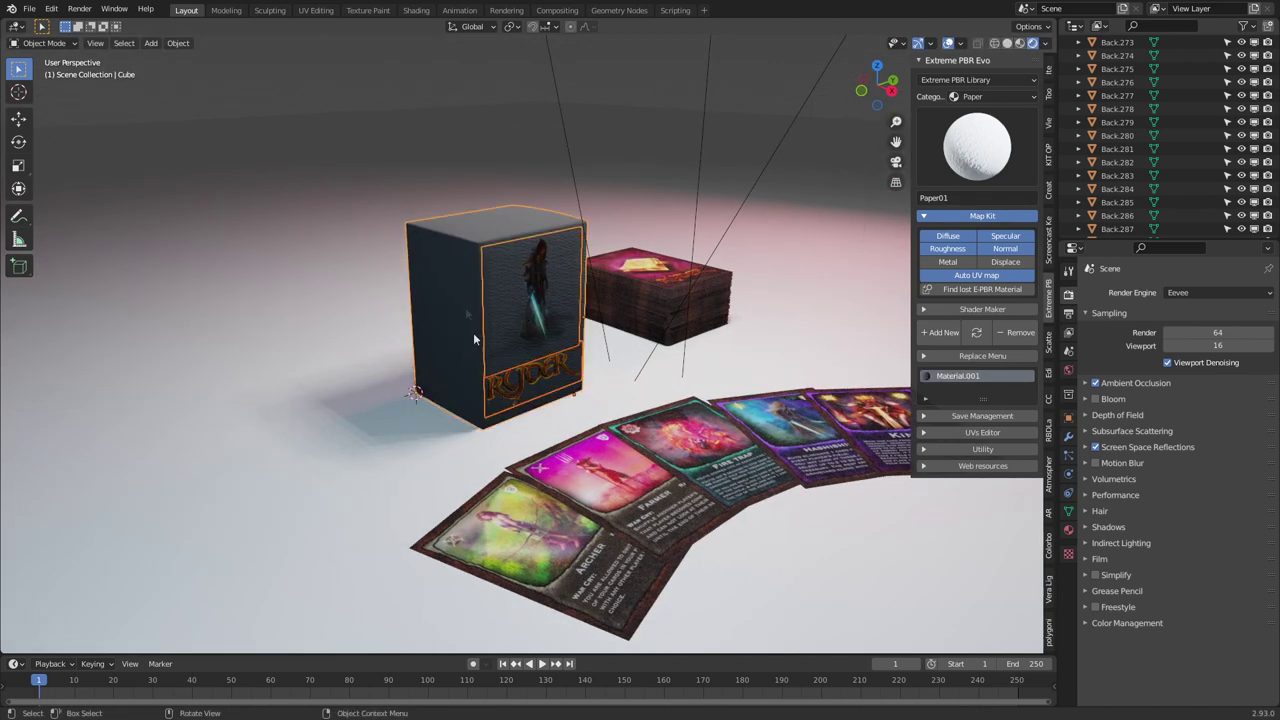
pyautogui.hotkey('ctrl', 'p')
pyautogui.click(435, 295)
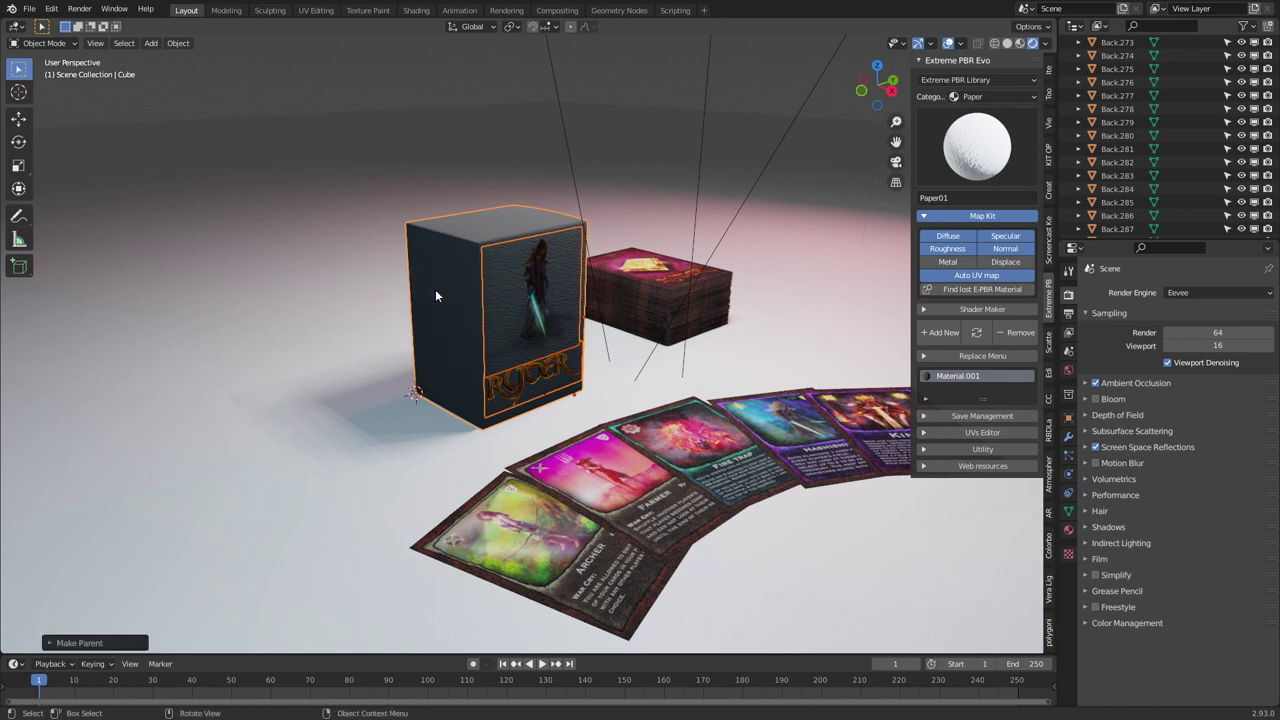
pyautogui.click(447, 298)
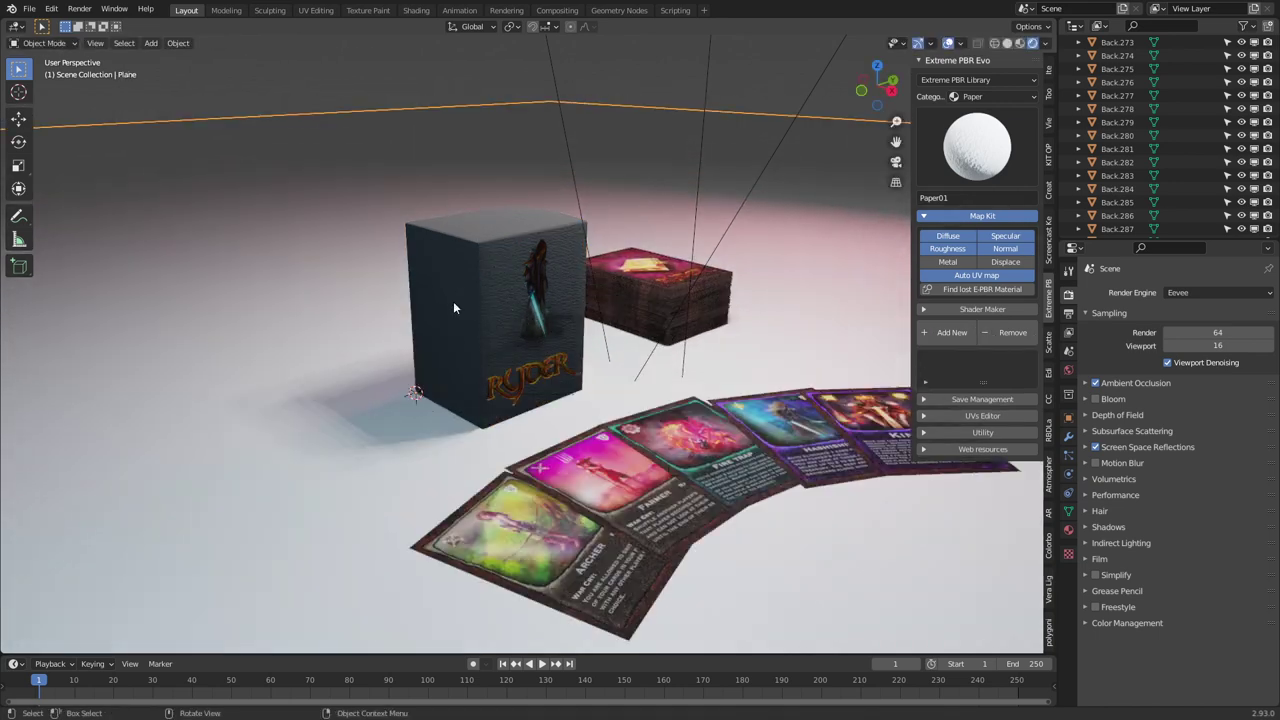
pyautogui.click(453, 308)
pyautogui.press('r')
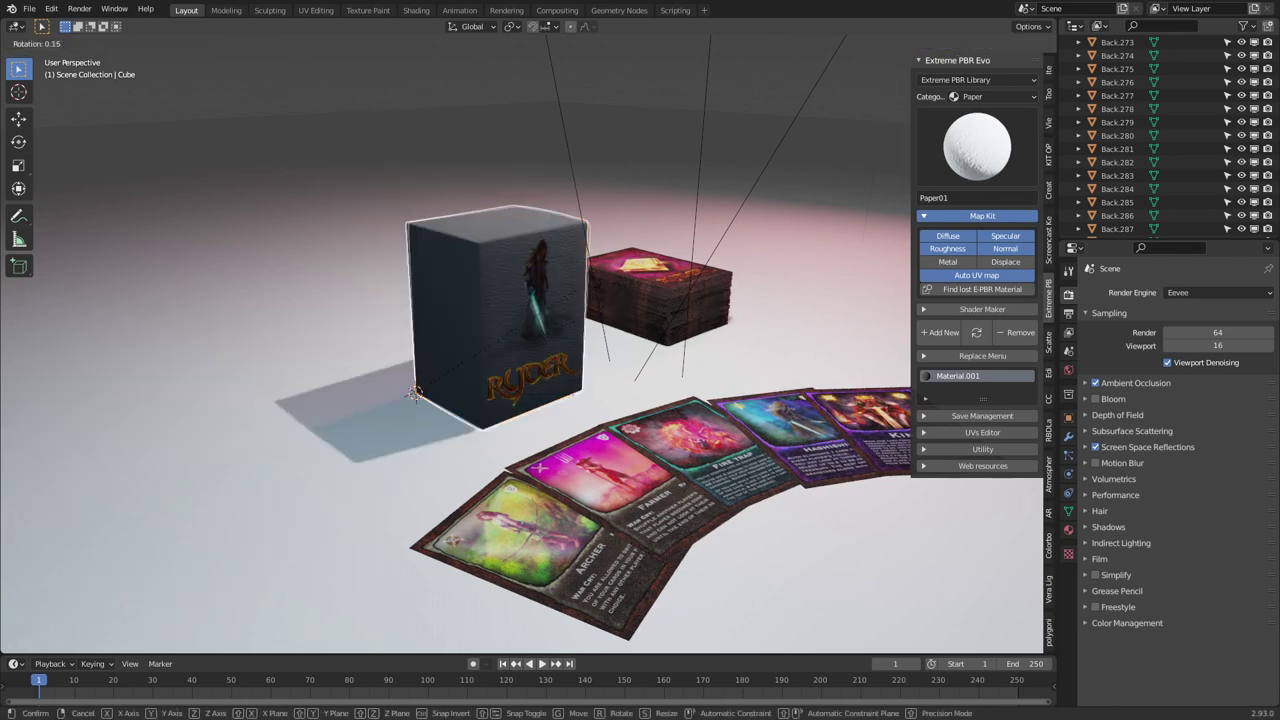
pyautogui.press('z')
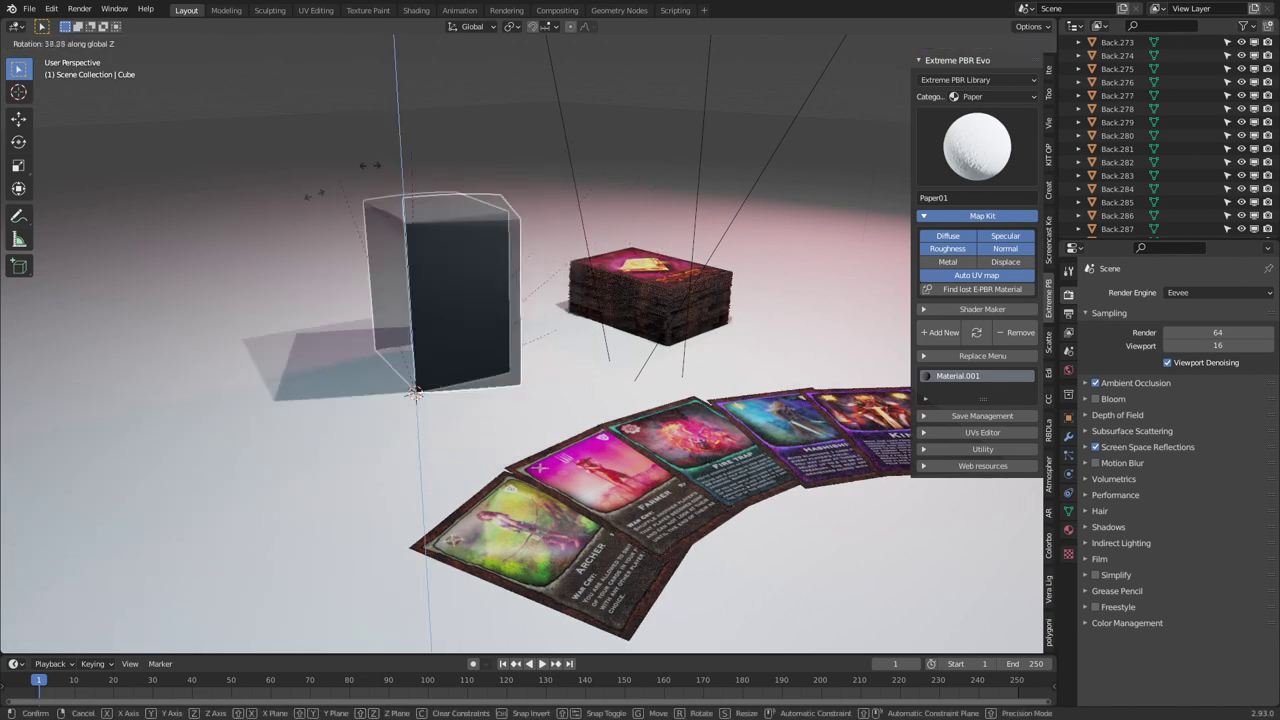
pyautogui.click(557, 306)
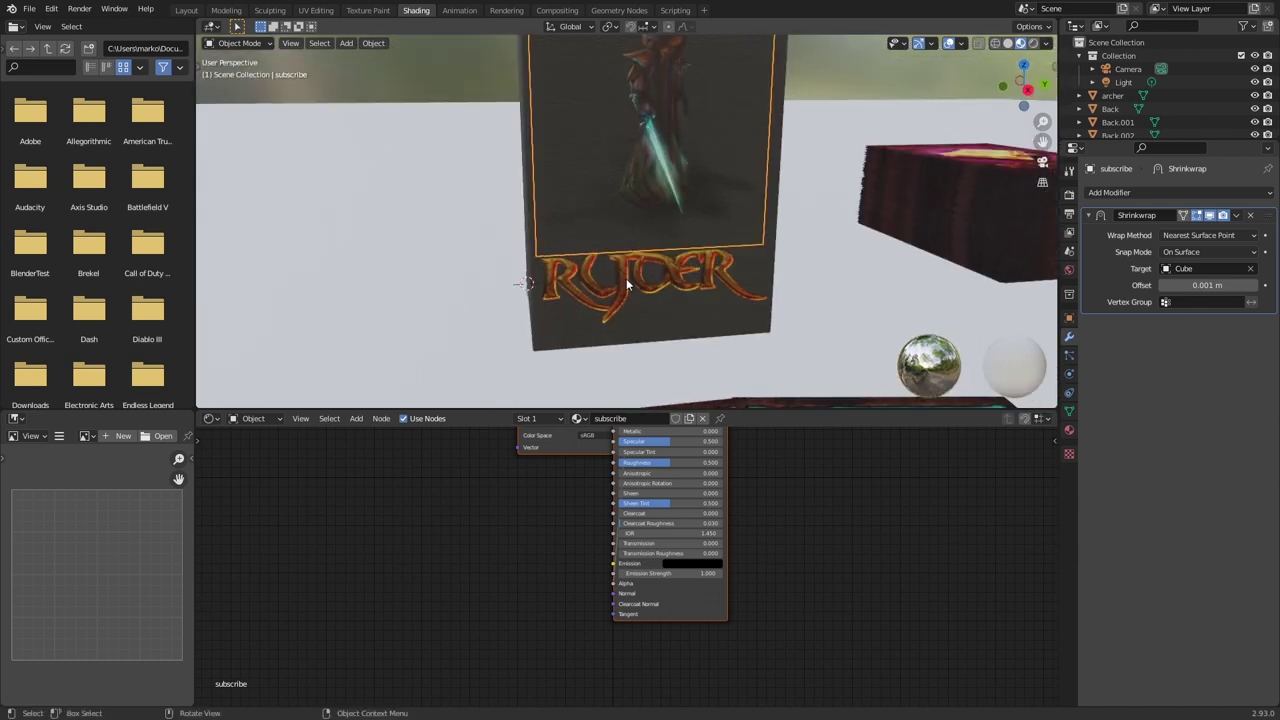
# In the Logo material, move the Logo.png image node clear of the Principled BSDF node
pyautogui.click(622, 286)
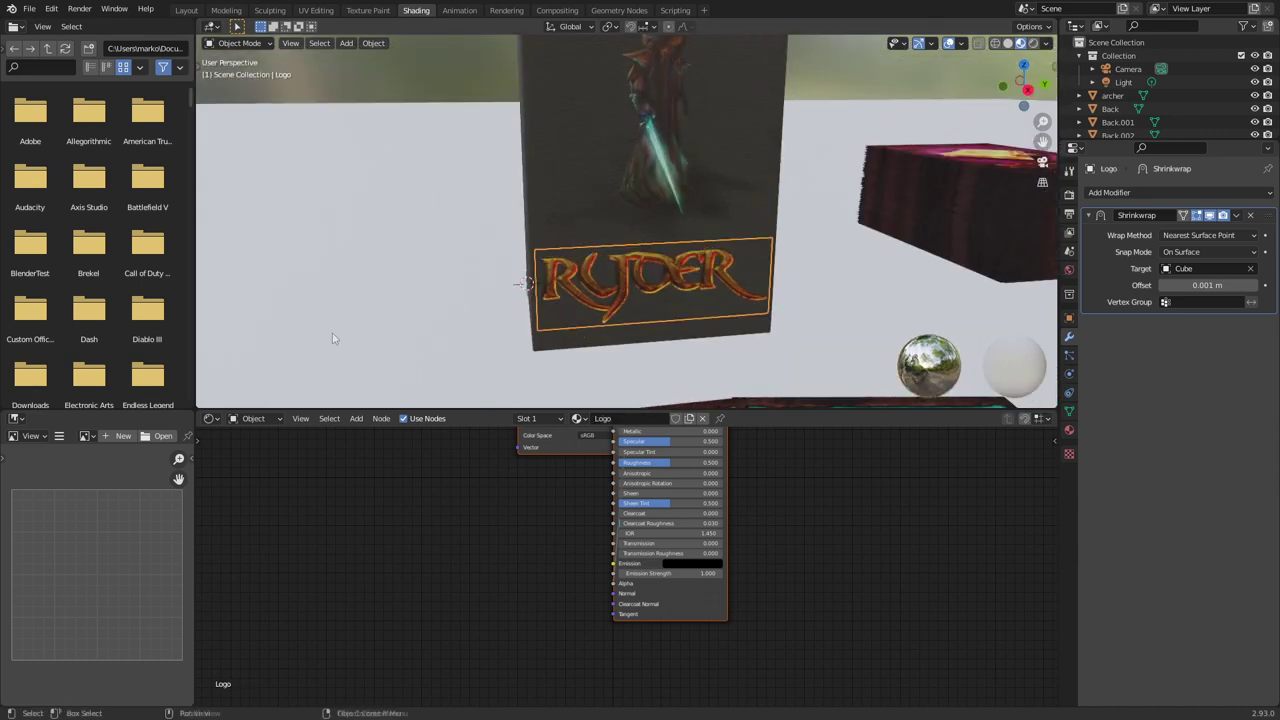
pyautogui.moveTo(540, 292); pyautogui.dragTo(612, 307, button='middle')
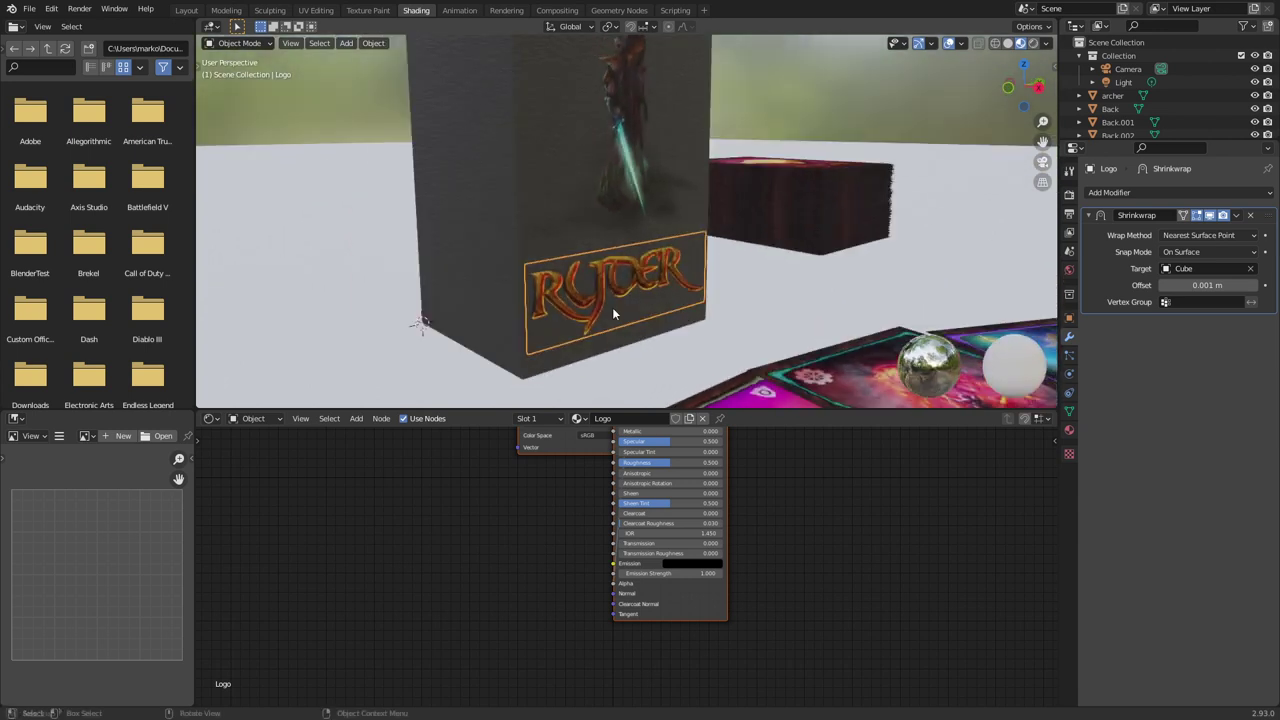
pyautogui.scroll(2, 553, 502)
pyautogui.moveTo(553, 502); pyautogui.dragTo(560, 648, button='middle')
pyautogui.moveTo(559, 563); pyautogui.dragTo(550, 618, button='middle')
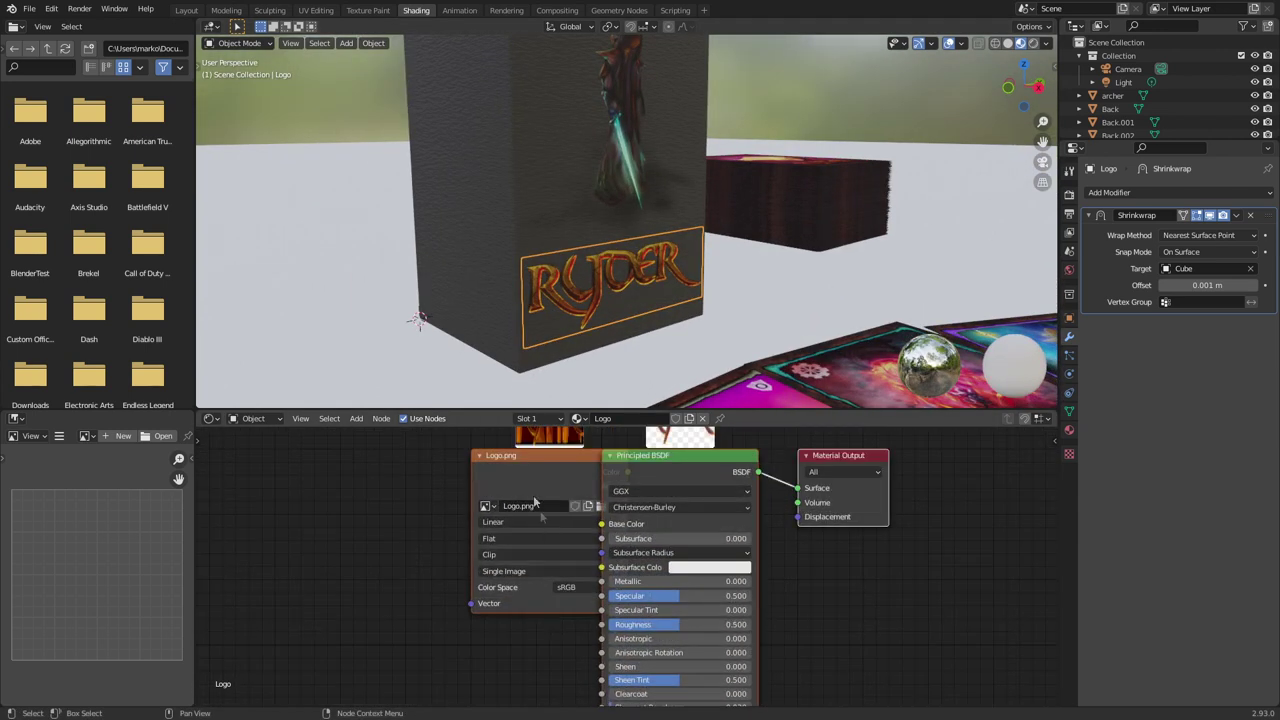
pyautogui.moveTo(562, 459); pyautogui.dragTo(392, 472)
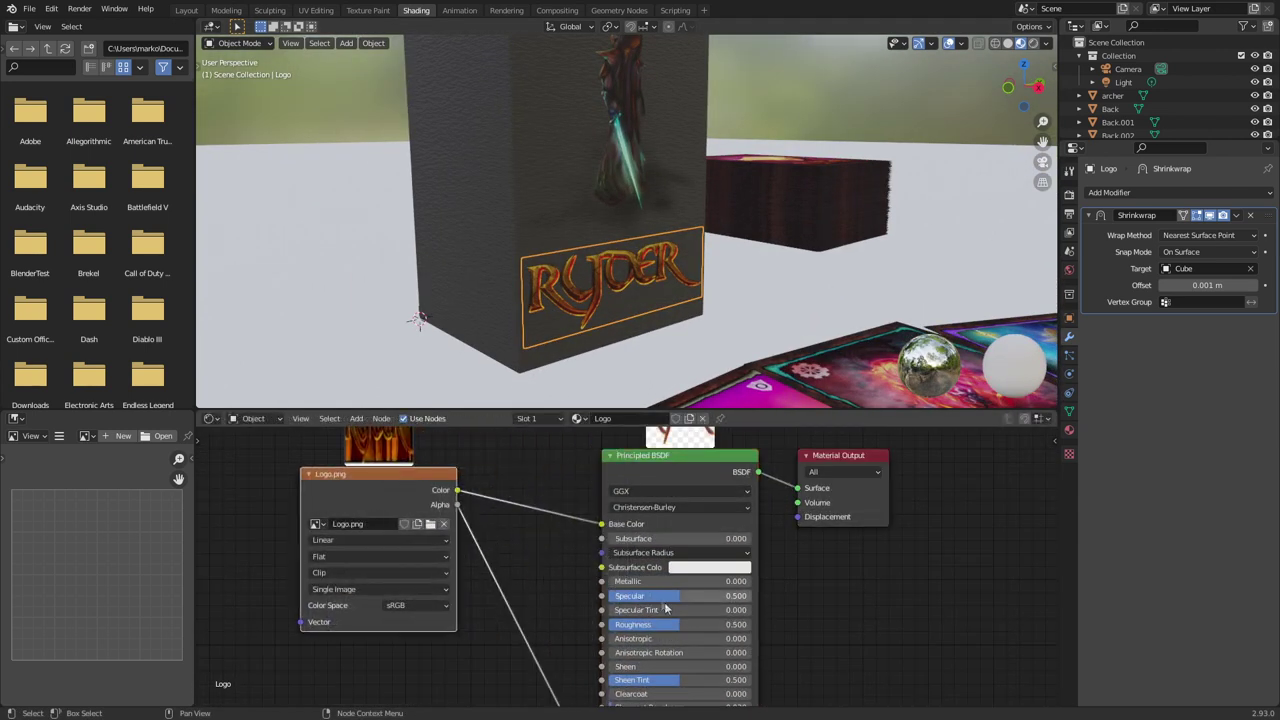
# Set the subscribe material's roughness to 0.214 and inspect the figure on the box in rendered shading
pyautogui.click(612, 178)
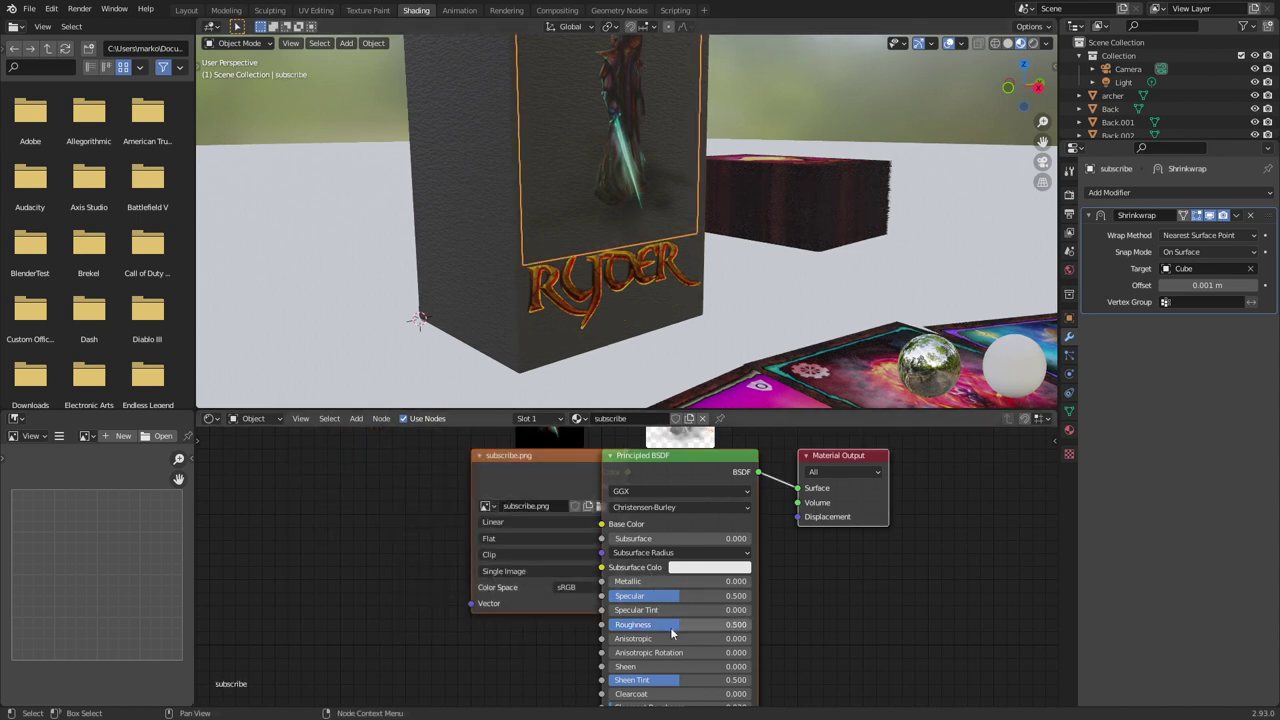
pyautogui.moveTo(640, 624); pyautogui.dragTo(628, 624)
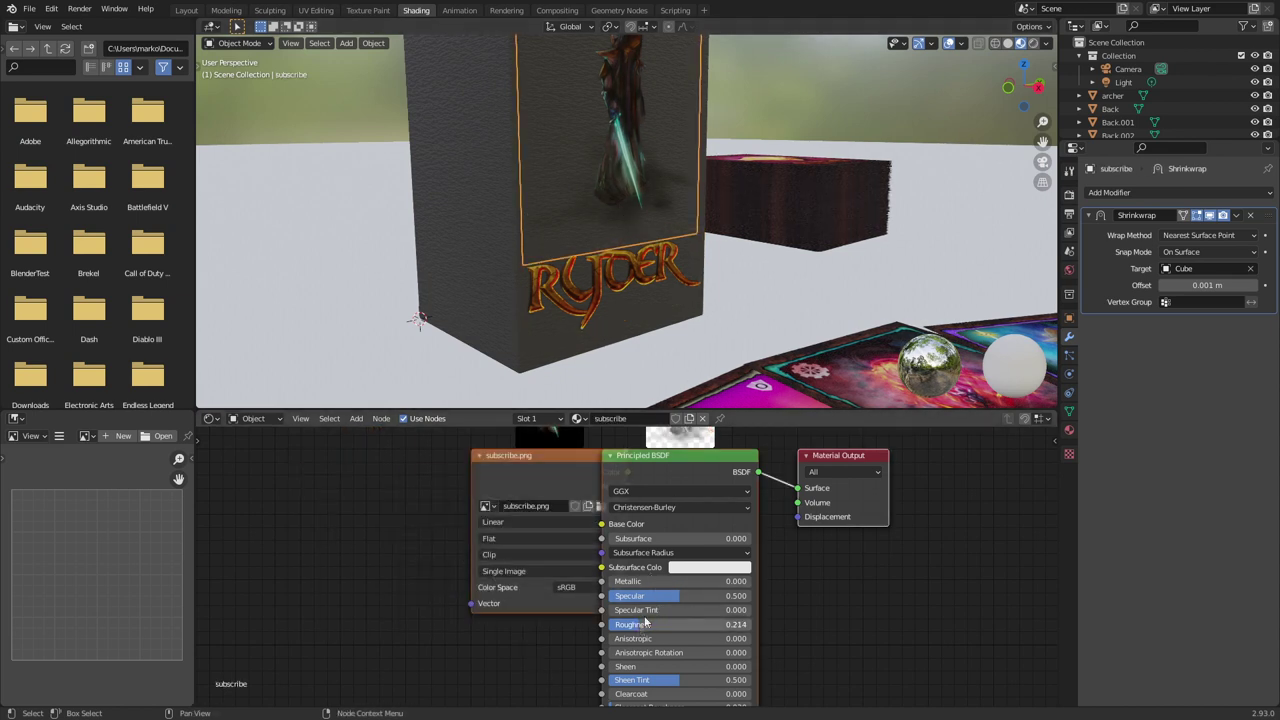
pyautogui.click(1031, 44)
pyautogui.moveTo(678, 296)
pyautogui.mouseDown(button='middle')
pyautogui.moveTo(736, 267)
pyautogui.moveTo(682, 290)
pyautogui.moveTo(606, 265)
pyautogui.moveTo(629, 361)
pyautogui.mouseUp(button='middle')
pyautogui.scroll(3, 629, 361)
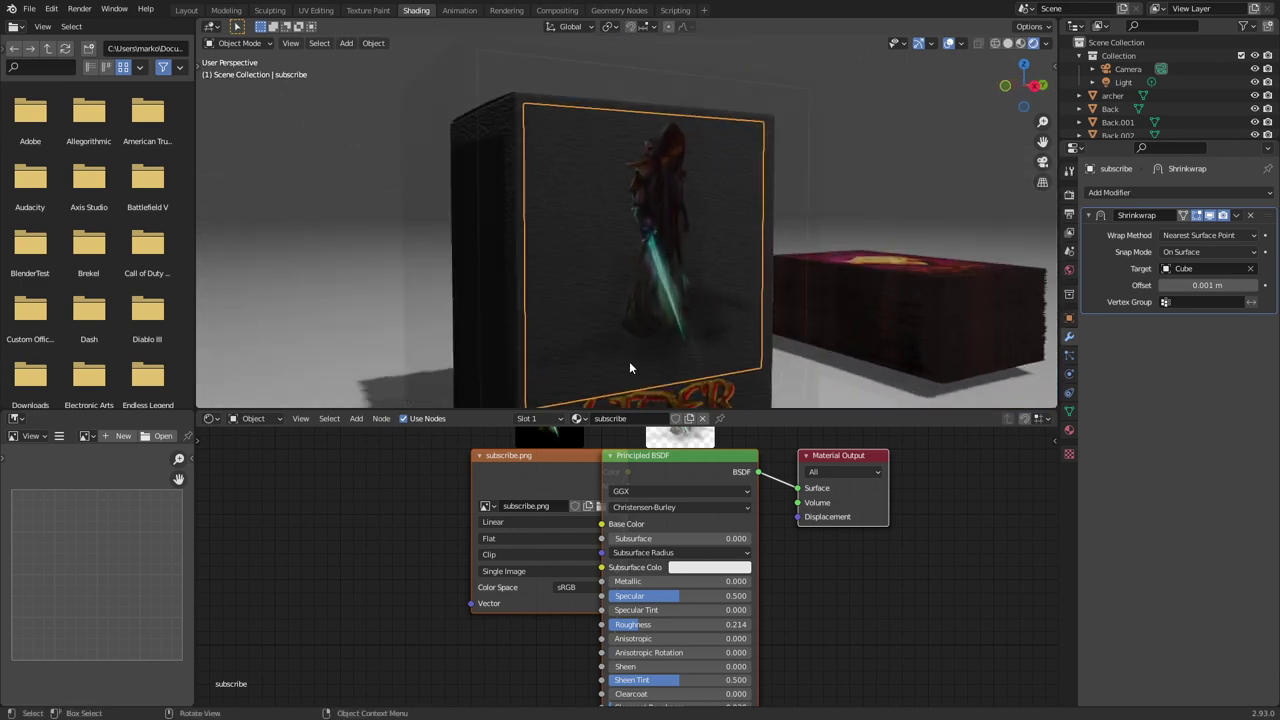
pyautogui.moveTo(576, 242); pyautogui.dragTo(661, 280, button='middle')
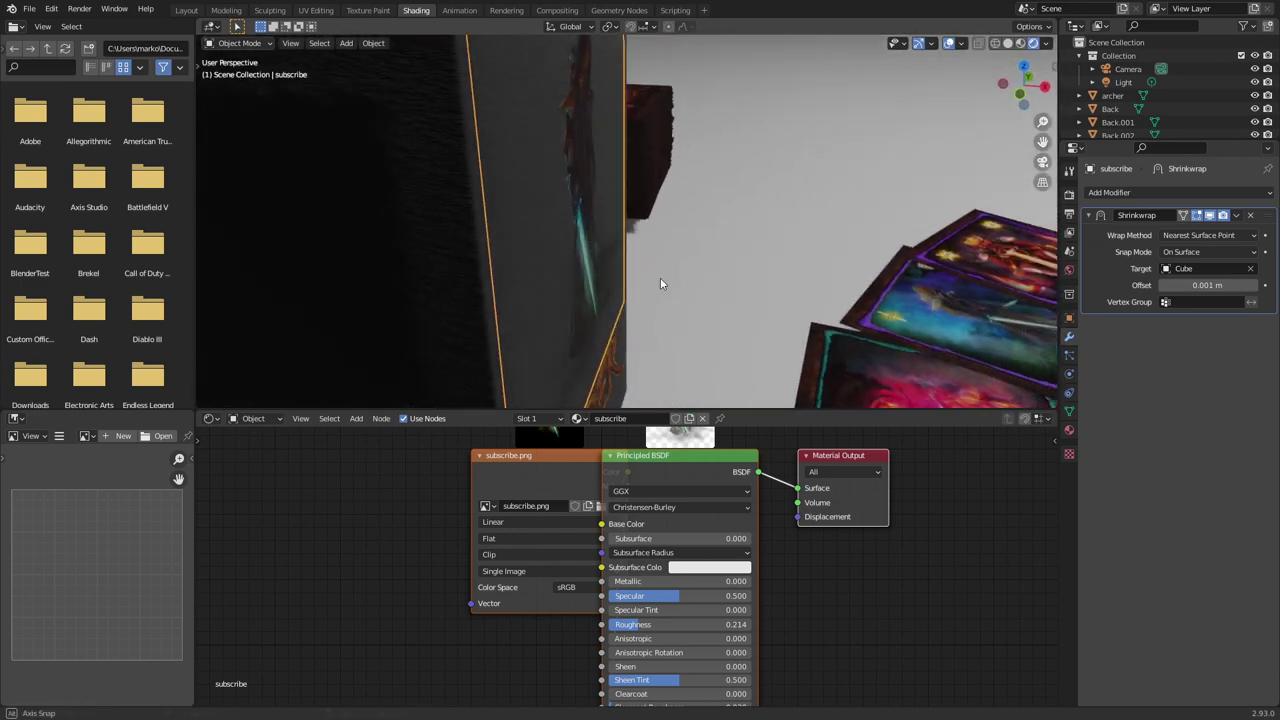
# Set the Bump node's strength to 0.1 in the box's Material.001
pyautogui.click(430, 147)
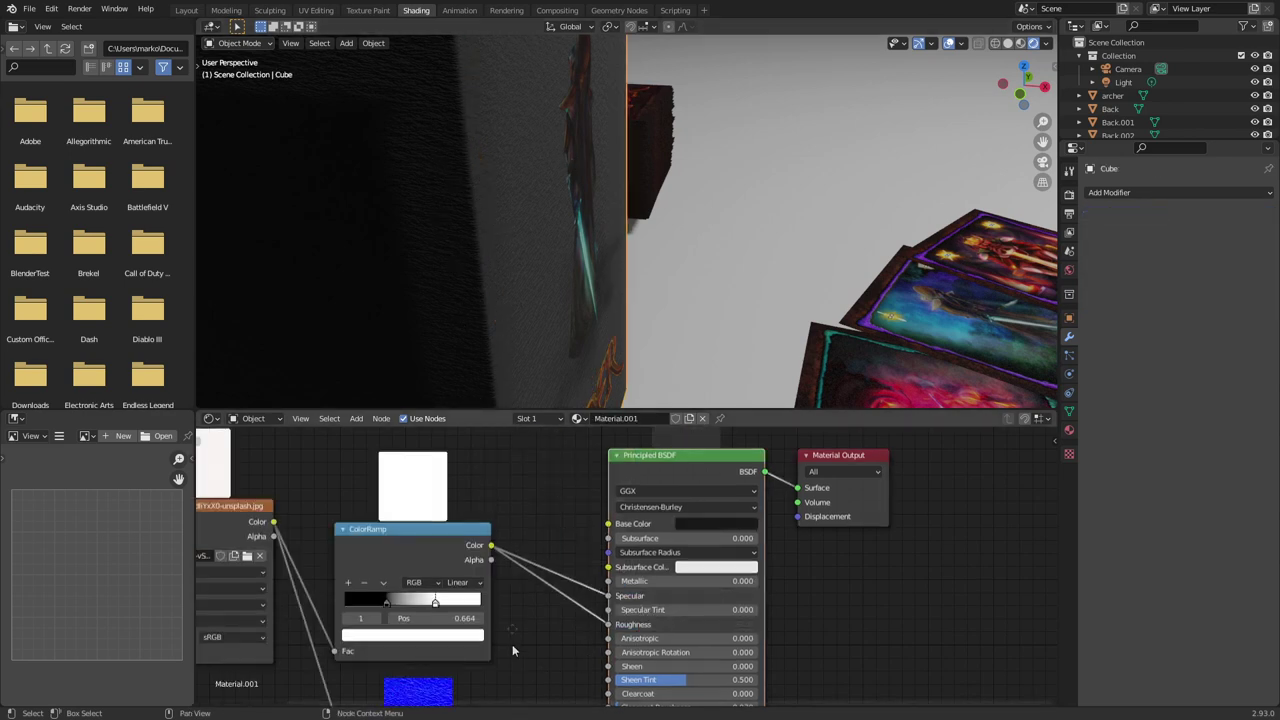
pyautogui.moveTo(512, 645); pyautogui.dragTo(520, 548, button='middle')
pyautogui.moveTo(558, 586); pyautogui.dragTo(562, 538, button='middle')
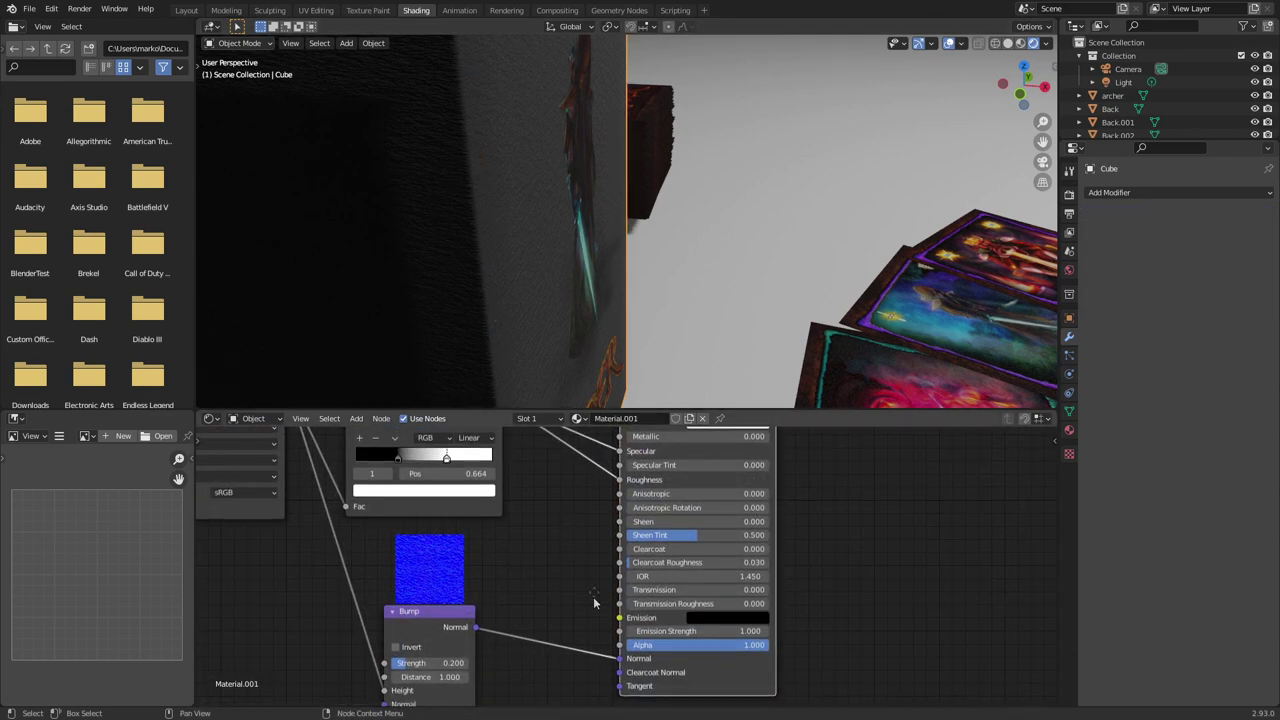
pyautogui.moveTo(593, 596); pyautogui.dragTo(609, 532, button='middle')
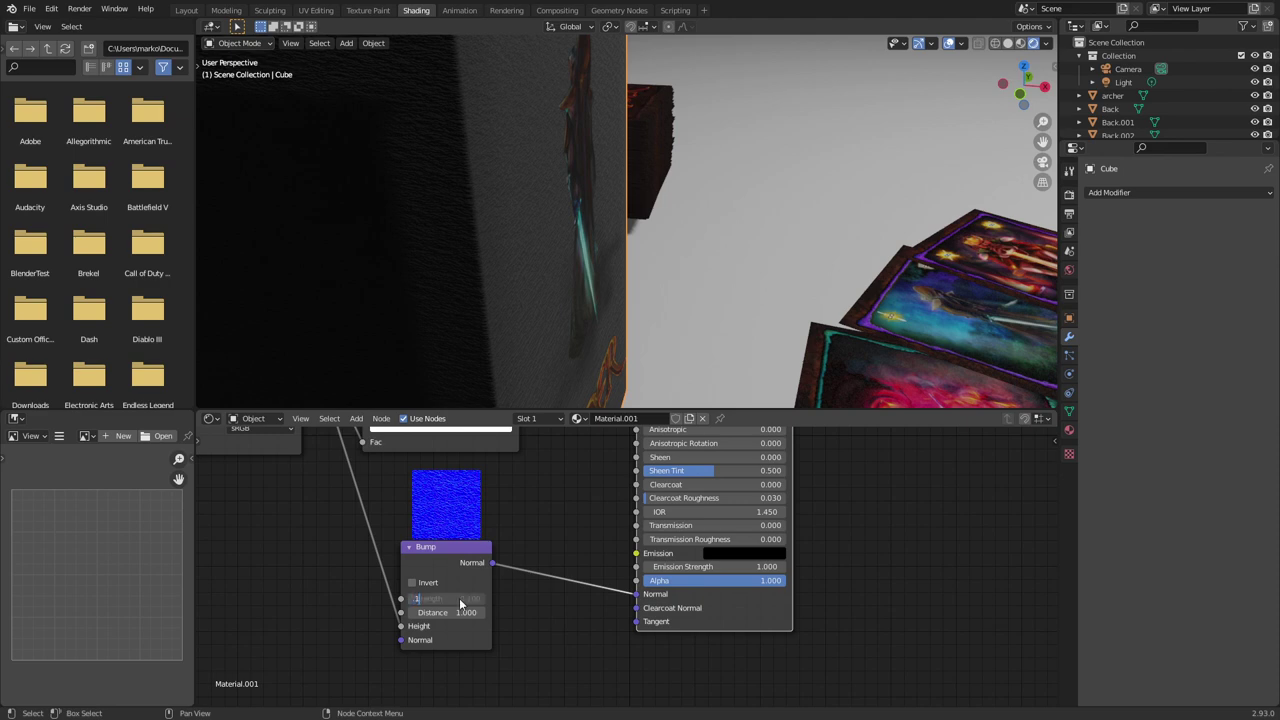
pyautogui.press('Return')
pyautogui.moveTo(659, 231); pyautogui.dragTo(600, 370, button='middle')
pyautogui.scroll(-4, 563, 271)
pyautogui.scroll(-4, 750, 320)
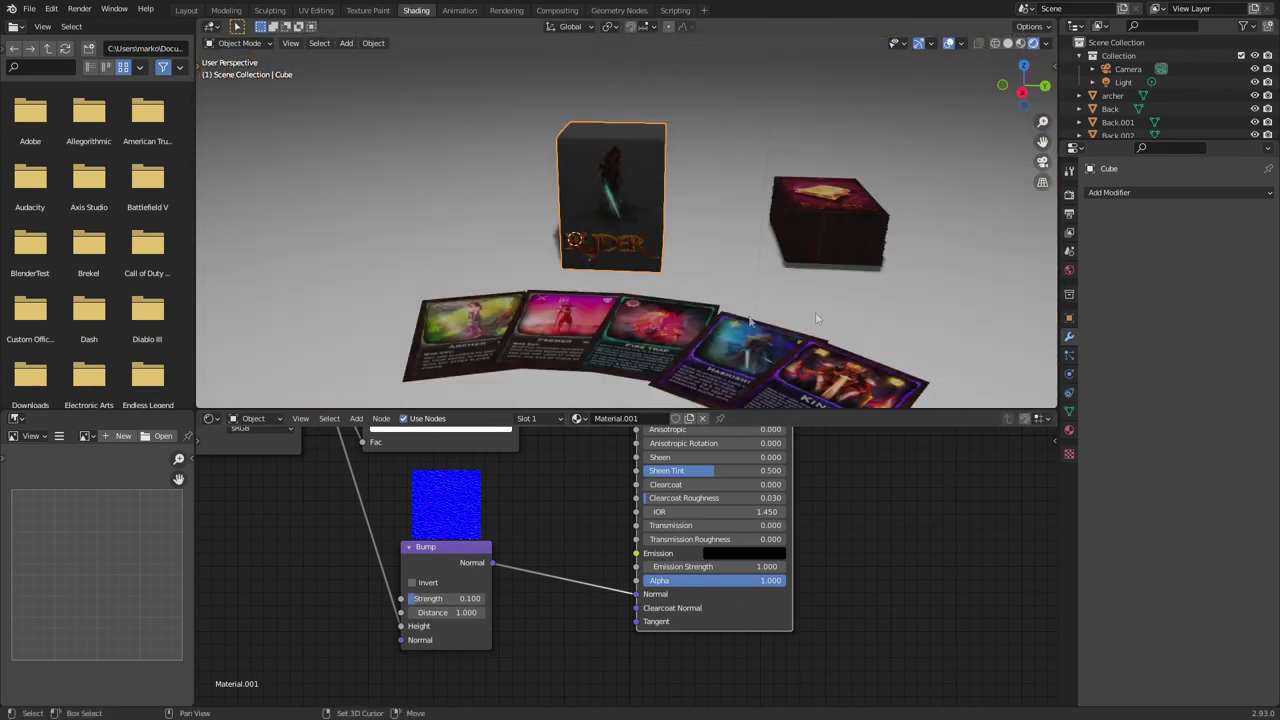
# Select every card of the card stack and lower the stack about 0.07 m along Z onto the ground plane
pyautogui.scroll(4, 629, 297)
pyautogui.keyDown('shift'); pyautogui.moveTo(816, 318); pyautogui.dragTo(620, 284, button='middle'); pyautogui.keyUp('shift')
pyautogui.click(561, 263)
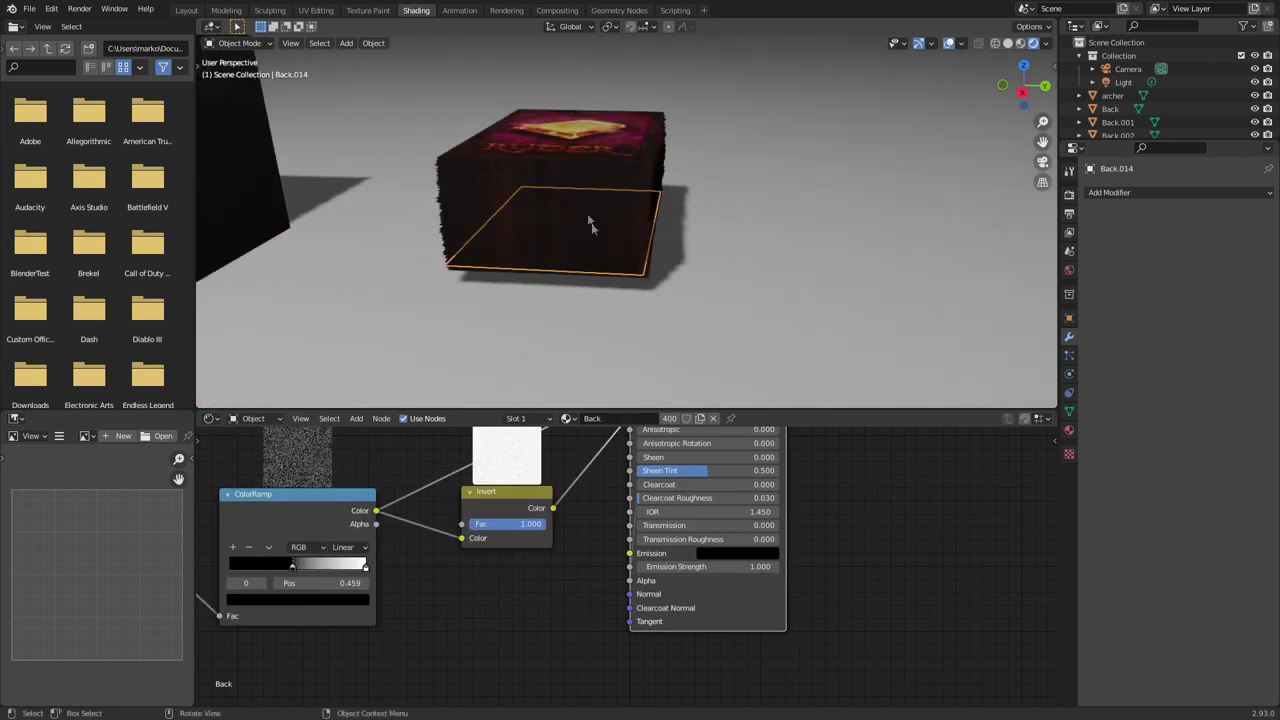
pyautogui.press('z')
pyautogui.press('c')
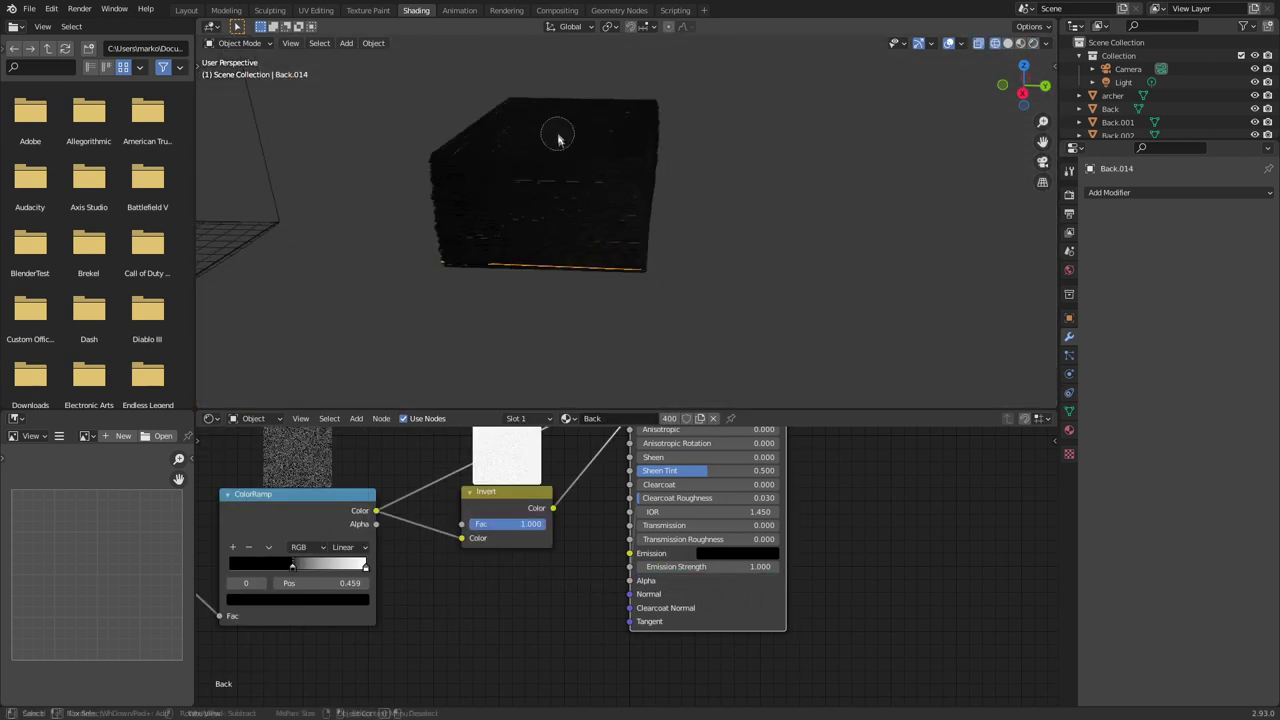
pyautogui.click(558, 138)
pyautogui.rightClick(553, 273)
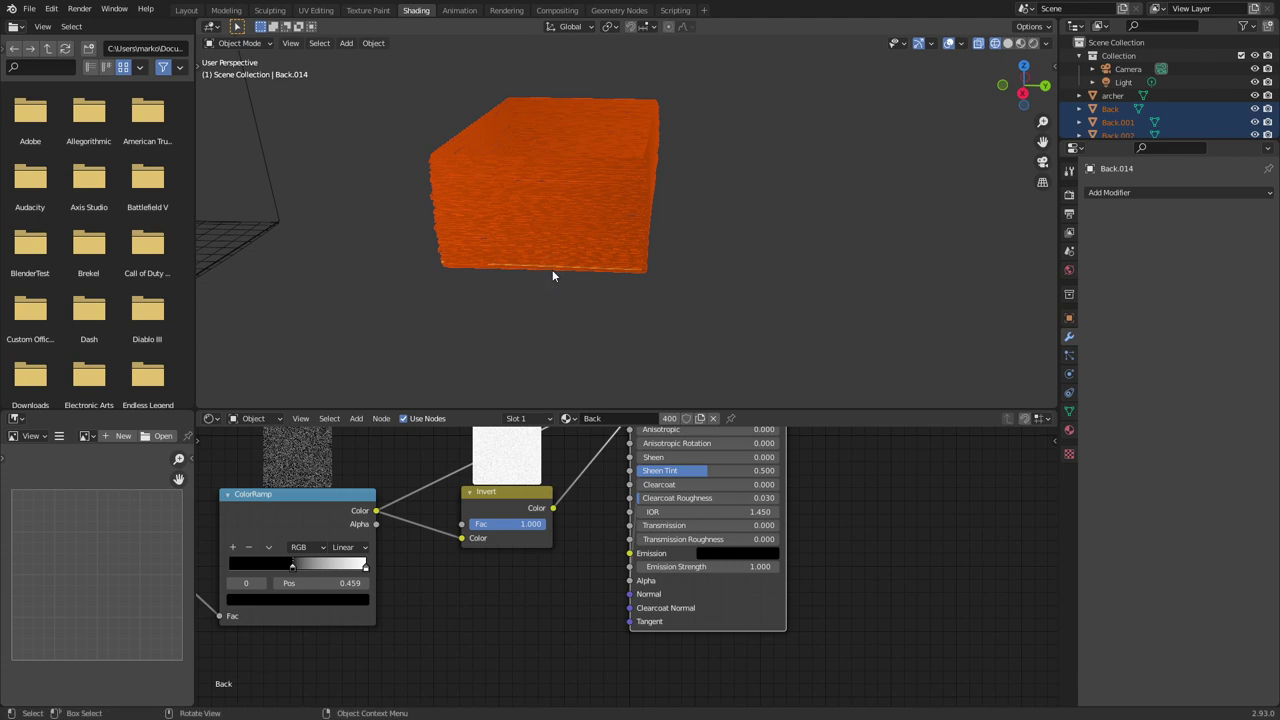
pyautogui.press('KP_3')
pyautogui.keyDown('shift'); pyautogui.moveTo(553, 273); pyautogui.dragTo(610, 193, button='middle'); pyautogui.keyUp('shift')
pyautogui.scroll(2, 669, 300)
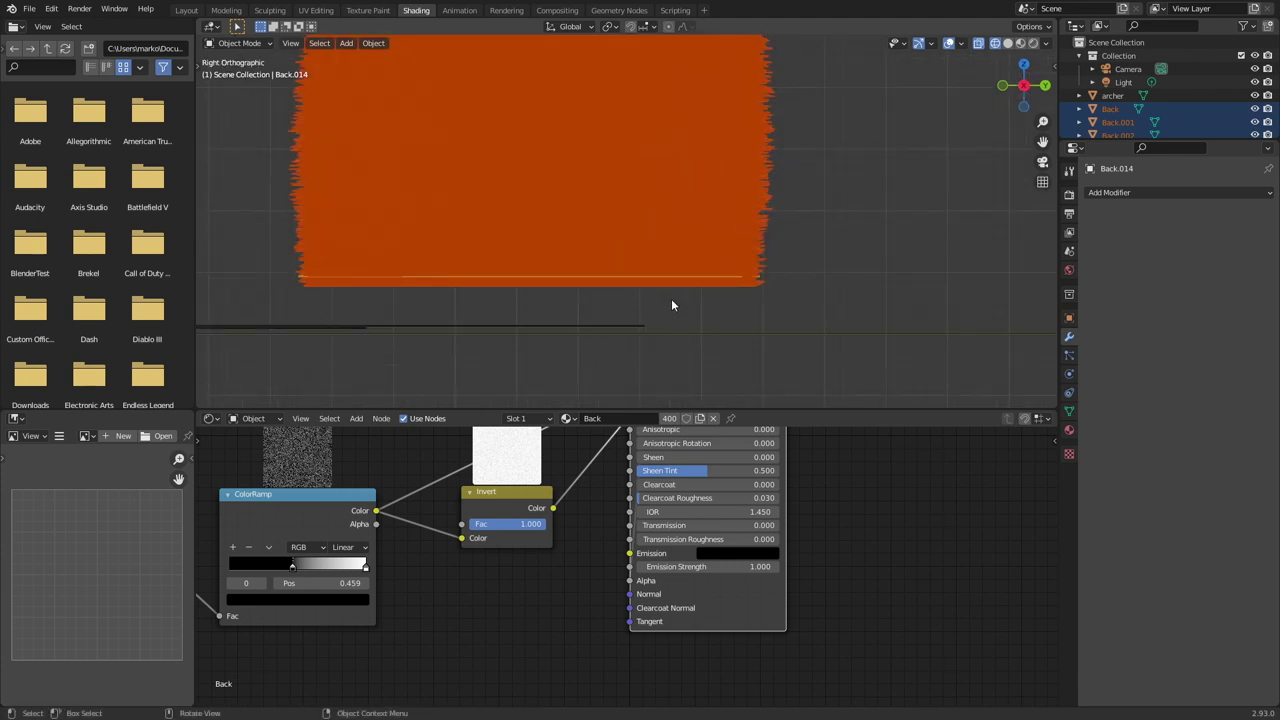
pyautogui.press('g')
pyautogui.press('z')
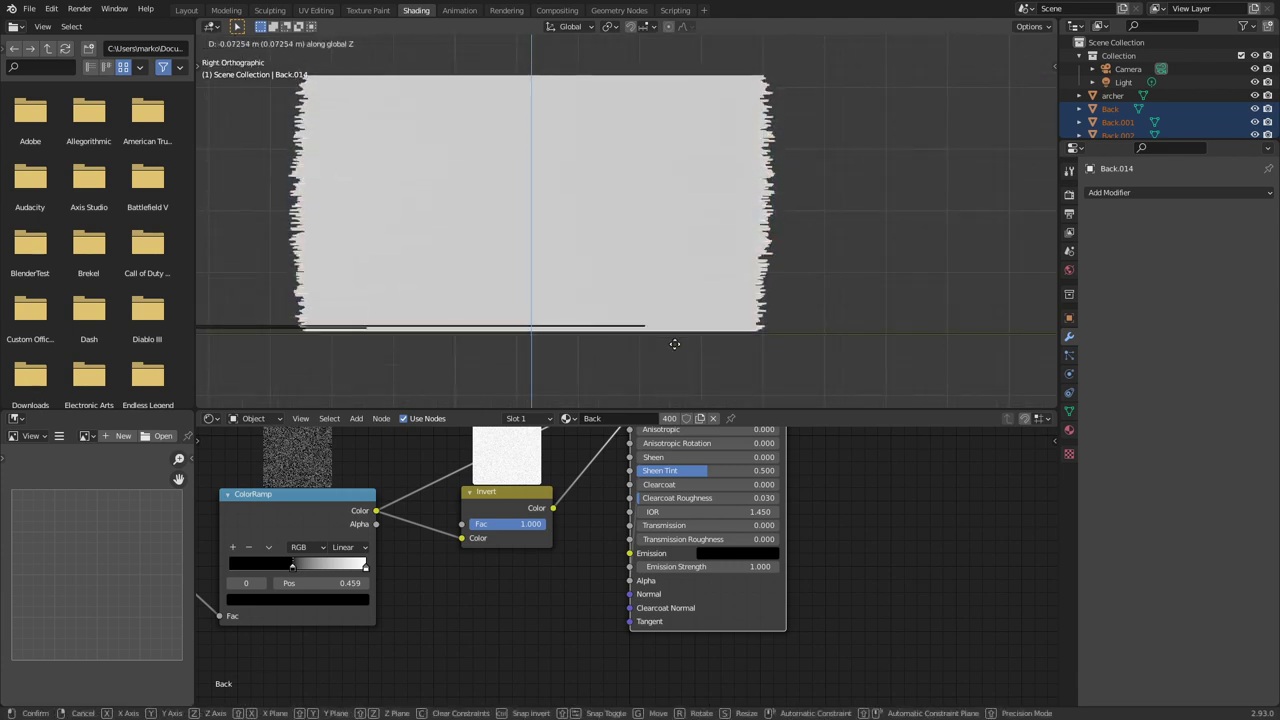
pyautogui.click(676, 345)
pyautogui.moveTo(570, 300); pyautogui.dragTo(626, 330, button='middle')
pyautogui.press('z')
pyautogui.click(700, 330)
# Add an area light and raise it along Z to about 1.49 m
pyautogui.scroll(-8, 619, 322)
pyautogui.click(626, 246)
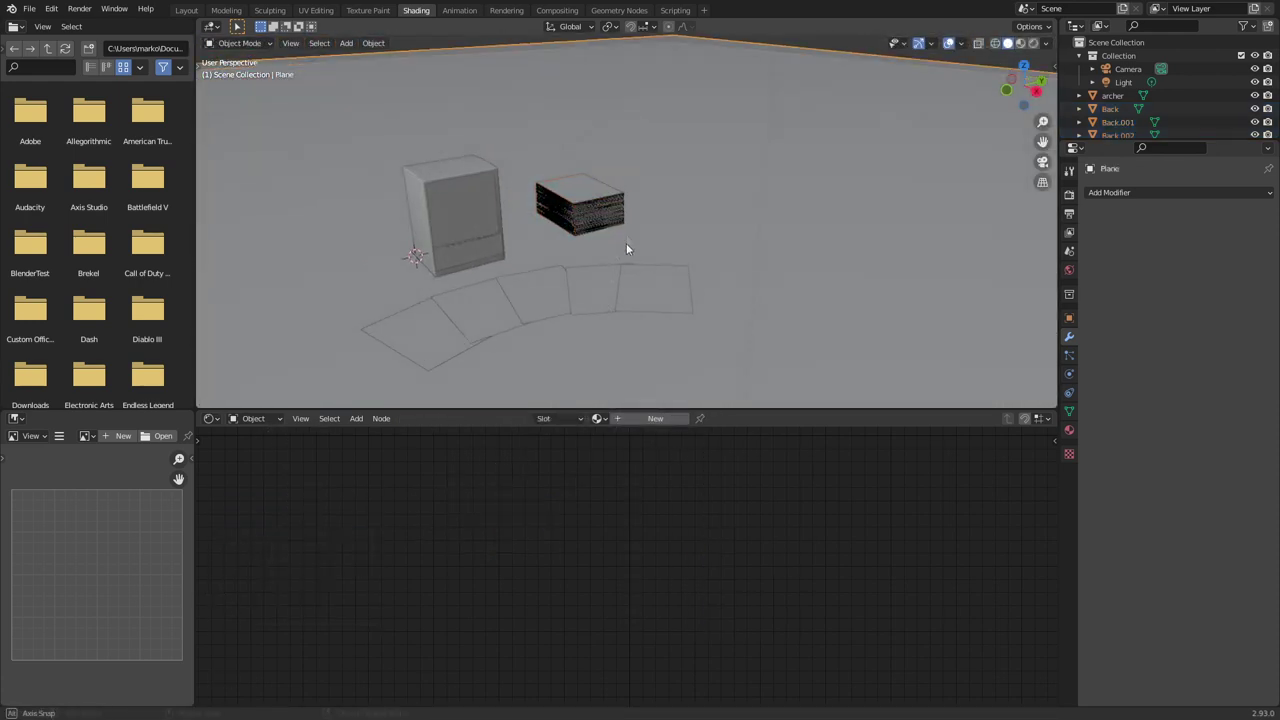
pyautogui.moveTo(626, 245); pyautogui.dragTo(590, 272, button='middle')
pyautogui.keyDown('shift'); pyautogui.moveTo(592, 270); pyautogui.dragTo(681, 278, button='middle'); pyautogui.keyUp('shift')
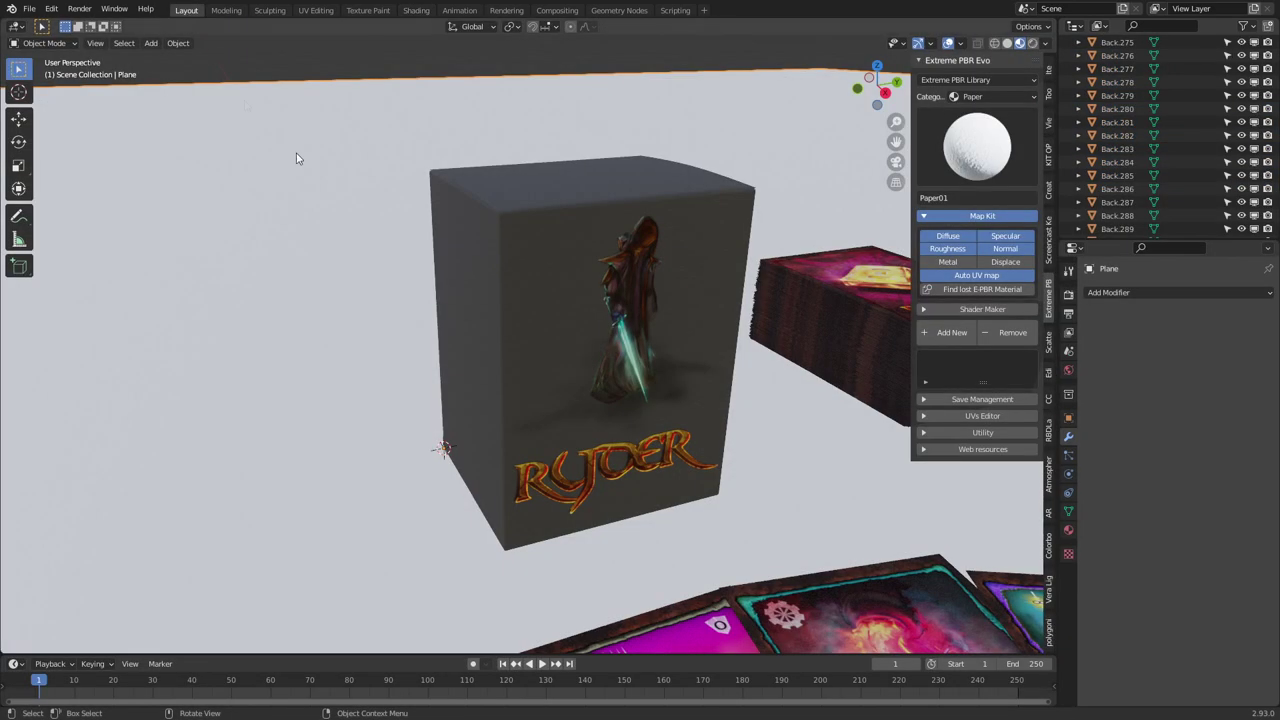
pyautogui.scroll(-5, 601, 388)
pyautogui.keyDown('shift'); pyautogui.moveTo(640, 400); pyautogui.dragTo(458, 410, button='middle'); pyautogui.keyUp('shift')
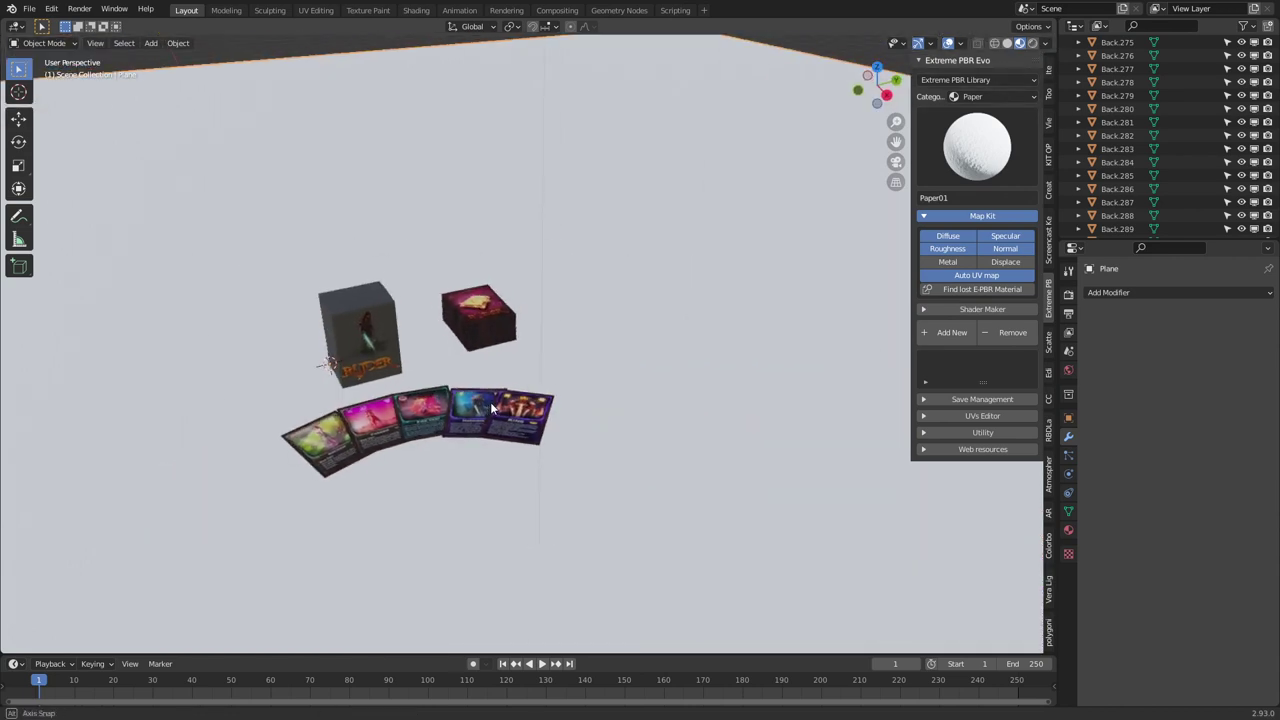
pyautogui.moveTo(491, 408); pyautogui.dragTo(424, 402, button='middle')
pyautogui.hotkey('shift', 'a')
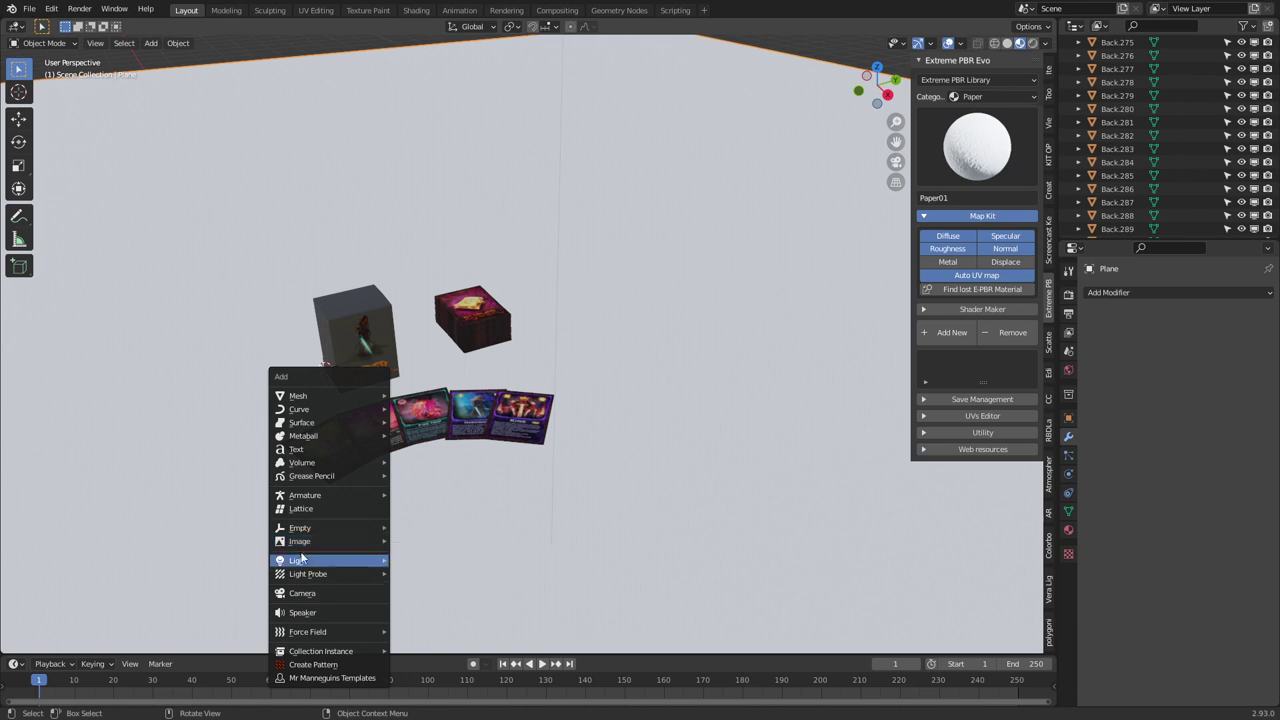
pyautogui.moveTo(305, 561)
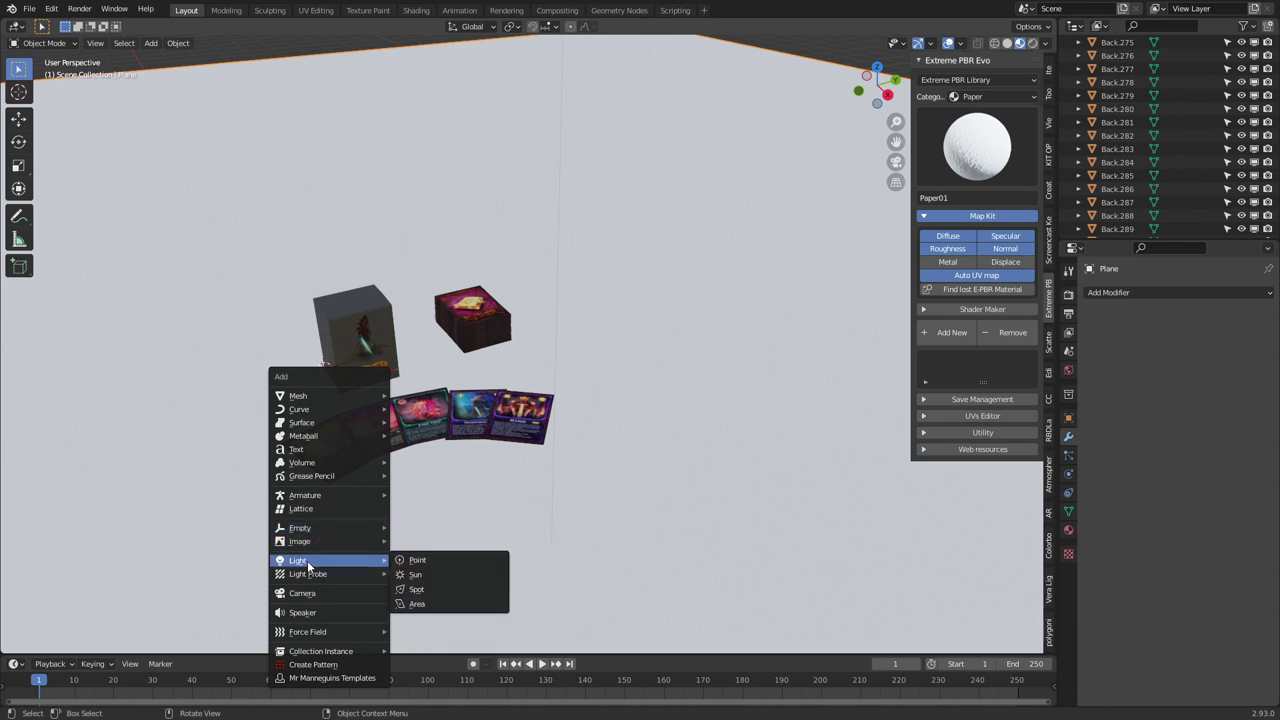
pyautogui.click(446, 607)
pyautogui.press('g')
pyautogui.press('z')
pyautogui.click(494, 354)
# Move the area light to about X 0.945 m, Y 1.402 m, between the objects, and raise it to about Z 3.13 m
pyautogui.press('KP_7')
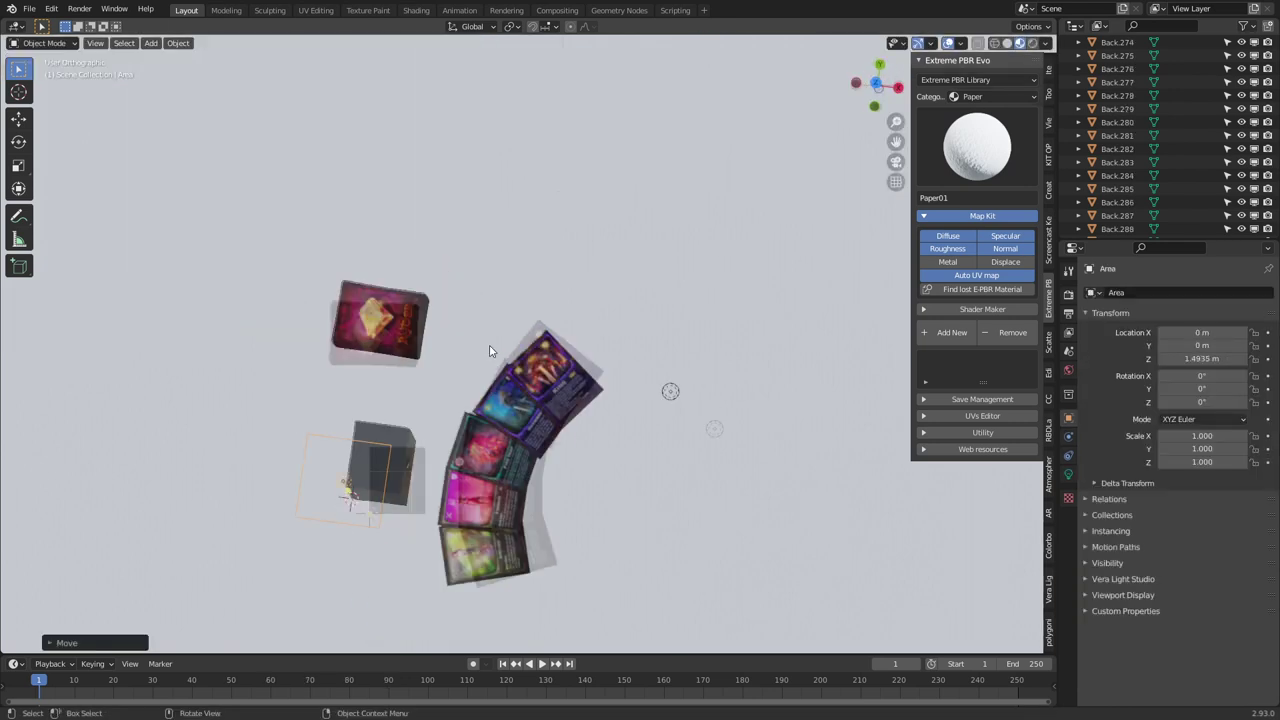
pyautogui.press('g')
pyautogui.click(569, 226)
pyautogui.moveTo(590, 480); pyautogui.dragTo(470, 290, button='middle')
pyautogui.press('g')
pyautogui.press('z')
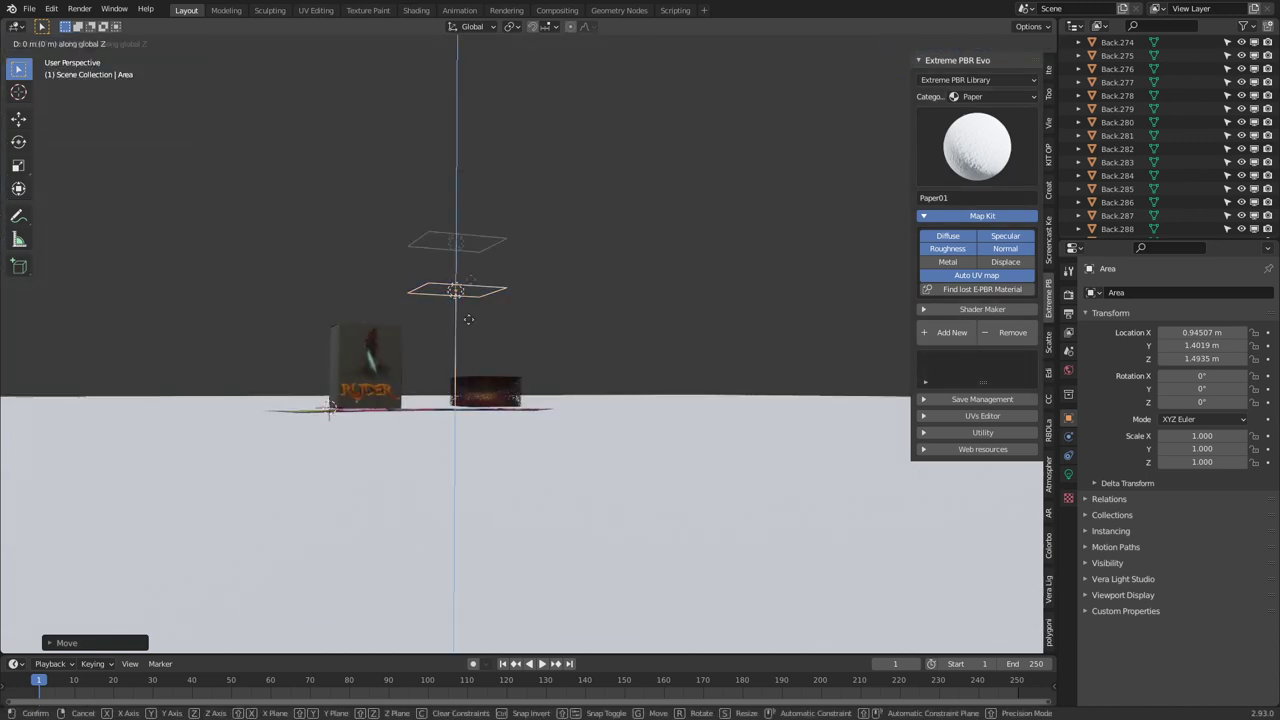
pyautogui.click(468, 190)
# Delete the scene's original light, keeping the area light above the cards
pyautogui.moveTo(468, 190); pyautogui.dragTo(691, 357, button='middle')
pyautogui.scroll(3, 460, 404)
pyautogui.scroll(-5, 693, 330)
pyautogui.click(642, 287)
pyautogui.press('Delete')
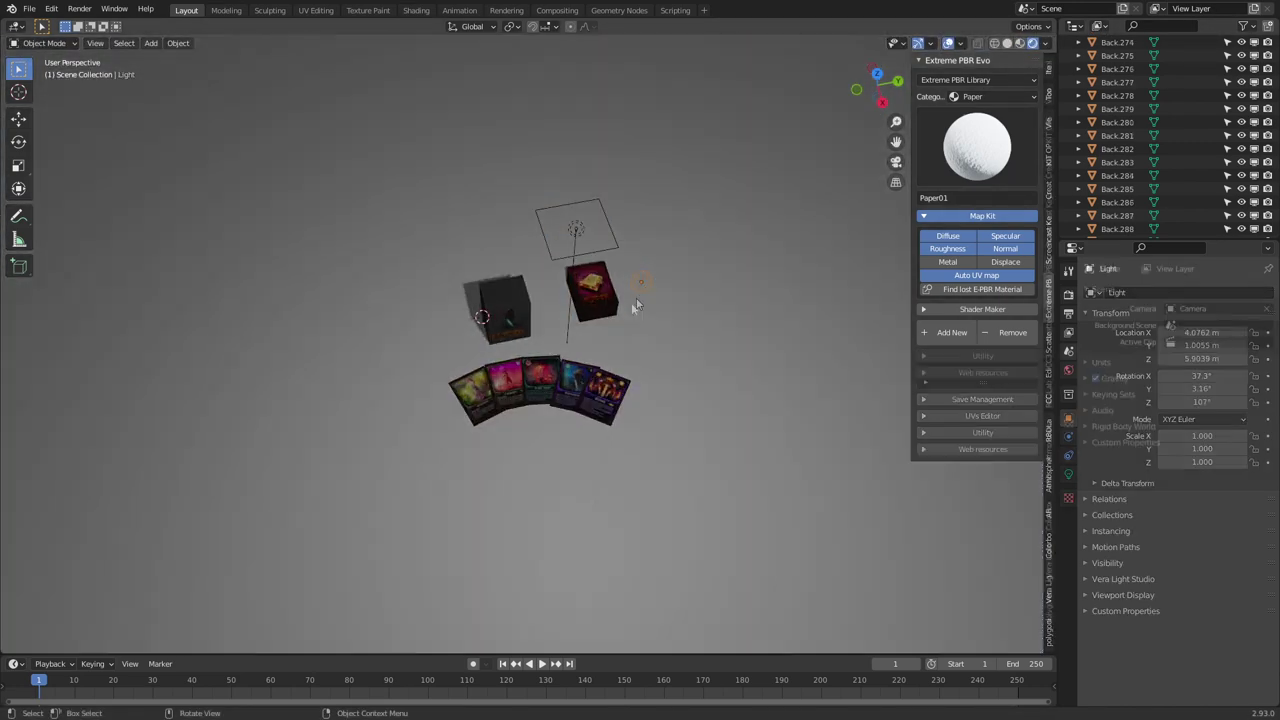
pyautogui.press('Delete')
# Set the area light's power to 200 W
pyautogui.scroll(3, 606, 113)
pyautogui.click(606, 113)
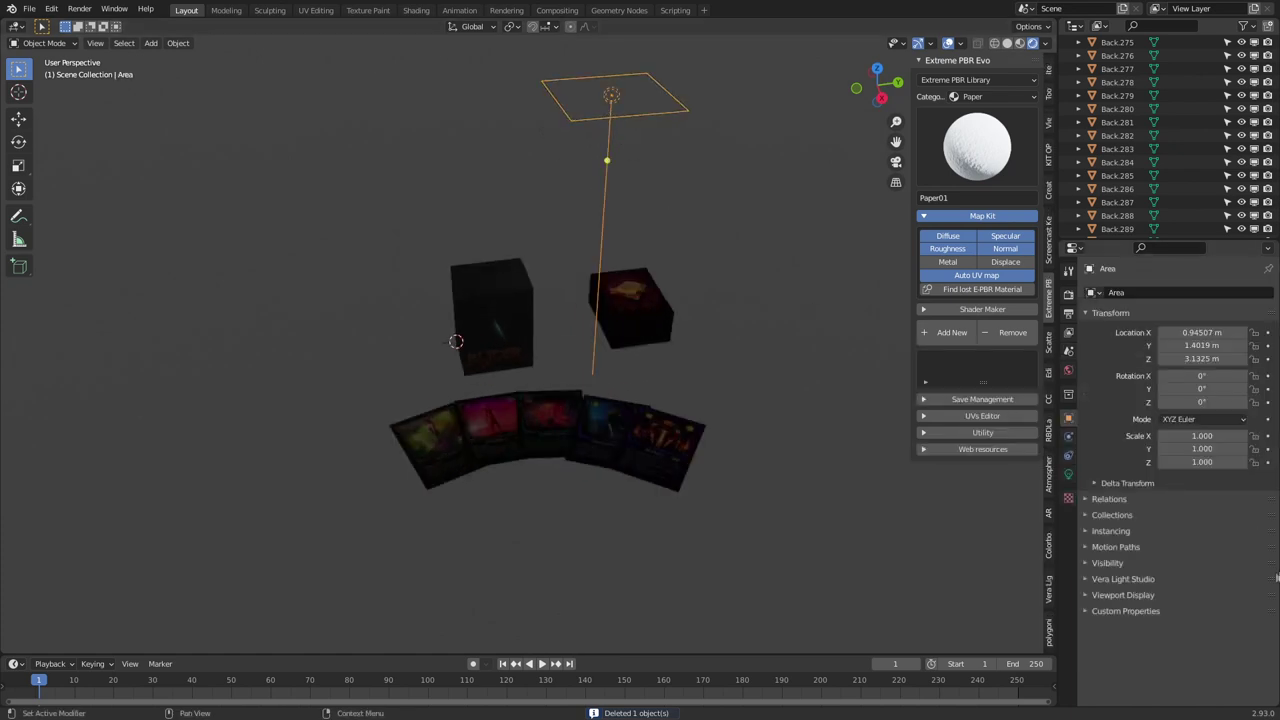
pyautogui.click(1068, 475)
pyautogui.click(1086, 500)
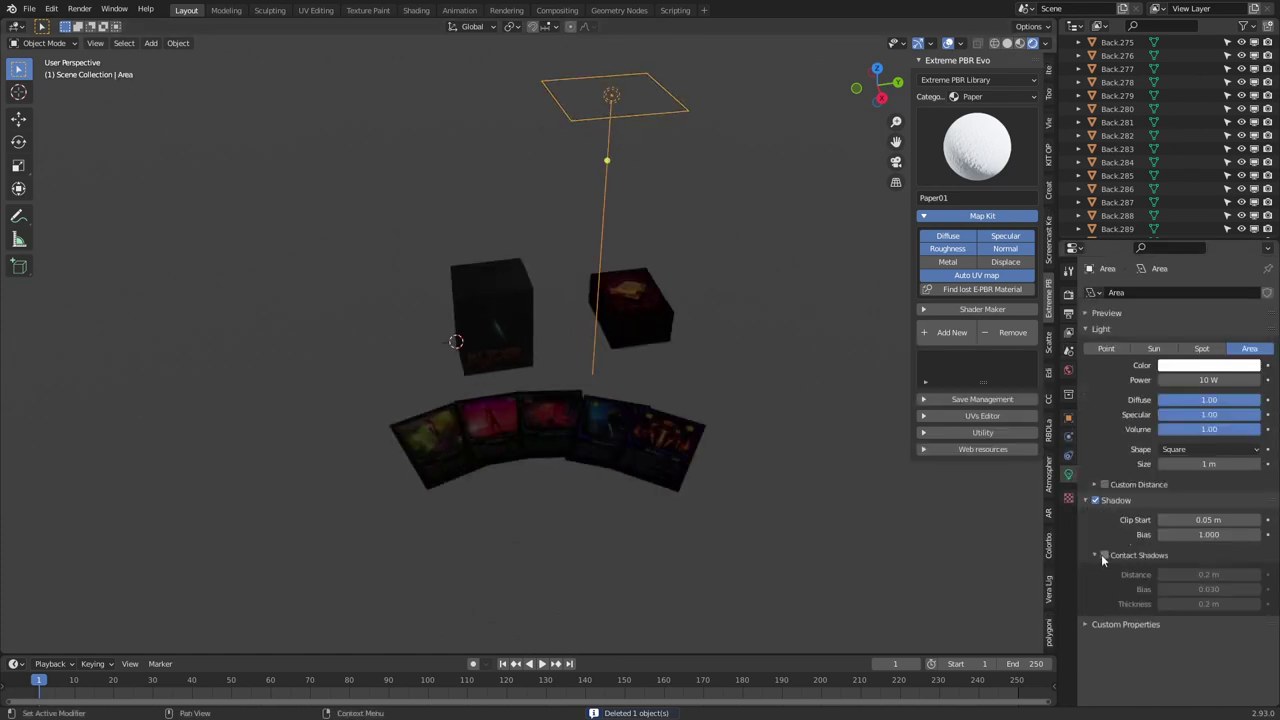
pyautogui.click(1098, 555)
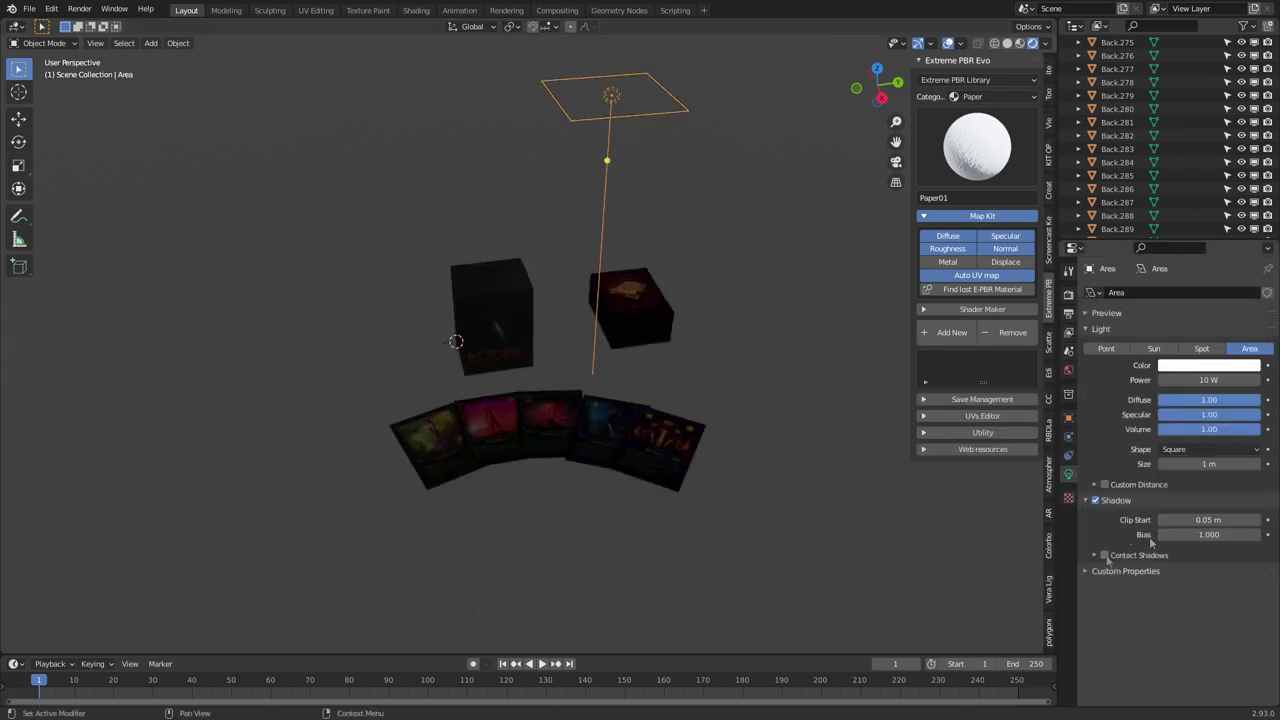
pyautogui.click(1207, 381)
pyautogui.write('200')
pyautogui.press('Return')
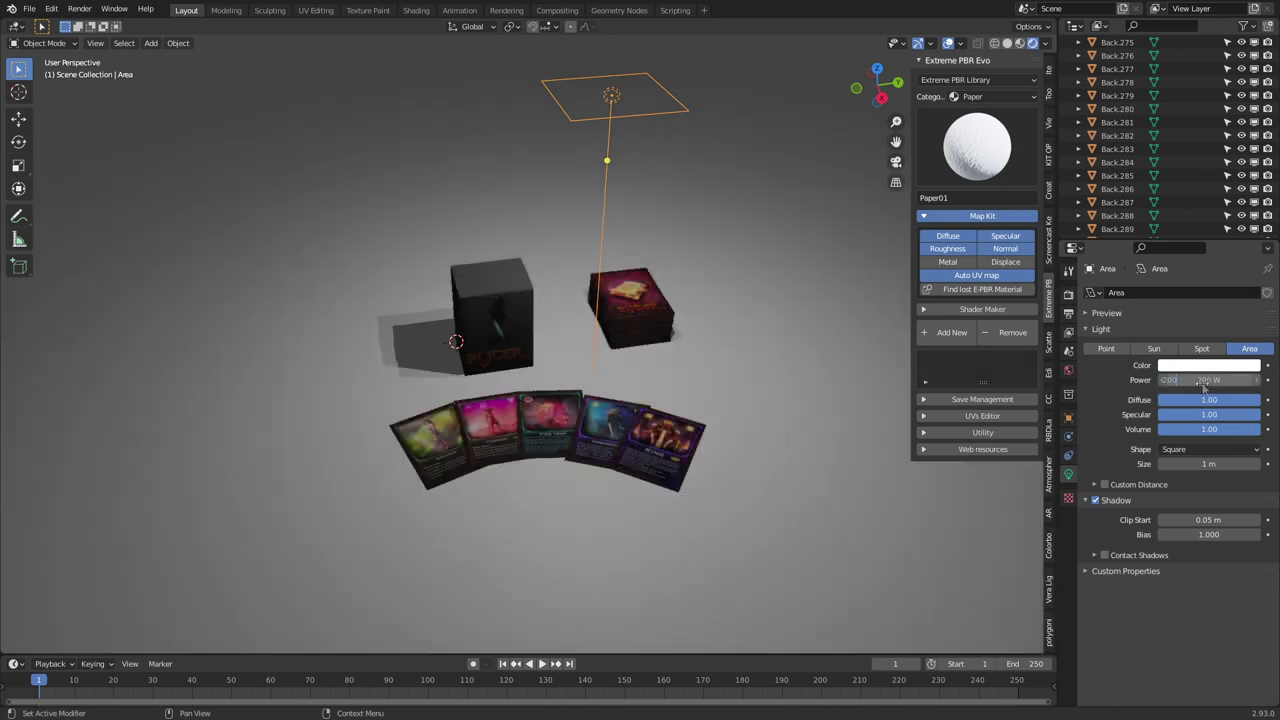
# Duplicate the area light, place the copy diagonally beyond the Archer end of the card fan, and rotate it about 39° in top view
pyautogui.press('KP_7')
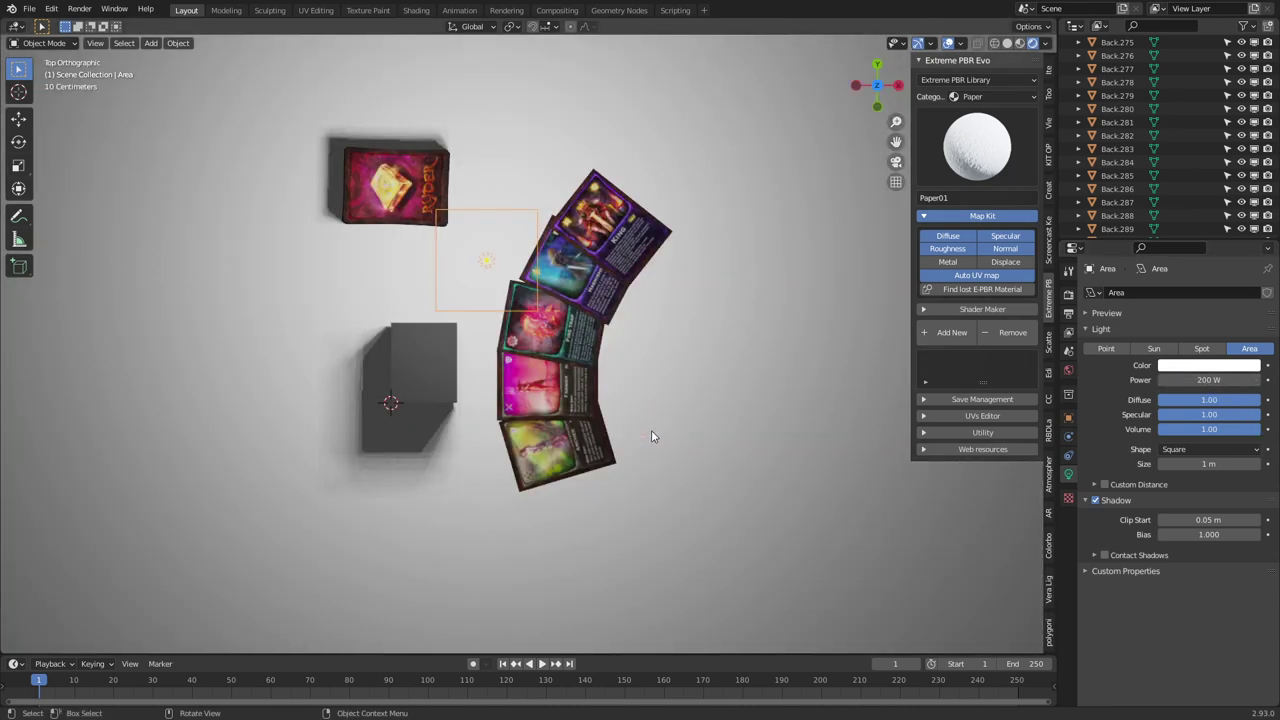
pyautogui.hotkey('shift', 'd')
pyautogui.click(643, 537)
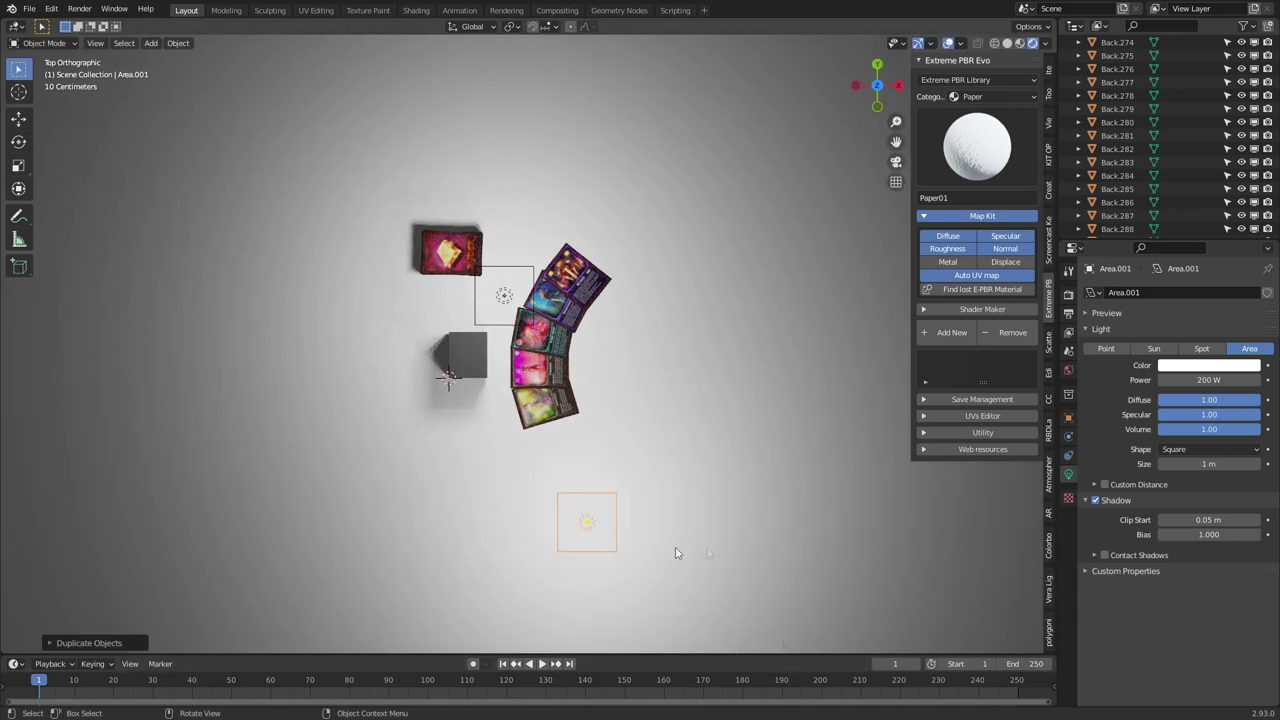
pyautogui.press('g')
pyautogui.click(720, 583)
pyautogui.press('r')
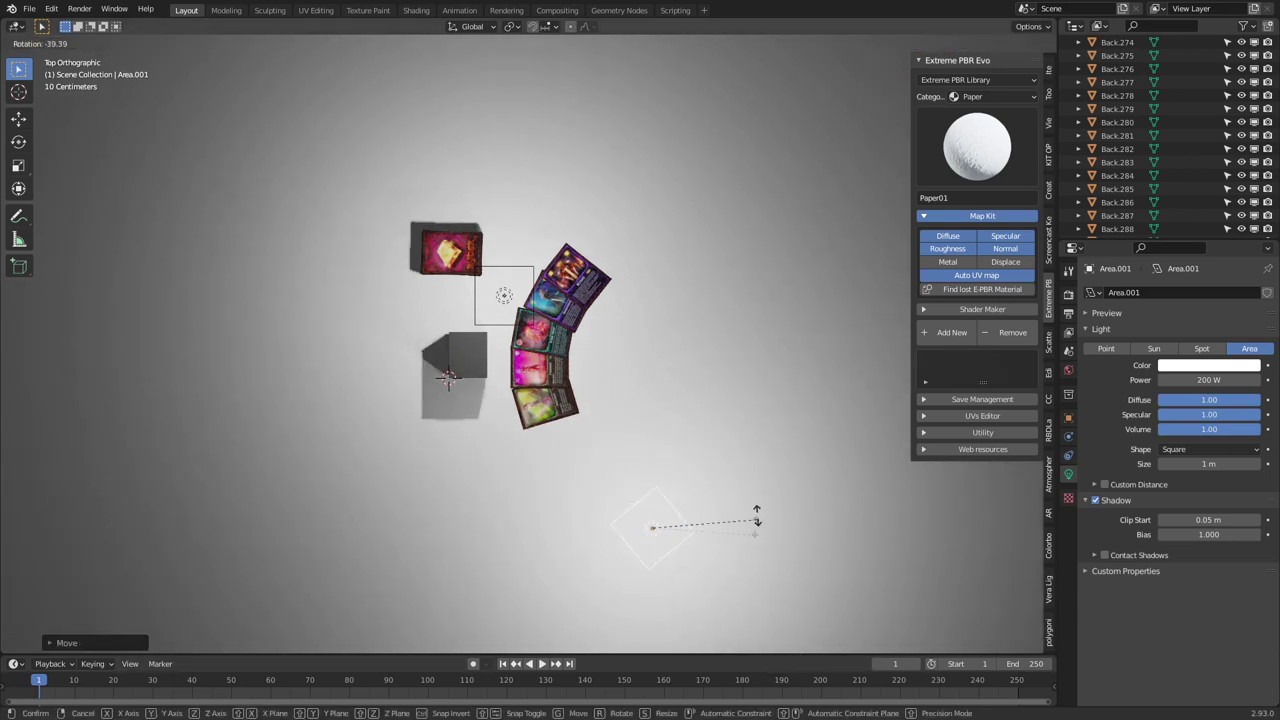
pyautogui.click(757, 514)
# Tilt the duplicated light about 53° around its local X axis toward the cards and give it a light blue colour
pyautogui.moveTo(686, 600); pyautogui.dragTo(555, 498, button='middle')
pyautogui.press('r')
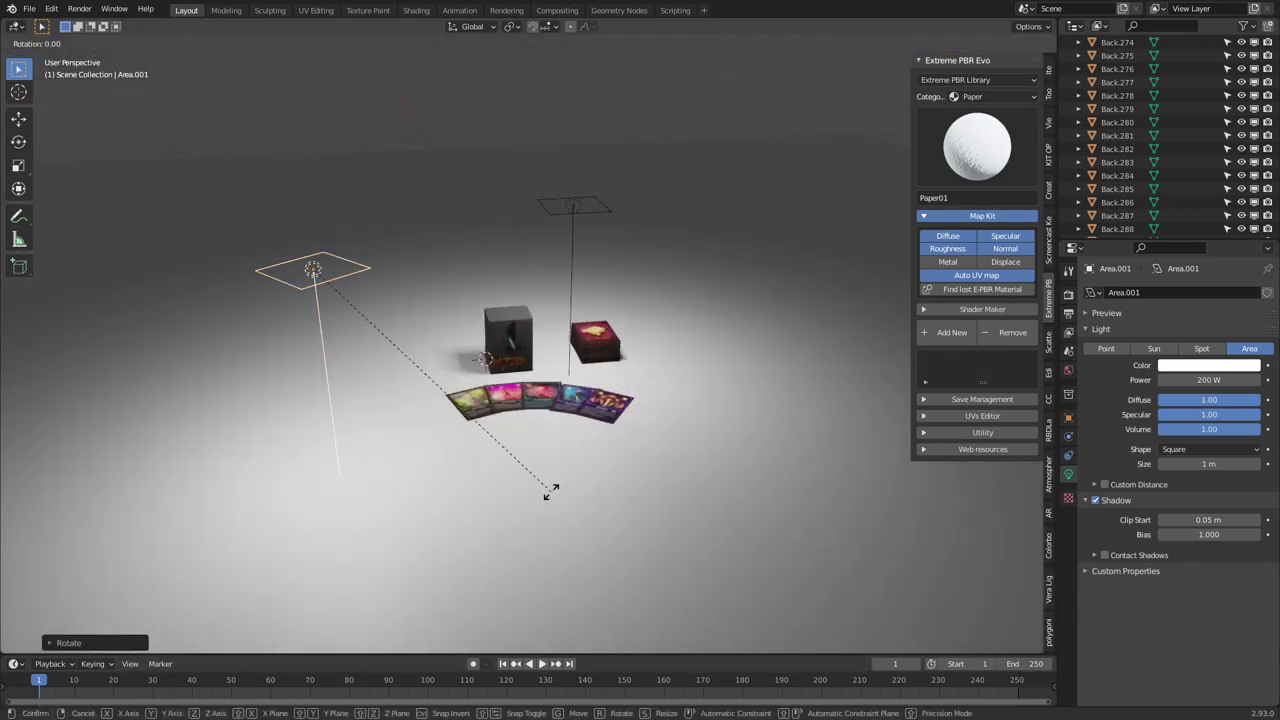
pyautogui.press('x')
pyautogui.press('x')
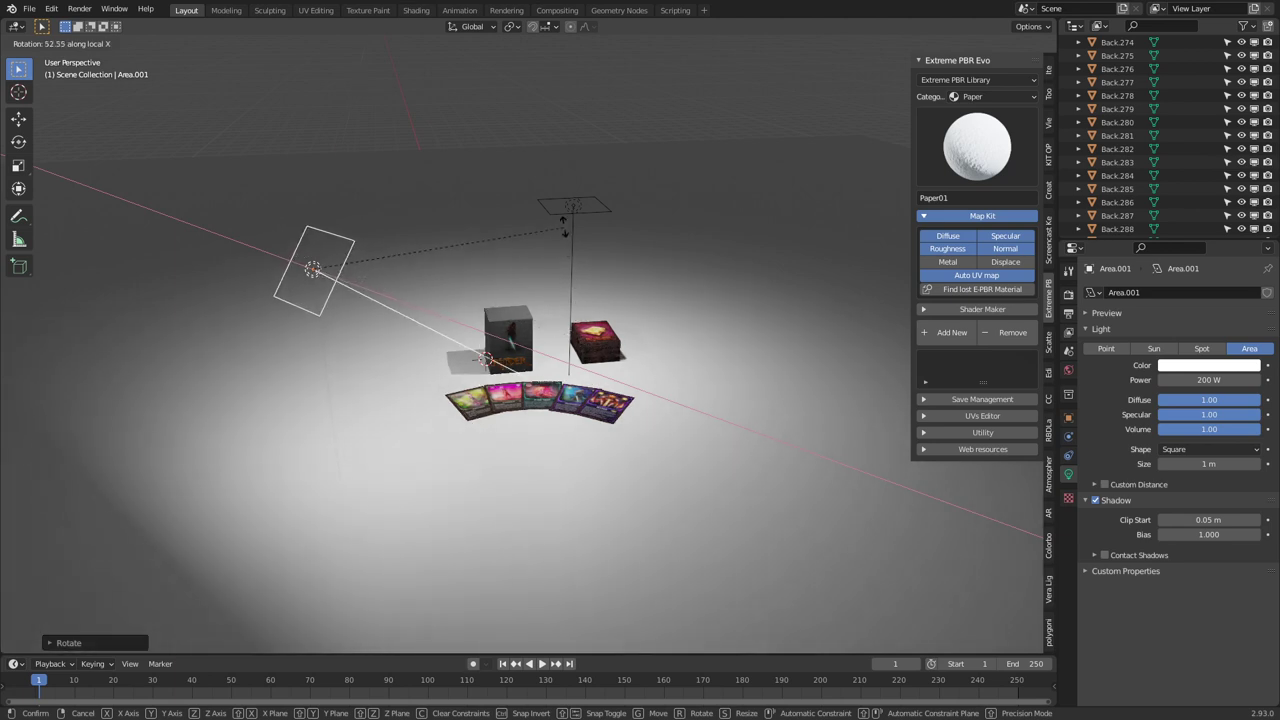
pyautogui.click(565, 220)
pyautogui.click(1191, 366)
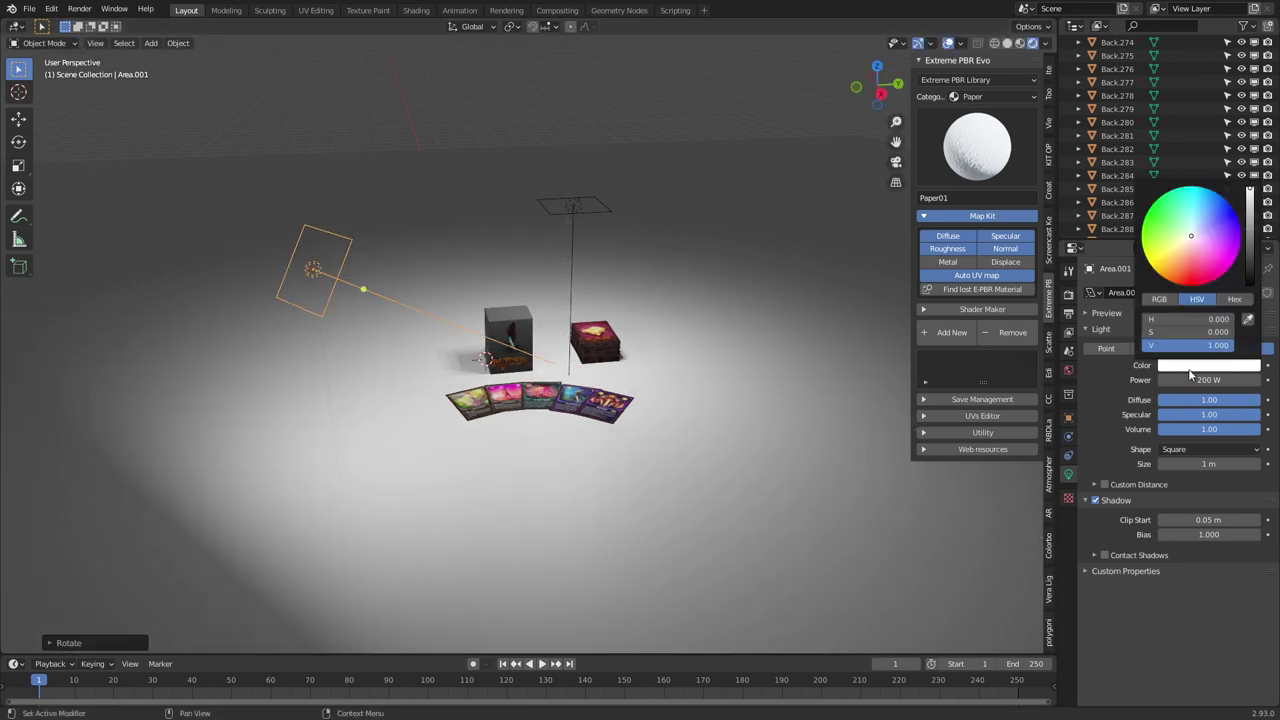
pyautogui.click(1198, 222)
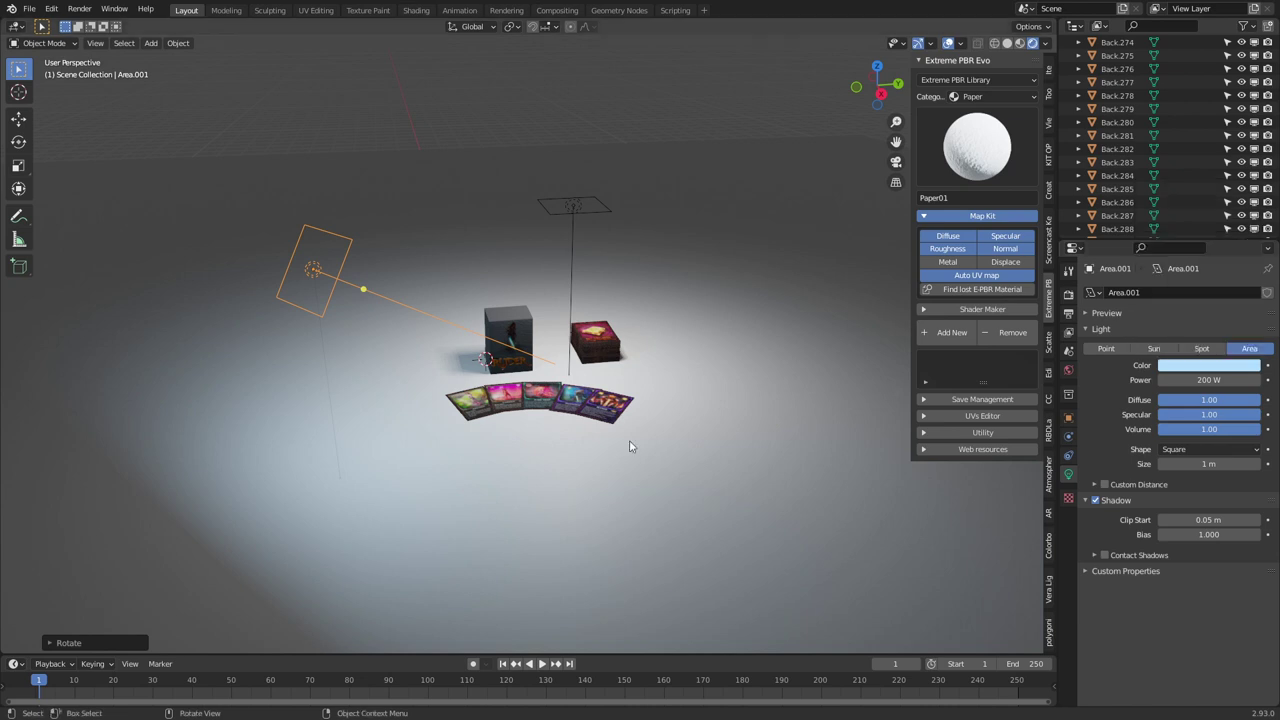
pyautogui.moveTo(569, 437); pyautogui.dragTo(511, 517, button='middle')
# Duplicate the light blue area light, rotate the copy 180°, and place it on the opposite side, beyond the card stack
pyautogui.click(355, 462)
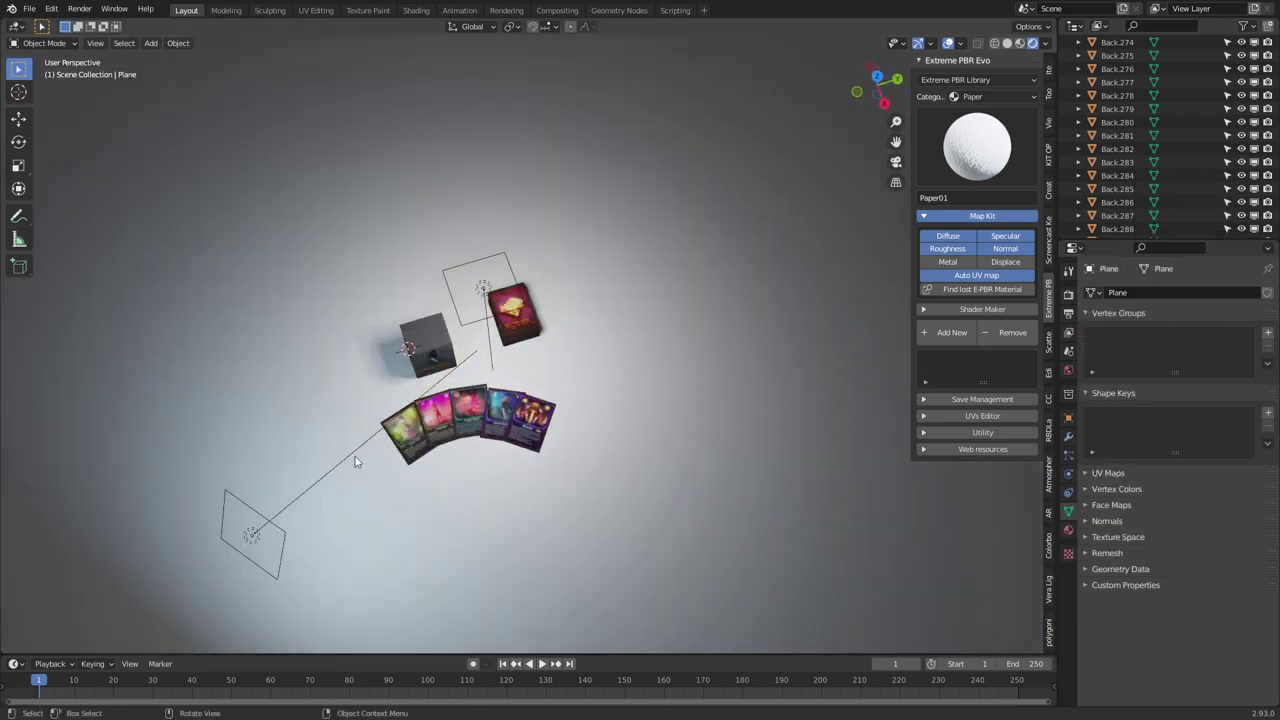
pyautogui.click(252, 548)
pyautogui.press('KP_7')
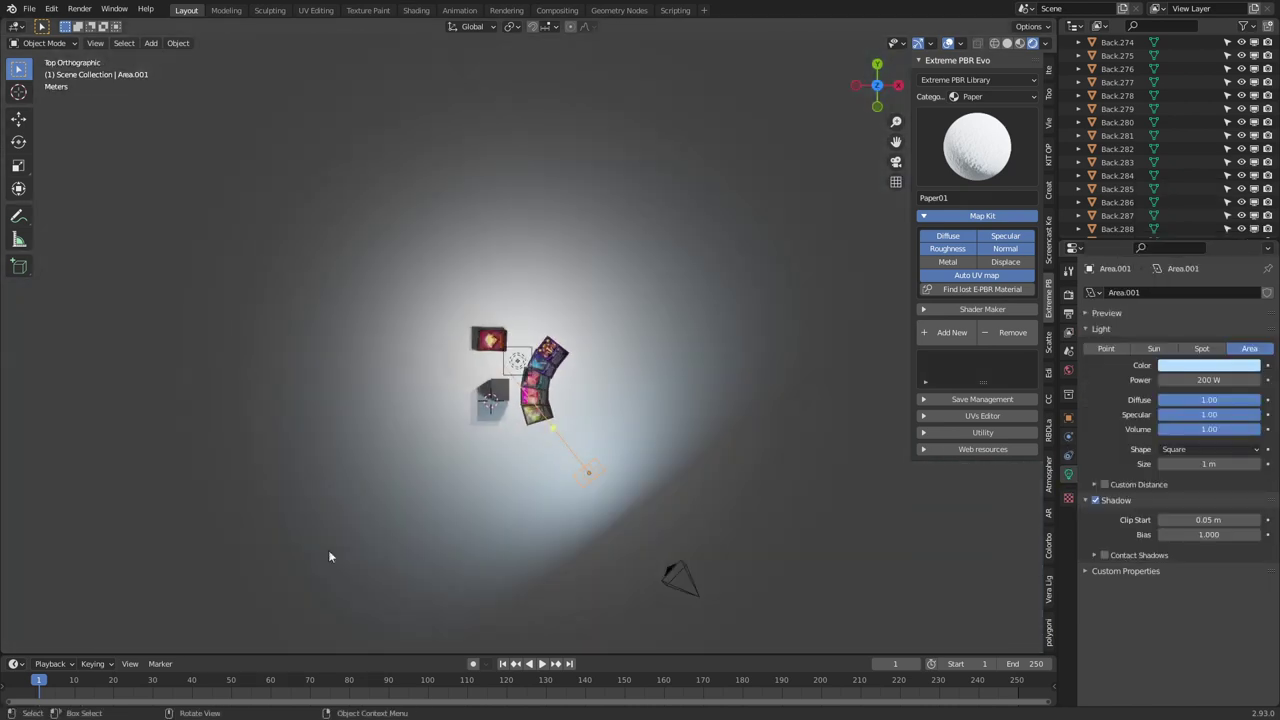
pyautogui.hotkey('shift', 'd')
pyautogui.click(397, 352)
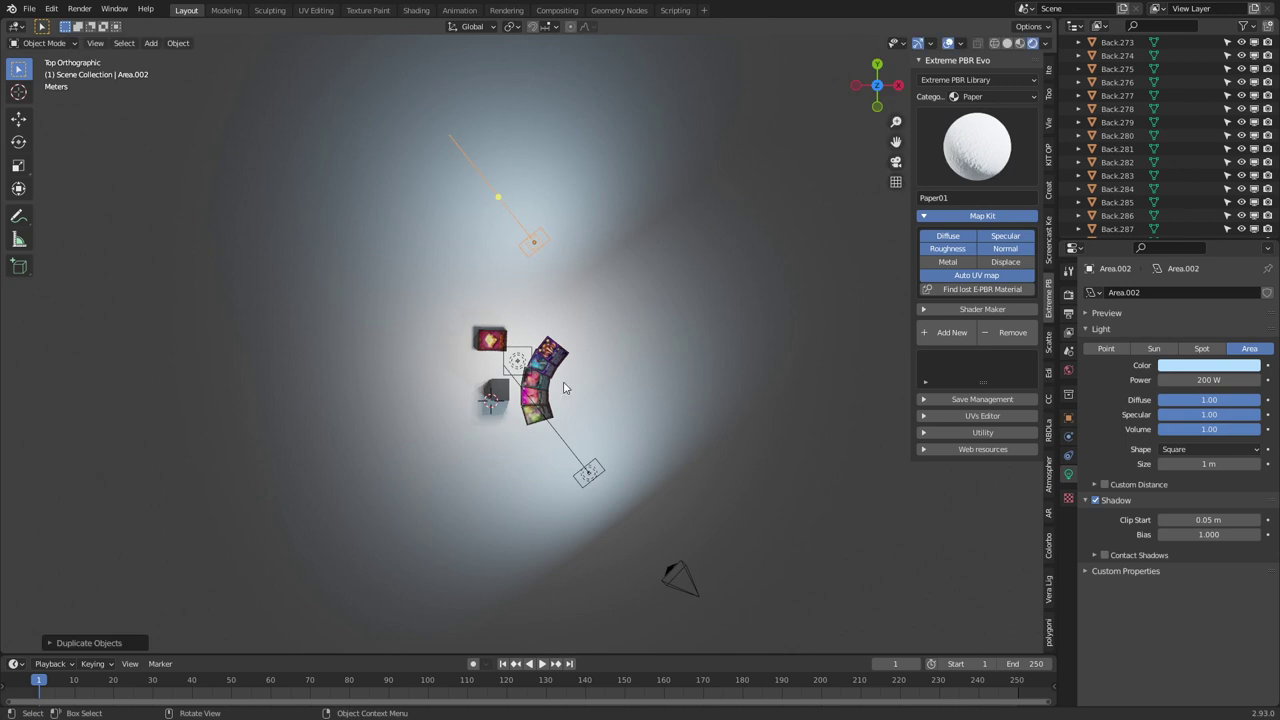
pyautogui.write('r180')
pyautogui.press('Return')
pyautogui.press('g')
pyautogui.click(676, 375)
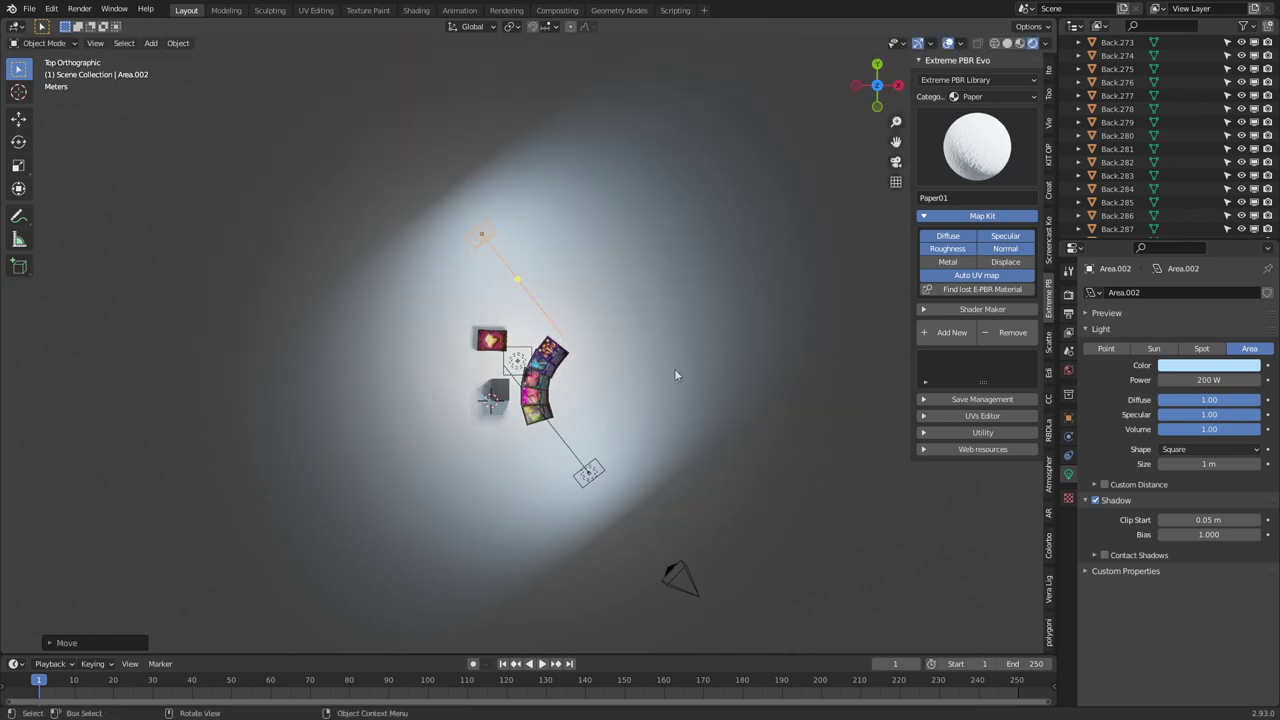
# Turn the new area light to aim at the stack and box, and set its colour to pink
pyautogui.press('r')
pyautogui.click(594, 443)
pyautogui.click(1209, 365)
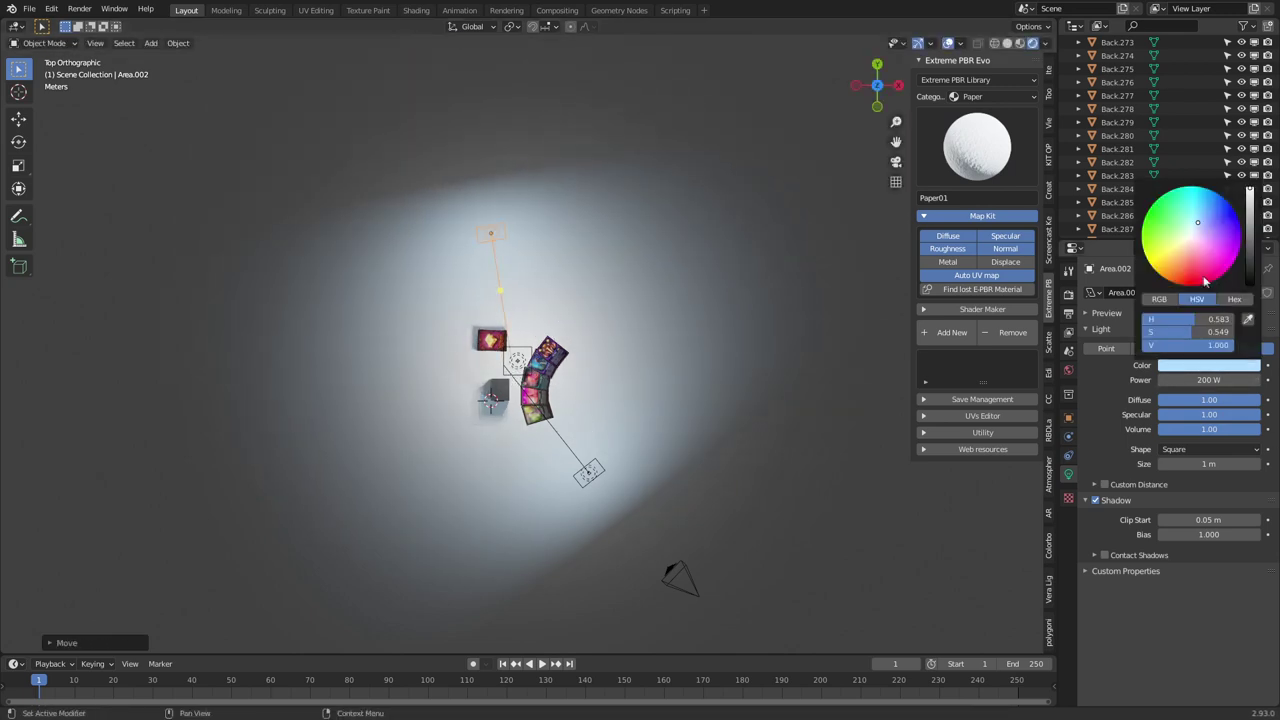
pyautogui.click(1193, 260)
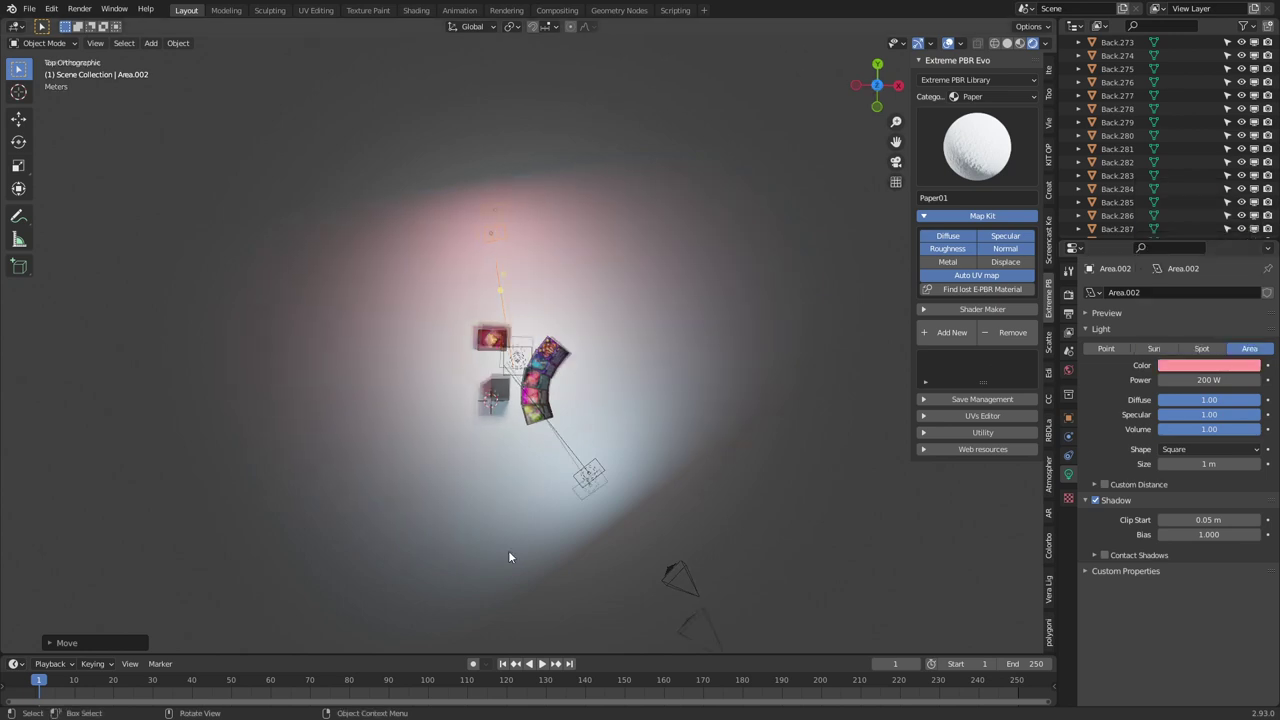
# Move the camera in top view to the front of the card fan and rotate it around Z to face the scene
pyautogui.press('KP_0')
pyautogui.click(654, 493)
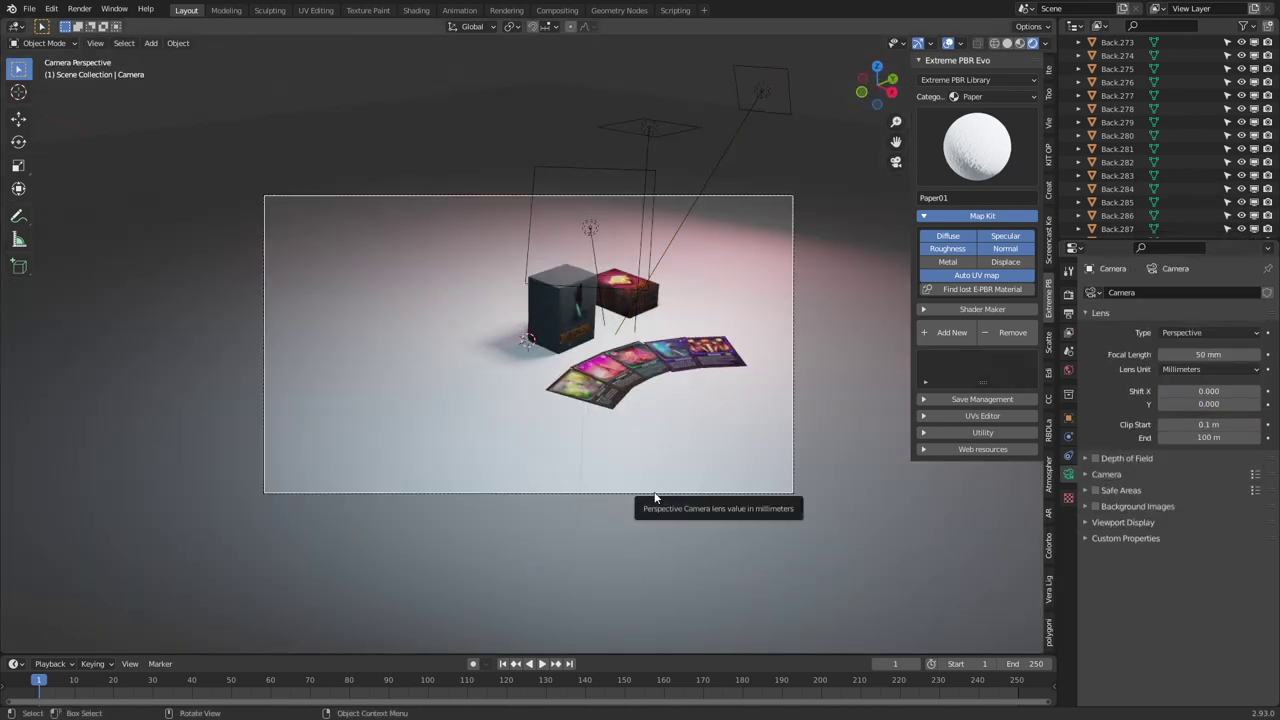
pyautogui.press('KP_7')
pyautogui.press('g')
pyautogui.click(604, 229)
pyautogui.press('r')
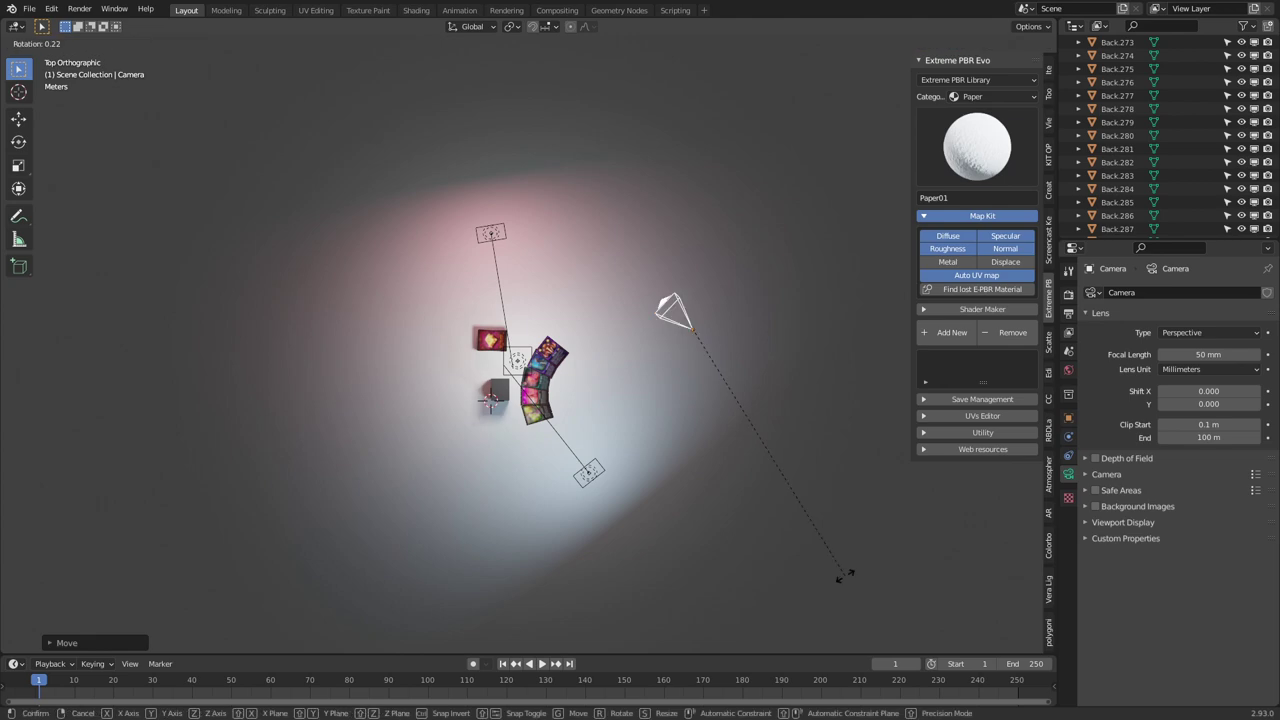
pyautogui.press('z')
pyautogui.click(750, 323)
# Reframe the camera so the box, the card stack and all five fanned cards fit inside its frame
pyautogui.press('KP_0')
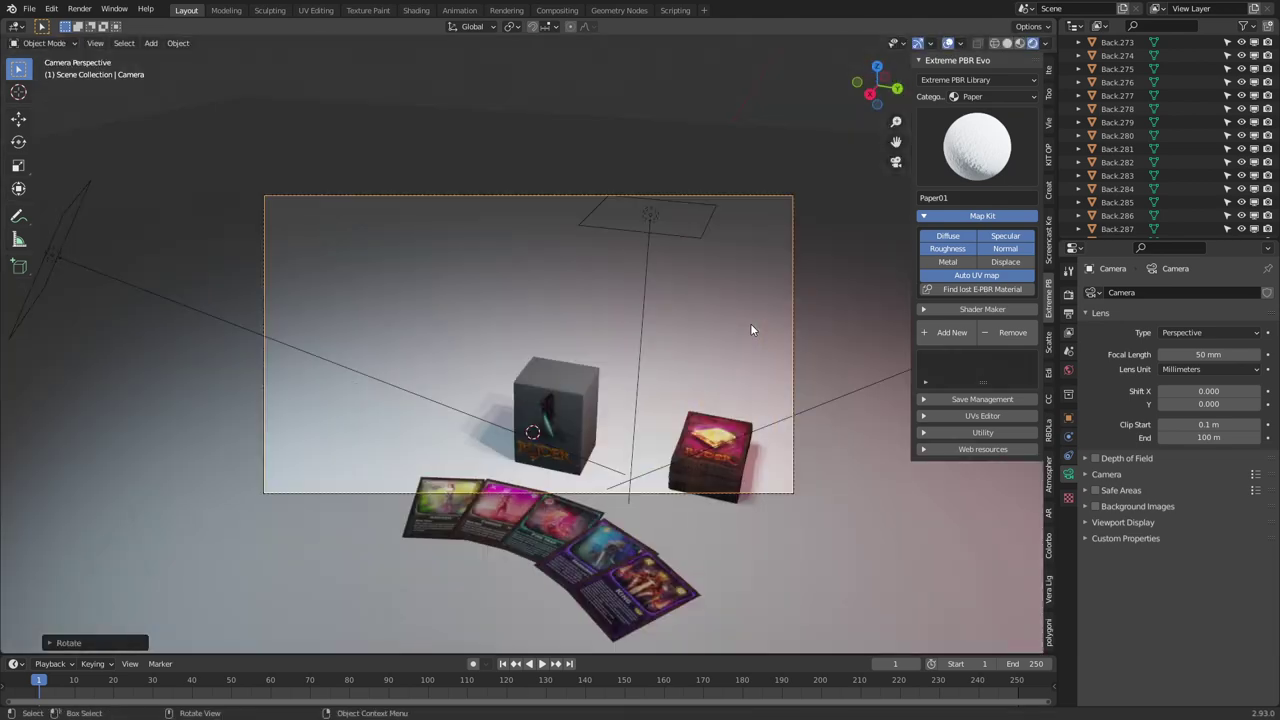
pyautogui.moveTo(702, 340); pyautogui.dragTo(663, 608, button='middle')
pyautogui.press('g')
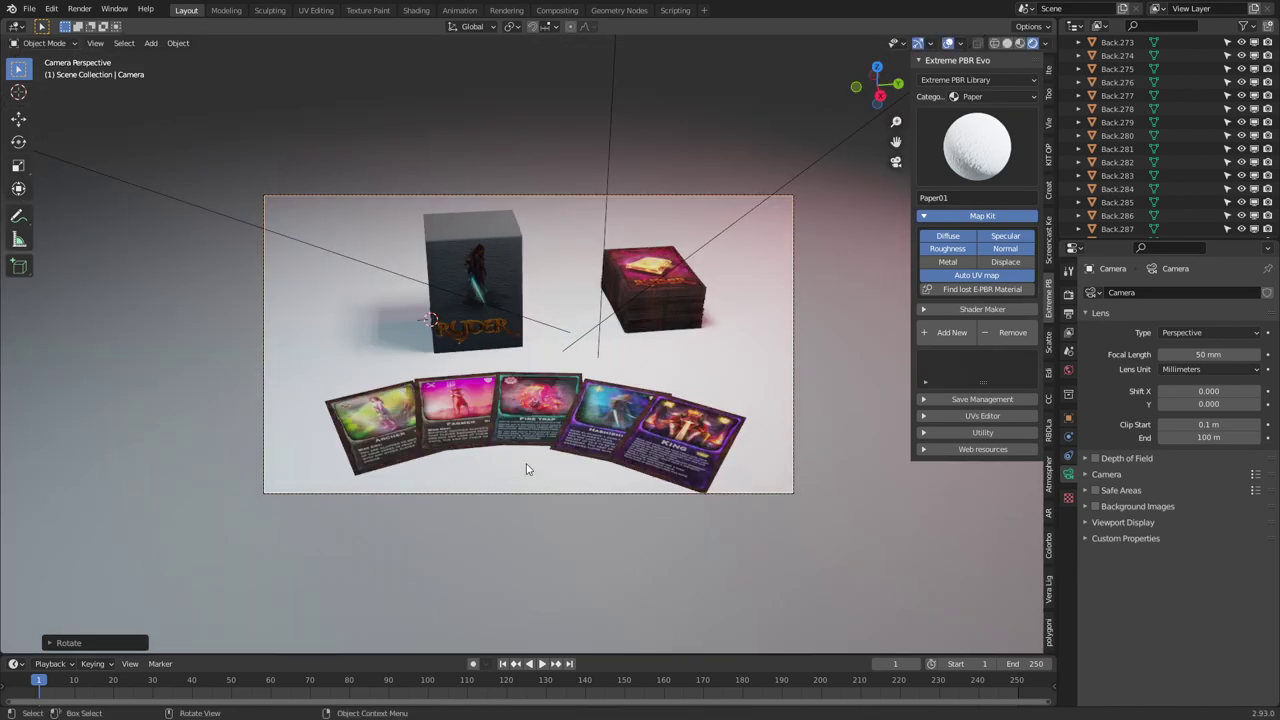
# Render the scene from the camera and examine the lighting and framing of the image
pyautogui.press('F12')
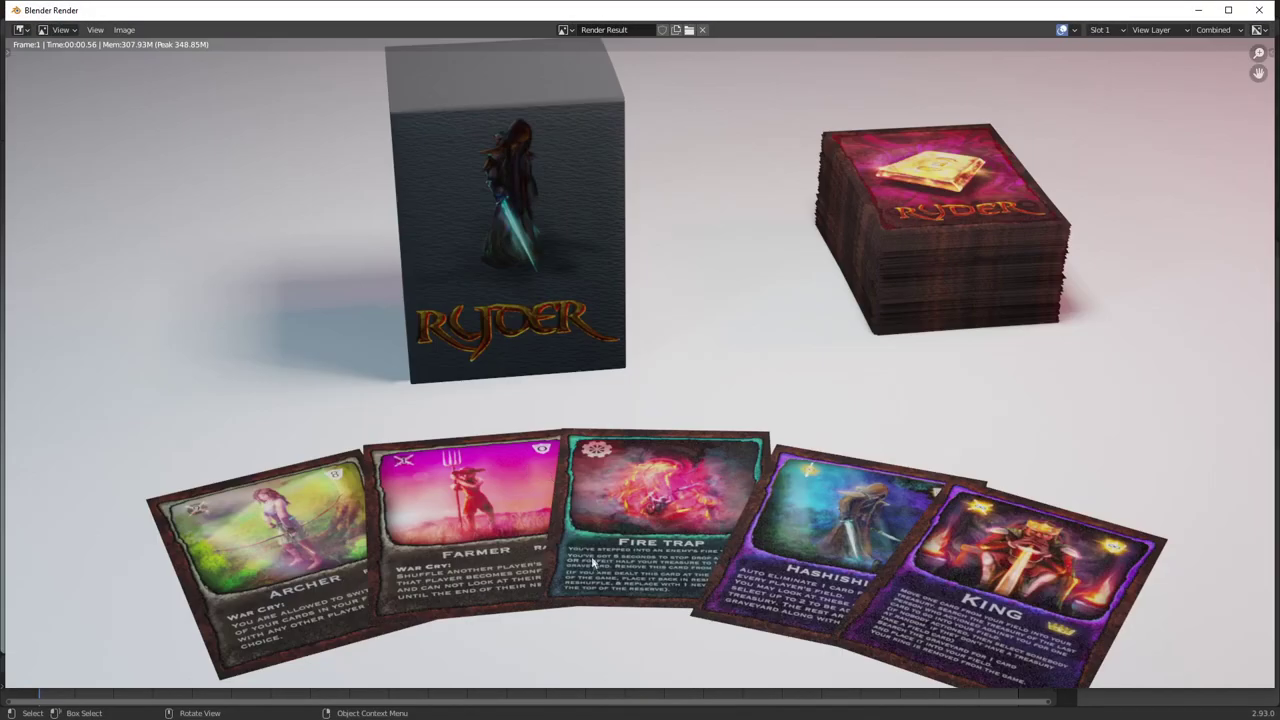
pyautogui.scroll(-4, 591, 558)
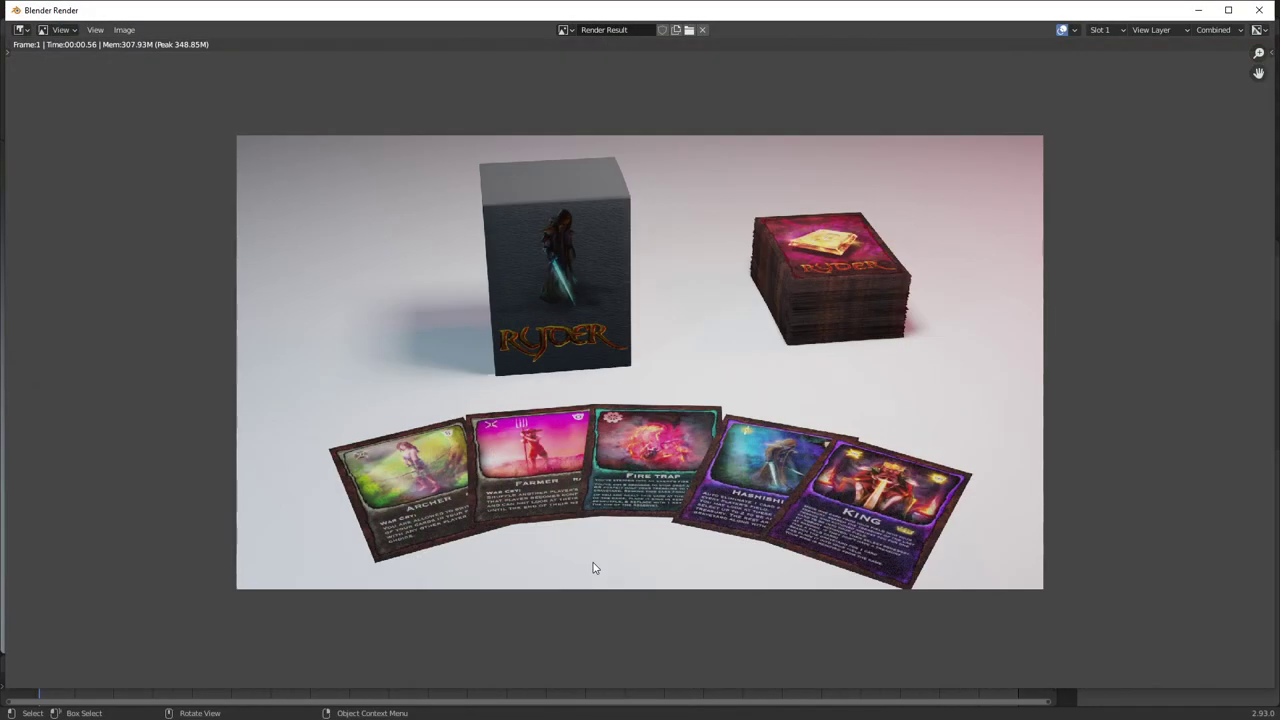
pyautogui.scroll(1, 599, 568)
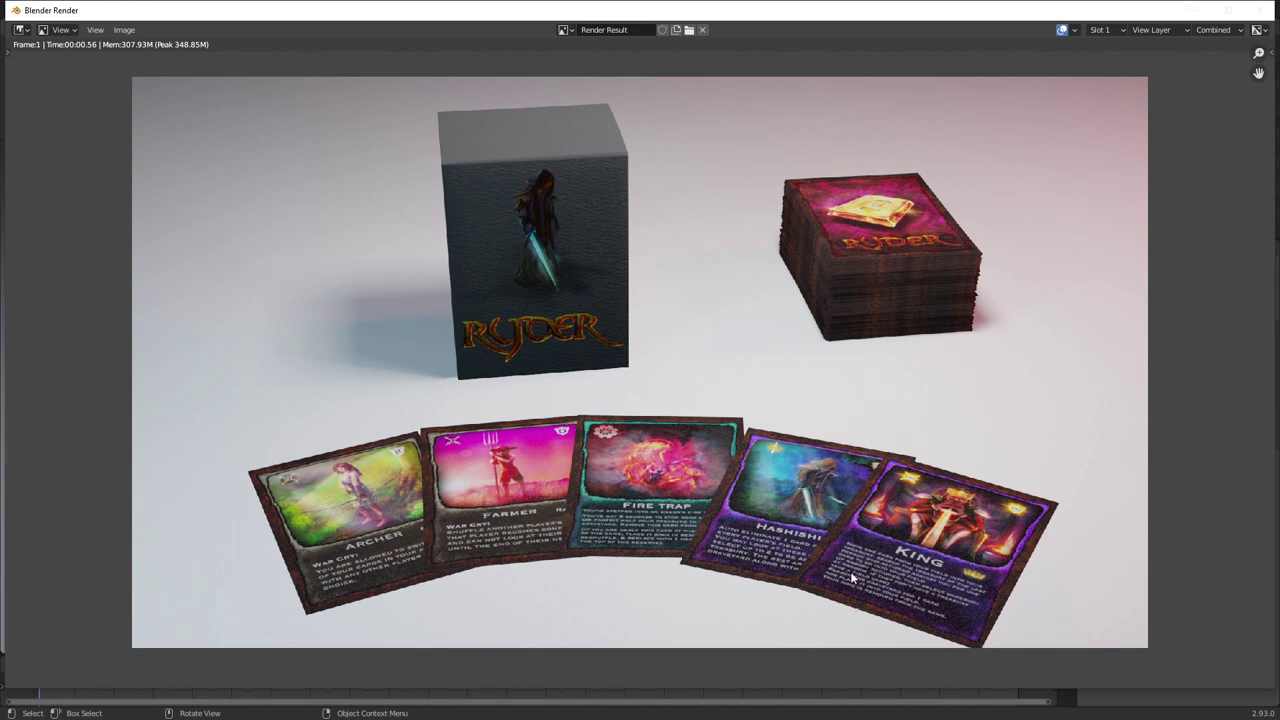
pyautogui.press('Escape')
# Enable Ambient Occlusion in the Eevee render settings and render the image again
pyautogui.click(1068, 313)
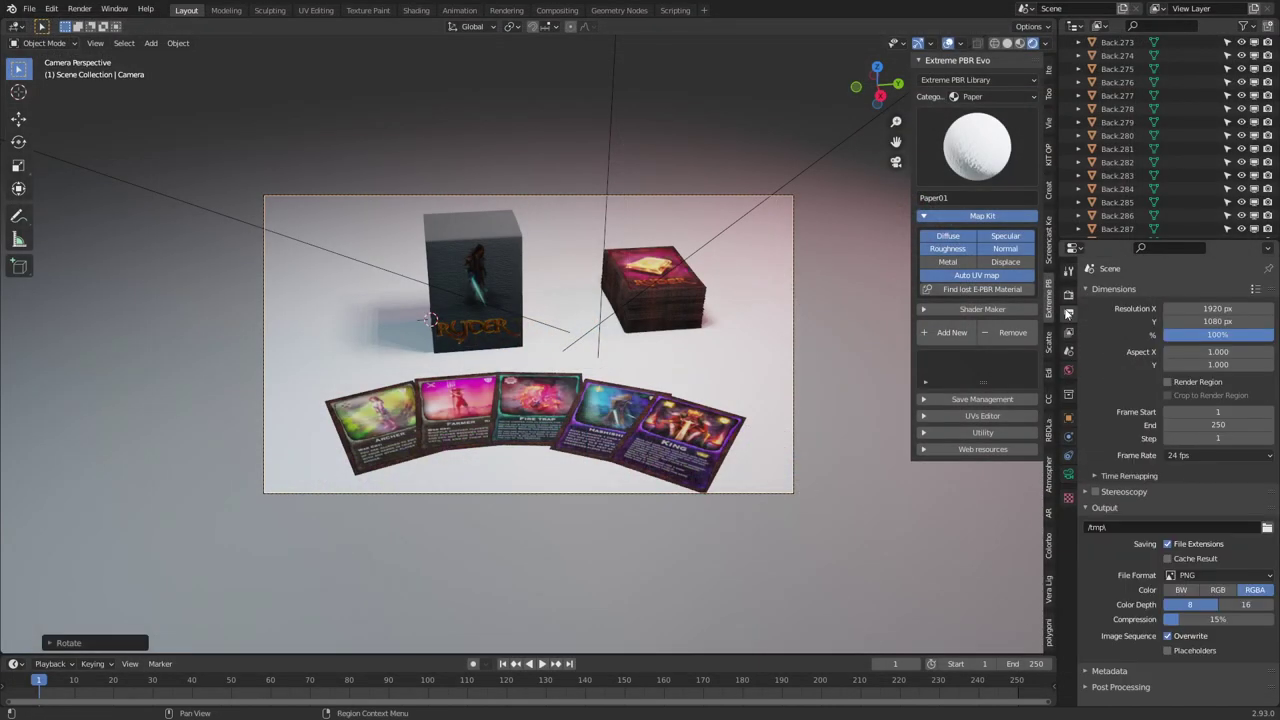
pyautogui.click(1068, 293)
pyautogui.click(1094, 383)
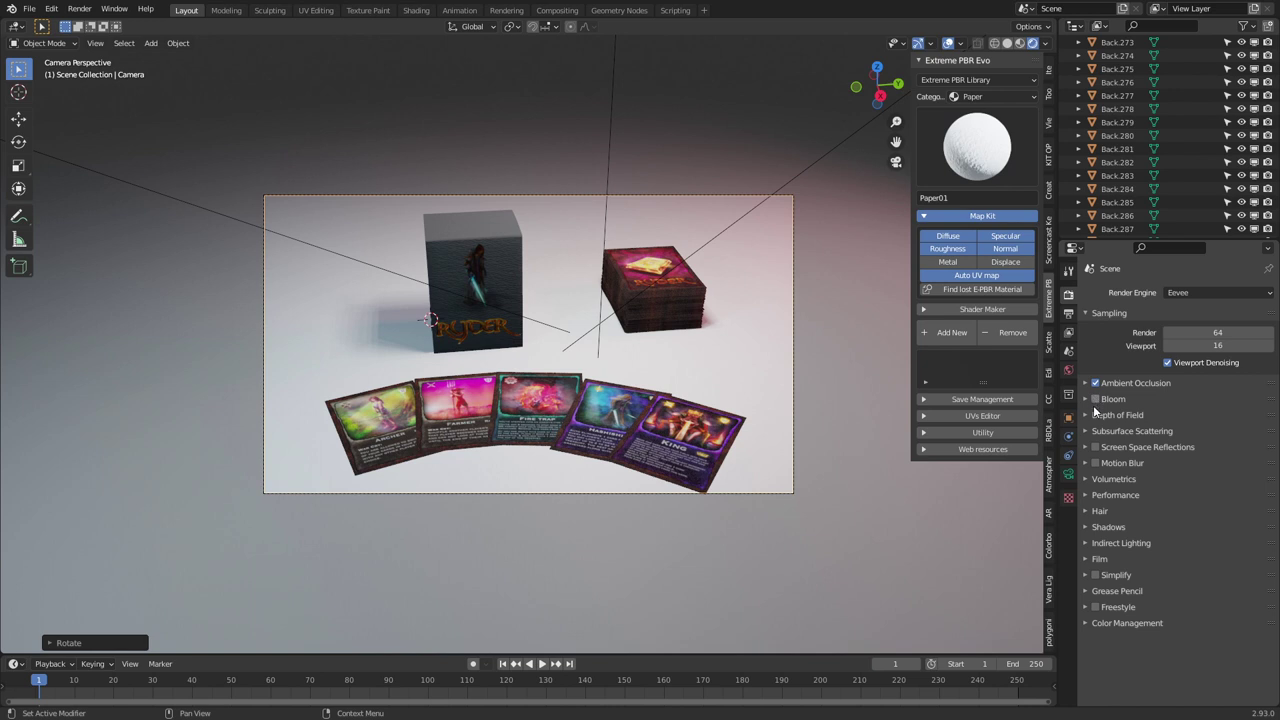
pyautogui.click(1085, 463)
pyautogui.press('F12')
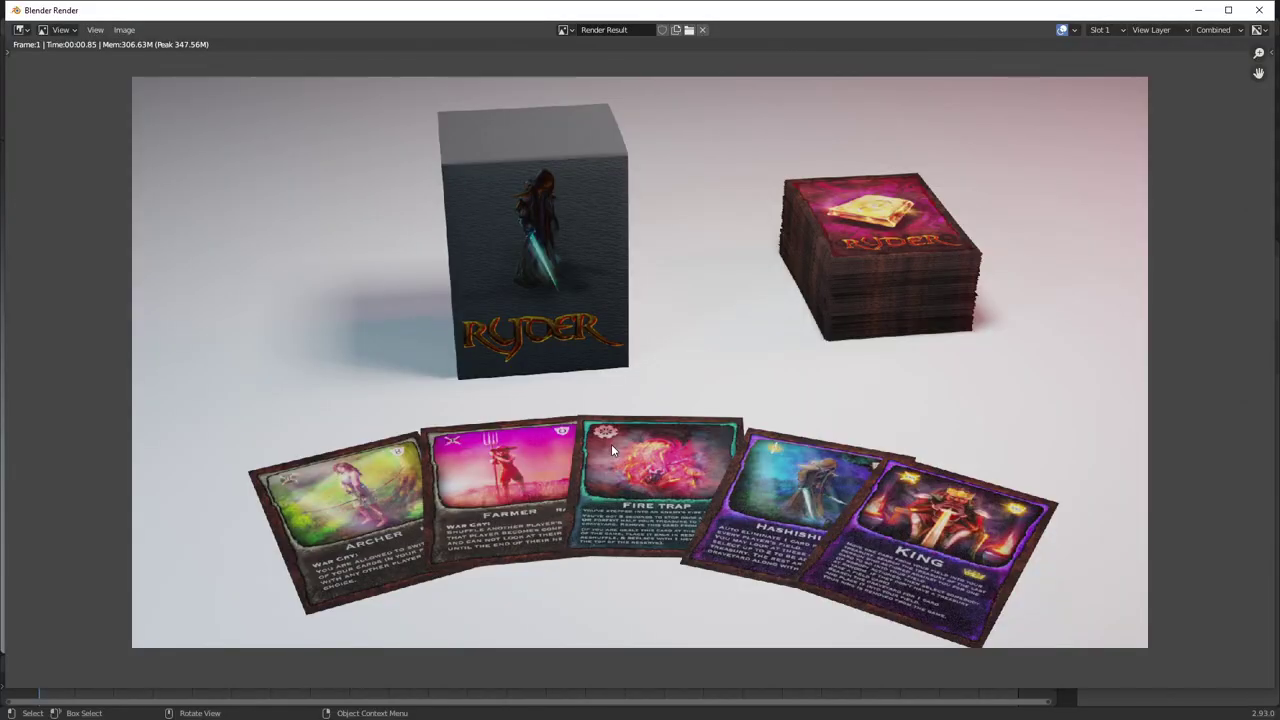